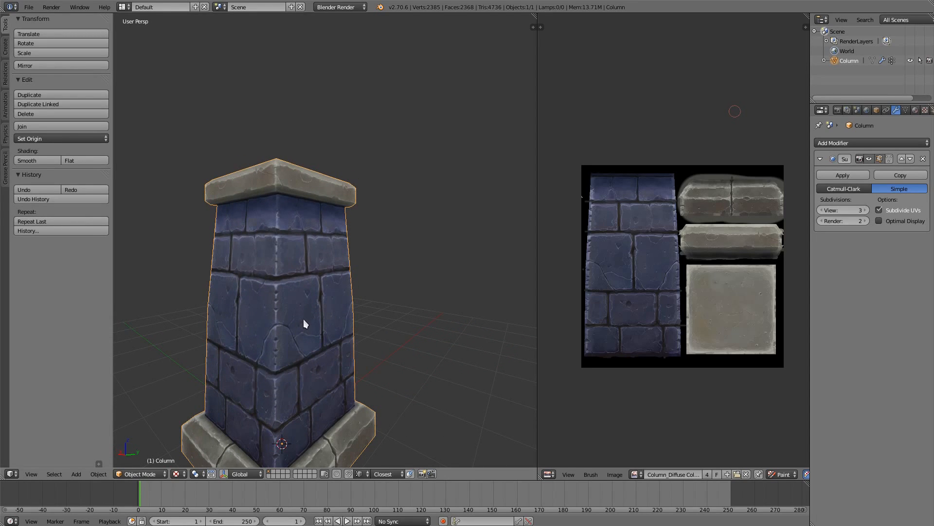
# Examine the finished hand-painted brick column from several angles
pyautogui.moveTo(288, 309); pyautogui.dragTo(325, 270, button='middle')
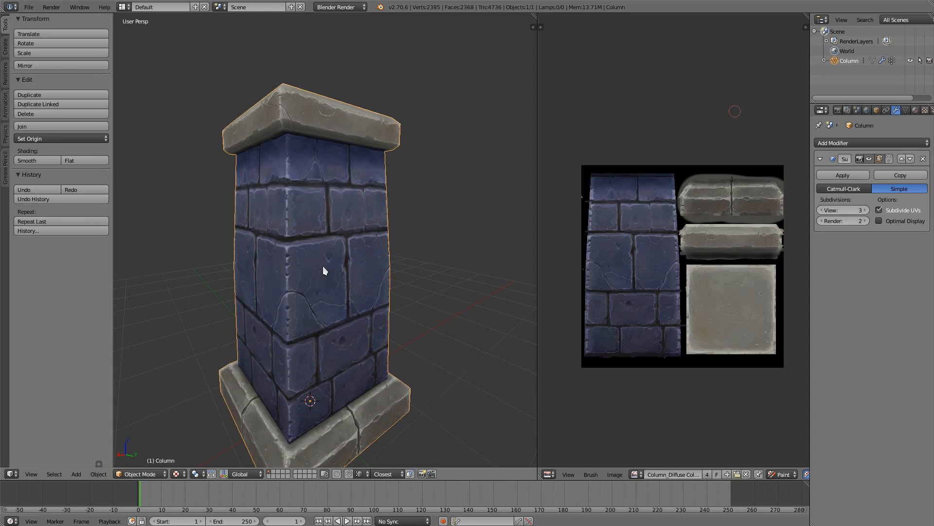
pyautogui.moveTo(344, 311); pyautogui.dragTo(308, 303, button='middle')
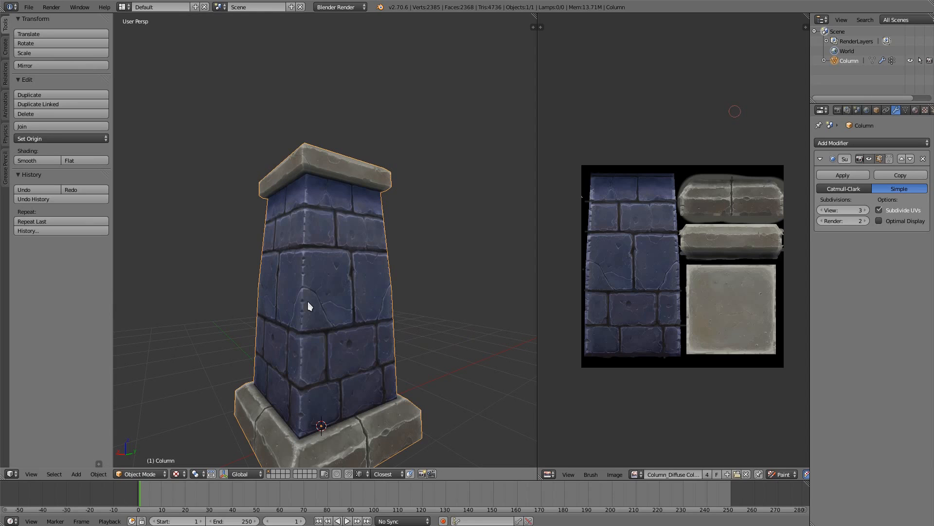
pyautogui.moveTo(255, 328); pyautogui.dragTo(324, 308, button='middle')
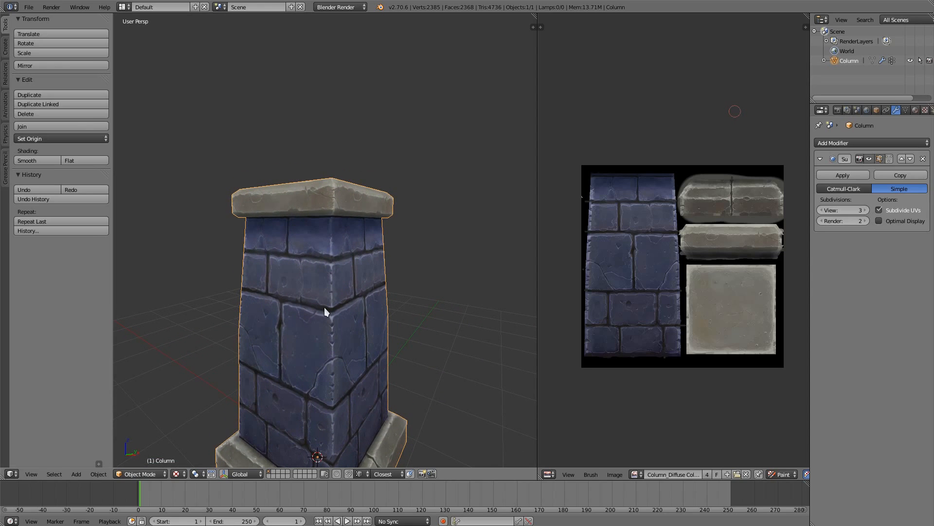
pyautogui.moveTo(269, 282); pyautogui.dragTo(250, 276, button='middle')
pyautogui.moveTo(366, 222); pyautogui.dragTo(308, 189, button='middle')
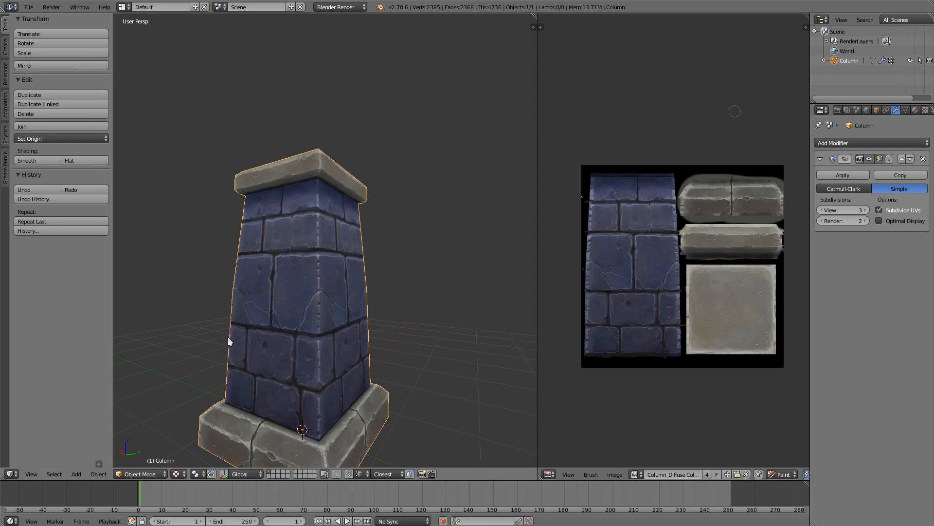
pyautogui.moveTo(317, 267); pyautogui.dragTo(298, 259, button='middle')
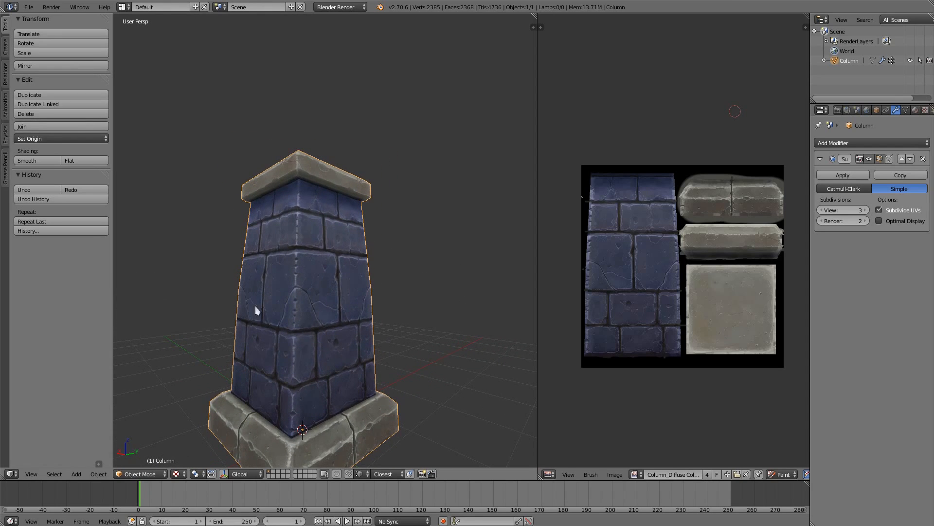
pyautogui.moveTo(255, 306); pyautogui.dragTo(318, 301, button='middle')
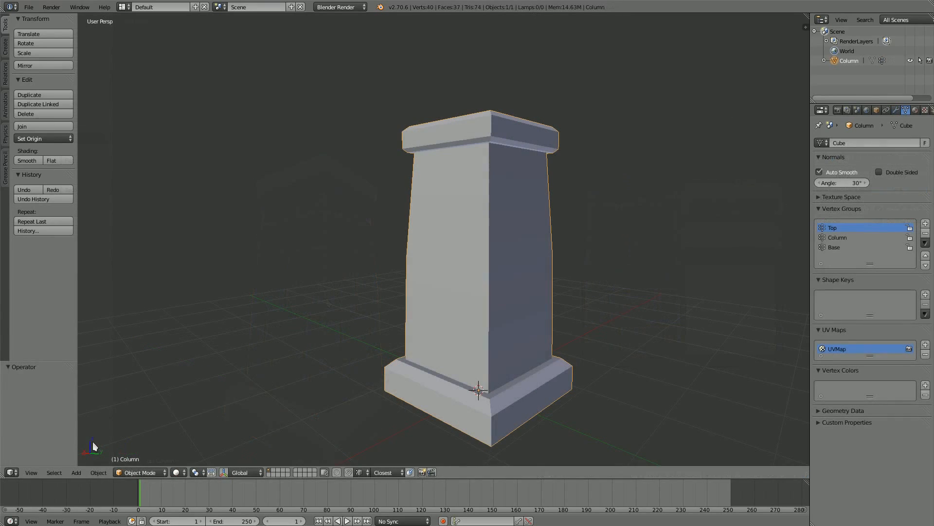
# Split the 3D view to add a UV/Image Editor beside it, and select the column's whole mesh in Edit Mode to show its UVs
pyautogui.moveTo(806, 27); pyautogui.dragTo(537, 36)
pyautogui.hotkey('shift', 'F10')
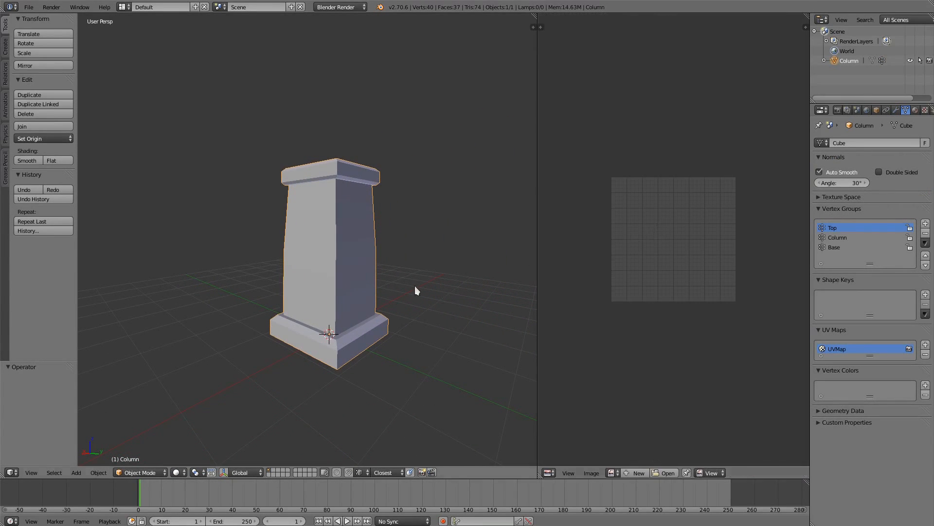
pyautogui.press('Tab')
pyautogui.click(411, 294)
pyautogui.press('a')
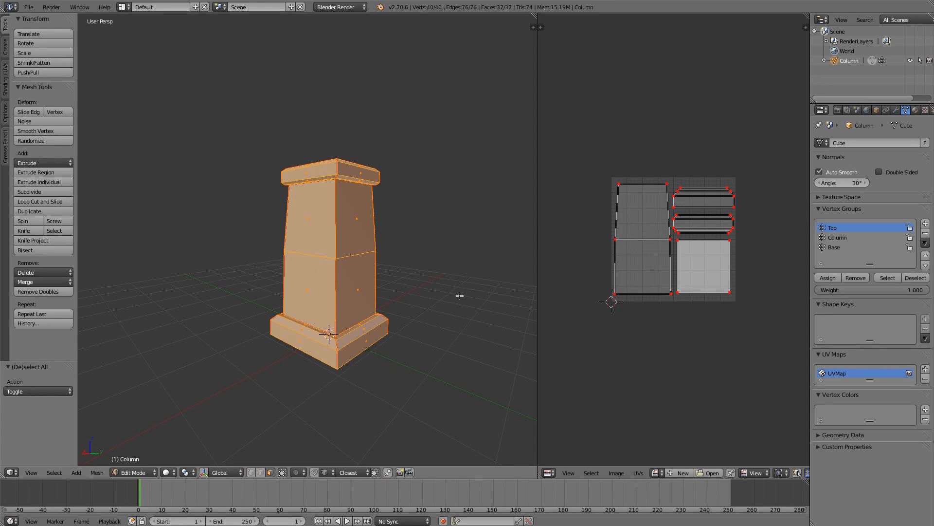
# Switch the column to Texture Paint mode
pyautogui.press('Tab')
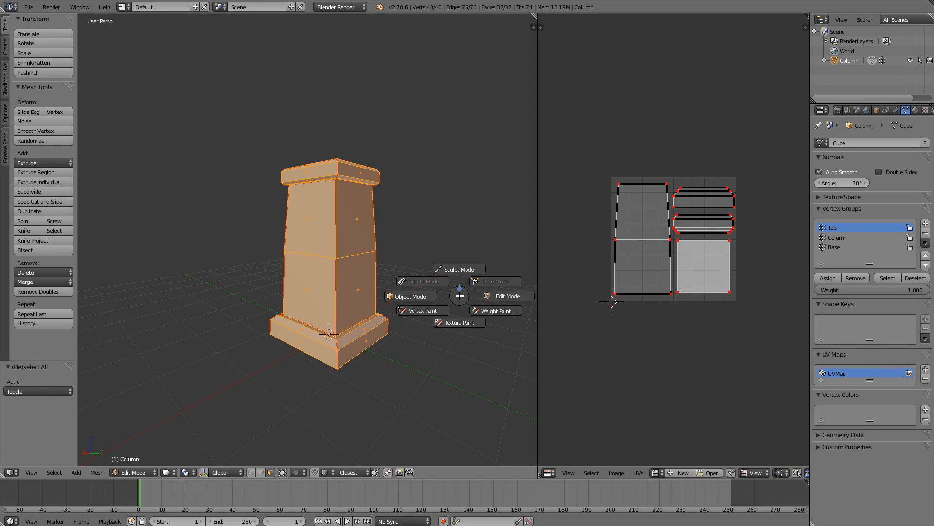
pyautogui.click(454, 323)
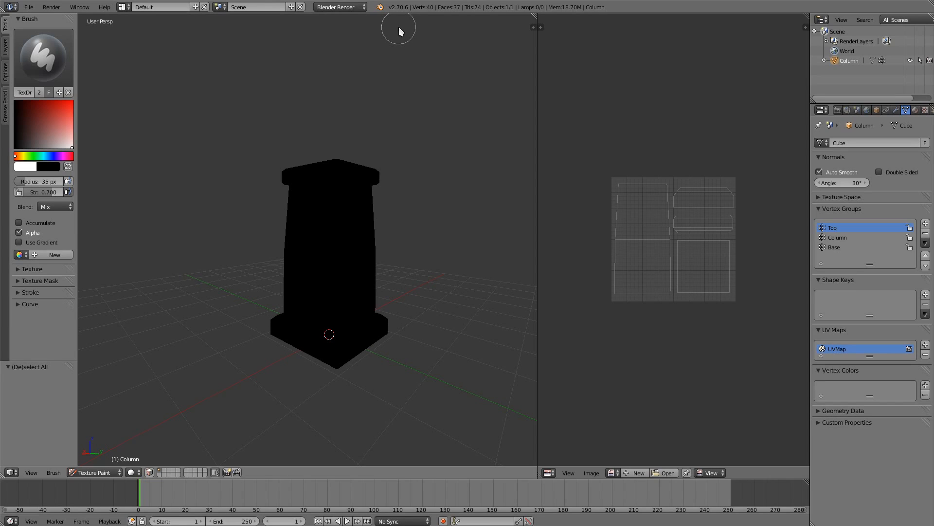
# Try white strokes across the middle of the column's shaft and undo them
pyautogui.moveTo(328, 267)
pyautogui.mouseDown()
pyautogui.moveTo(314, 271)
pyautogui.moveTo(336, 244)
pyautogui.moveTo(322, 274)
pyautogui.mouseUp()
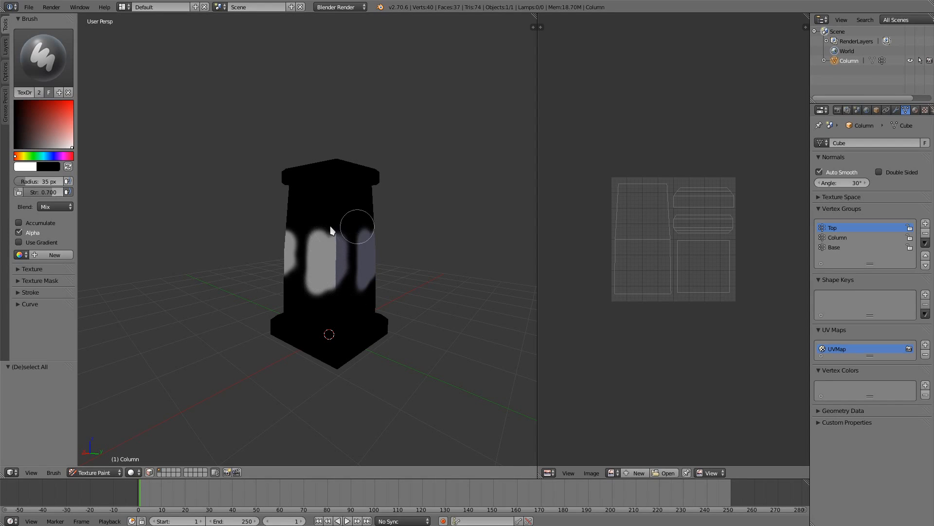
pyautogui.hotkey('ctrl', 'z')
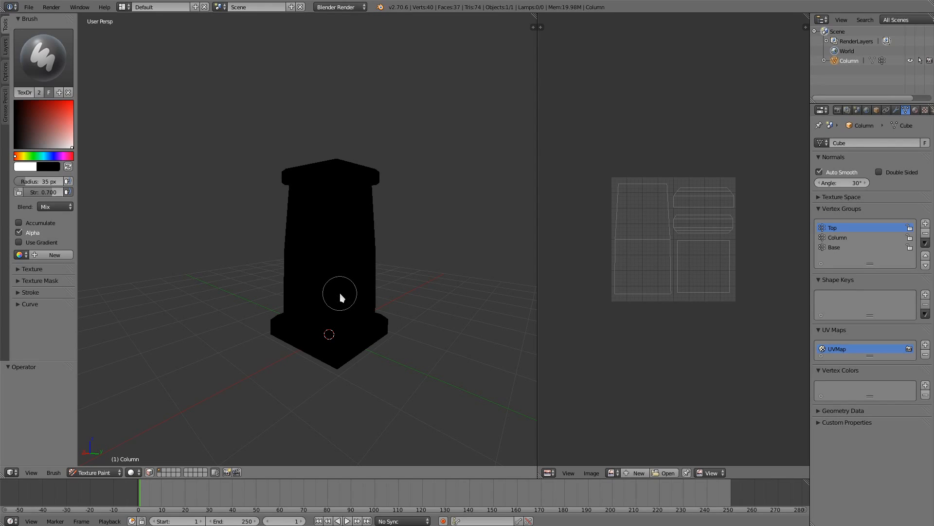
pyautogui.moveTo(336, 293); pyautogui.dragTo(319, 268)
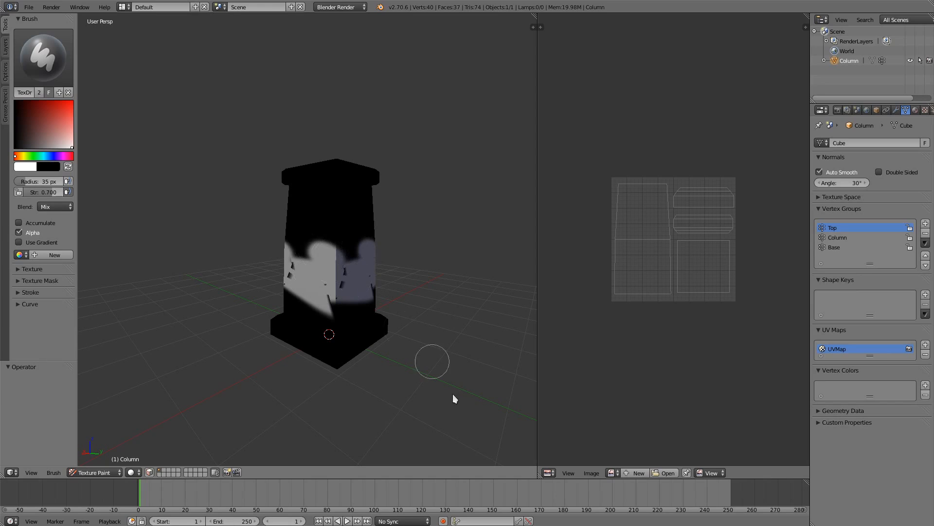
pyautogui.hotkey('ctrl', 'z')
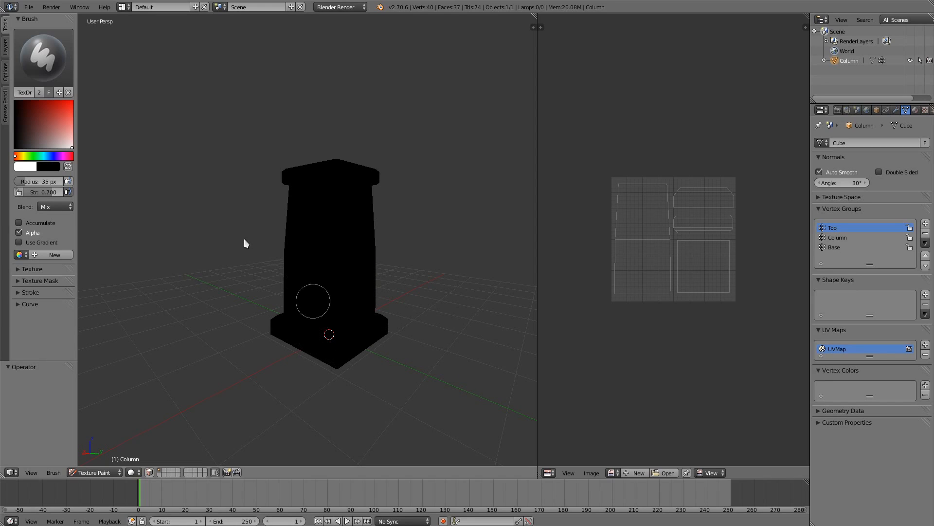
# Look through the column's paint slots, the slot types that can be added, and its texture and material settings
pyautogui.click(6, 48)
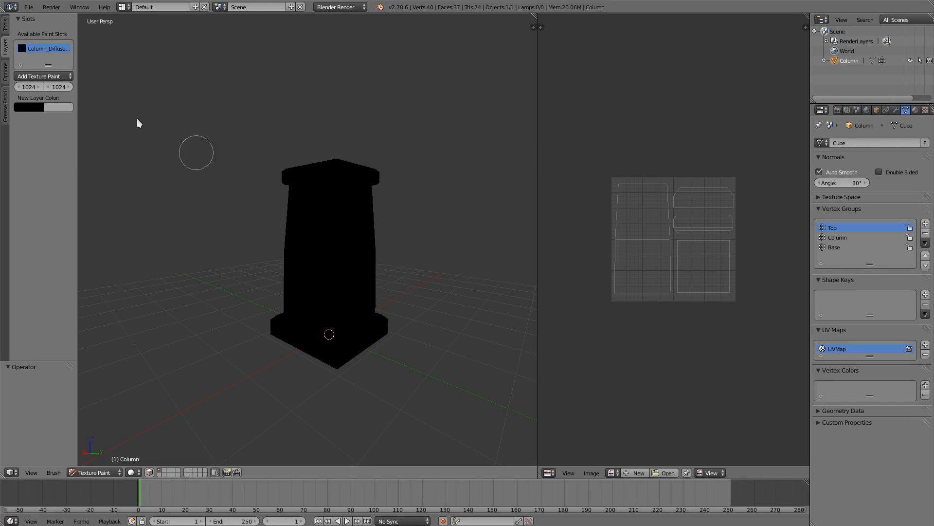
pyautogui.click(68, 76)
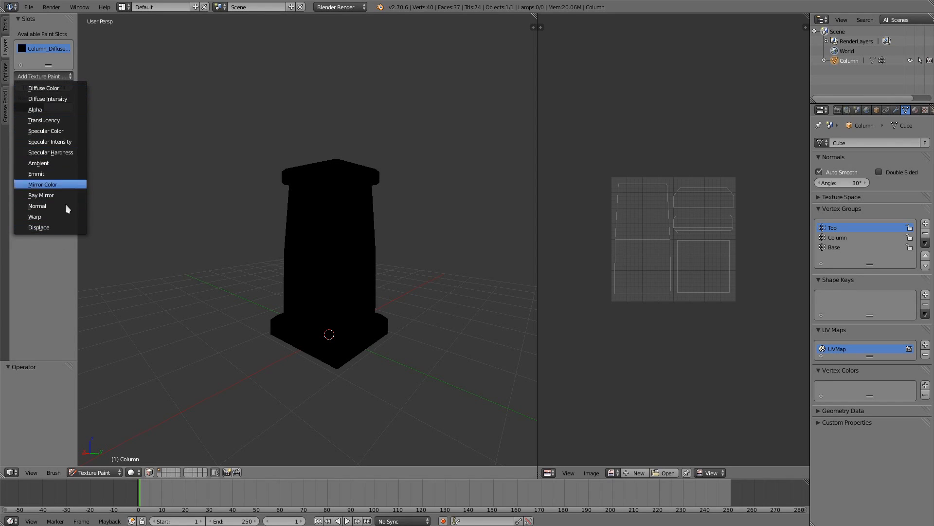
pyautogui.click(926, 110)
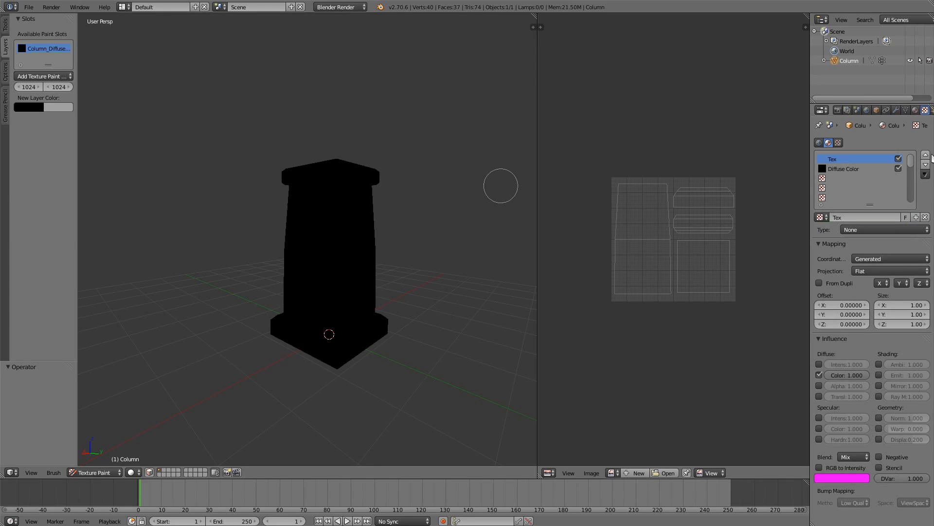
pyautogui.click(915, 110)
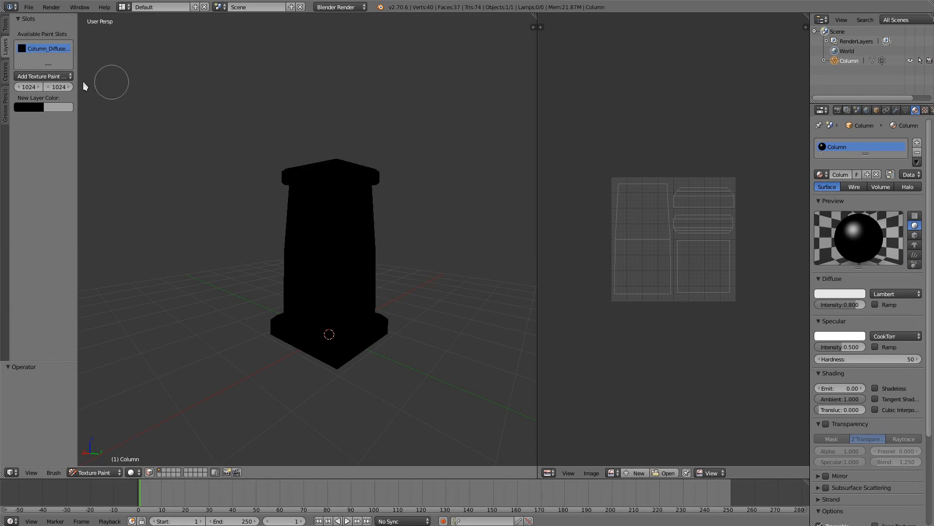
# Activate the column's diffuse paint slot, assign the Column_Diffuse Color image to all its UVs in Edit Mode, and return to Texture Paint mode
pyautogui.click(25, 49)
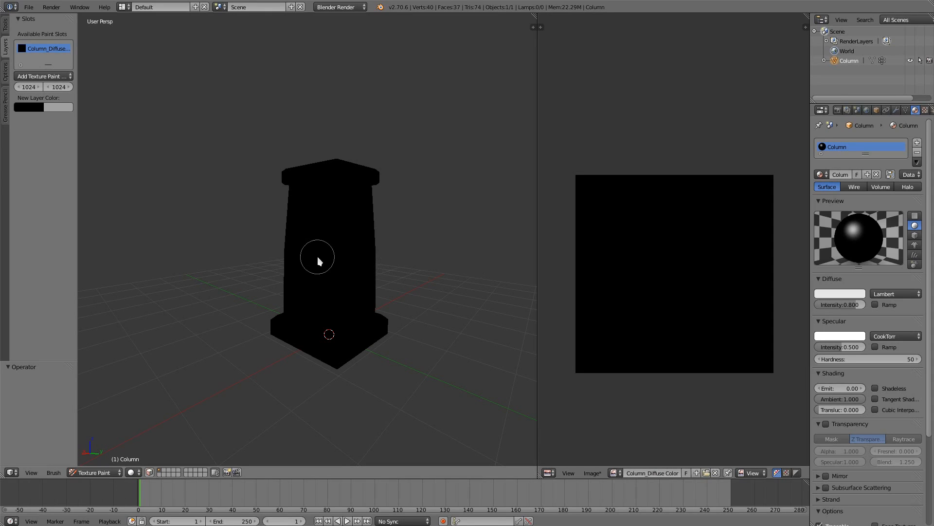
pyautogui.press('Tab')
pyautogui.click(361, 254)
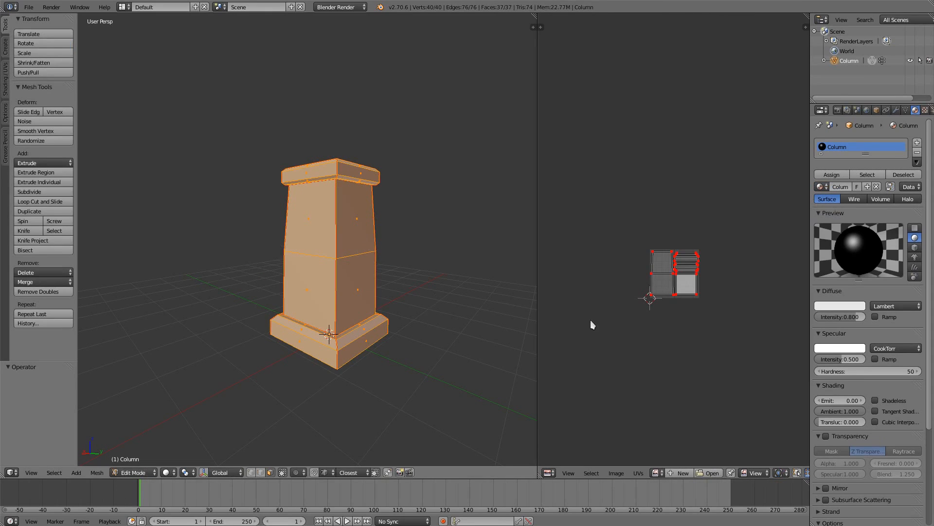
pyautogui.click(657, 472)
pyautogui.click(691, 379)
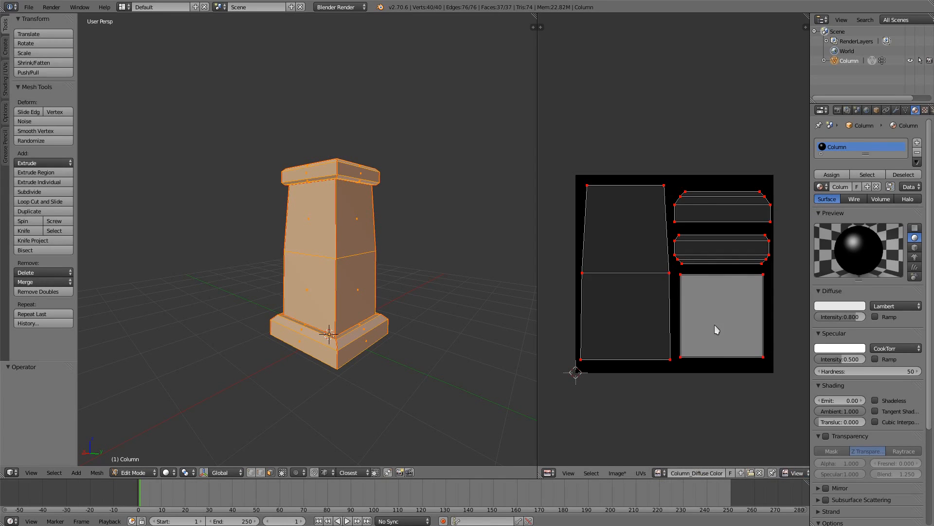
pyautogui.press('Tab')
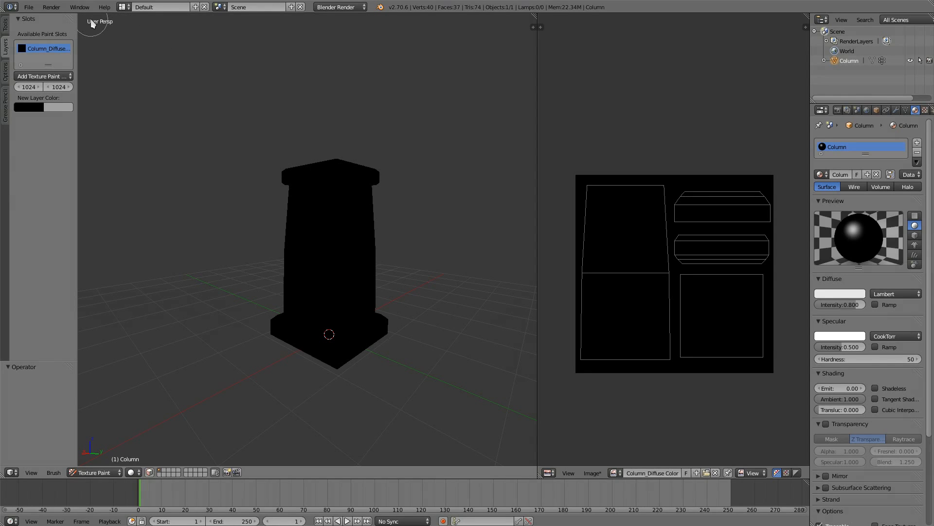
# Widen the tool shelf and switch the active paint brush to the Brush preset
pyautogui.click(6, 25)
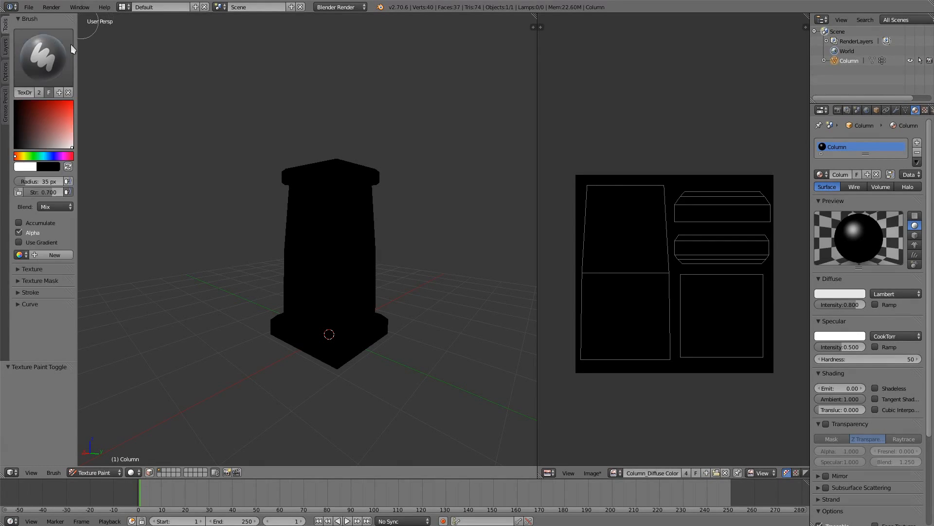
pyautogui.moveTo(77, 55); pyautogui.dragTo(113, 55)
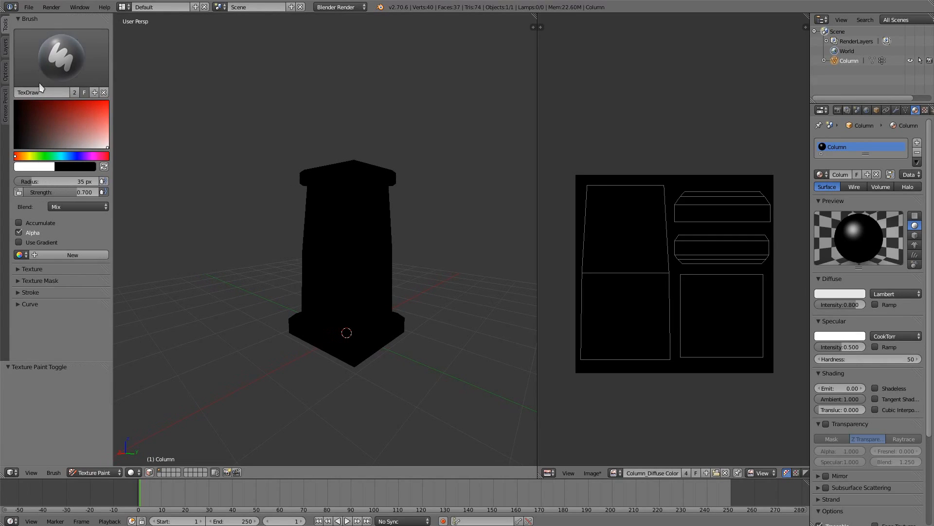
pyautogui.click(75, 71)
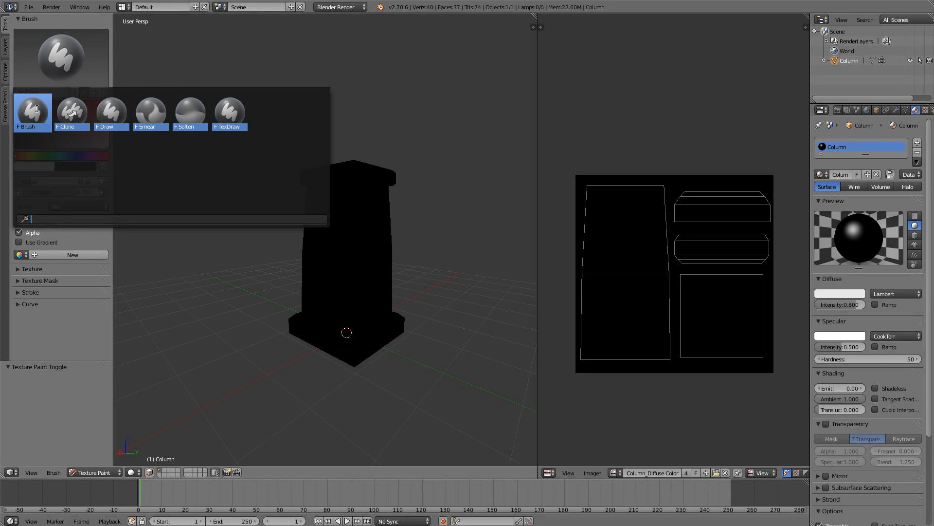
pyautogui.click(37, 111)
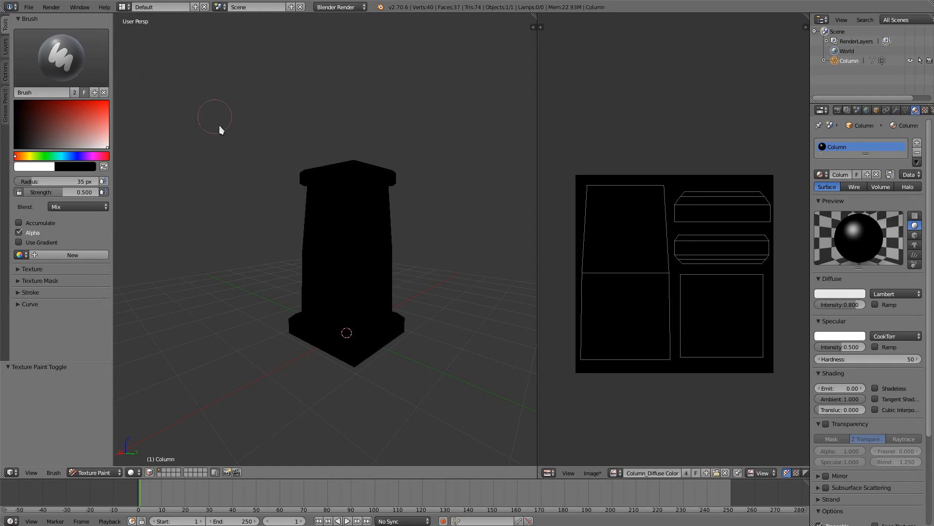
# Paint a zigzag test stroke on the column's shaft, and overlapping strokes below it with the brush radius set to 68 px
pyautogui.scroll(3, 305, 262)
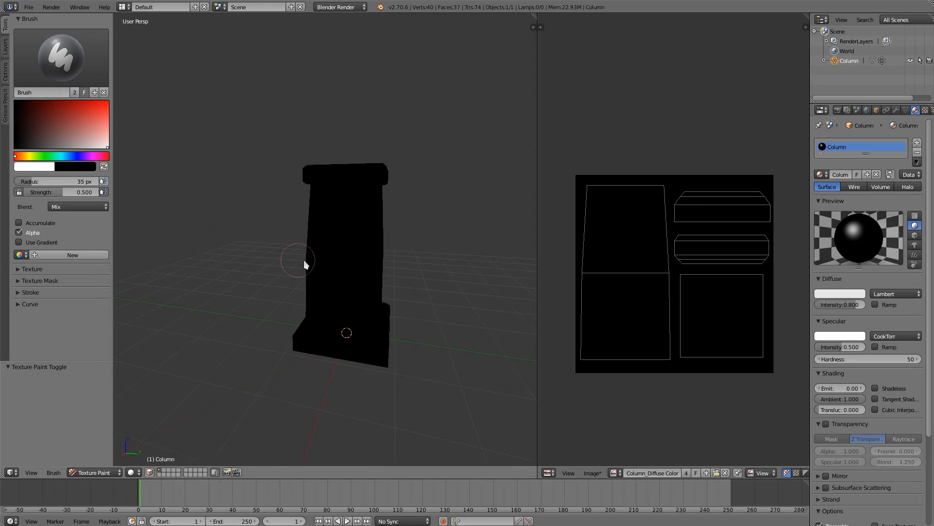
pyautogui.moveTo(317, 217)
pyautogui.mouseDown()
pyautogui.moveTo(386, 234)
pyautogui.moveTo(382, 339)
pyautogui.mouseUp()
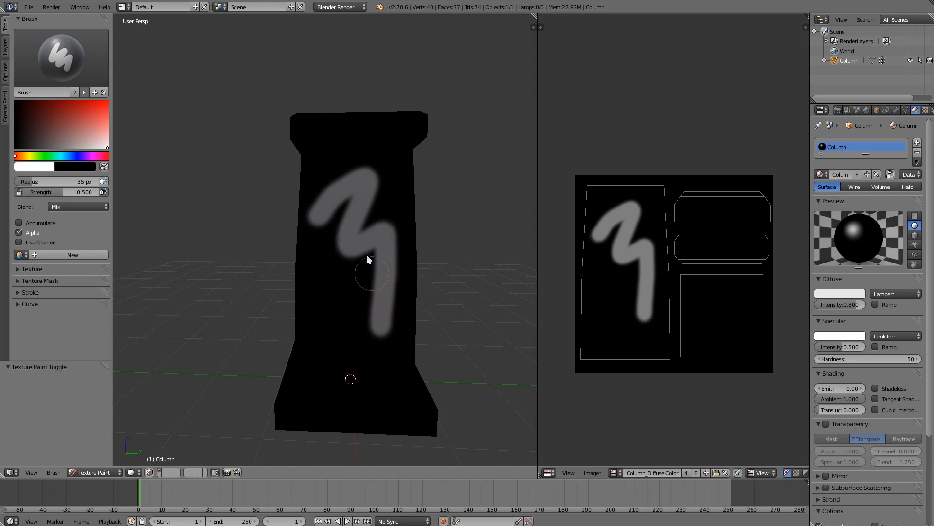
pyautogui.scroll(3, 319, 188)
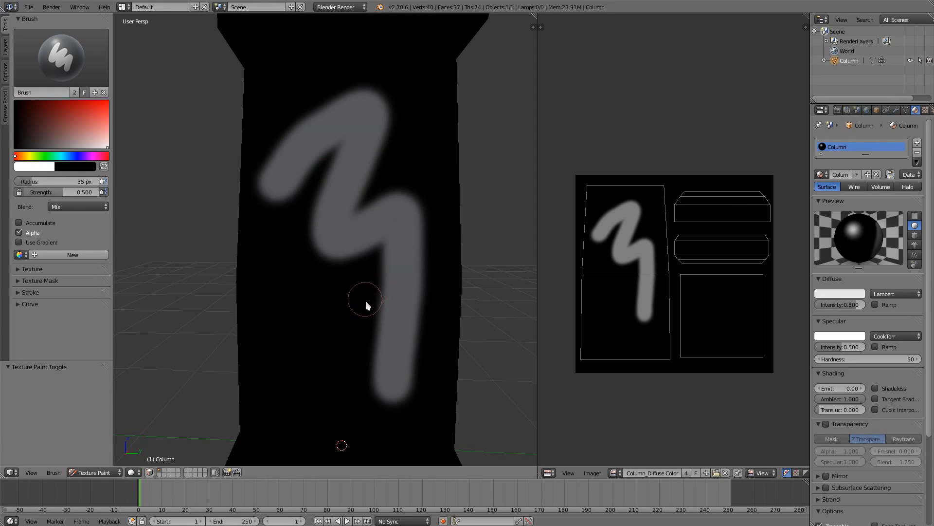
pyautogui.press('f')
pyautogui.click(334, 307)
pyautogui.moveTo(279, 298); pyautogui.dragTo(359, 266)
pyautogui.moveTo(284, 317)
pyautogui.mouseDown()
pyautogui.moveTo(308, 323)
pyautogui.moveTo(355, 306)
pyautogui.moveTo(292, 359)
pyautogui.moveTo(347, 336)
pyautogui.moveTo(313, 338)
pyautogui.mouseUp()
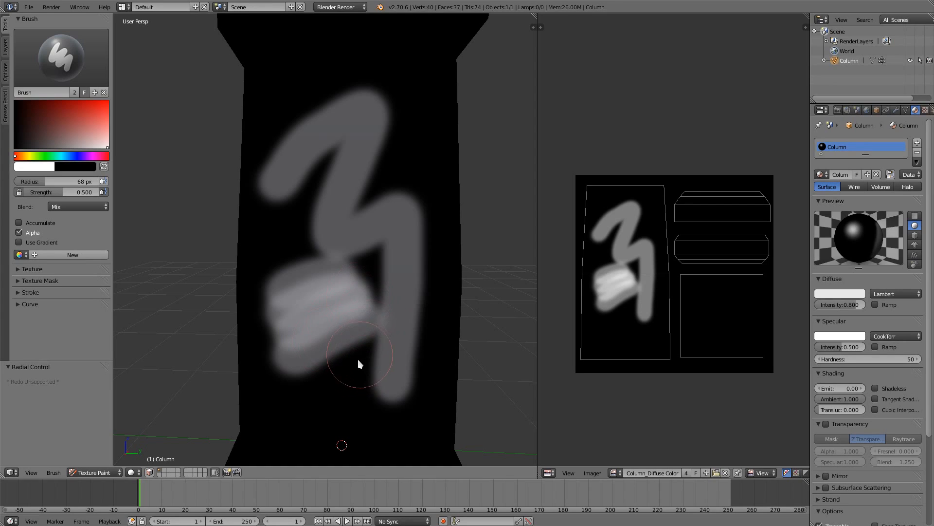
# Undo all the test strokes on the column's shaft
pyautogui.hotkey('ctrl', 'z')
pyautogui.hotkey('ctrl', 'z')
pyautogui.hotkey('ctrl', 'z')
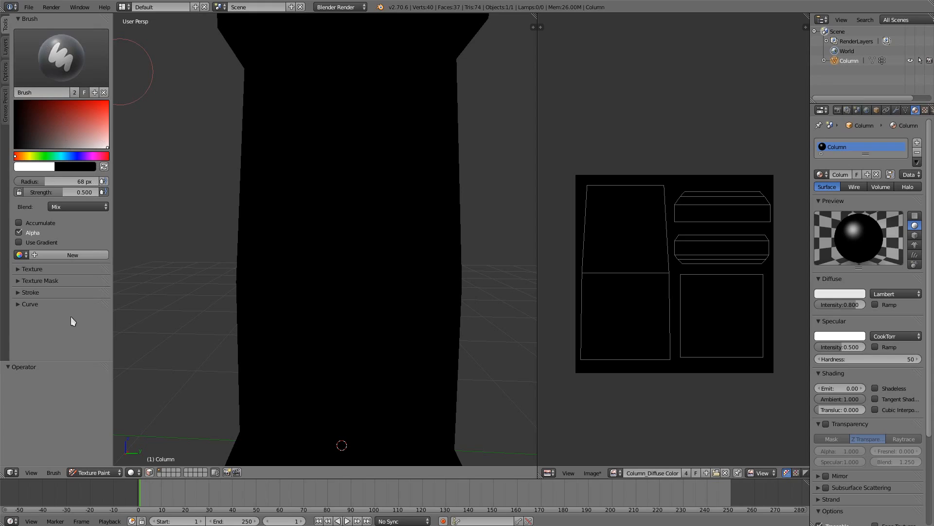
# Expand the brush's falloff curve settings and shrink the operator area so the whole curve fits
pyautogui.click(31, 305)
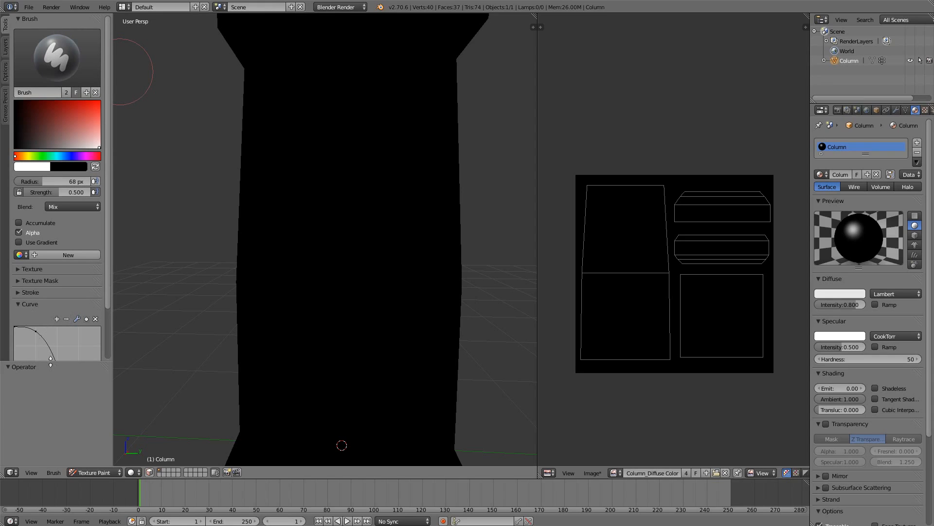
pyautogui.click(51, 366)
pyautogui.moveTo(48, 360); pyautogui.dragTo(69, 460)
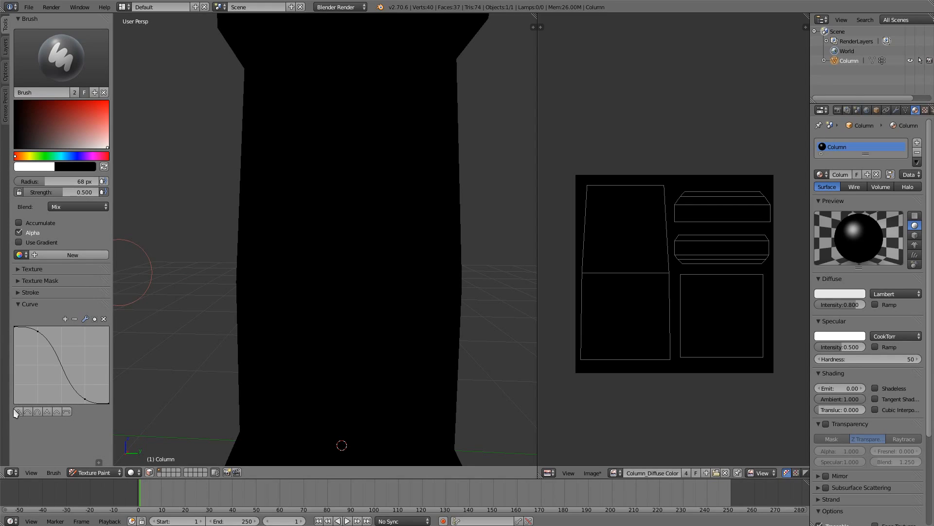
# Try the different falloff curve presets for the brush and settle on the flat, hard-edged one
pyautogui.click(58, 410)
pyautogui.click(68, 411)
pyautogui.click(38, 412)
pyautogui.click(67, 412)
pyautogui.click(56, 411)
pyautogui.click(32, 411)
pyautogui.click(47, 411)
pyautogui.click(58, 412)
pyautogui.click(68, 411)
# Test the hard-edged falloff with a single white dab on the column's shaft and undo it
pyautogui.click(331, 231)
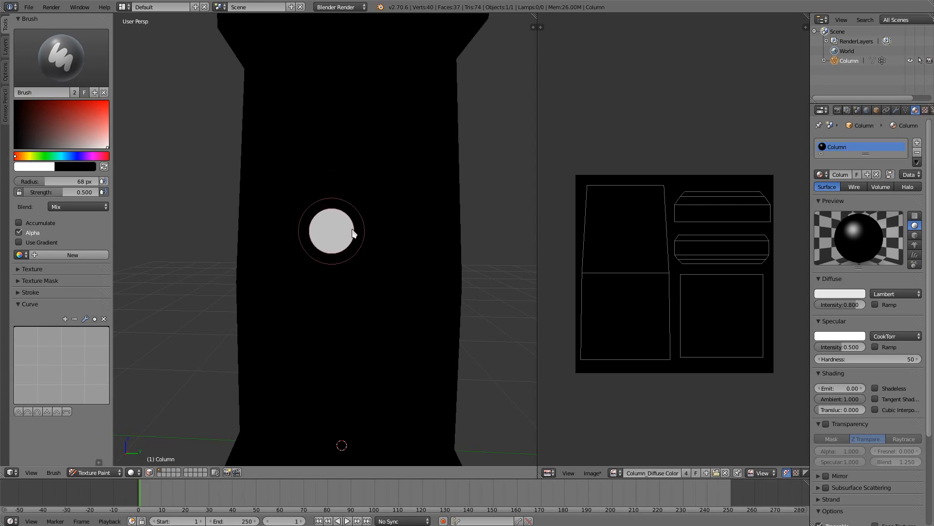
pyautogui.hotkey('ctrl', 'z')
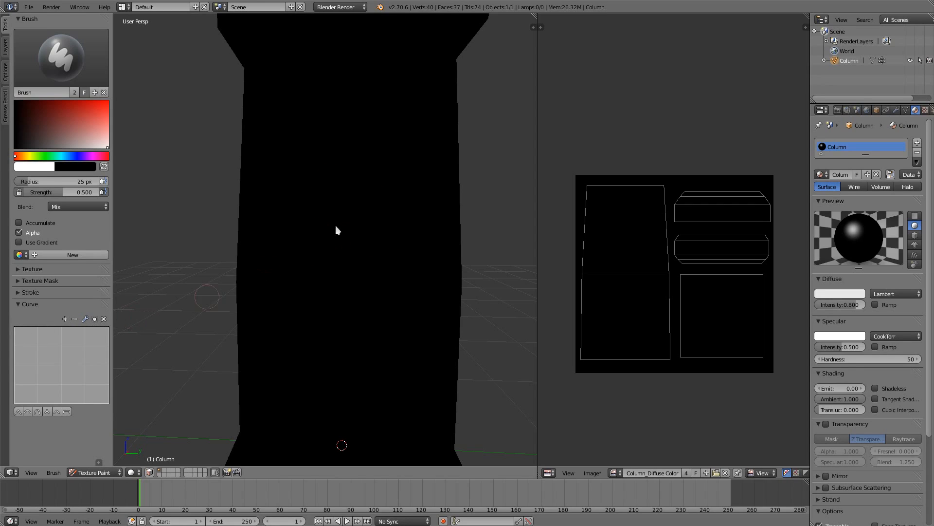
# Paint a white test stroke on the column's shaft, inspect its hard edge up close in the image view, and undo it
pyautogui.moveTo(347, 148); pyautogui.dragTo(333, 179)
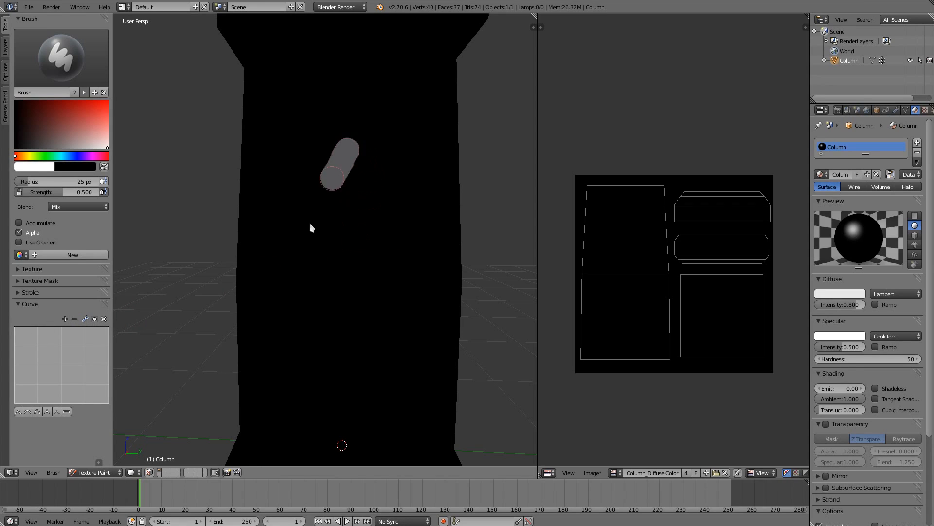
pyautogui.moveTo(312, 227); pyautogui.dragTo(289, 285)
pyautogui.scroll(8, 620, 254)
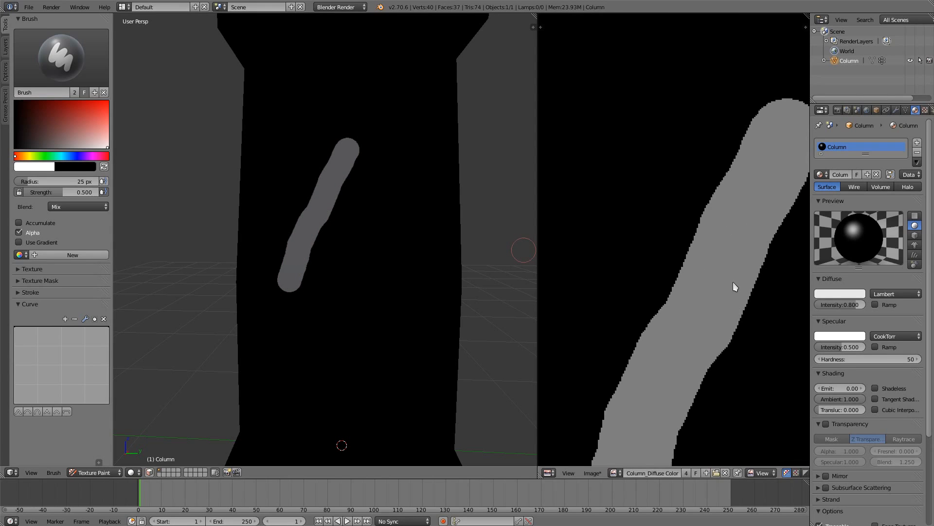
pyautogui.scroll(2, 710, 195)
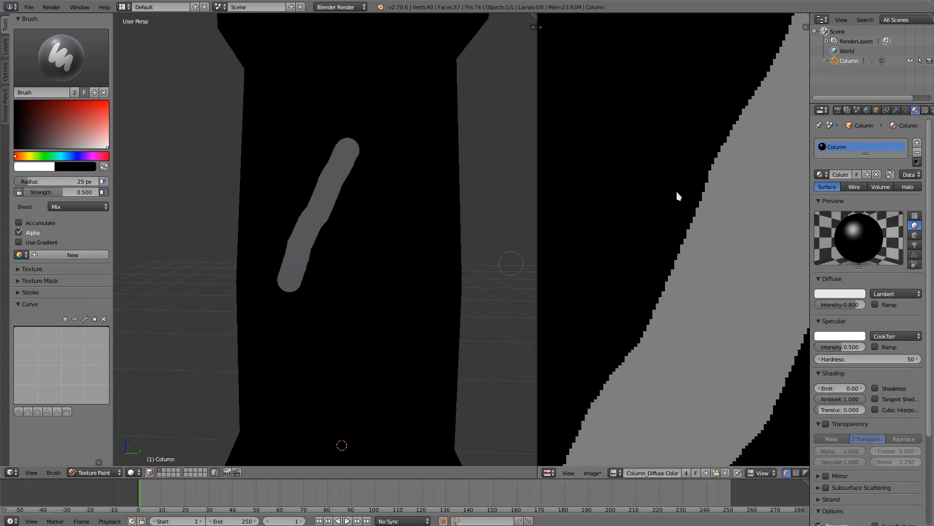
pyautogui.scroll(-3, 681, 196)
pyautogui.hotkey('ctrl', 'z')
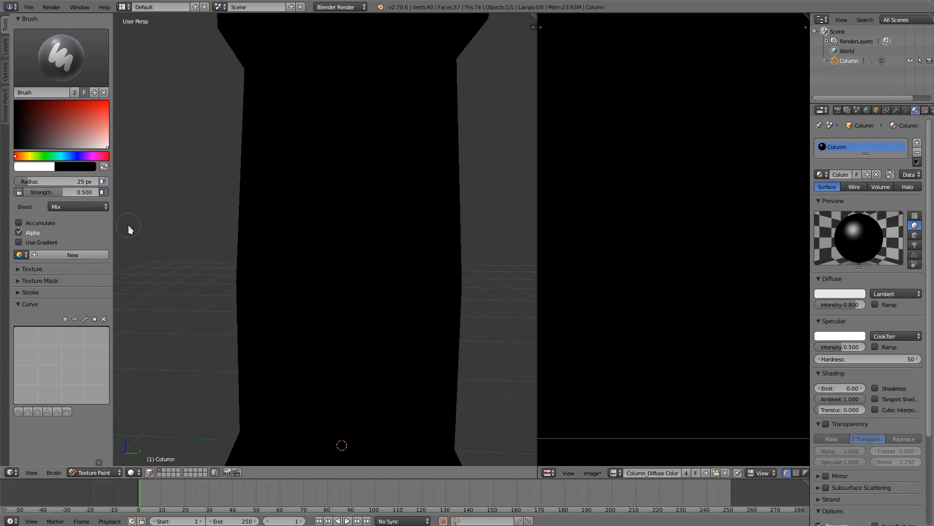
# Rename the current brush to "Brush Hard" and keep it as the active brush
pyautogui.click(39, 92)
pyautogui.press('Return')
pyautogui.click(92, 63)
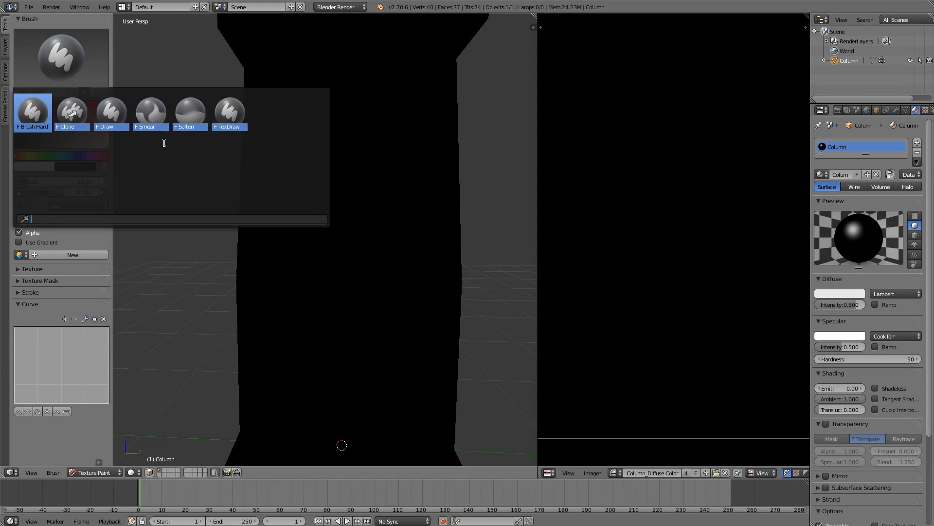
pyautogui.click(28, 125)
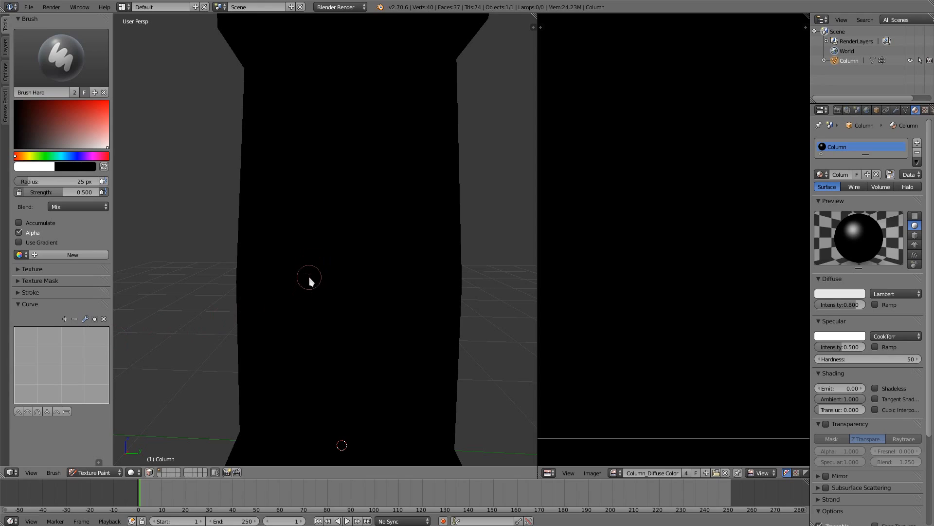
# Reshape Brush Hard's falloff curve into a steep straight drop at the outer edge, painting white test strokes to compare before and after
pyautogui.moveTo(355, 201); pyautogui.dragTo(254, 307)
pyautogui.scroll(2, 670, 312)
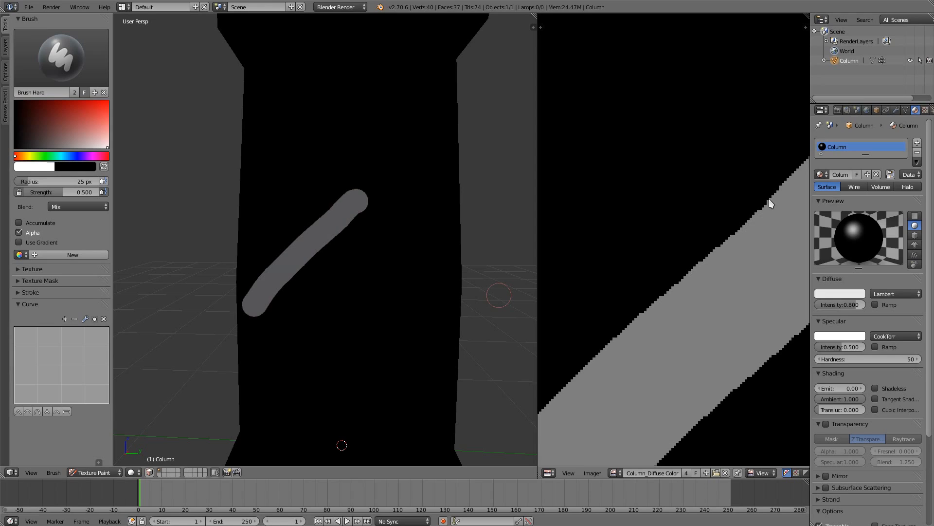
pyautogui.moveTo(96, 327); pyautogui.dragTo(106, 402)
pyautogui.click(95, 328)
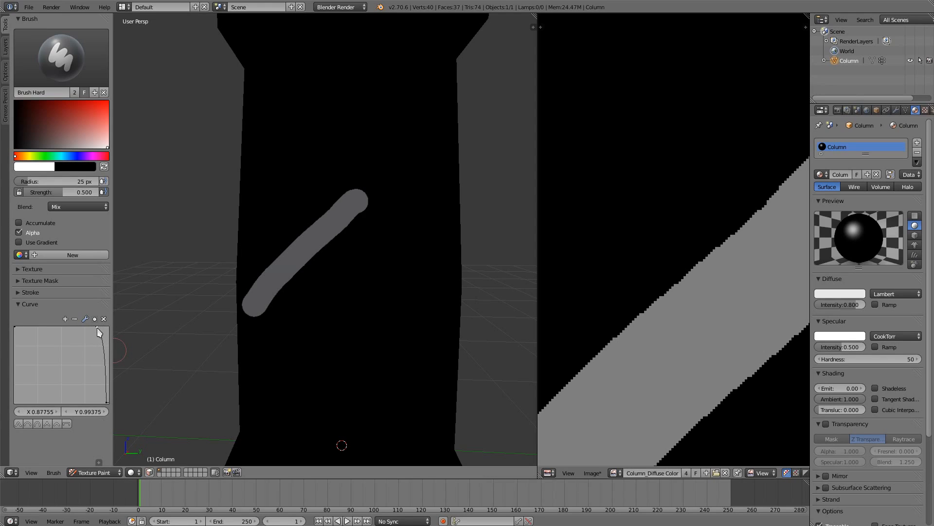
pyautogui.click(85, 319)
pyautogui.click(108, 329)
pyautogui.moveTo(98, 328); pyautogui.dragTo(98, 326)
pyautogui.scroll(2, 271, 213)
pyautogui.moveTo(346, 182)
pyautogui.mouseDown()
pyautogui.moveTo(271, 236)
pyautogui.moveTo(258, 257)
pyautogui.mouseUp()
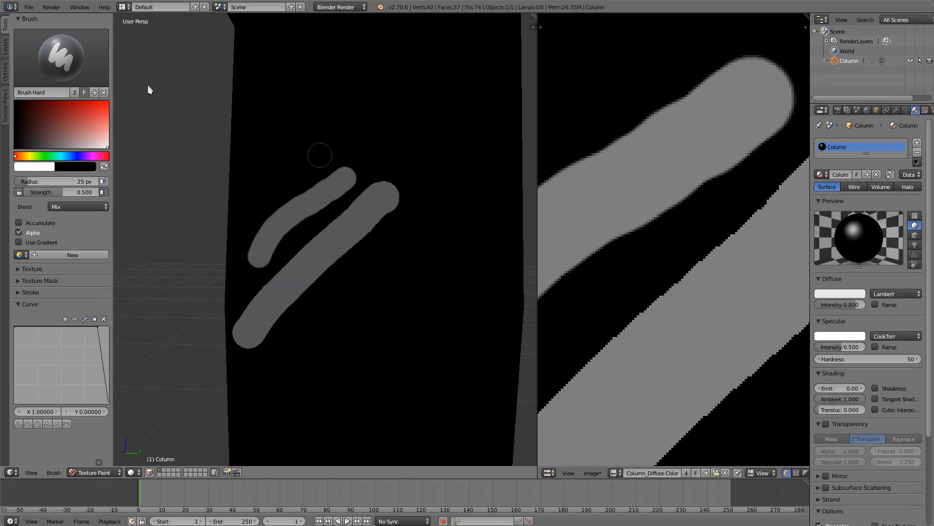
# Switch to the Clone brush and change its image paint tool to Draw
pyautogui.click(81, 64)
pyautogui.click(112, 112)
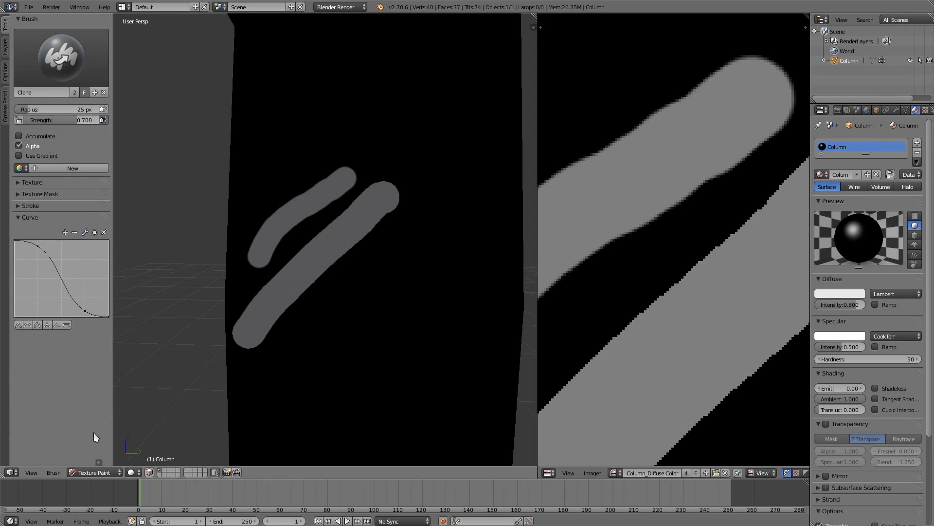
pyautogui.click(53, 472)
pyautogui.moveTo(80, 425)
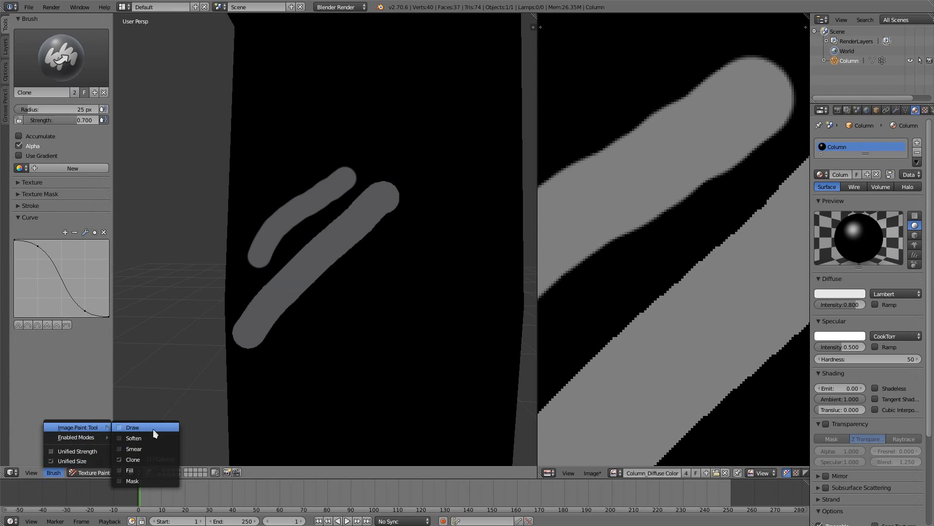
pyautogui.click(154, 428)
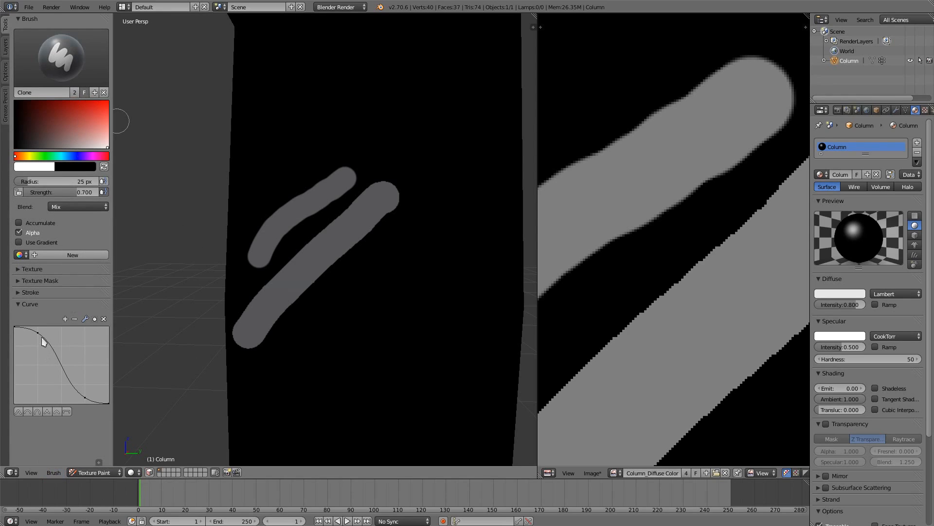
# Delete the two middle points of the Clone brush's falloff curve and lower its start point to about Y 0.14
pyautogui.click(38, 333)
pyautogui.click(103, 318)
pyautogui.click(85, 397)
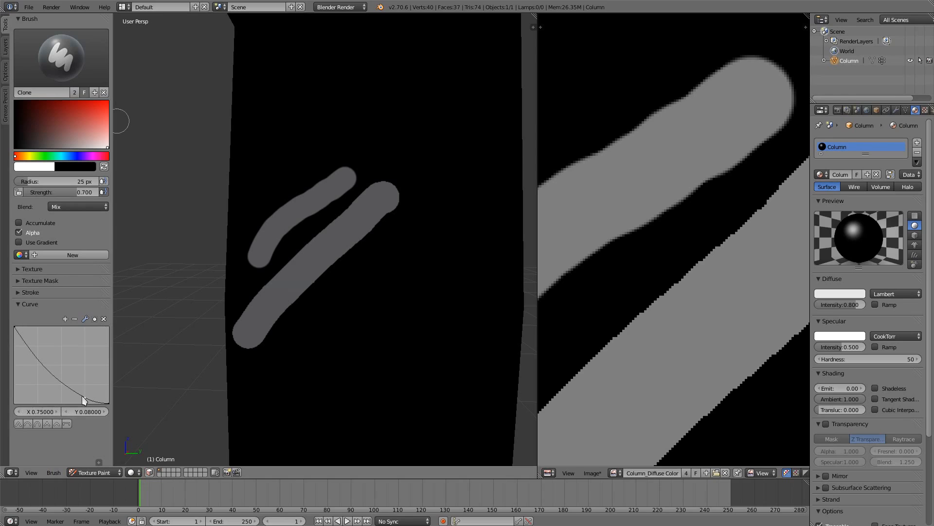
pyautogui.click(103, 319)
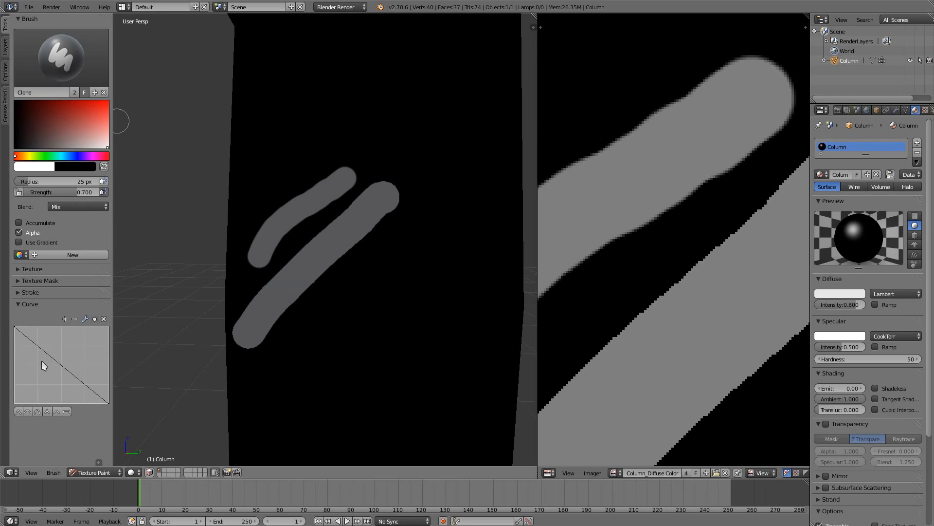
pyautogui.click(16, 330)
pyautogui.moveTo(17, 330); pyautogui.dragTo(4, 396)
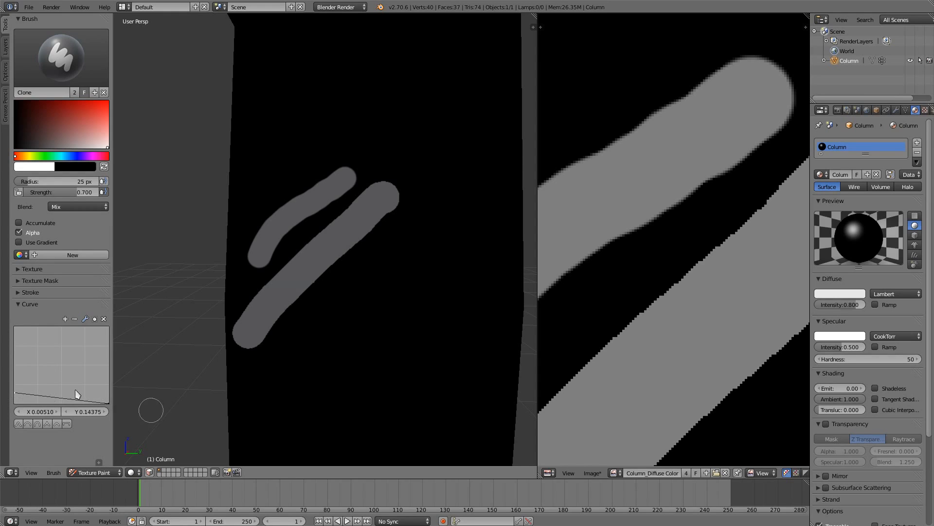
# Undo both white test strokes on the column's shaft
pyautogui.hotkey('ctrl', 'z')
pyautogui.hotkey('ctrl', 'z')
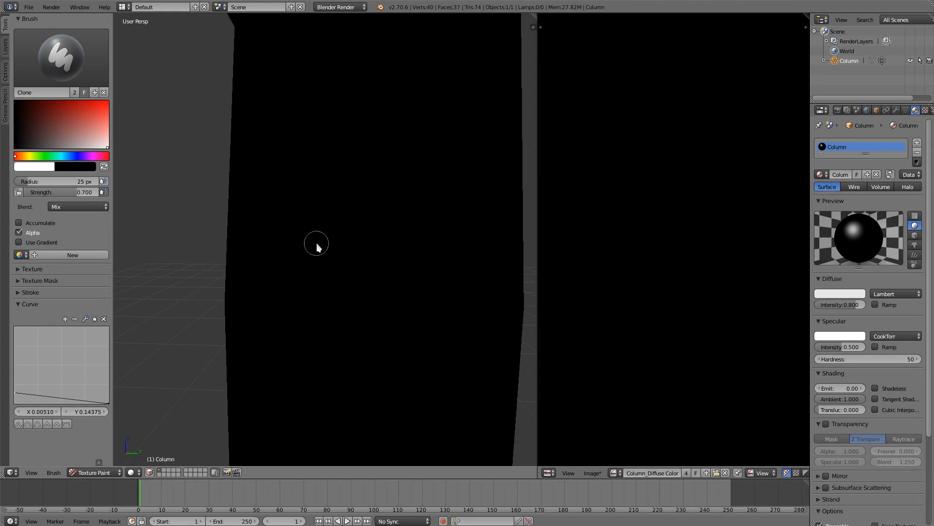
# Enlarge the brush radius to 120 px, test the soft falloff with white strokes on the shaft, and undo them
pyautogui.press('f')
pyautogui.moveTo(369, 171)
pyautogui.mouseDown()
pyautogui.moveTo(346, 324)
pyautogui.moveTo(415, 156)
pyautogui.moveTo(361, 295)
pyautogui.moveTo(379, 336)
pyautogui.moveTo(464, 141)
pyautogui.moveTo(431, 274)
pyautogui.mouseUp()
pyautogui.moveTo(410, 321)
pyautogui.mouseDown()
pyautogui.moveTo(444, 175)
pyautogui.moveTo(461, 186)
pyautogui.moveTo(432, 275)
pyautogui.moveTo(398, 263)
pyautogui.moveTo(433, 231)
pyautogui.moveTo(377, 343)
pyautogui.moveTo(381, 324)
pyautogui.mouseUp()
pyautogui.hotkey('ctrl', 'z')
pyautogui.hotkey('ctrl', 'z')
pyautogui.hotkey('ctrl', 'z')
pyautogui.hotkey('ctrl', 'z')
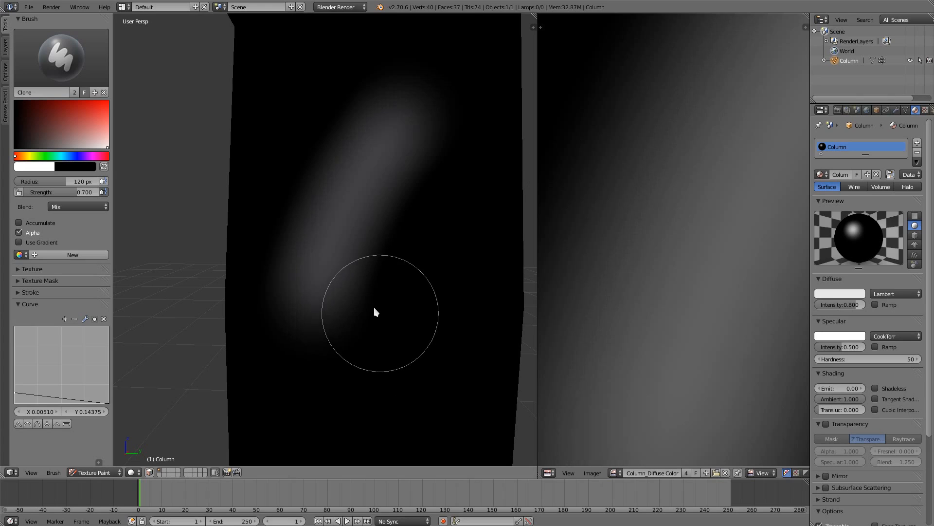
# Rename the Clone brush to "Brush Soft"
pyautogui.click(37, 93)
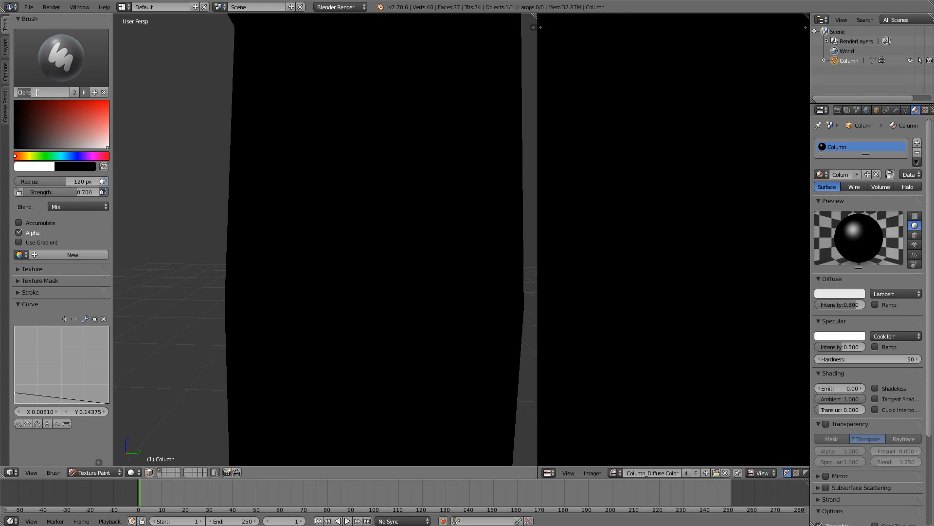
pyautogui.write('Brush Soft')
pyautogui.press('Return')
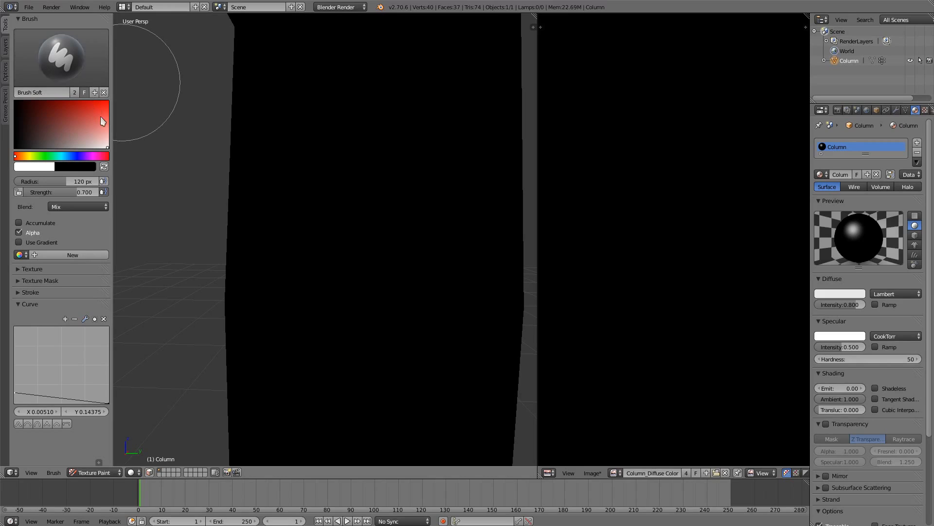
# Set Brush Soft's color to bright red and paint a soft red spot in the middle of the shaft
pyautogui.moveTo(106, 109)
pyautogui.mouseDown()
pyautogui.moveTo(118, 94)
pyautogui.moveTo(115, 117)
pyautogui.moveTo(128, 83)
pyautogui.mouseUp()
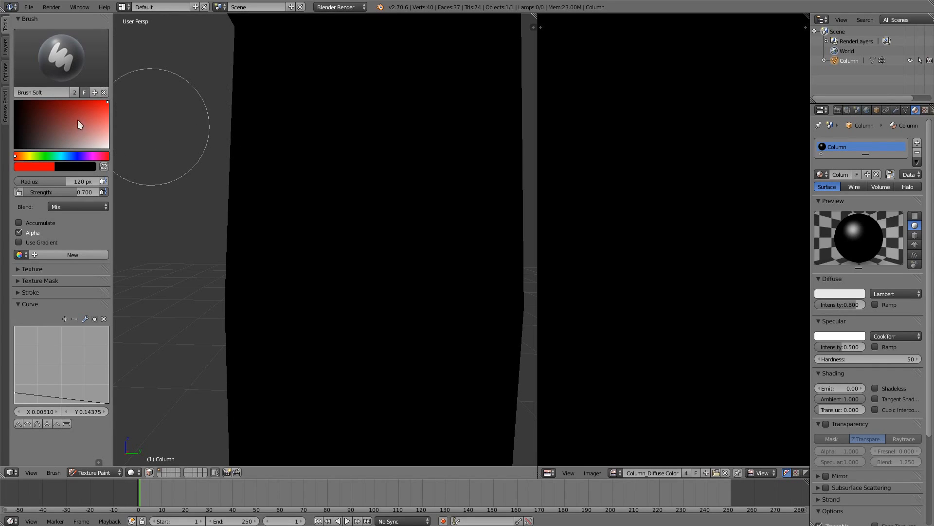
pyautogui.click(374, 241)
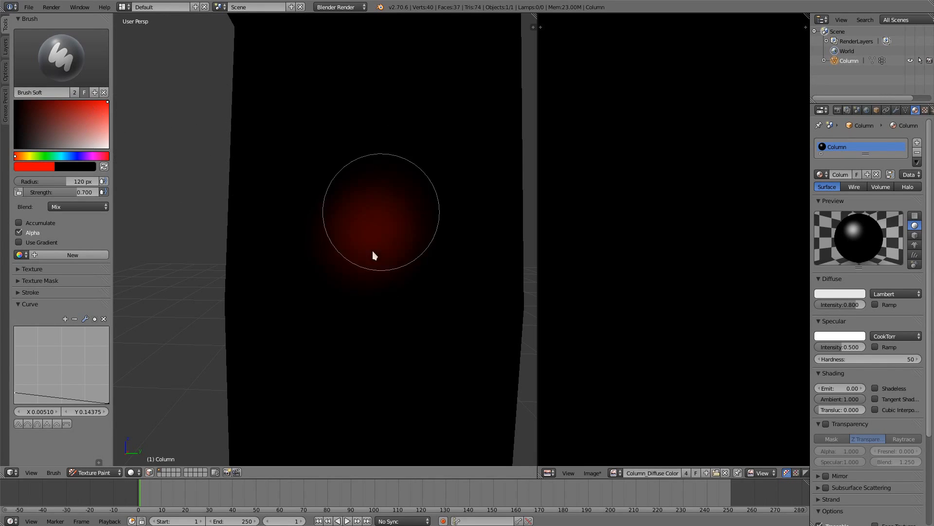
pyautogui.moveTo(374, 255); pyautogui.dragTo(385, 244)
# Switch to Brush Hard, paint a white patch over the red spot for comparison, and undo both
pyautogui.click(60, 58)
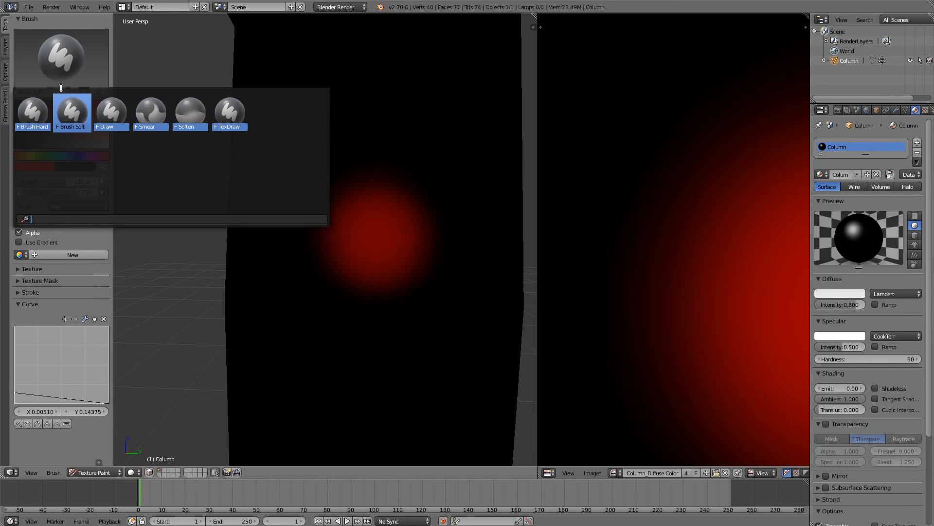
pyautogui.click(38, 115)
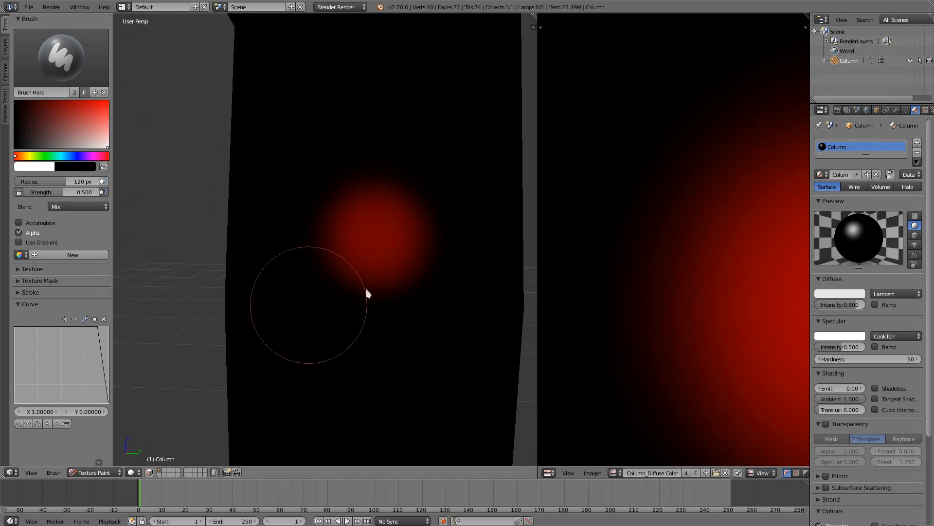
pyautogui.moveTo(368, 293)
pyautogui.mouseDown()
pyautogui.moveTo(396, 280)
pyautogui.moveTo(428, 308)
pyautogui.mouseUp()
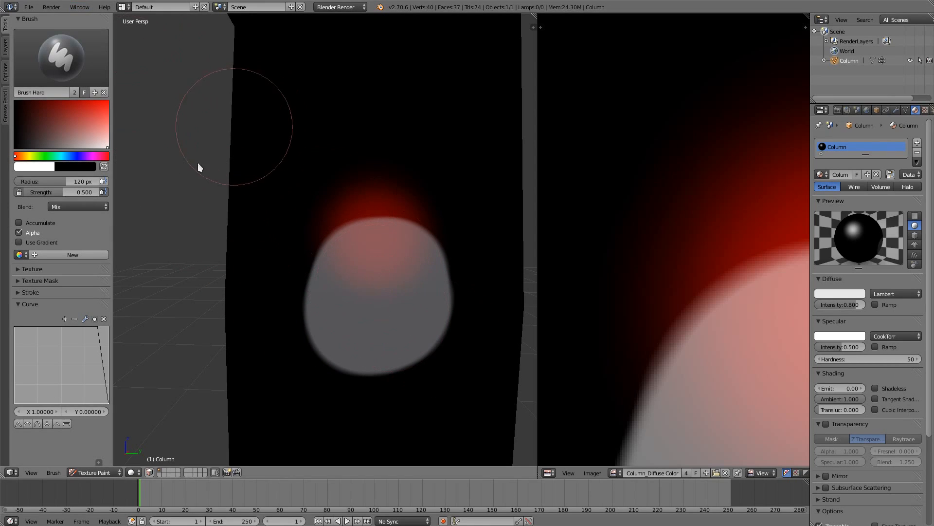
pyautogui.hotkey('ctrl', 'z')
pyautogui.hotkey('ctrl', 'z')
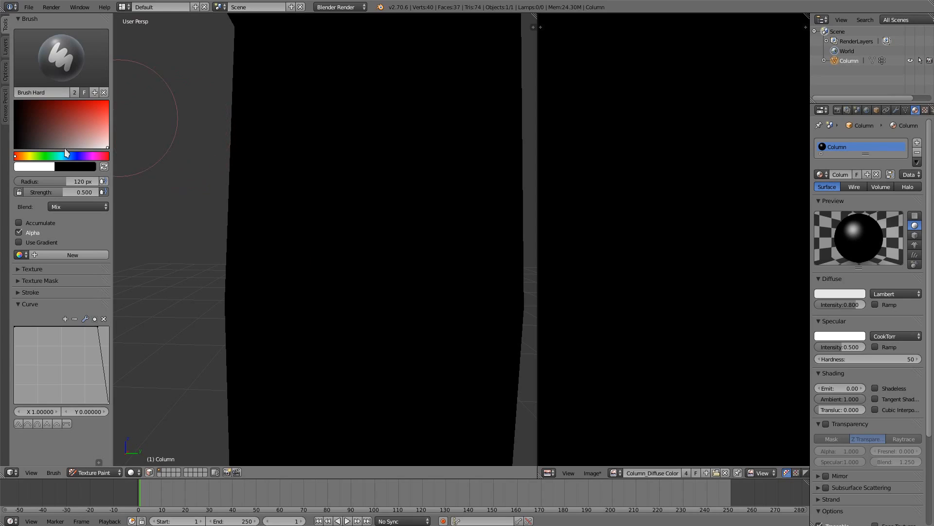
# Set Brush Hard's color to a deep blue and its strength to 1.000
pyautogui.click(80, 155)
pyautogui.click(81, 105)
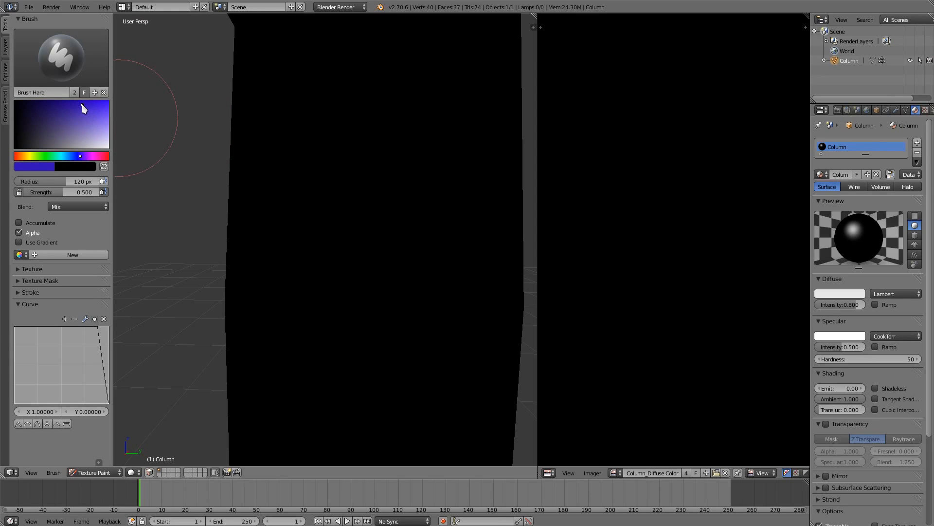
pyautogui.moveTo(118, 194); pyautogui.dragTo(164, 196)
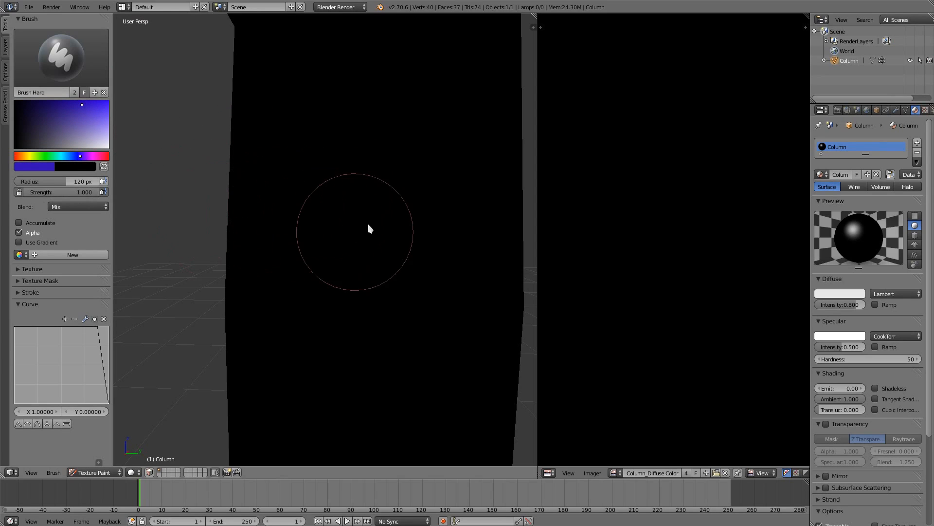
# Reduce the brush radius to 21 px and paint a solid blue patch on the upper part of the shaft
pyautogui.press('f')
pyautogui.click(323, 222)
pyautogui.moveTo(308, 115)
pyautogui.mouseDown()
pyautogui.moveTo(451, 235)
pyautogui.moveTo(399, 123)
pyautogui.moveTo(344, 146)
pyautogui.moveTo(286, 213)
pyautogui.moveTo(347, 237)
pyautogui.moveTo(332, 227)
pyautogui.moveTo(425, 140)
pyautogui.moveTo(392, 236)
pyautogui.moveTo(403, 208)
pyautogui.moveTo(351, 192)
pyautogui.moveTo(434, 170)
pyautogui.moveTo(434, 205)
pyautogui.mouseUp()
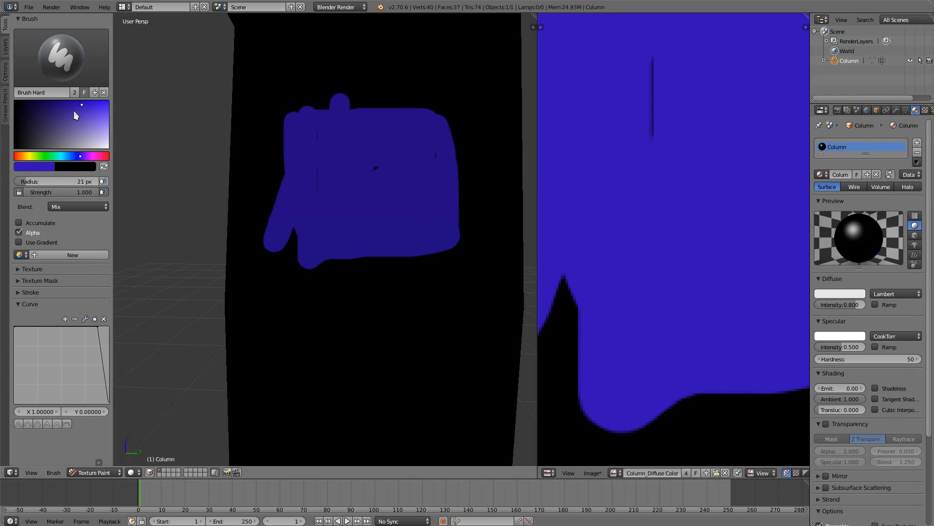
# Mute Brush Hard's blue, switch to Brush Soft, and give it a similar muted blue based on the patch's sampled color
pyautogui.moveTo(72, 109); pyautogui.dragTo(59, 115)
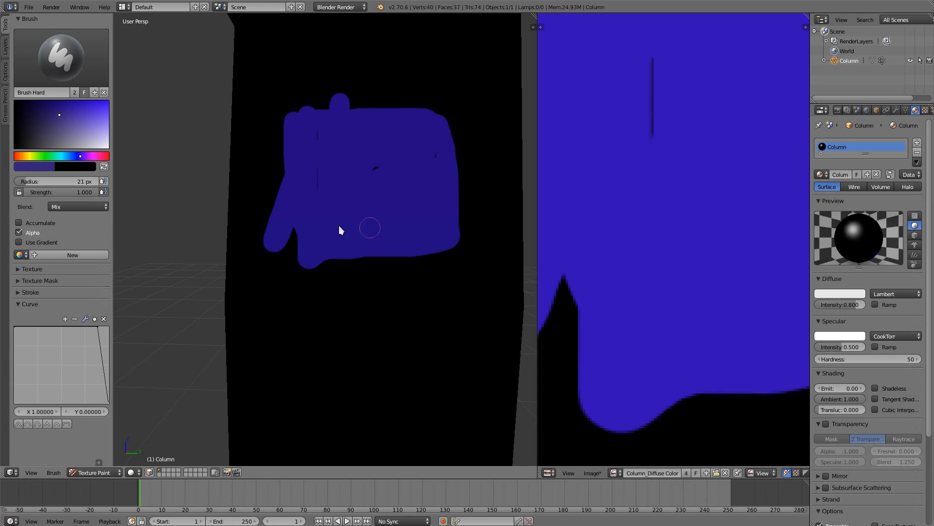
pyautogui.click(98, 77)
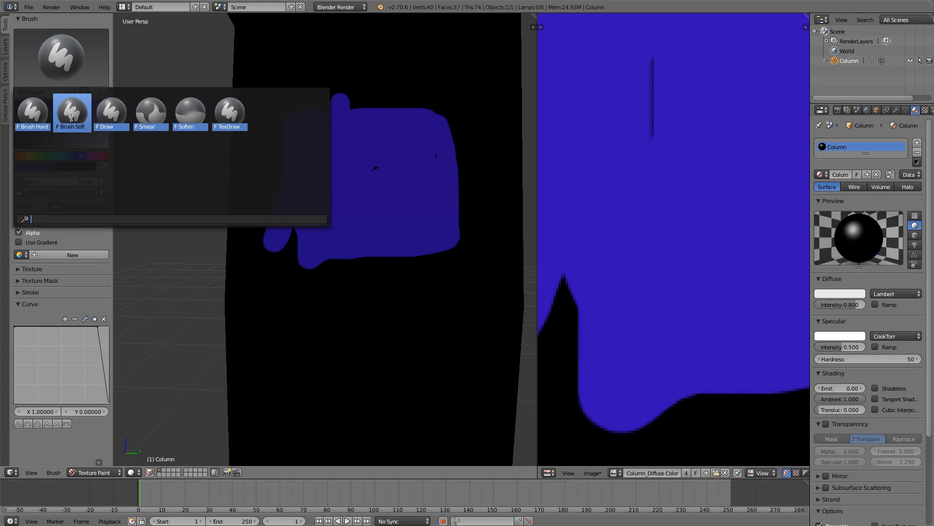
pyautogui.click(80, 112)
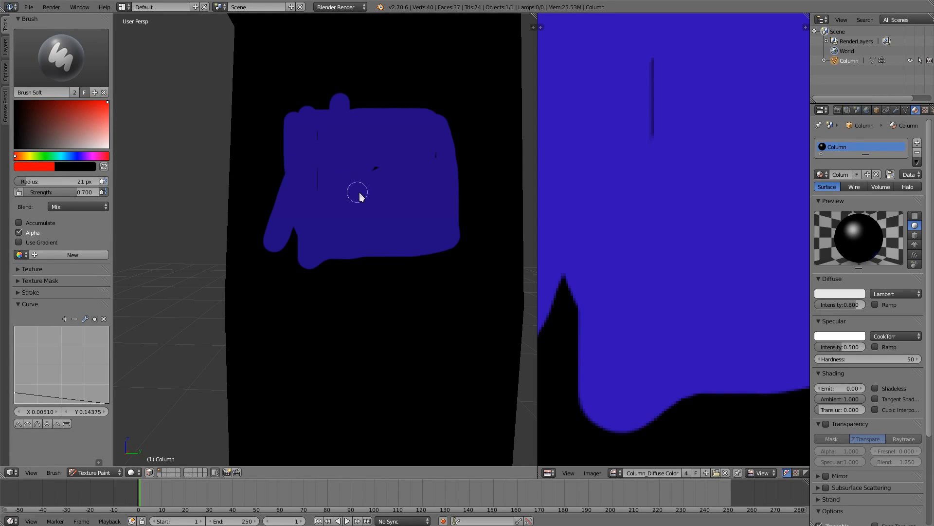
pyautogui.press('s')
pyautogui.click(66, 118)
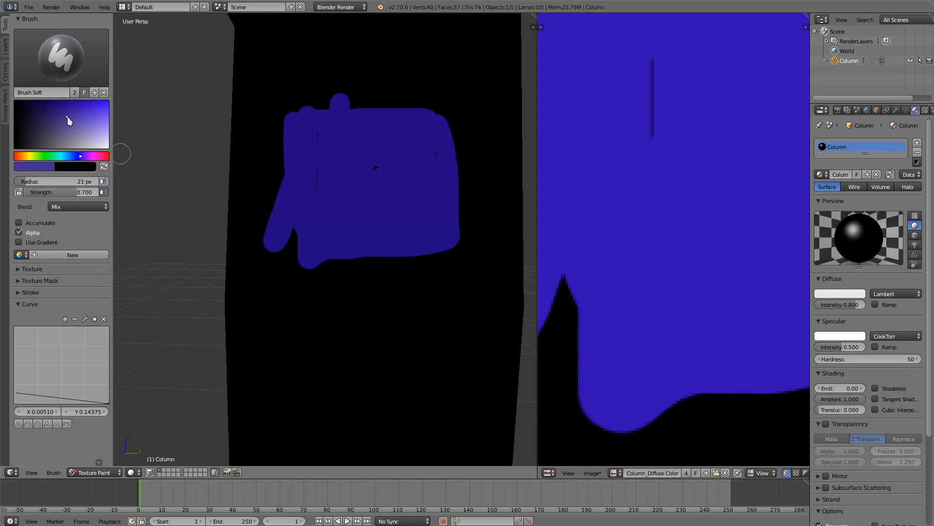
# Set the brush radius to 108 px, blend soft muted blue along the patch's lower part, and undo all the blue painting
pyautogui.press('f')
pyautogui.click(327, 221)
pyautogui.moveTo(365, 243)
pyautogui.mouseDown()
pyautogui.moveTo(386, 225)
pyautogui.moveTo(288, 203)
pyautogui.moveTo(432, 196)
pyautogui.mouseUp()
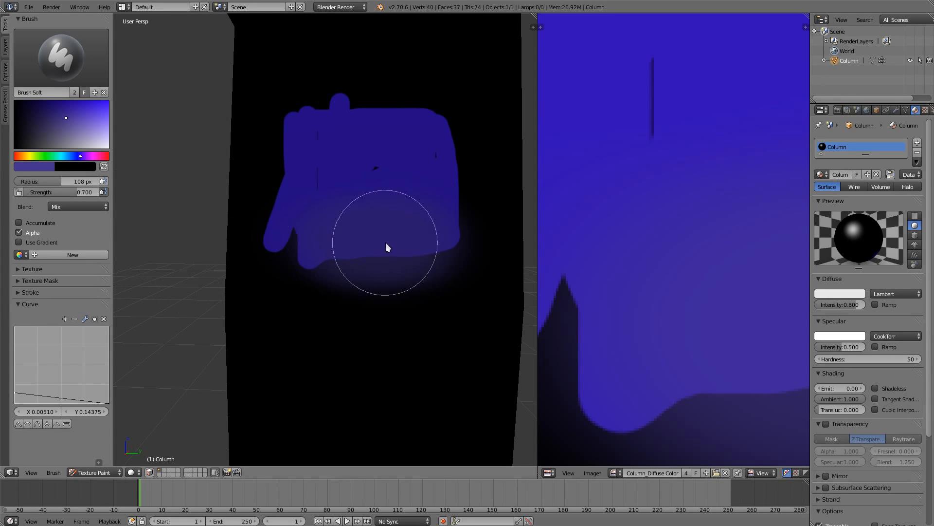
pyautogui.hotkey('ctrl', 'z')
pyautogui.hotkey('ctrl', 'z')
pyautogui.hotkey('ctrl', 'z')
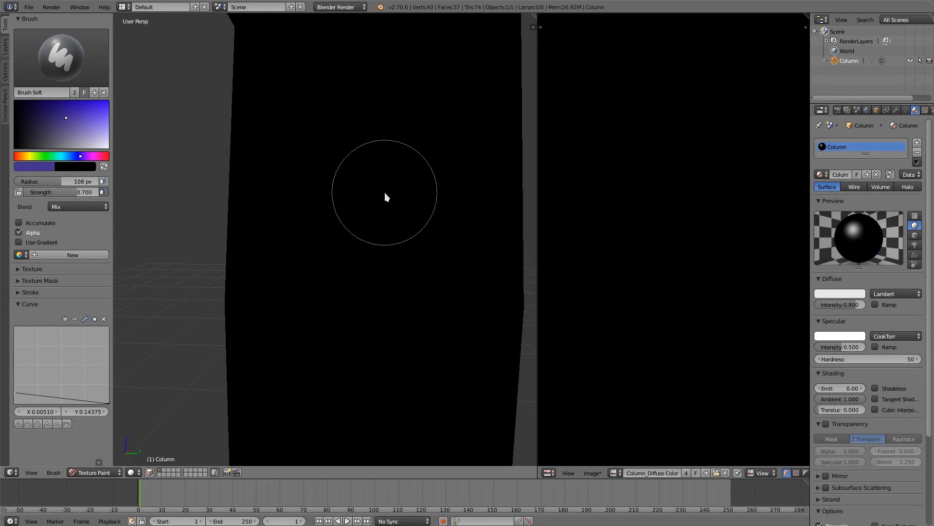
# Switch to the Draw brush, change its image paint tool to Fill, rename it Fill, and collapse its curve settings
pyautogui.click(65, 50)
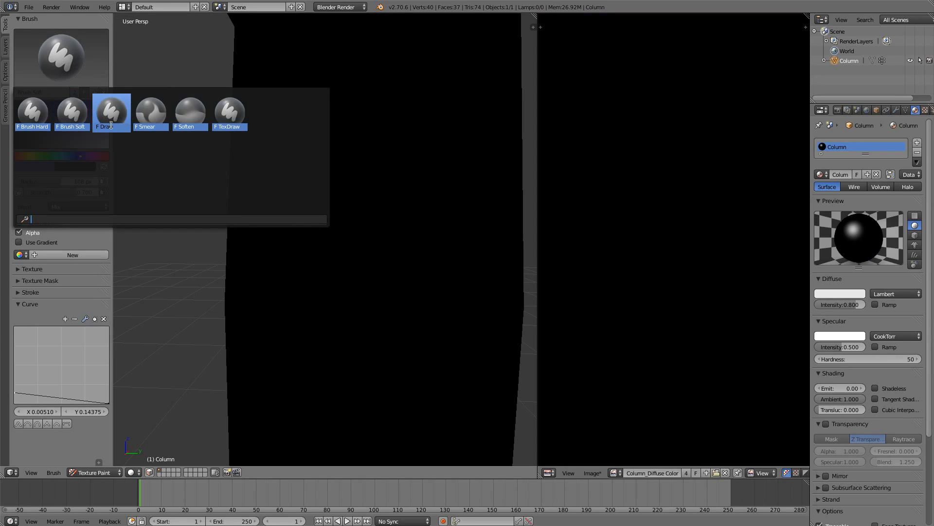
pyautogui.click(112, 113)
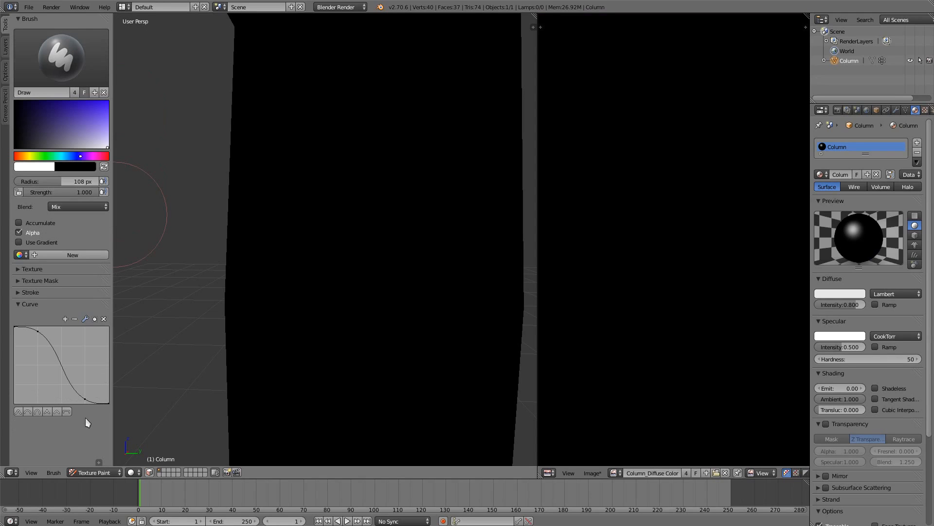
pyautogui.click(55, 472)
pyautogui.moveTo(81, 427)
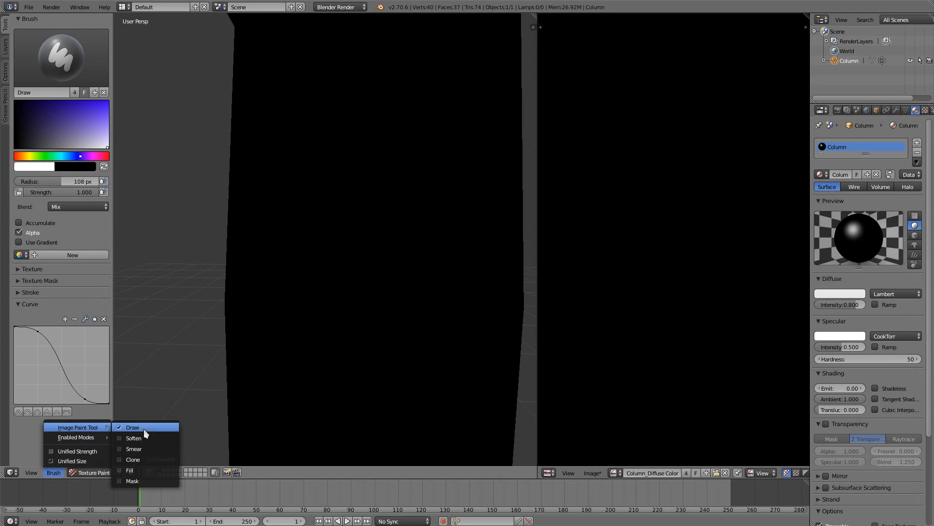
pyautogui.click(157, 470)
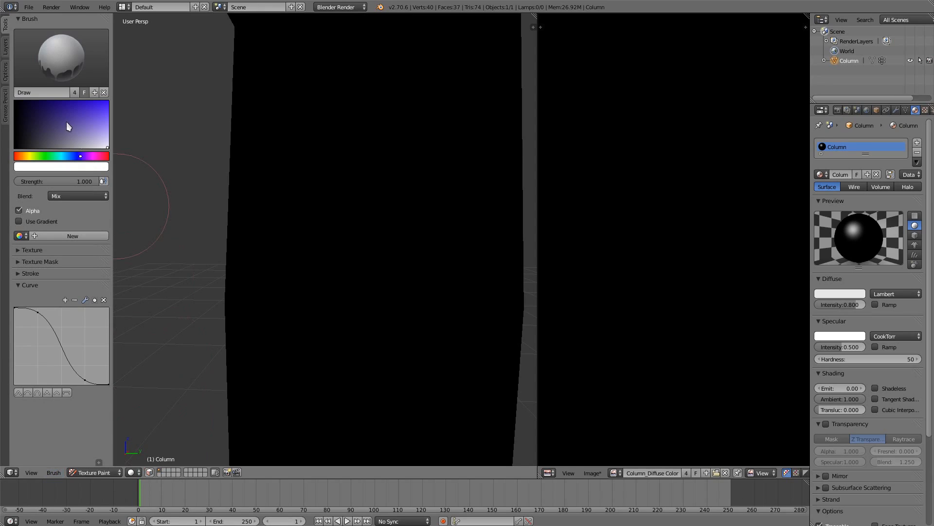
pyautogui.click(34, 92)
pyautogui.click(26, 285)
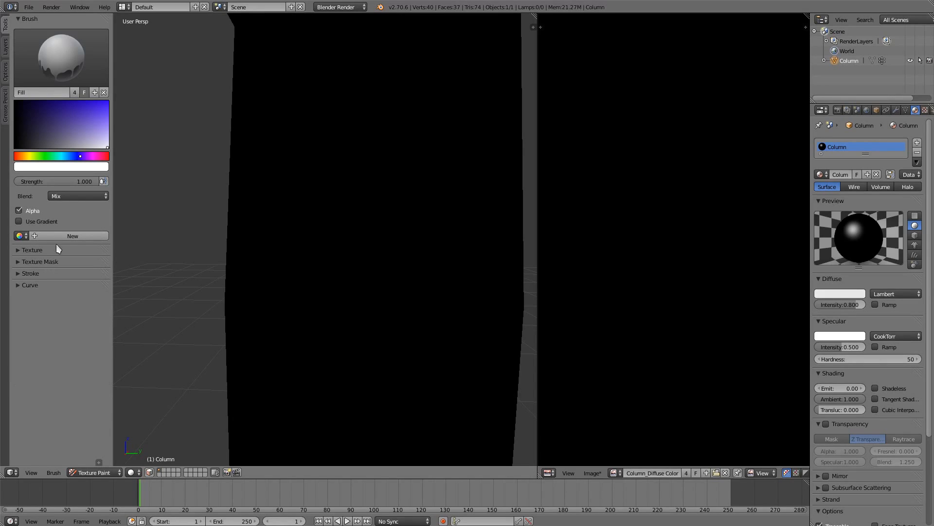
# Enable Use Gradient for the Fill brush and set the gradient's end stop to a muted blue, R 0.254, G 0.301, B 0.431
pyautogui.click(25, 221)
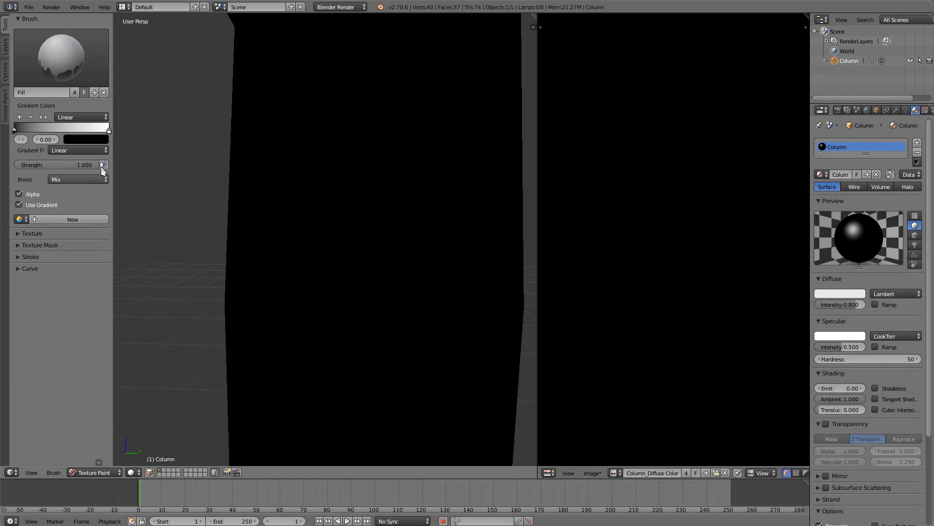
pyautogui.click(108, 131)
pyautogui.click(106, 141)
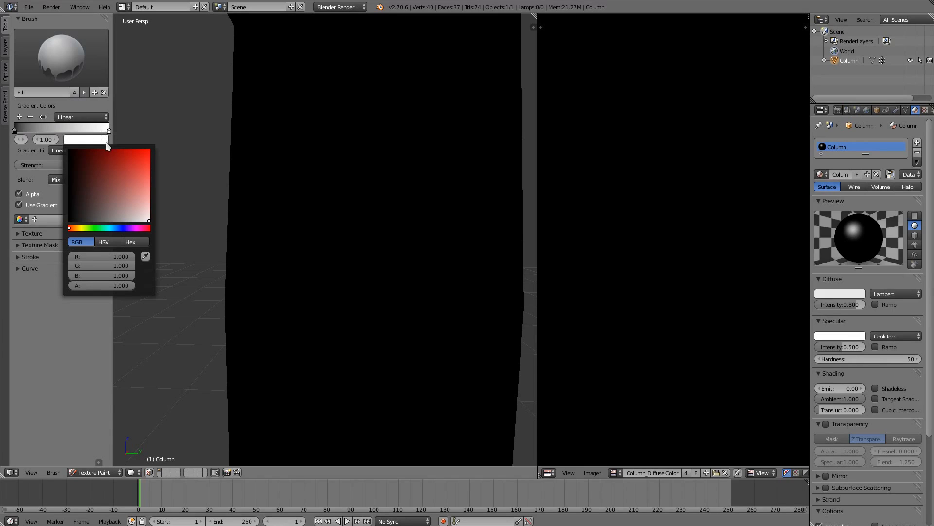
pyautogui.moveTo(134, 229)
pyautogui.mouseDown()
pyautogui.moveTo(123, 229)
pyautogui.moveTo(128, 208)
pyautogui.mouseUp()
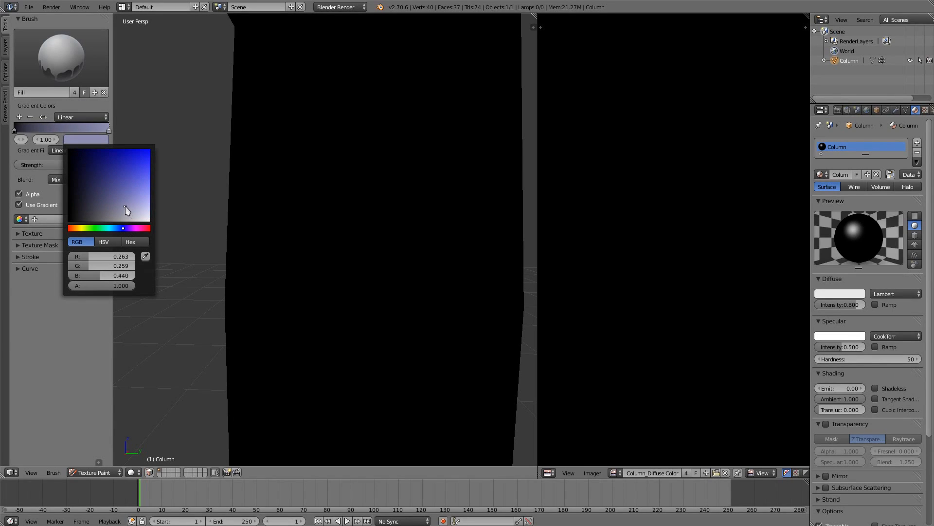
pyautogui.click(120, 229)
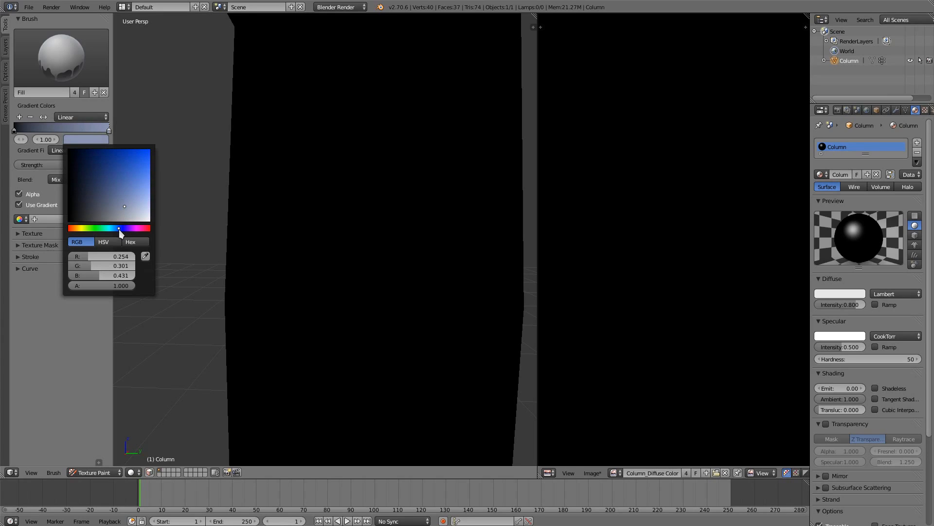
# Set the gradient's start stop to a darker muted purple
pyautogui.click(21, 132)
pyautogui.click(98, 141)
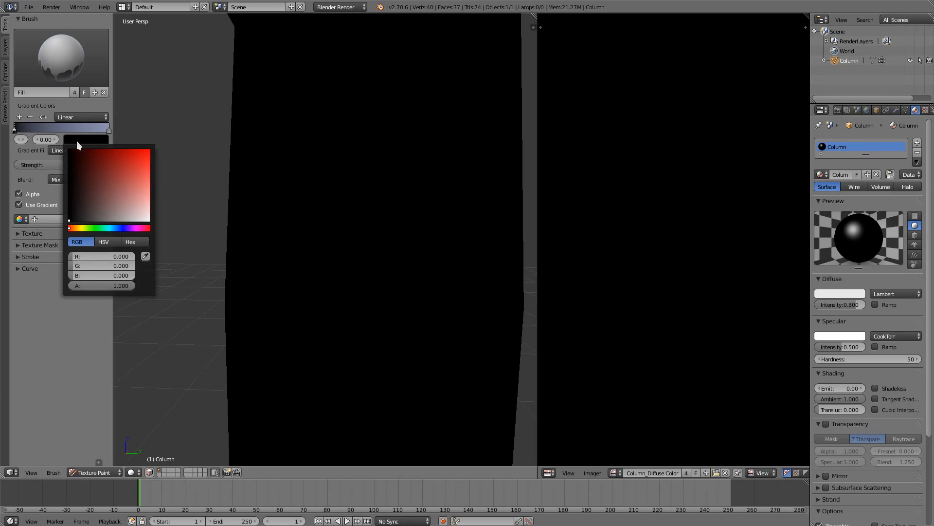
pyautogui.click(76, 141)
pyautogui.click(126, 227)
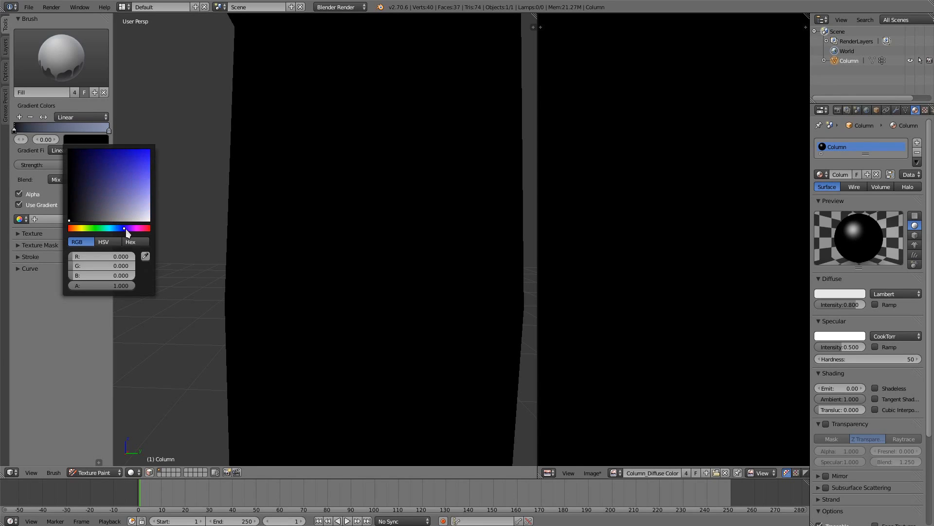
pyautogui.click(111, 196)
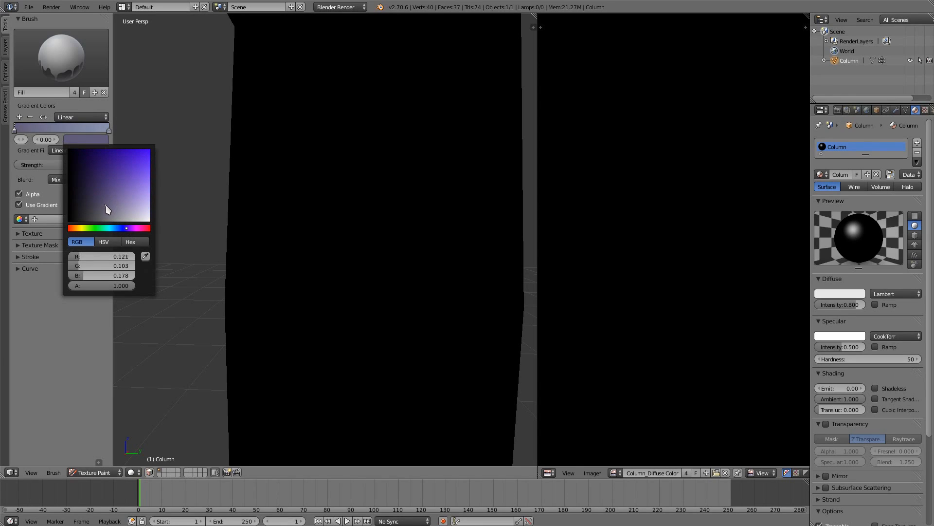
pyautogui.moveTo(104, 208); pyautogui.dragTo(109, 208)
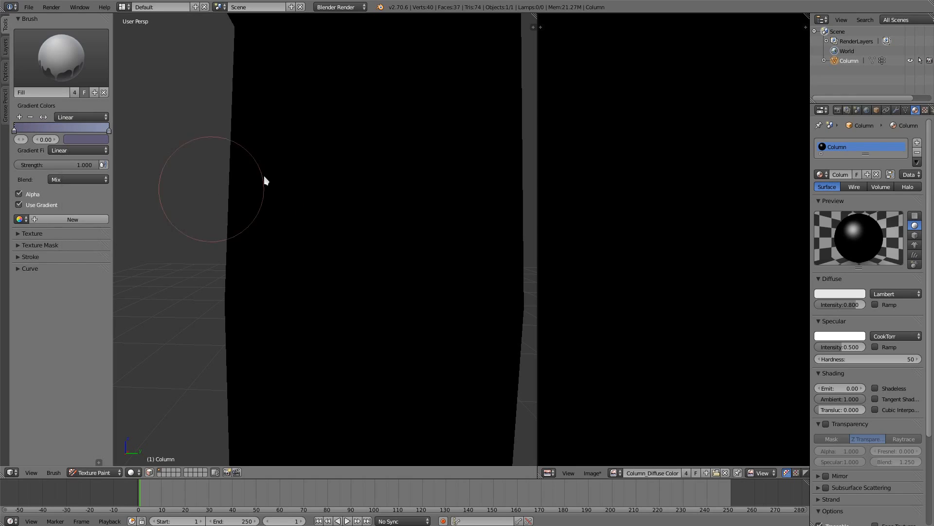
# Disable Occlude, Cull and Normal for project painting and set Bleed to 12 px
pyautogui.click(6, 72)
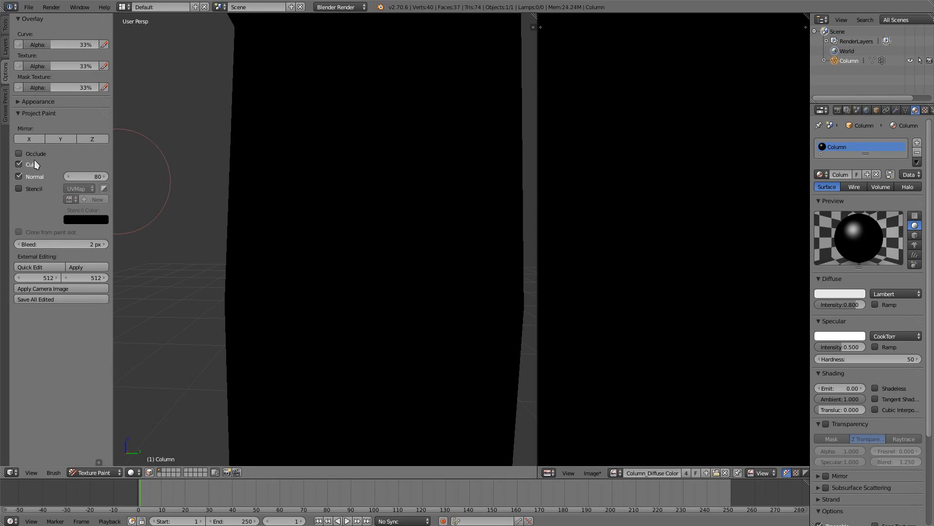
pyautogui.click(39, 176)
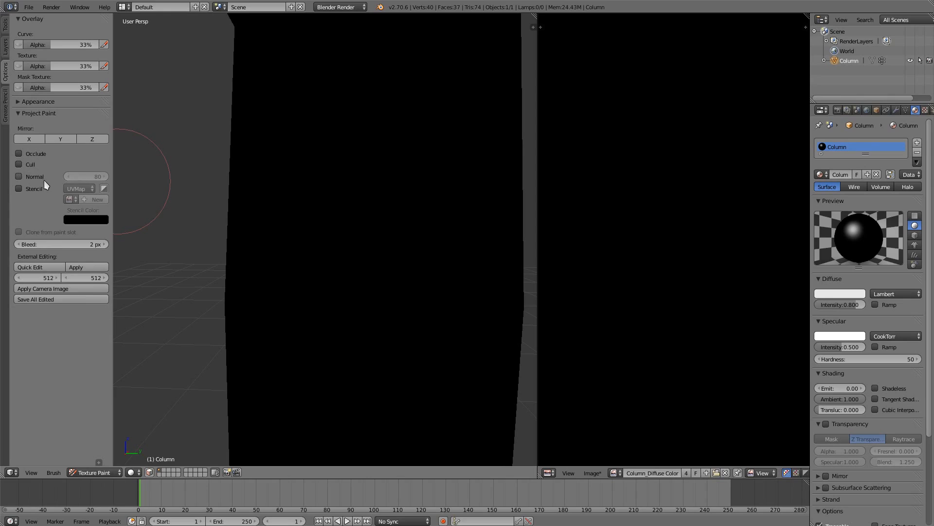
pyautogui.click(82, 244)
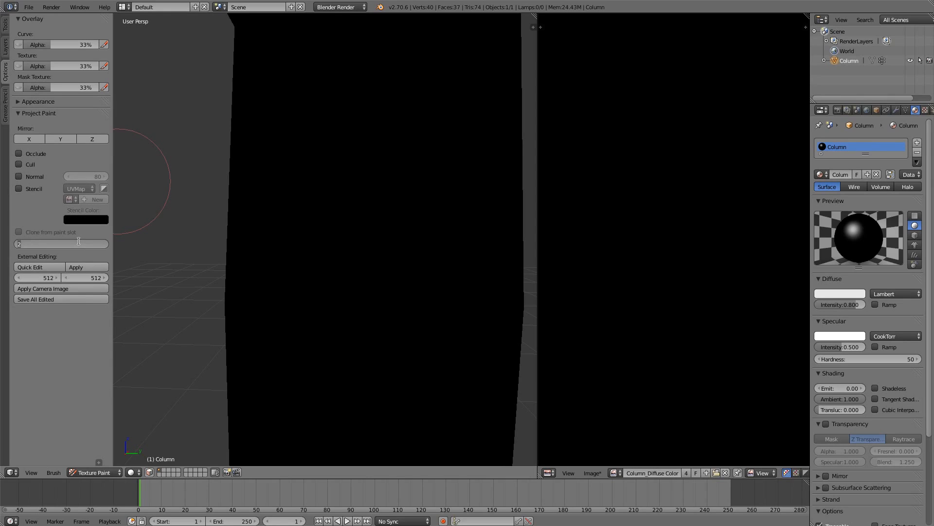
pyautogui.write('12')
pyautogui.press('Return')
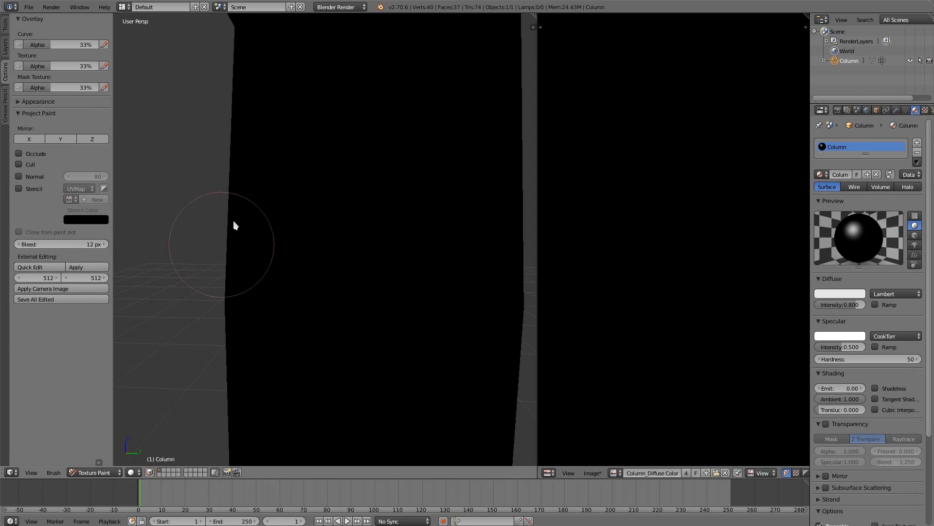
# Fill the column with the gradient from its base straight up to its top in the right orthographic view
pyautogui.scroll(-2, 369, 215)
pyautogui.scroll(-3, 369, 215)
pyautogui.press('KP_3')
pyautogui.press('KP_5')
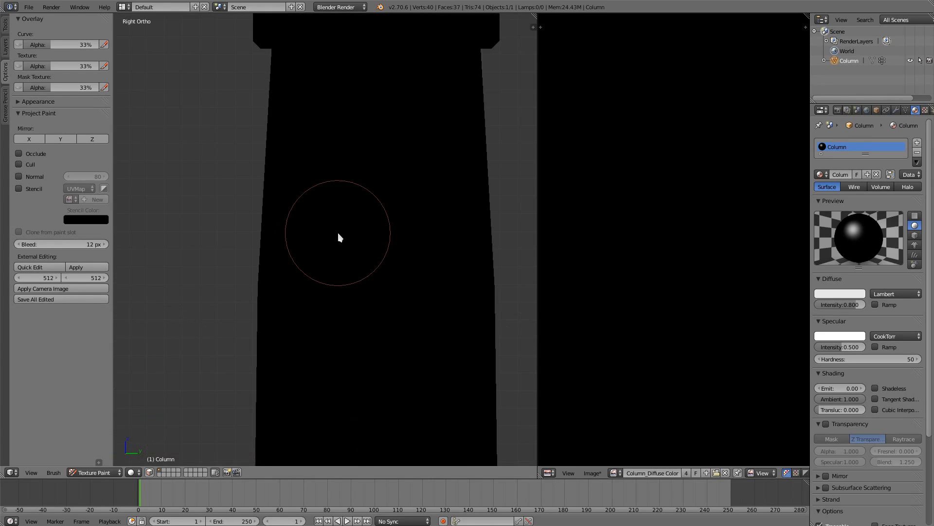
pyautogui.scroll(-3, 338, 236)
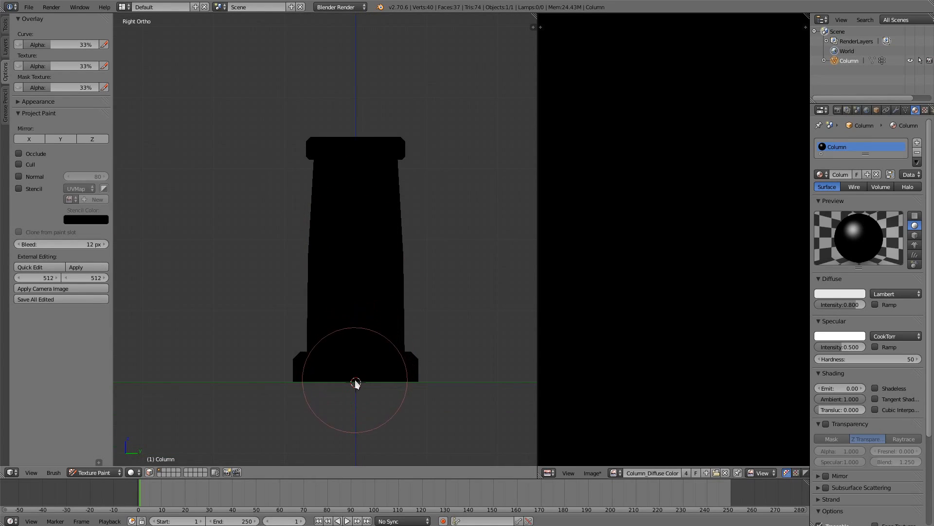
pyautogui.moveTo(355, 382); pyautogui.dragTo(354, 136)
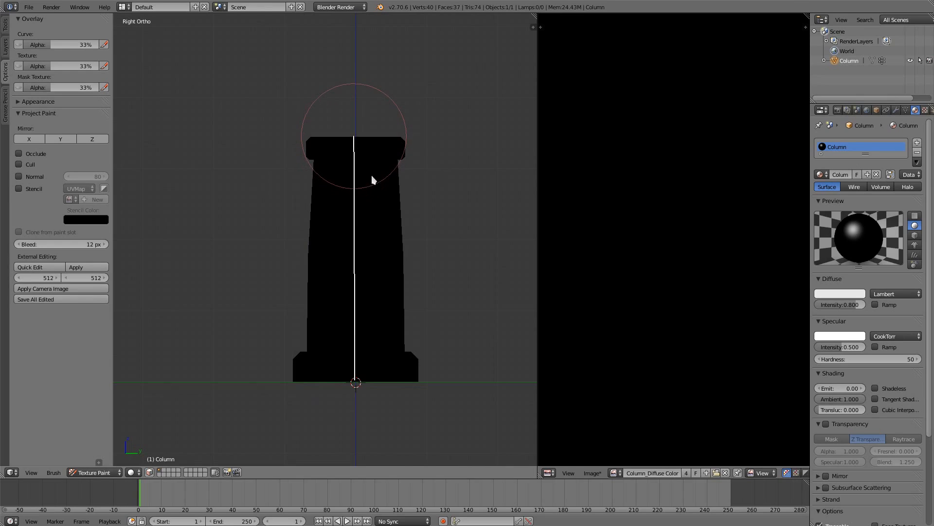
# Try a gradient fill across the column from an angled view and inspect it
pyautogui.moveTo(442, 254); pyautogui.dragTo(390, 317, button='middle')
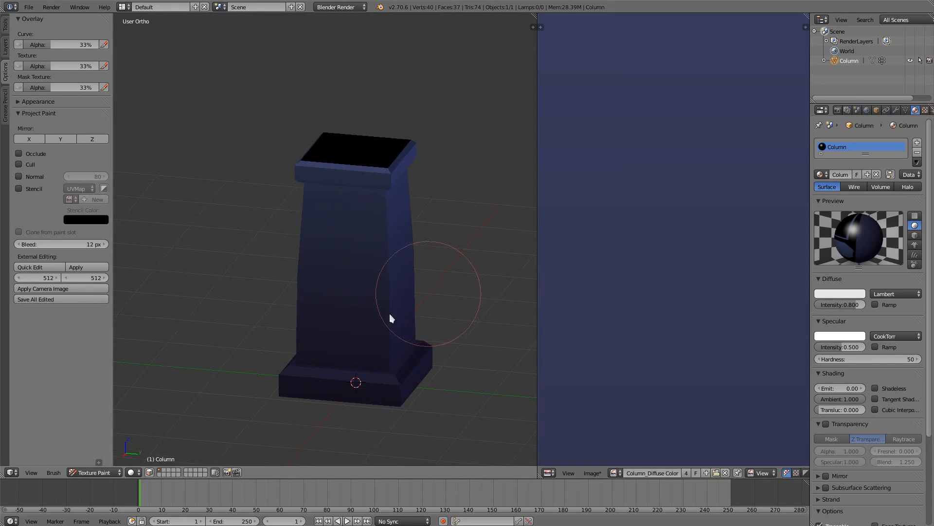
pyautogui.moveTo(373, 313); pyautogui.dragTo(394, 139)
pyautogui.moveTo(441, 367); pyautogui.dragTo(349, 302, button='middle')
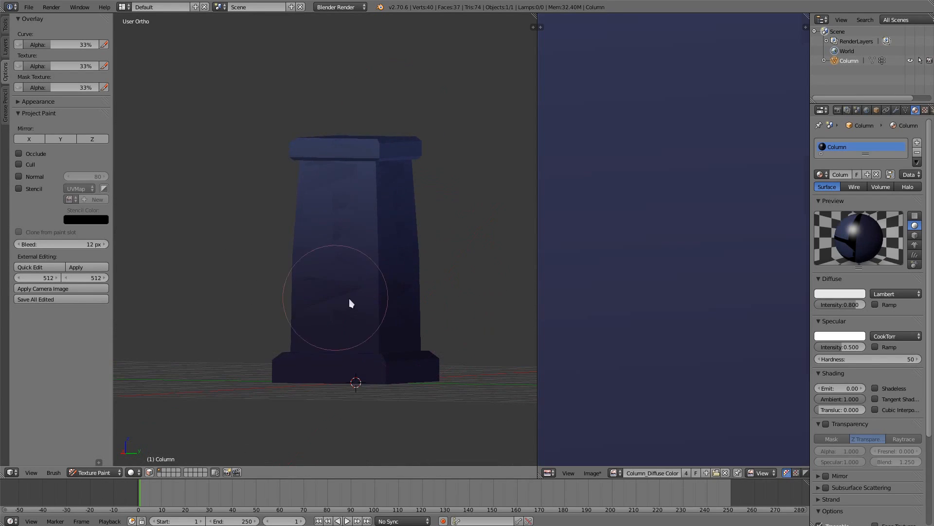
# Refill the column with a vertical gradient from its base to just above its top in the right orthographic view, and check it
pyautogui.press('KP_3')
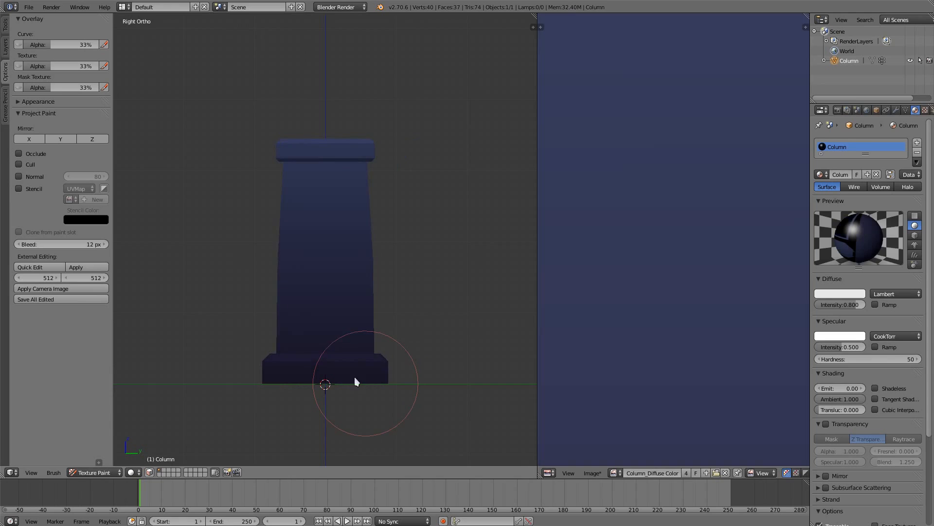
pyautogui.moveTo(321, 381)
pyautogui.mouseDown()
pyautogui.moveTo(329, 438)
pyautogui.moveTo(327, 427)
pyautogui.mouseUp()
pyautogui.moveTo(336, 325)
pyautogui.mouseDown()
pyautogui.moveTo(322, 132)
pyautogui.moveTo(330, 121)
pyautogui.mouseUp()
pyautogui.moveTo(331, 121); pyautogui.dragTo(323, 188, button='middle')
pyautogui.moveTo(325, 379); pyautogui.dragTo(276, 398, button='middle')
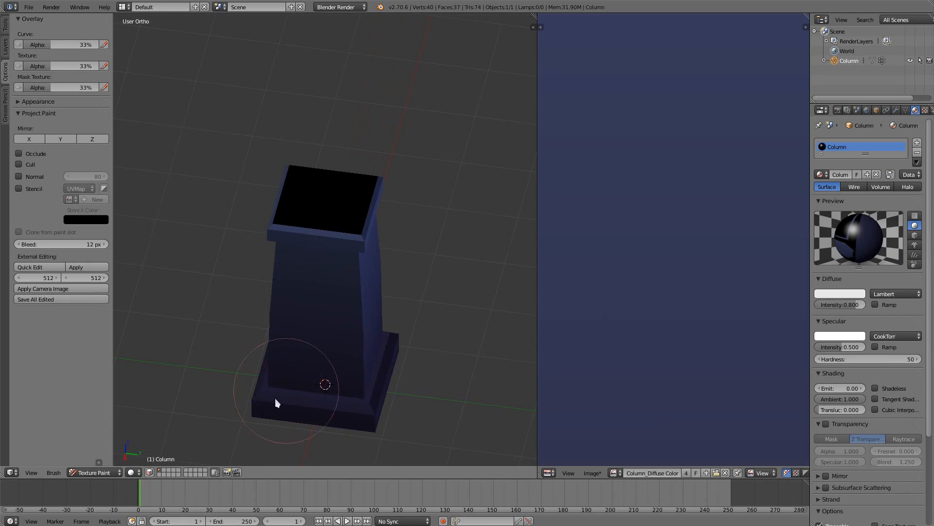
pyautogui.moveTo(291, 190); pyautogui.dragTo(360, 400, button='middle')
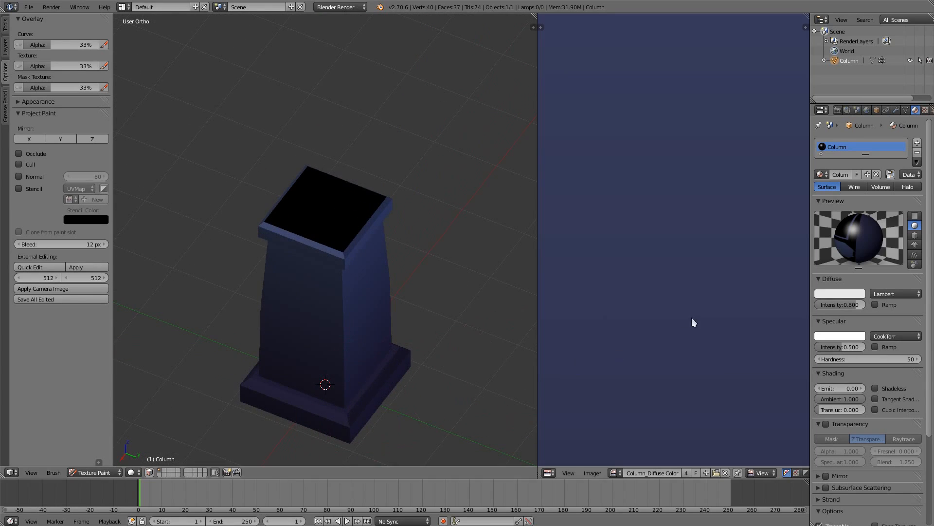
# Switch the image editor to Paint mode and turn off Use Gradient for its Fill brush
pyautogui.scroll(-5, 691, 321)
pyautogui.moveTo(717, 375); pyautogui.dragTo(568, 324, button='middle')
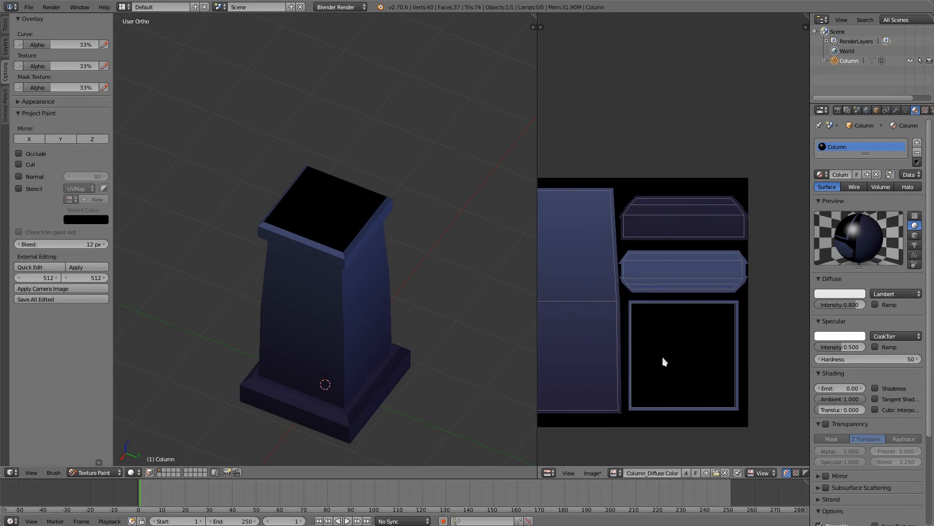
pyautogui.moveTo(664, 361); pyautogui.dragTo(705, 361, button='middle')
pyautogui.click(762, 473)
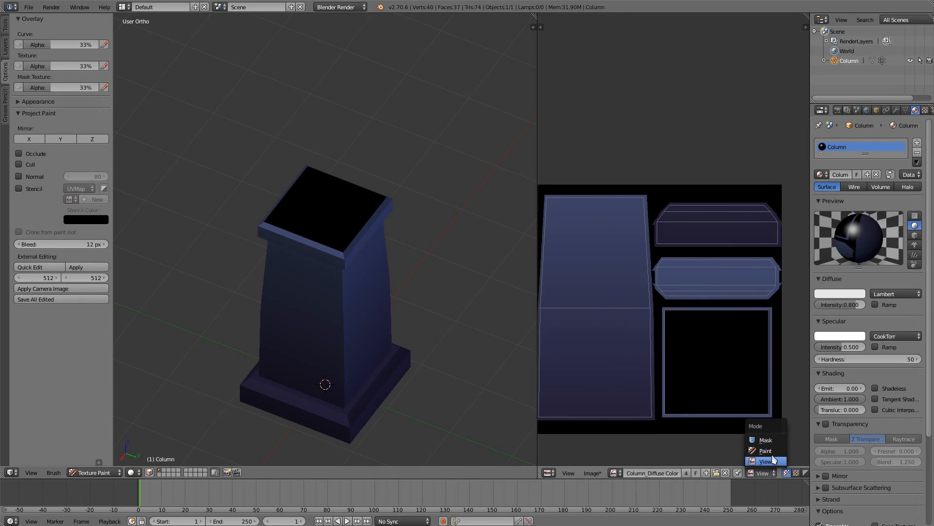
pyautogui.click(772, 452)
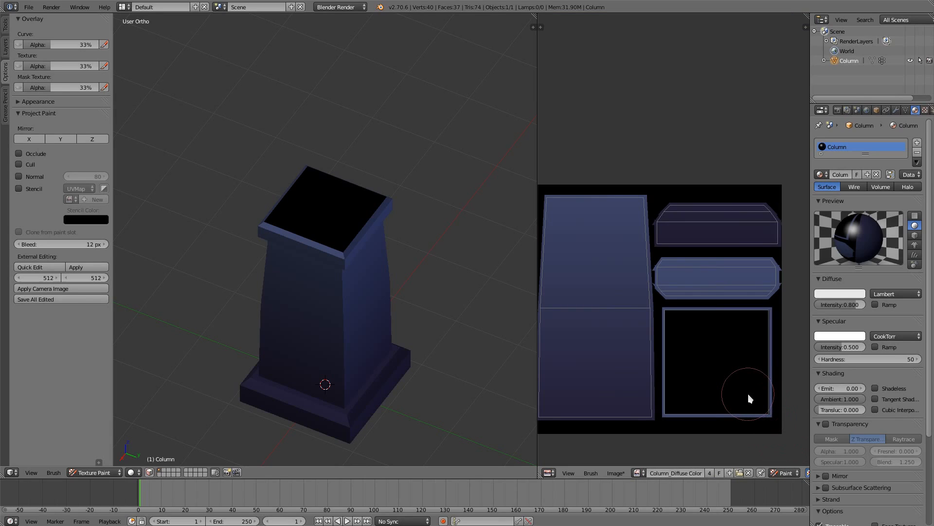
pyautogui.press('t')
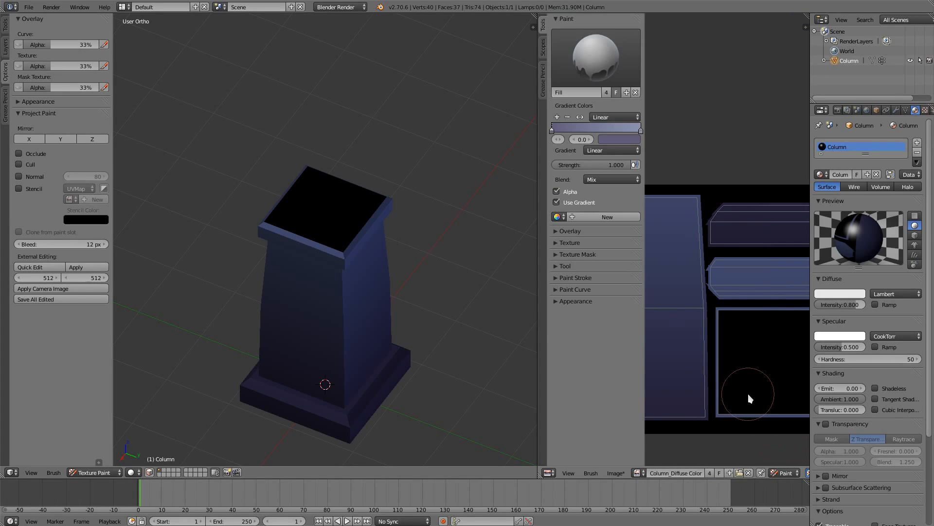
pyautogui.click(558, 203)
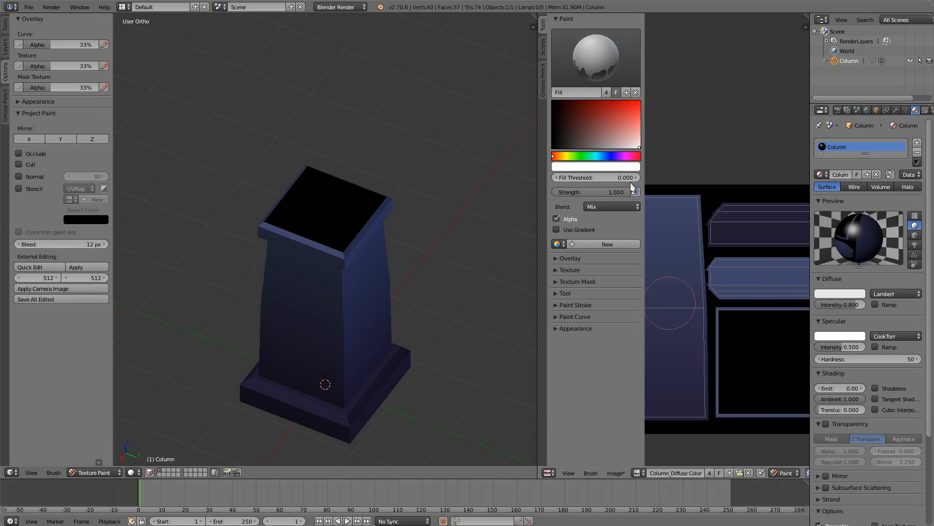
# Set the Fill Threshold to 0.010 and sample the muted blue already on the texture as the fill color
pyautogui.scroll(5, 738, 360)
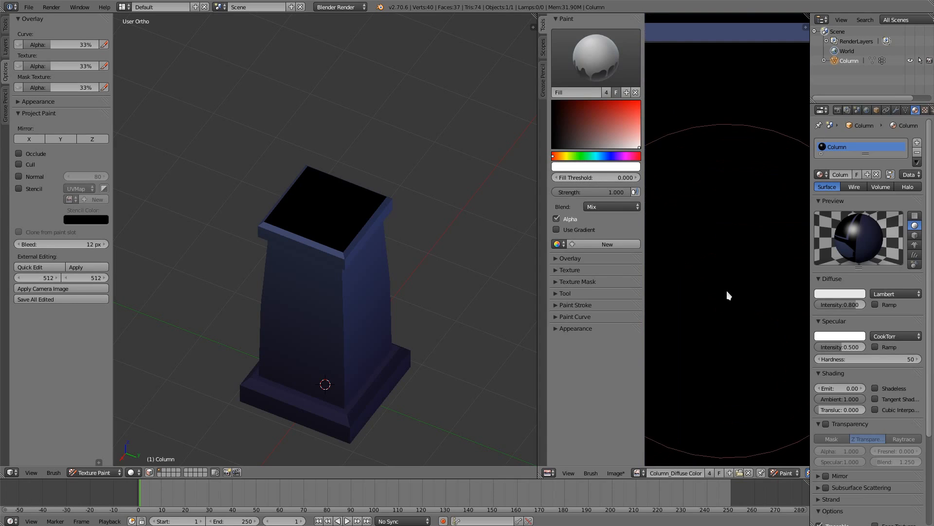
pyautogui.scroll(-5, 730, 292)
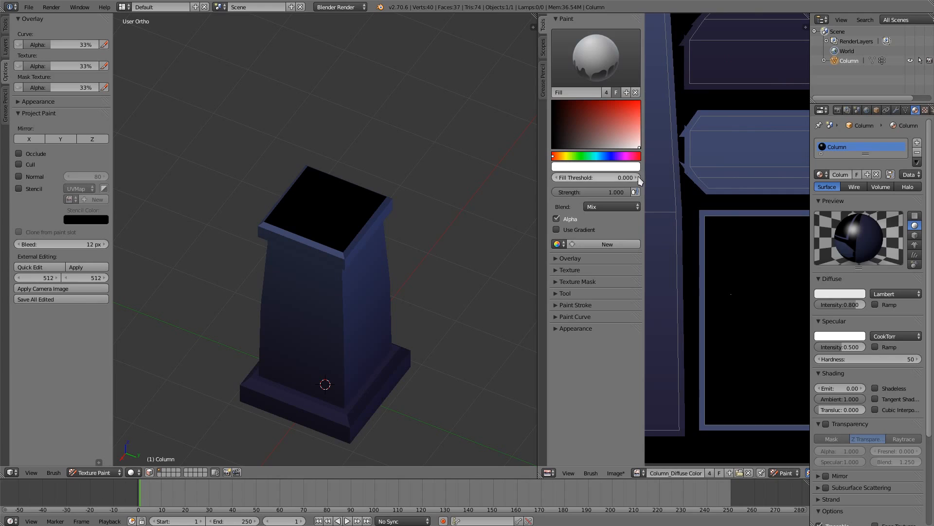
pyautogui.scroll(-1, 755, 355)
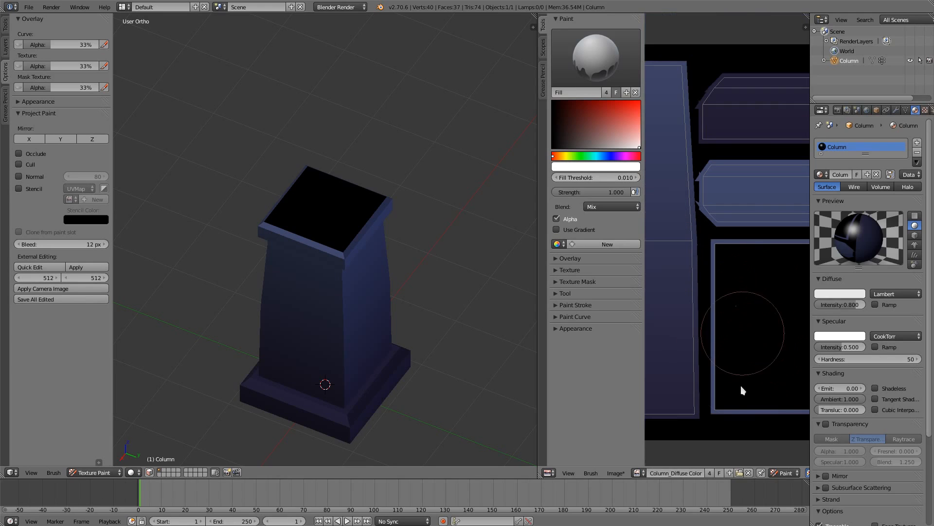
pyautogui.moveTo(741, 371); pyautogui.dragTo(698, 371, button='middle')
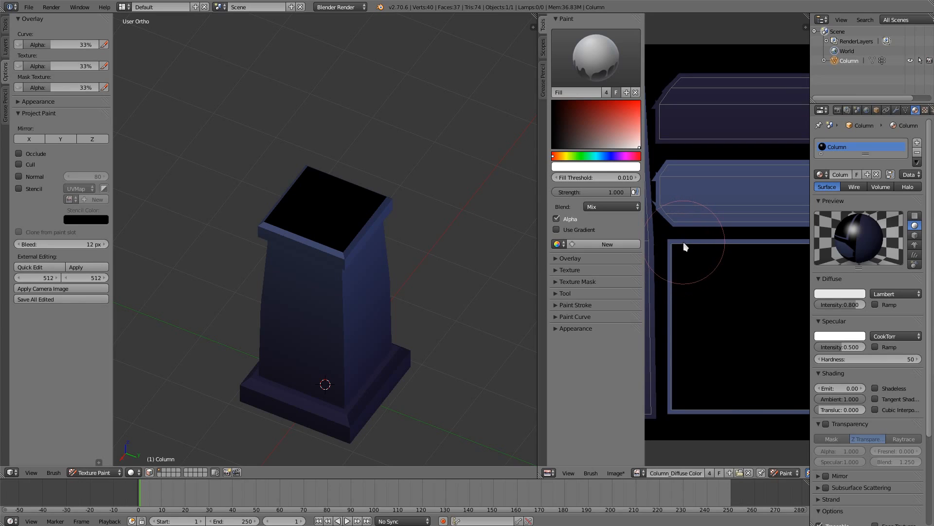
pyautogui.press('s')
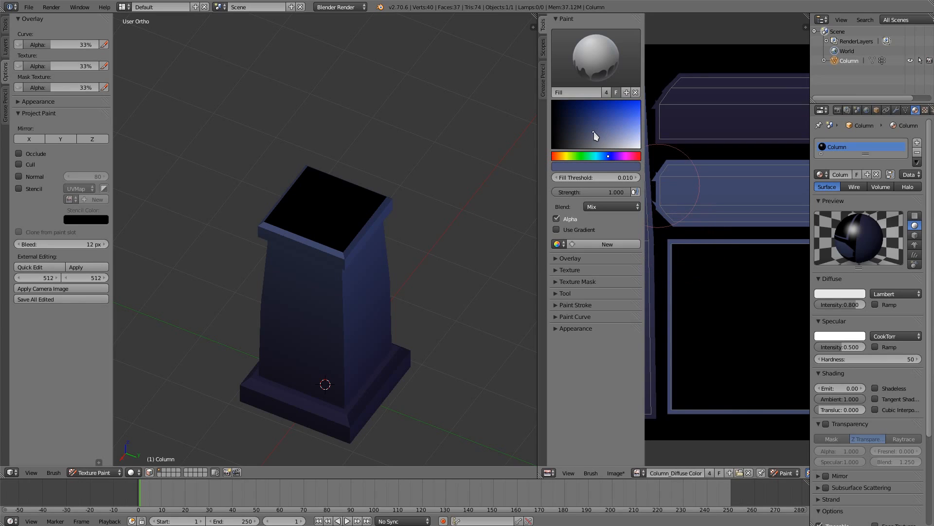
# Lighten the muted blue slightly and fill the black square island of the column's top face with it
pyautogui.click(602, 135)
pyautogui.click(739, 346)
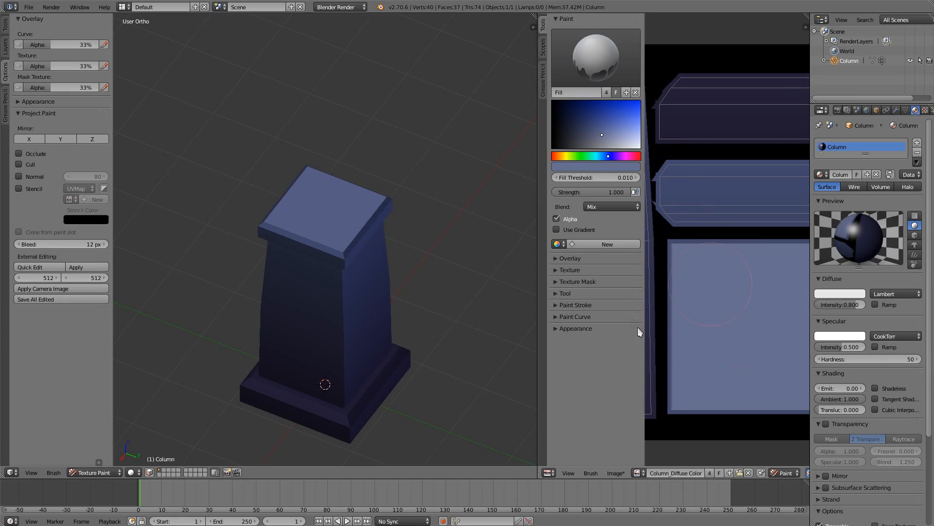
pyautogui.scroll(5, 402, 384)
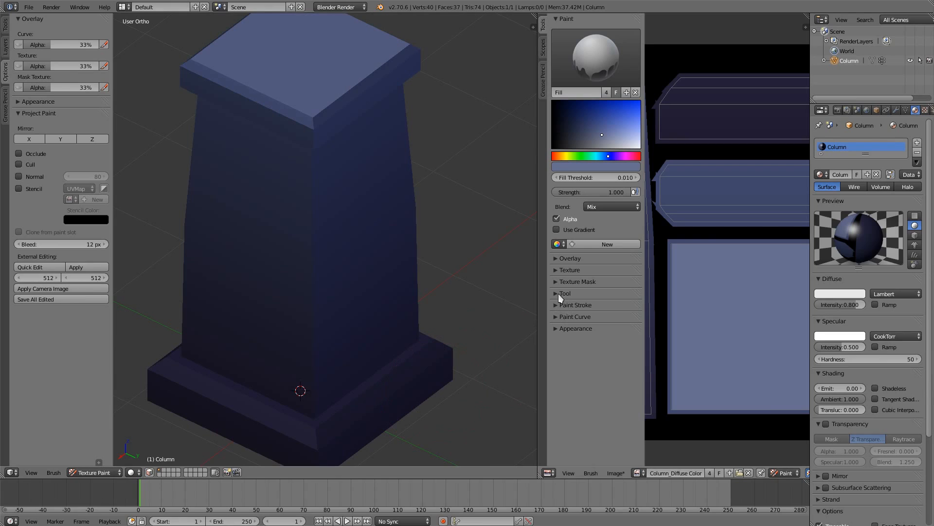
# Make Brush Hard the active texture paint brush
pyautogui.click(28, 165)
pyautogui.click(31, 177)
pyautogui.click(5, 25)
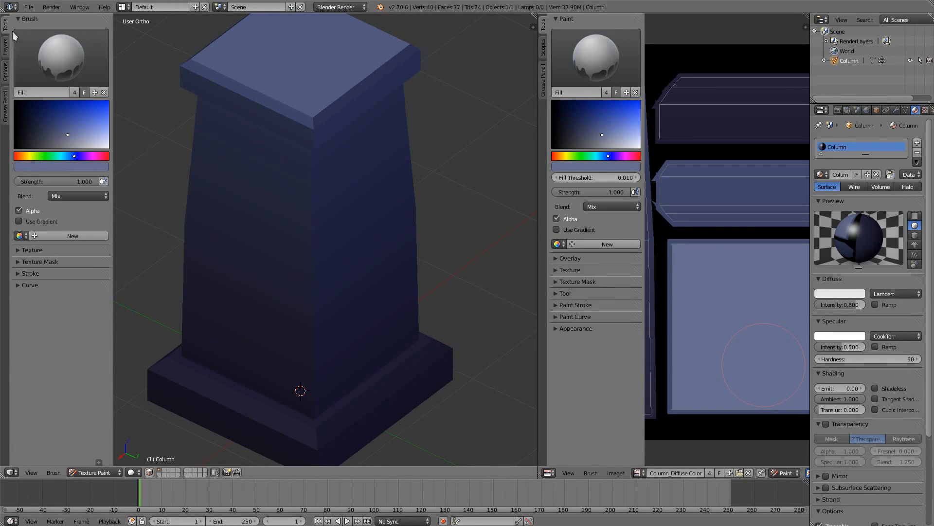
pyautogui.click(72, 65)
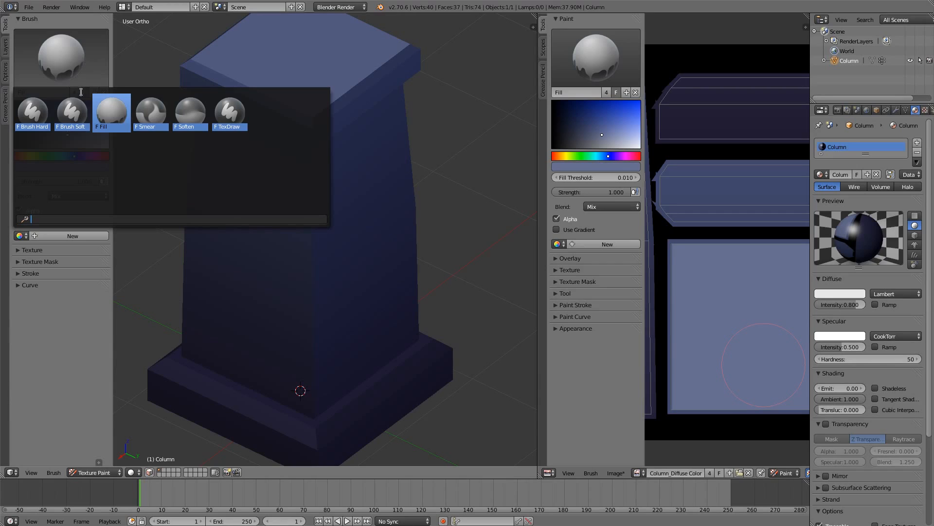
pyautogui.click(46, 111)
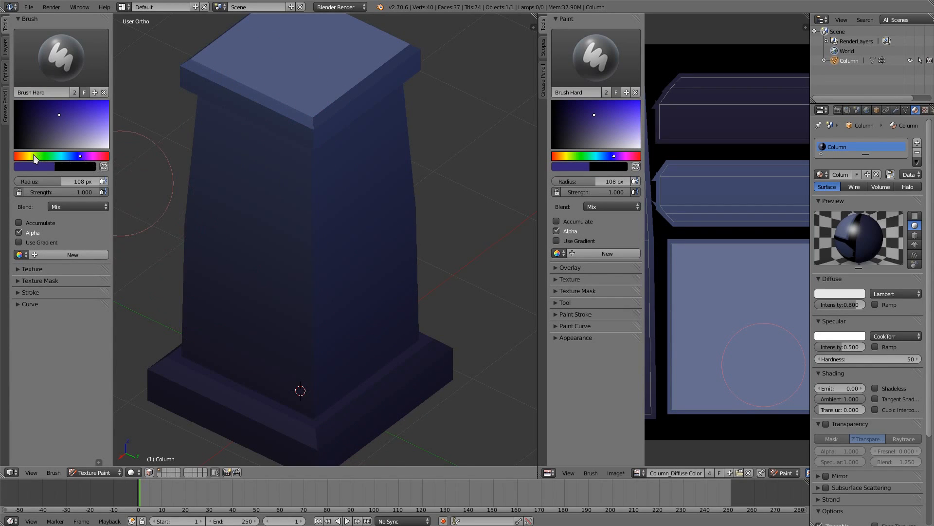
# Give the brush a desaturated yellow-gray color and set its blend mode to Color
pyautogui.moveTo(34, 156); pyautogui.dragTo(30, 156)
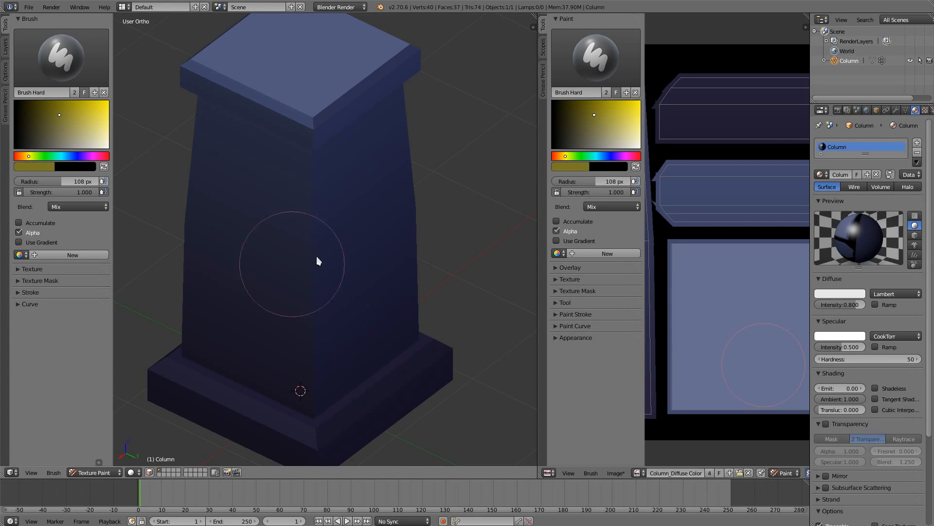
pyautogui.click(62, 137)
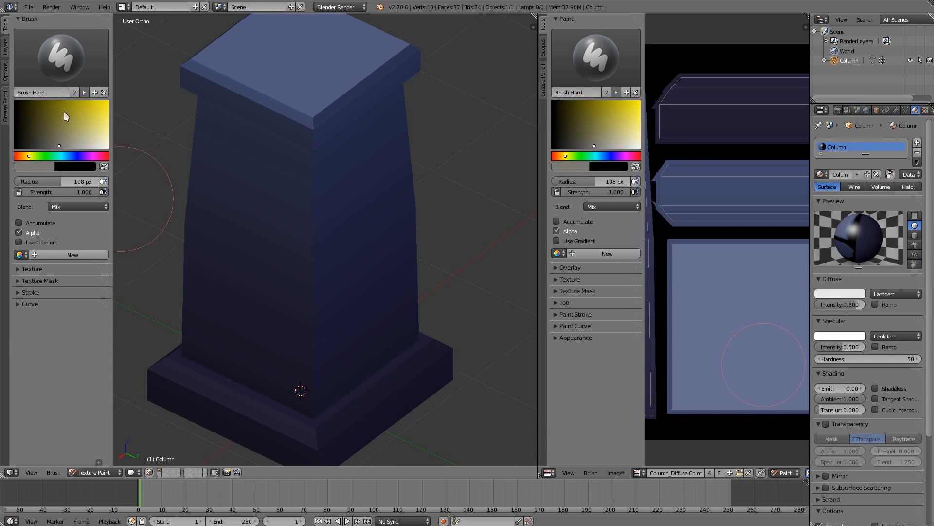
pyautogui.click(98, 205)
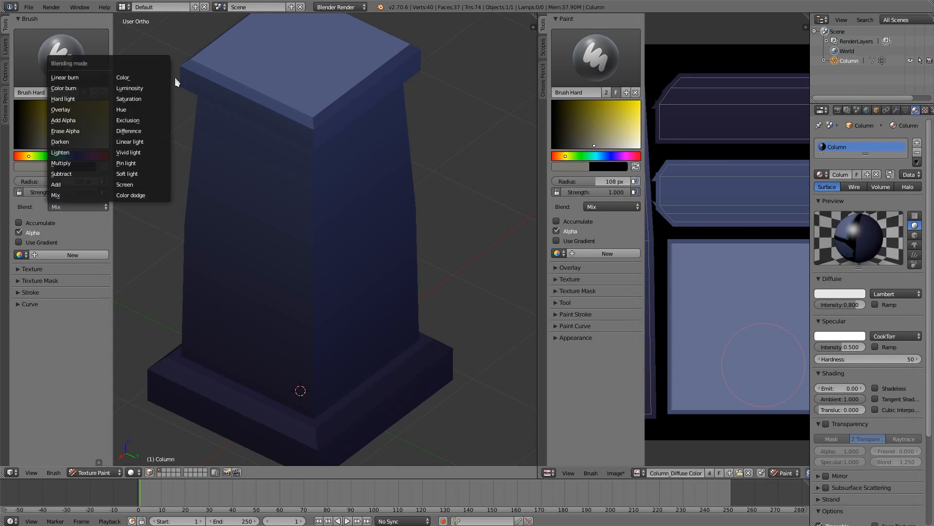
pyautogui.click(154, 81)
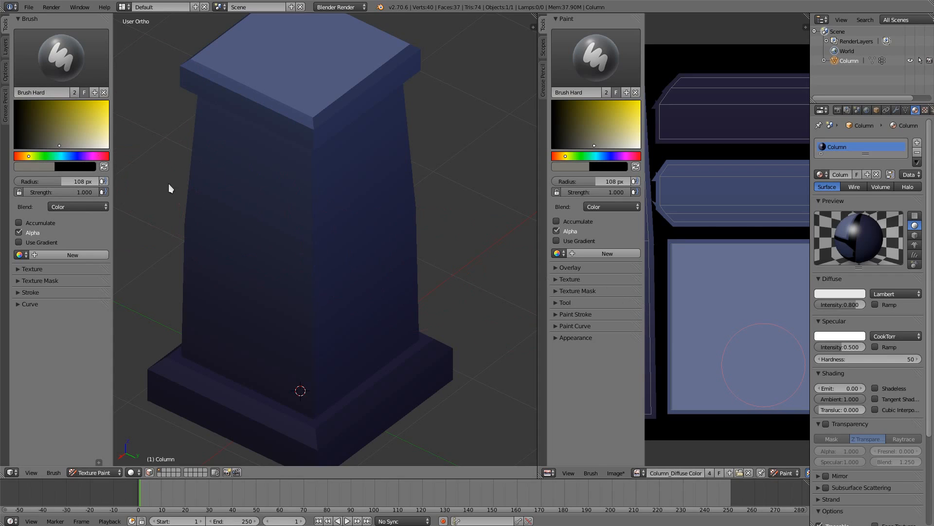
# Paint the gray tint over the two trim islands and the square top island in the image, leaving the shaft blue
pyautogui.scroll(-2, 726, 291)
pyautogui.moveTo(765, 250)
pyautogui.mouseDown(button='middle')
pyautogui.moveTo(724, 289)
pyautogui.moveTo(774, 289)
pyautogui.moveTo(785, 272)
pyautogui.mouseUp(button='middle')
pyautogui.scroll(1, 724, 289)
pyautogui.click(687, 183)
pyautogui.click(692, 253)
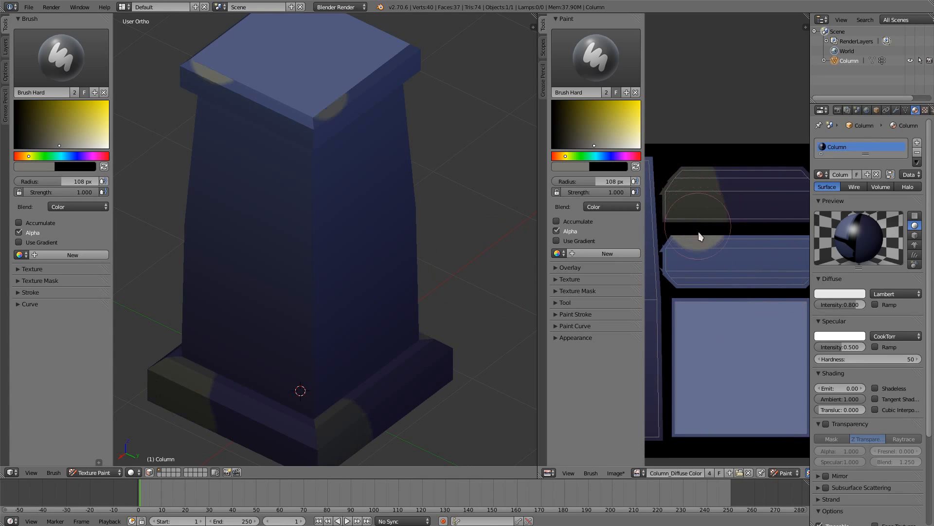
pyautogui.moveTo(691, 253); pyautogui.dragTo(699, 303)
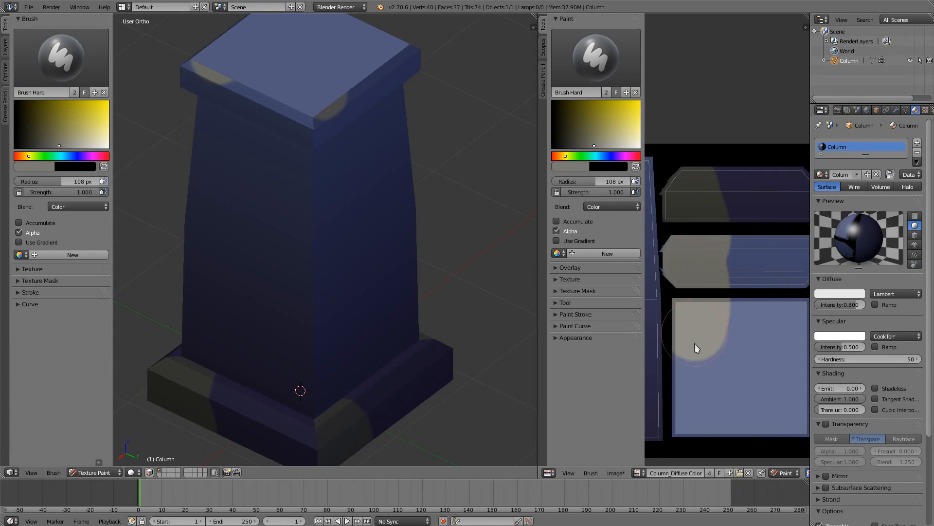
pyautogui.moveTo(695, 347)
pyautogui.mouseDown()
pyautogui.moveTo(699, 434)
pyautogui.moveTo(734, 430)
pyautogui.moveTo(738, 346)
pyautogui.mouseUp()
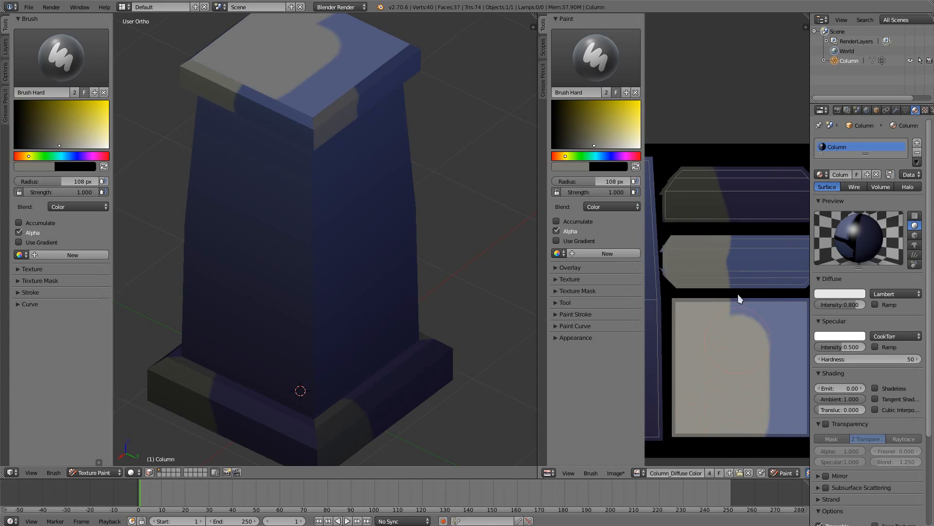
pyautogui.moveTo(739, 298)
pyautogui.mouseDown()
pyautogui.moveTo(729, 168)
pyautogui.moveTo(771, 171)
pyautogui.moveTo(785, 325)
pyautogui.moveTo(817, 446)
pyautogui.mouseUp()
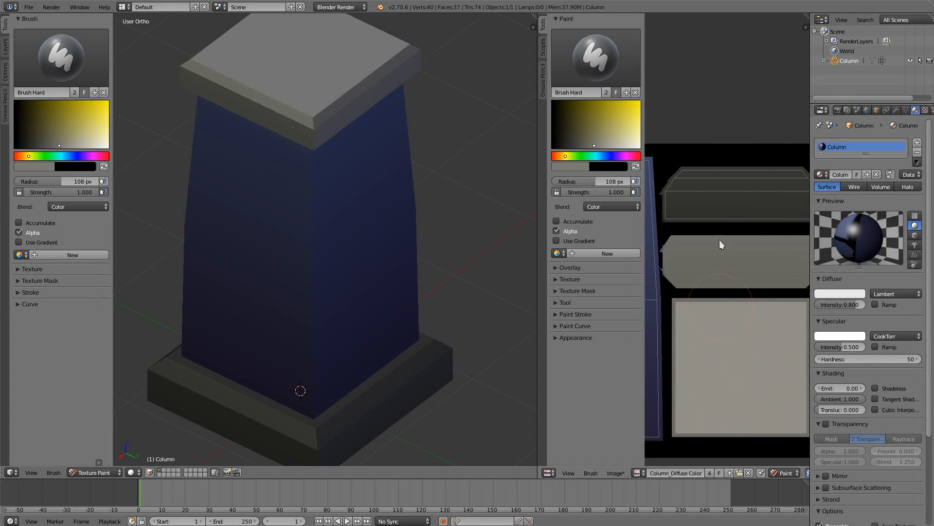
pyautogui.scroll(2, 457, 384)
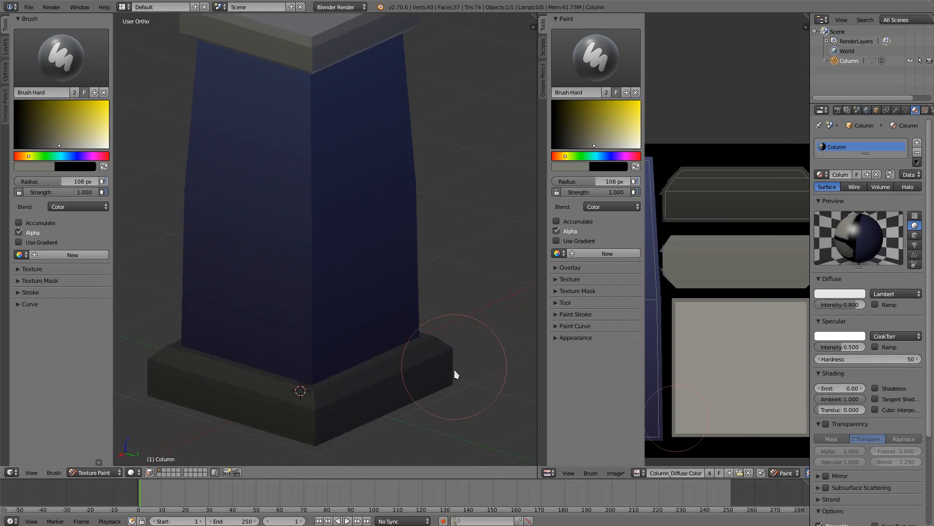
pyautogui.scroll(-5, 475, 390)
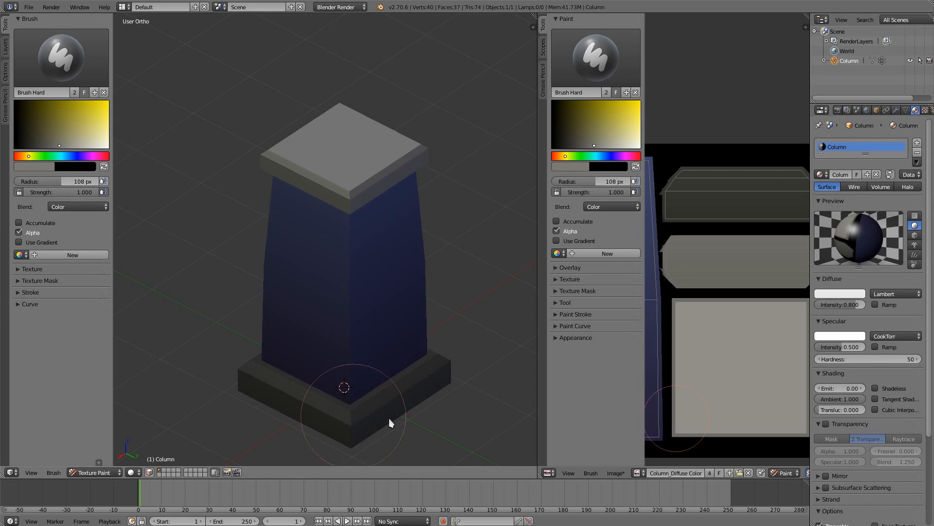
# Set the blend mode back to Mix, sample the dark gray of the base trim island and paint that island evenly
pyautogui.click(78, 195)
pyautogui.press('s')
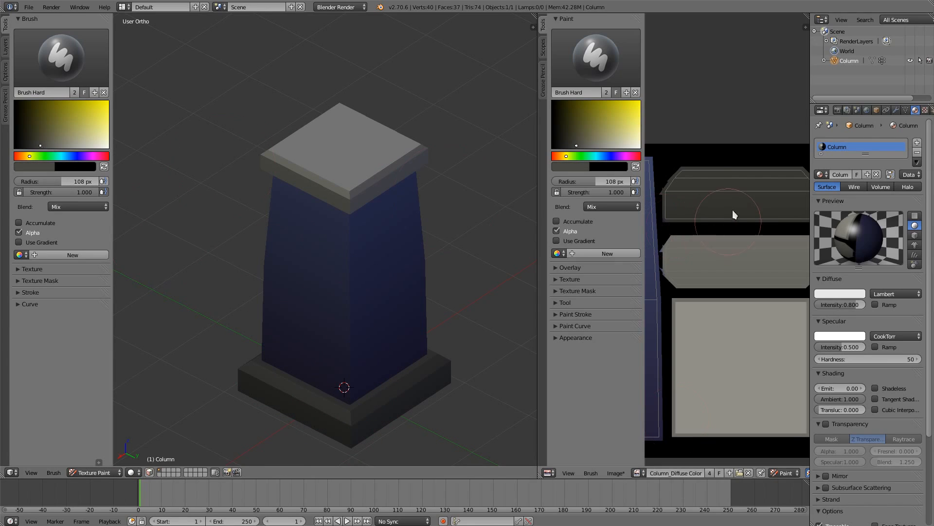
pyautogui.moveTo(732, 210)
pyautogui.mouseDown()
pyautogui.moveTo(721, 201)
pyautogui.moveTo(690, 204)
pyautogui.moveTo(691, 189)
pyautogui.moveTo(805, 193)
pyautogui.moveTo(734, 203)
pyautogui.mouseUp()
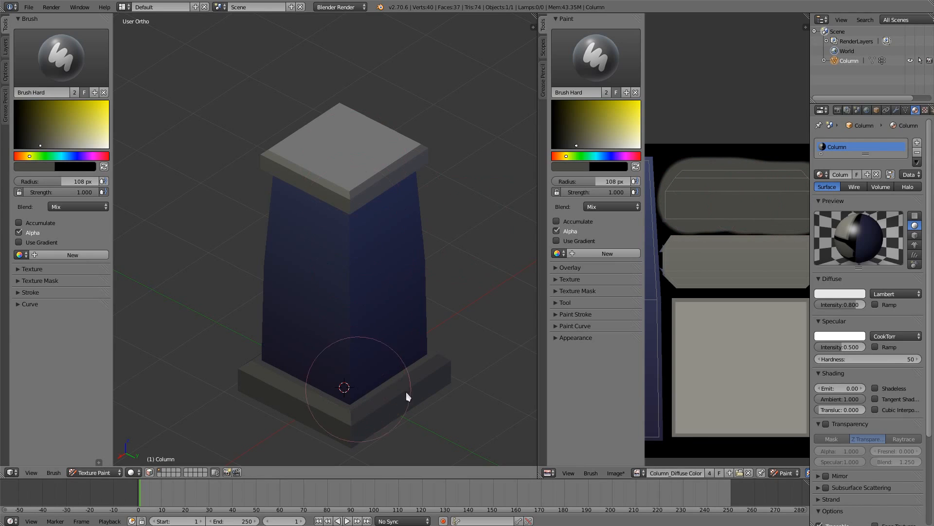
pyautogui.moveTo(769, 303); pyautogui.dragTo(728, 314, button='middle')
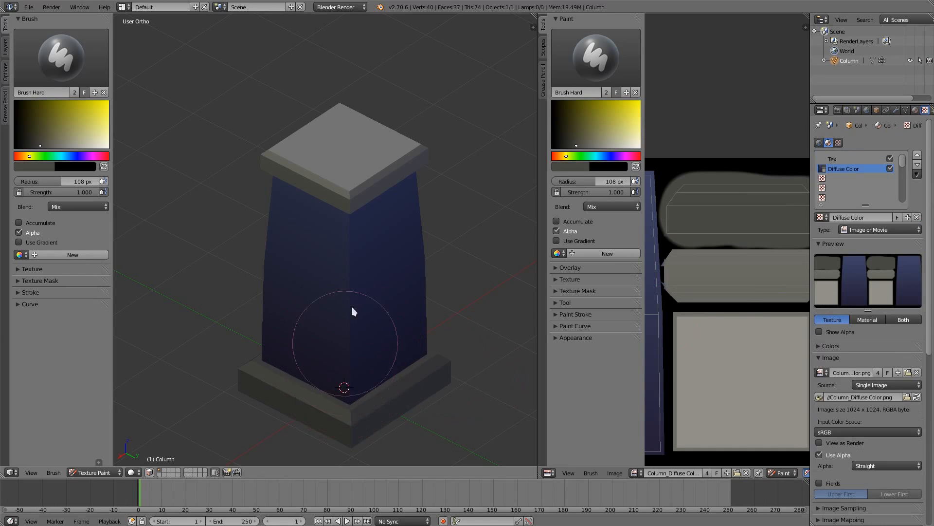
# Hide the image editor's tool shelf and look over the column from several angles
pyautogui.moveTo(296, 256); pyautogui.dragTo(313, 202, button='middle')
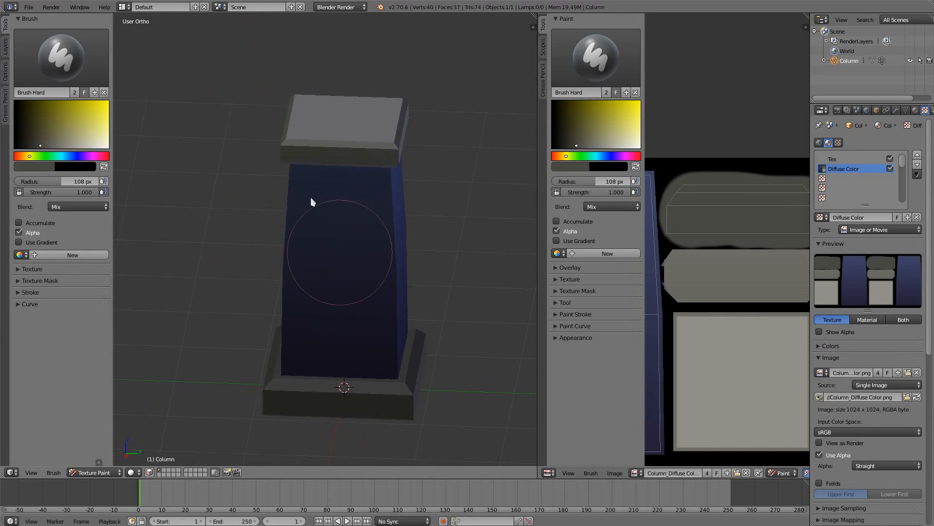
pyautogui.moveTo(384, 198); pyautogui.dragTo(379, 267, button='middle')
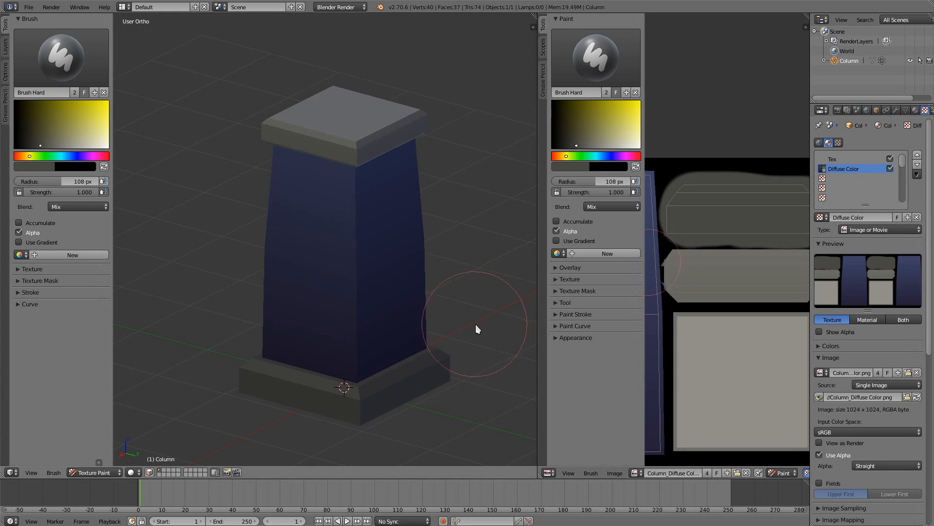
pyautogui.press('t')
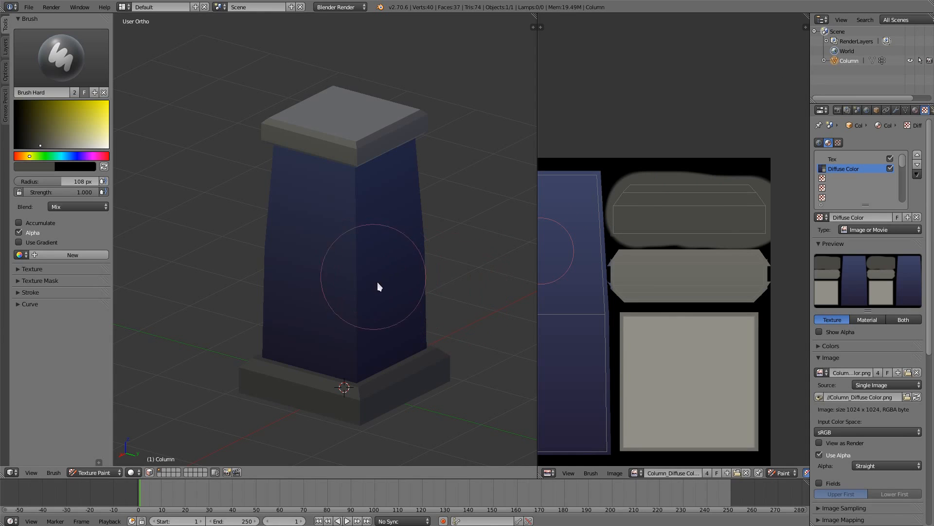
pyautogui.moveTo(380, 301)
pyautogui.mouseDown(button='middle')
pyautogui.moveTo(365, 315)
pyautogui.moveTo(365, 325)
pyautogui.moveTo(371, 321)
pyautogui.mouseUp(button='middle')
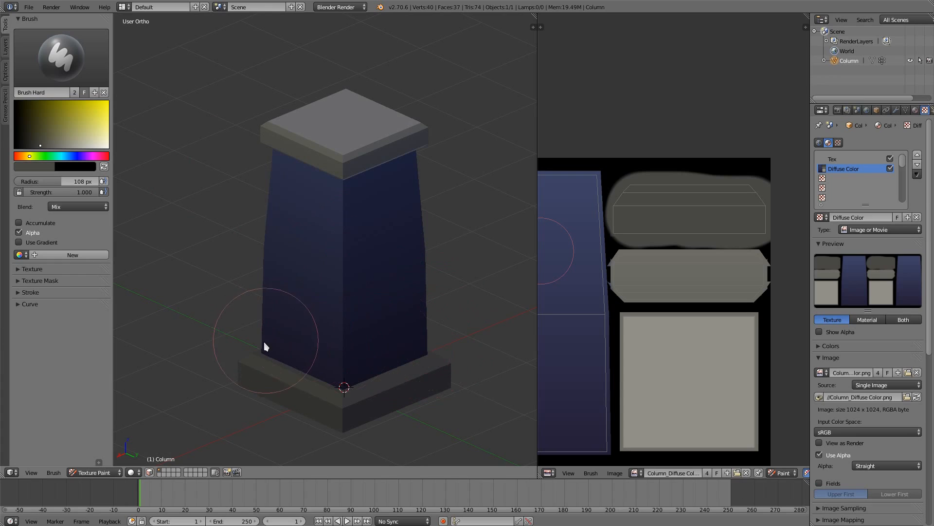
pyautogui.moveTo(265, 346)
pyautogui.mouseDown(button='middle')
pyautogui.moveTo(282, 361)
pyautogui.moveTo(258, 365)
pyautogui.mouseUp(button='middle')
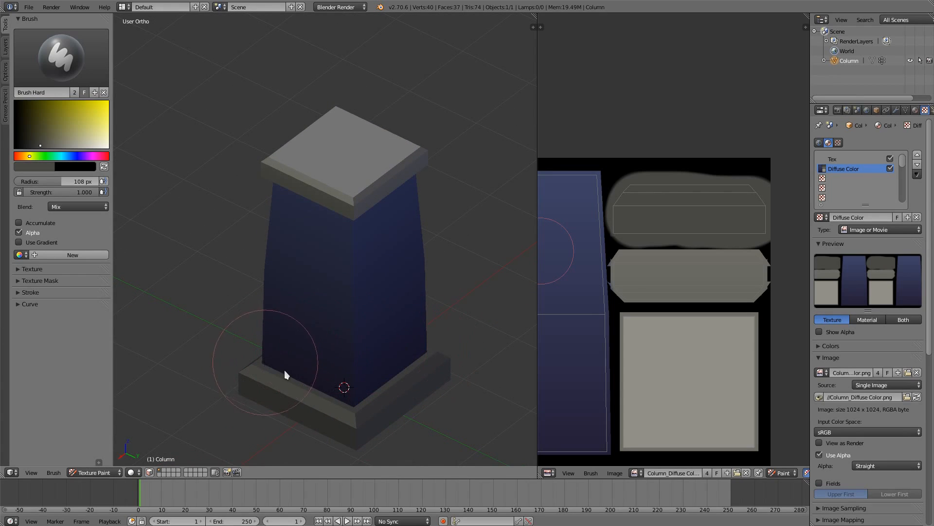
pyautogui.moveTo(285, 370)
pyautogui.mouseDown(button='middle')
pyautogui.moveTo(286, 363)
pyautogui.moveTo(290, 379)
pyautogui.moveTo(274, 396)
pyautogui.mouseUp(button='middle')
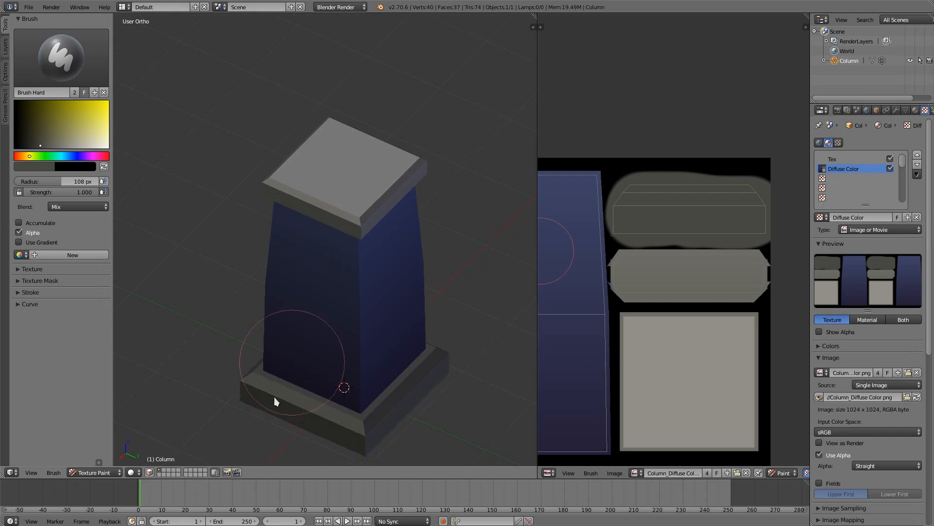
# Switch the 3D view to Texture shading and inspect the column from above and below
pyautogui.click(138, 472)
pyautogui.click(149, 429)
pyautogui.moveTo(253, 361)
pyautogui.mouseDown(button='middle')
pyautogui.moveTo(314, 326)
pyautogui.moveTo(319, 302)
pyautogui.moveTo(331, 305)
pyautogui.moveTo(333, 323)
pyautogui.moveTo(284, 349)
pyautogui.moveTo(290, 234)
pyautogui.mouseUp(button='middle')
pyautogui.scroll(2, 318, 299)
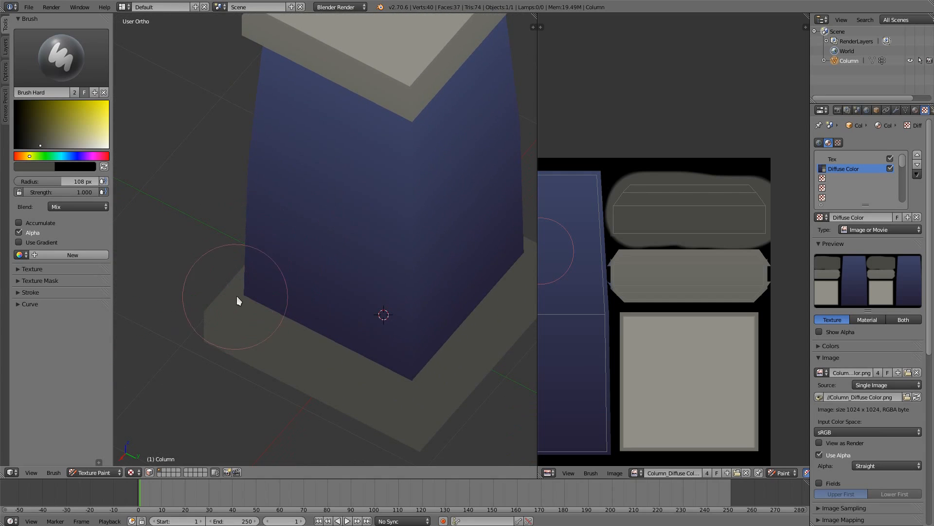
pyautogui.moveTo(370, 374); pyautogui.dragTo(282, 248, button='middle')
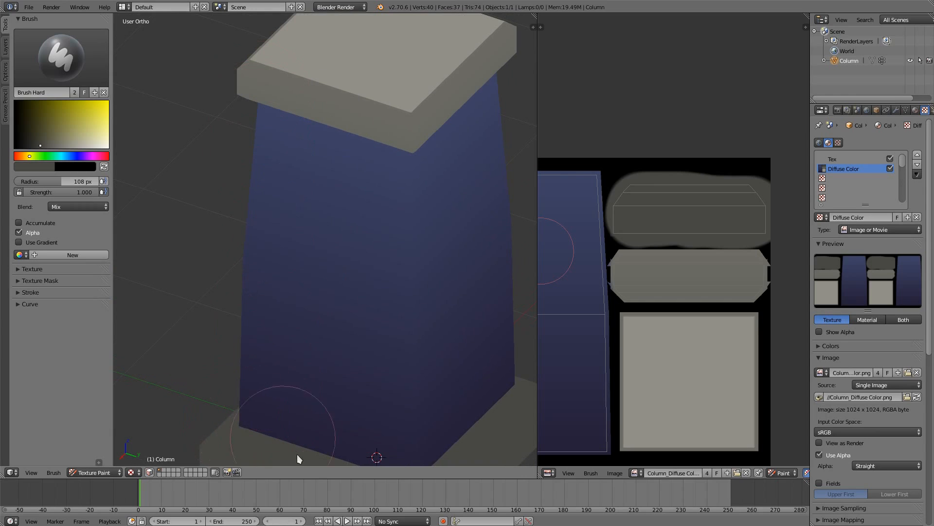
pyautogui.moveTo(323, 450)
pyautogui.mouseDown(button='middle')
pyautogui.moveTo(315, 307)
pyautogui.moveTo(350, 239)
pyautogui.moveTo(268, 204)
pyautogui.mouseUp(button='middle')
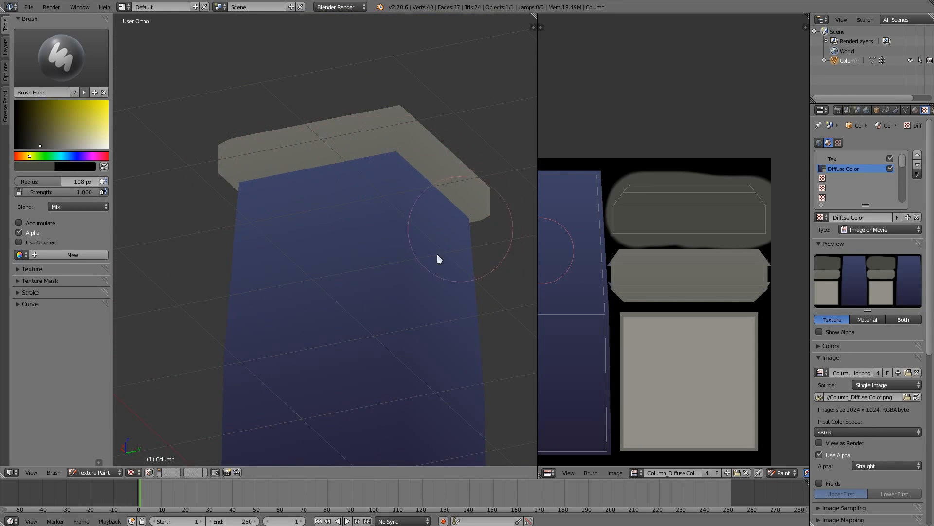
pyautogui.moveTo(438, 258)
pyautogui.mouseDown(button='middle')
pyautogui.moveTo(380, 321)
pyautogui.moveTo(426, 279)
pyautogui.moveTo(342, 338)
pyautogui.moveTo(342, 389)
pyautogui.moveTo(331, 229)
pyautogui.moveTo(337, 266)
pyautogui.moveTo(242, 227)
pyautogui.mouseUp(button='middle')
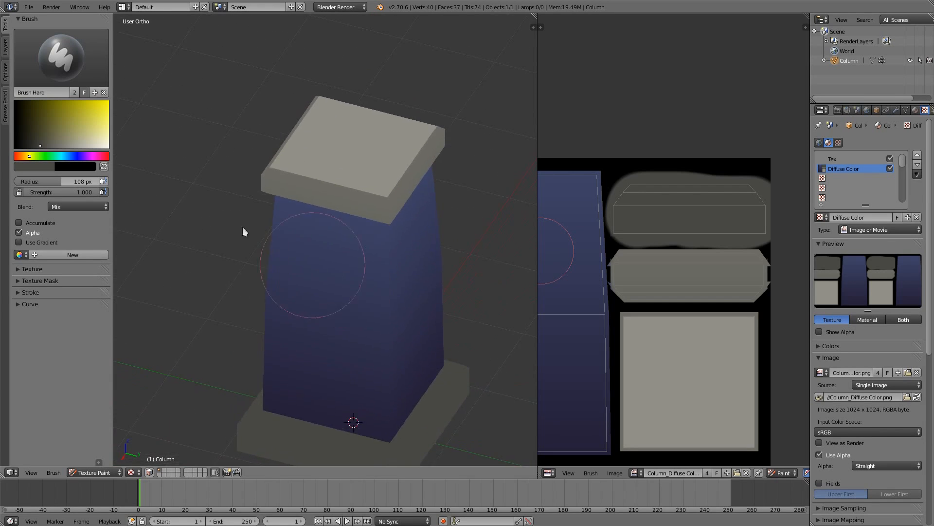
# Pick a lighter warm gray and reduce the brush radius to 10 px over the base trim island
pyautogui.moveTo(50, 144); pyautogui.dragTo(59, 144)
pyautogui.scroll(4, 670, 228)
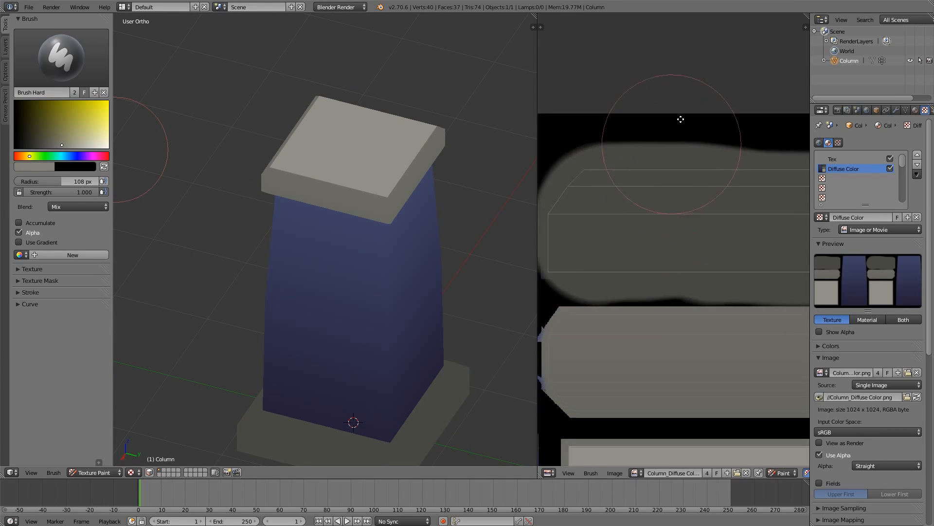
pyautogui.press('f')
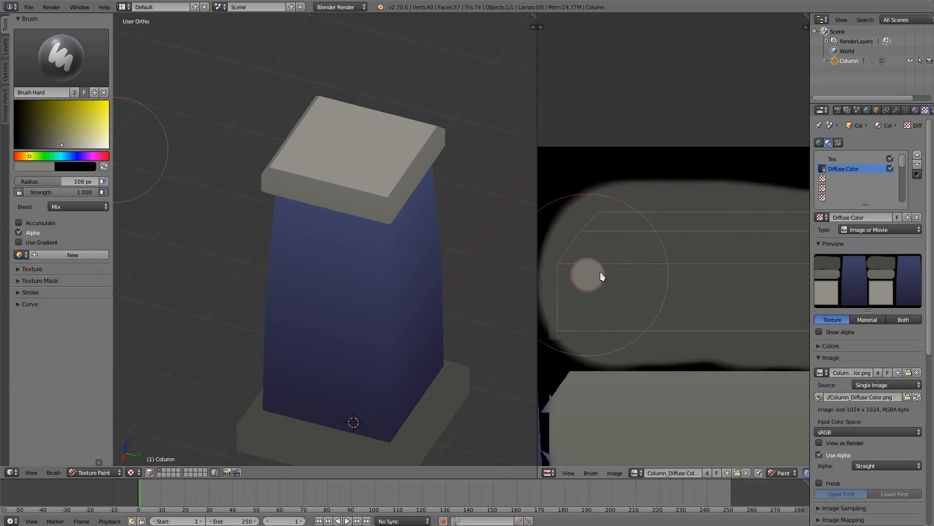
pyautogui.click(595, 273)
# Try painting a light gray edge along the upper strip of the base trim island
pyautogui.moveTo(593, 217); pyautogui.dragTo(776, 216)
pyautogui.moveTo(793, 217); pyautogui.dragTo(682, 217, button='middle')
pyautogui.moveTo(686, 217)
pyautogui.mouseDown()
pyautogui.moveTo(780, 222)
pyautogui.moveTo(613, 219)
pyautogui.mouseUp()
pyautogui.moveTo(590, 213); pyautogui.dragTo(682, 219, button='middle')
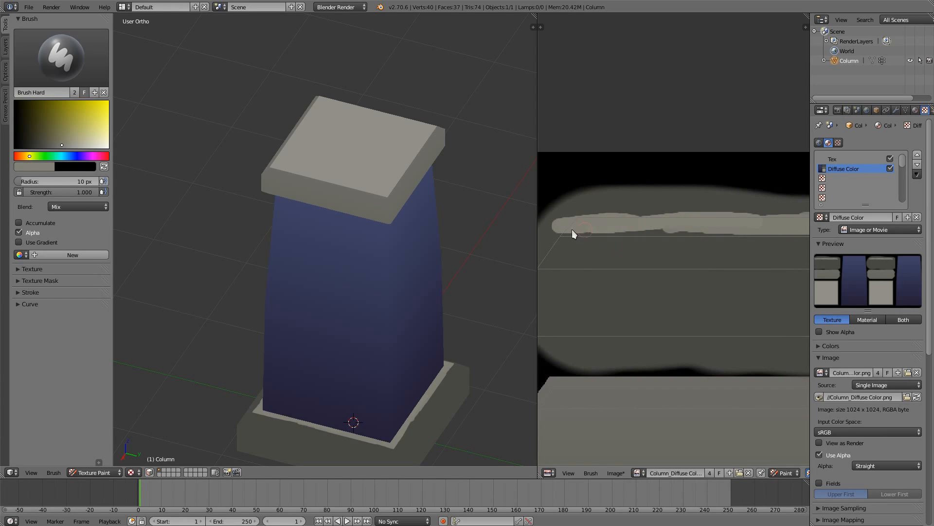
pyautogui.hotkey('ctrl', 'z')
pyautogui.hotkey('ctrl', 'z')
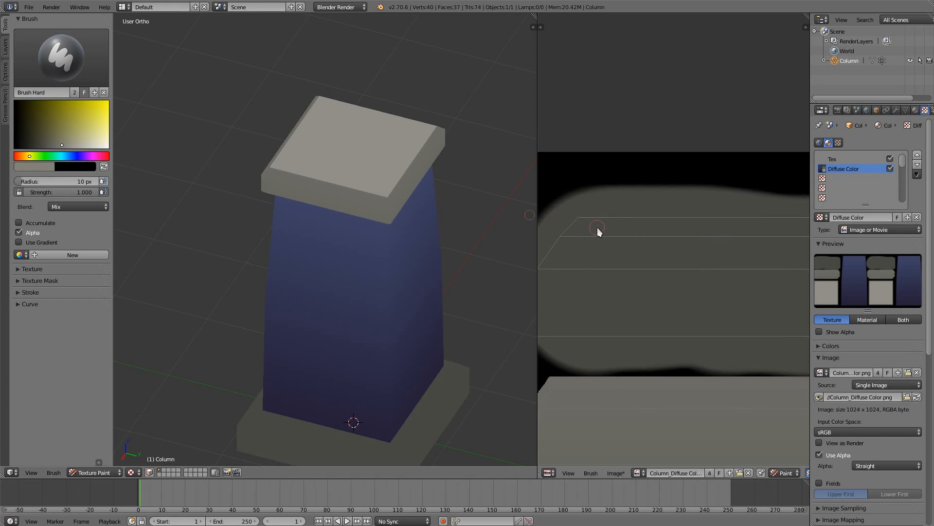
# Sample the base trim's gray, choose a slightly lighter shade, and paint it along the uppermost strip of the base trim island
pyautogui.press('s')
pyautogui.click(49, 144)
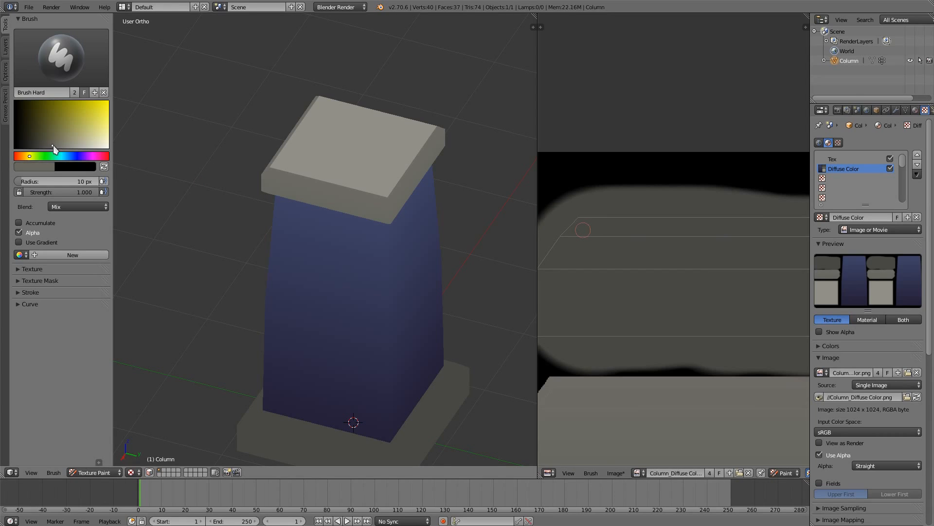
pyautogui.moveTo(29, 157); pyautogui.dragTo(30, 156)
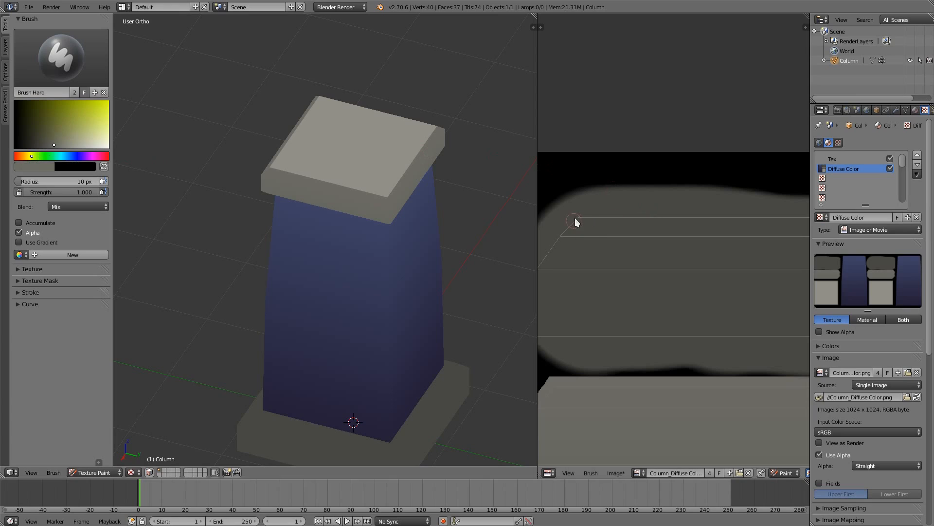
pyautogui.moveTo(599, 222)
pyautogui.mouseDown()
pyautogui.moveTo(580, 227)
pyautogui.moveTo(750, 219)
pyautogui.mouseUp()
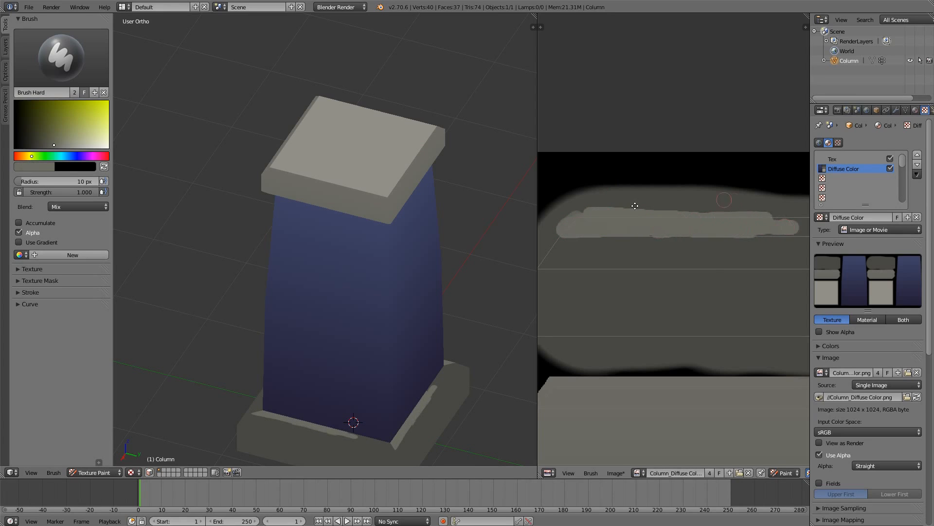
pyautogui.moveTo(635, 206); pyautogui.dragTo(592, 214, button='middle')
pyautogui.moveTo(661, 236)
pyautogui.mouseDown()
pyautogui.moveTo(723, 238)
pyautogui.moveTo(644, 242)
pyautogui.mouseUp()
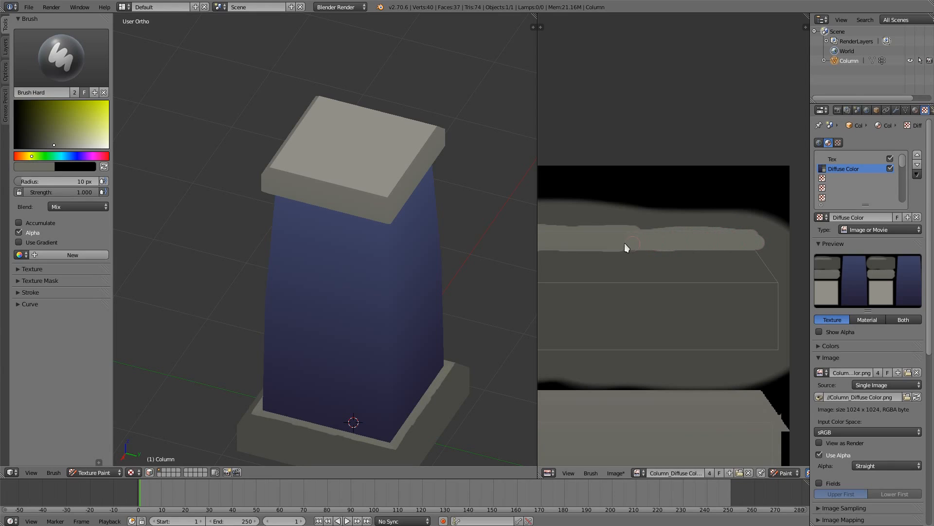
# Choose a slightly darker gray and paint the bevel strip just below the light edge of the base trim island, including its slanted end
pyautogui.click(47, 144)
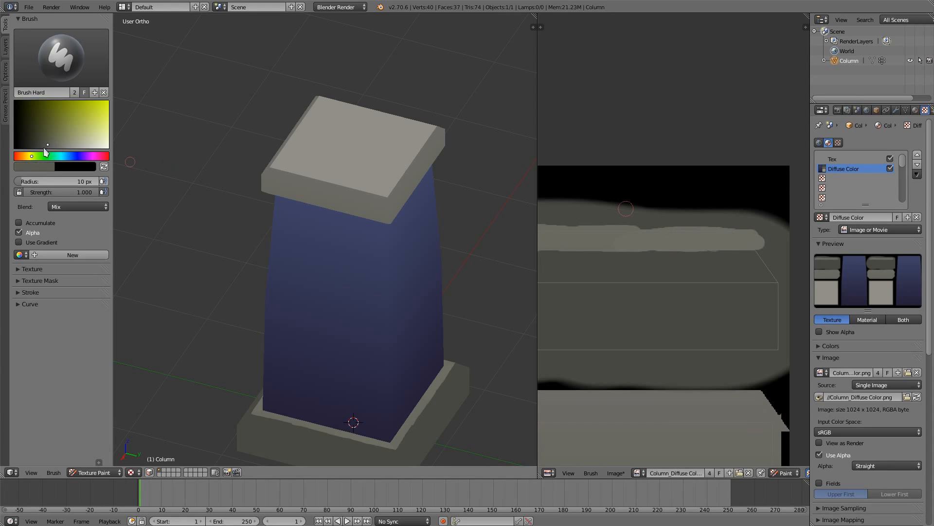
pyautogui.moveTo(758, 257)
pyautogui.mouseDown()
pyautogui.moveTo(713, 276)
pyautogui.moveTo(769, 265)
pyautogui.moveTo(611, 269)
pyautogui.moveTo(657, 260)
pyautogui.moveTo(706, 274)
pyautogui.moveTo(682, 269)
pyautogui.moveTo(723, 263)
pyautogui.mouseUp()
pyautogui.moveTo(608, 254); pyautogui.dragTo(724, 277, button='middle')
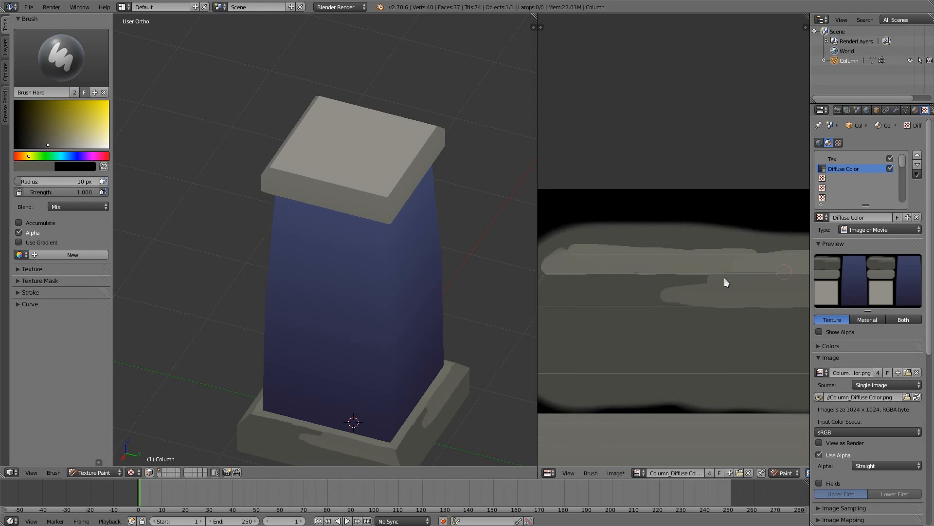
pyautogui.moveTo(724, 277)
pyautogui.mouseDown()
pyautogui.moveTo(631, 280)
pyautogui.moveTo(696, 284)
pyautogui.moveTo(603, 297)
pyautogui.mouseUp()
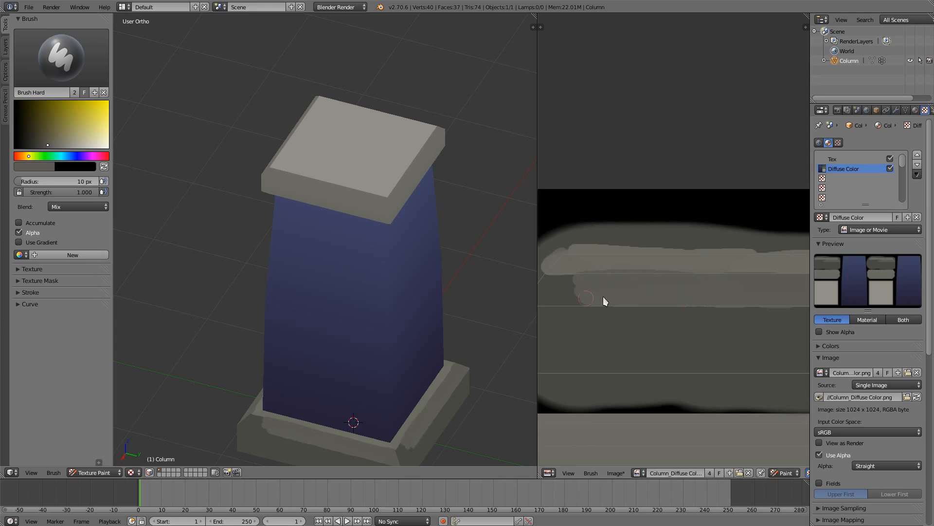
pyautogui.moveTo(603, 296); pyautogui.dragTo(696, 287, button='middle')
pyautogui.moveTo(696, 288); pyautogui.dragTo(652, 287)
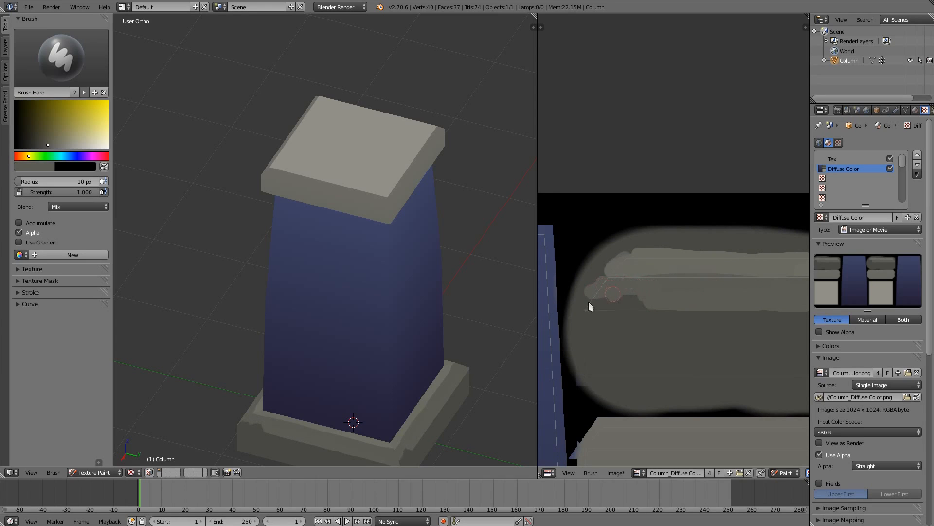
pyautogui.moveTo(589, 303); pyautogui.dragTo(605, 302)
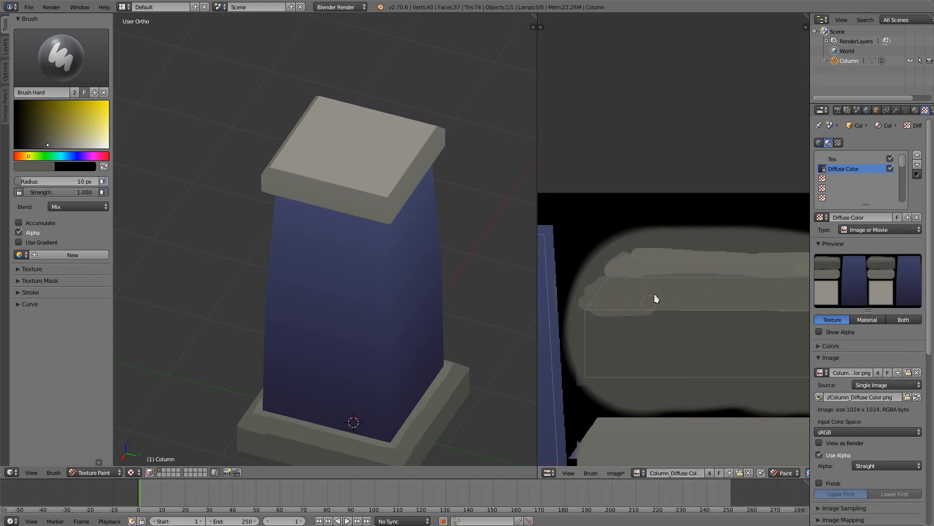
# Shift the sampled trim gray to a dark blue-gray and paint it along the lowest strip of the cap trim island
pyautogui.scroll(-2, 691, 253)
pyautogui.moveTo(481, 396); pyautogui.dragTo(402, 317, button='middle')
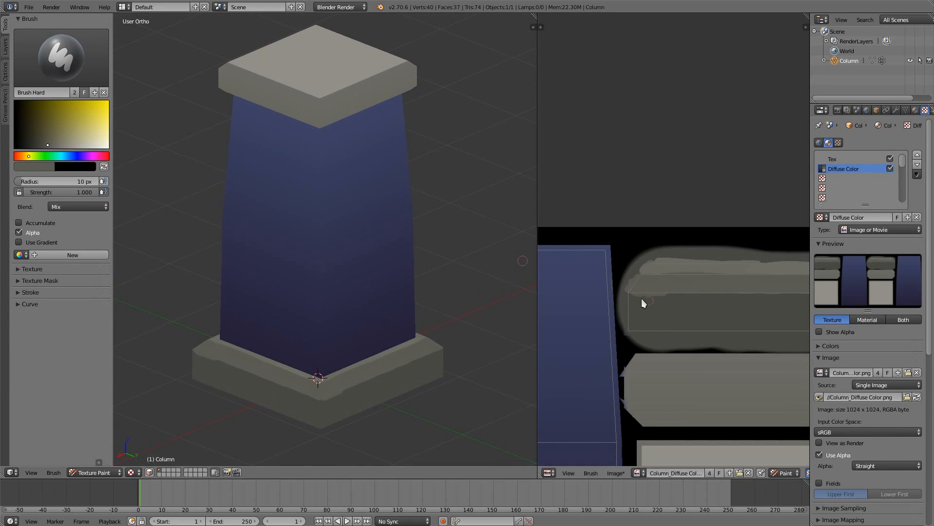
pyautogui.moveTo(401, 228); pyautogui.dragTo(411, 220, button='middle')
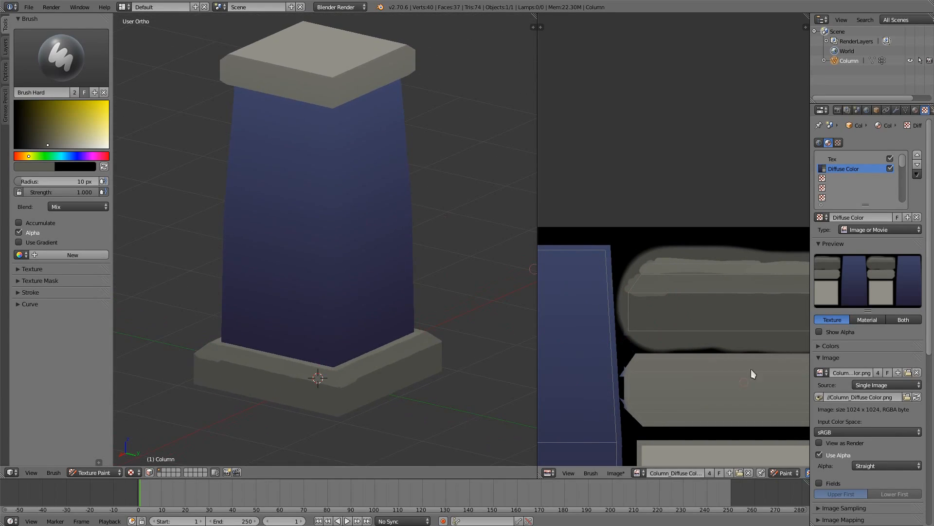
pyautogui.moveTo(724, 401); pyautogui.dragTo(704, 360, button='middle')
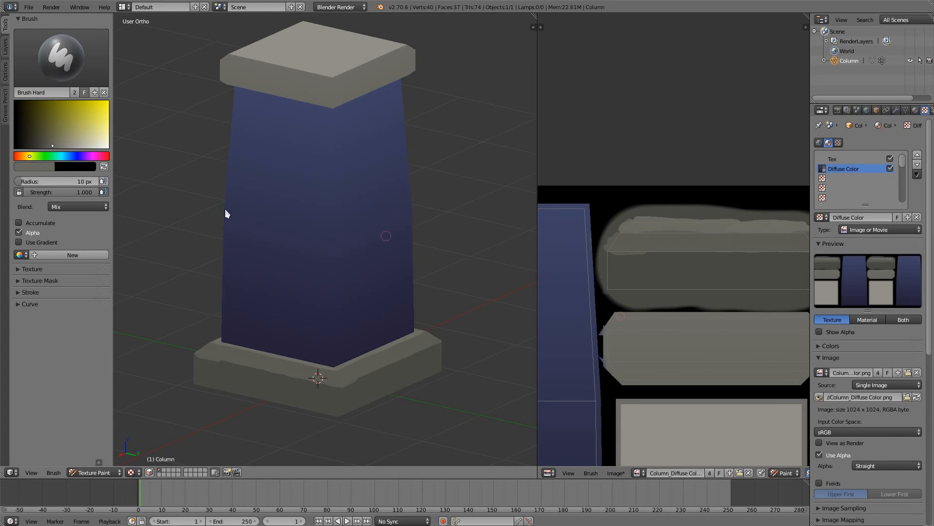
pyautogui.moveTo(76, 156); pyautogui.dragTo(68, 155)
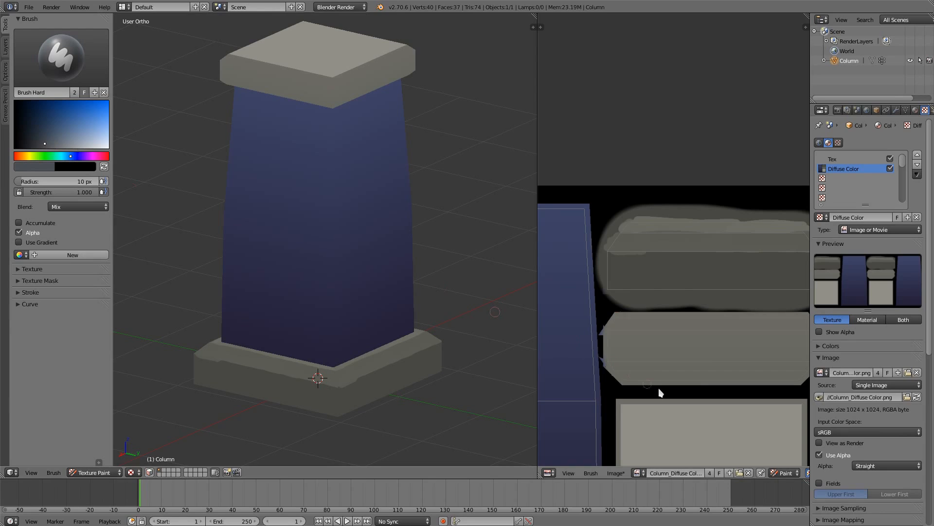
pyautogui.moveTo(621, 379); pyautogui.dragTo(800, 381)
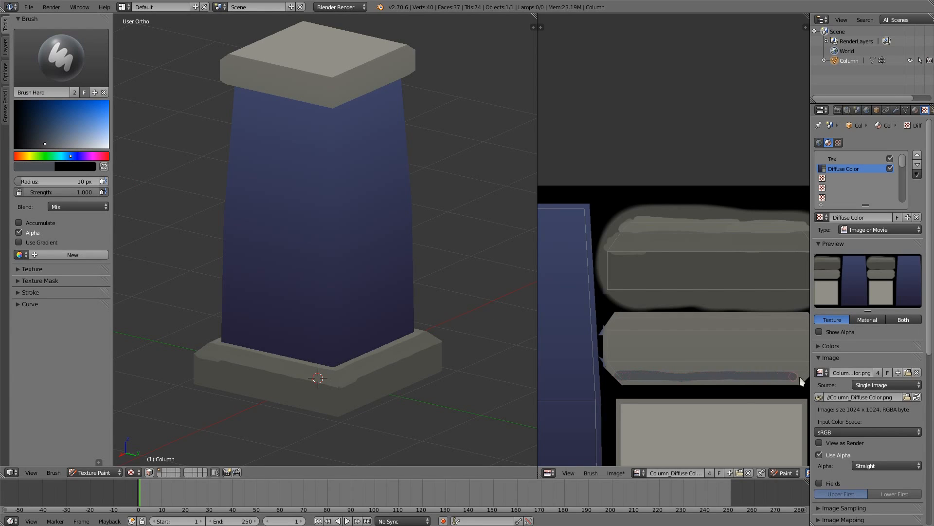
pyautogui.moveTo(646, 381); pyautogui.dragTo(803, 381)
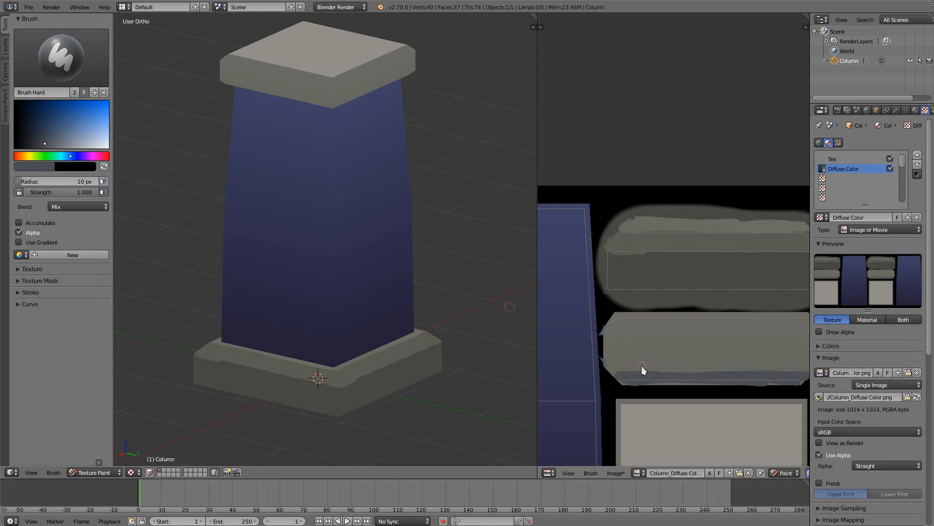
# Sample the cap trim's gray, darken it, and paint a narrow dark band just above the blue-gray strip
pyautogui.press('s')
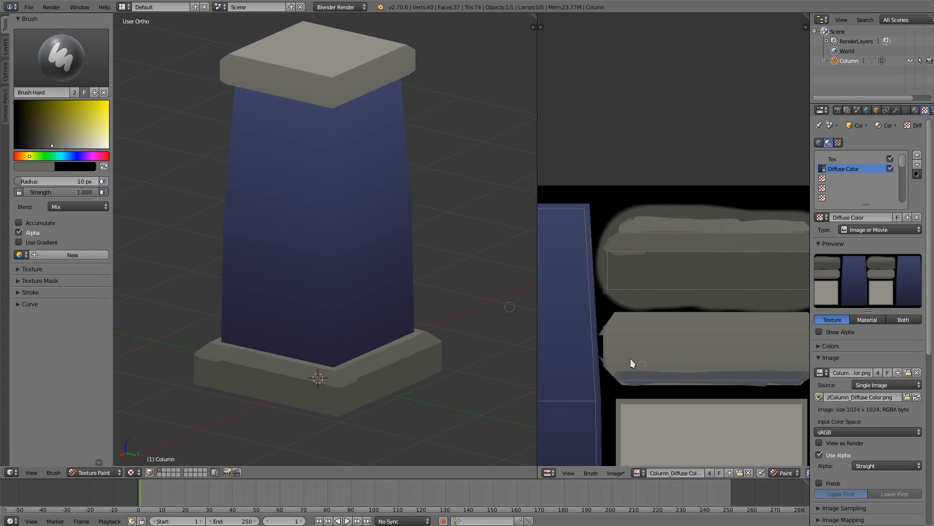
pyautogui.click(32, 156)
pyautogui.moveTo(51, 146); pyautogui.dragTo(43, 146)
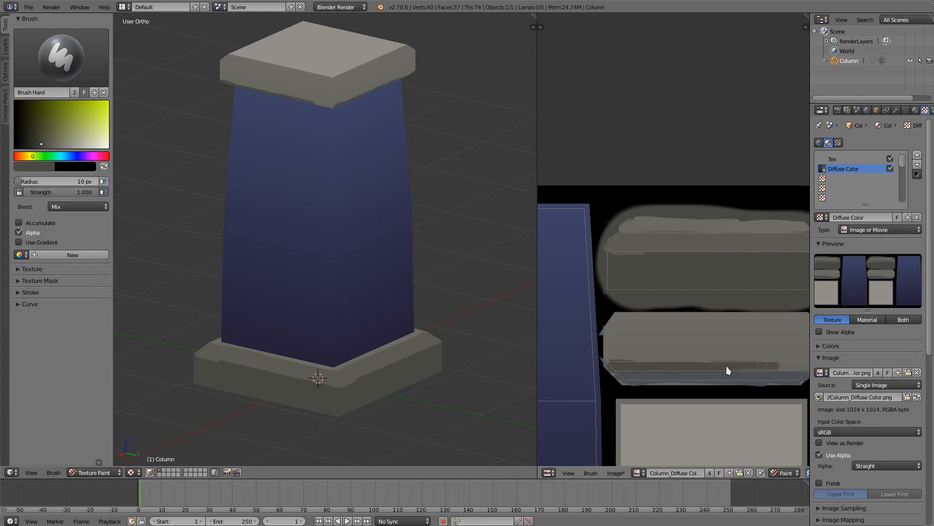
pyautogui.moveTo(748, 352); pyautogui.dragTo(689, 356, button='middle')
pyautogui.moveTo(759, 370); pyautogui.dragTo(726, 369)
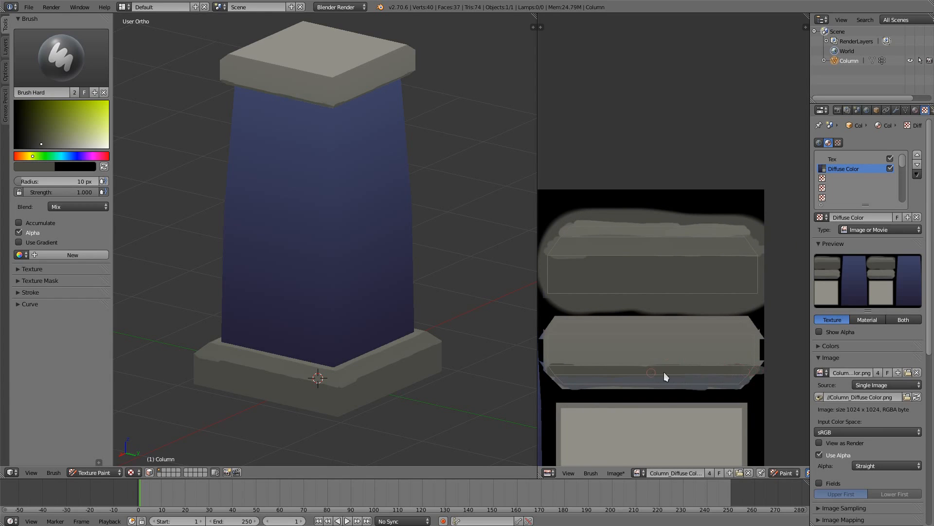
# Fill the cap's underside strip with the sampled blue-gray and shade over it with a darker blue-gray
pyautogui.moveTo(389, 253); pyautogui.dragTo(413, 197, button='middle')
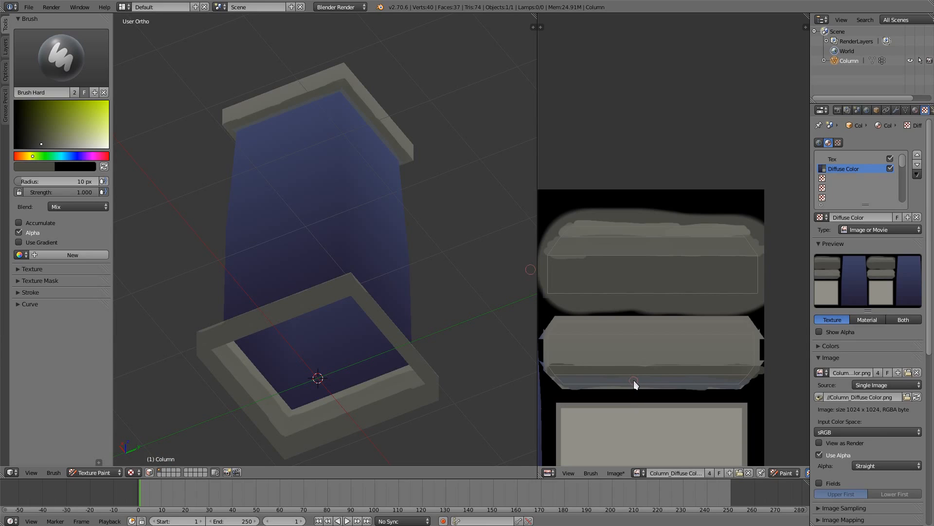
pyautogui.press('s')
pyautogui.moveTo(565, 390); pyautogui.dragTo(742, 383)
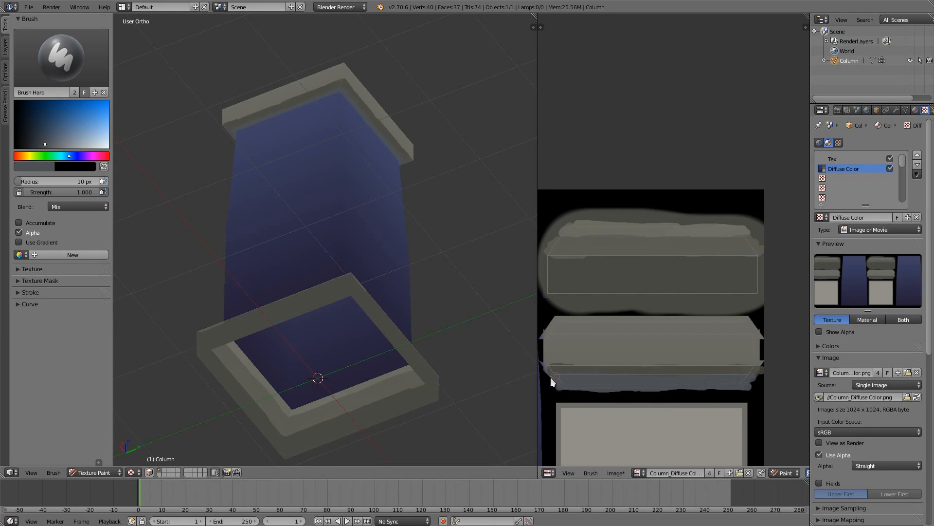
pyautogui.moveTo(370, 243); pyautogui.dragTo(346, 219, button='middle')
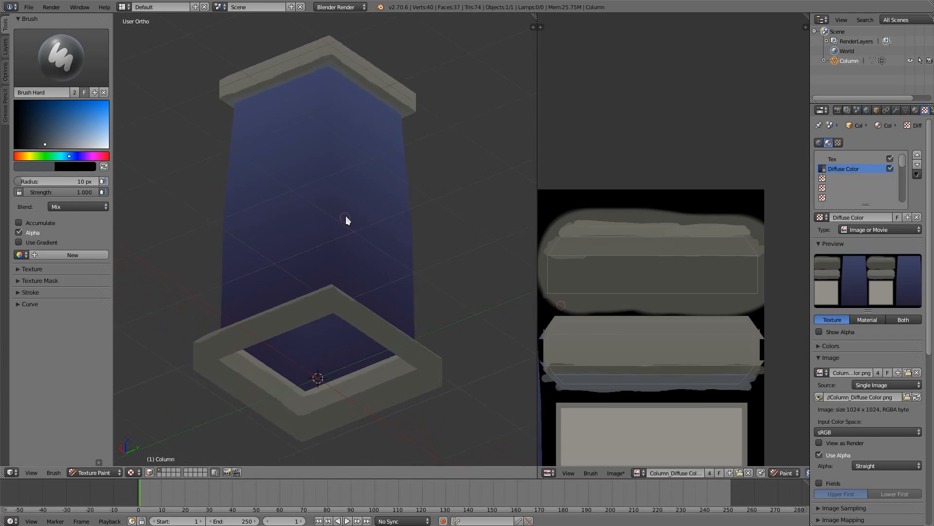
pyautogui.moveTo(44, 146); pyautogui.dragTo(41, 146)
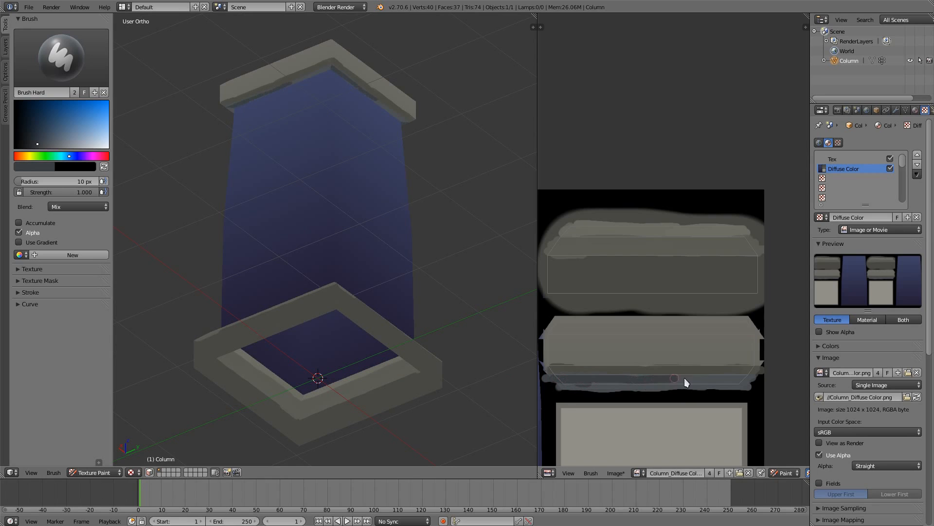
pyautogui.moveTo(750, 384)
pyautogui.mouseDown()
pyautogui.moveTo(559, 382)
pyautogui.moveTo(720, 385)
pyautogui.mouseUp()
# Sample the cap top's light gray, darken it slightly, and paint it along the full upper strip of the cap trim island
pyautogui.moveTo(375, 216); pyautogui.dragTo(378, 305, button='middle')
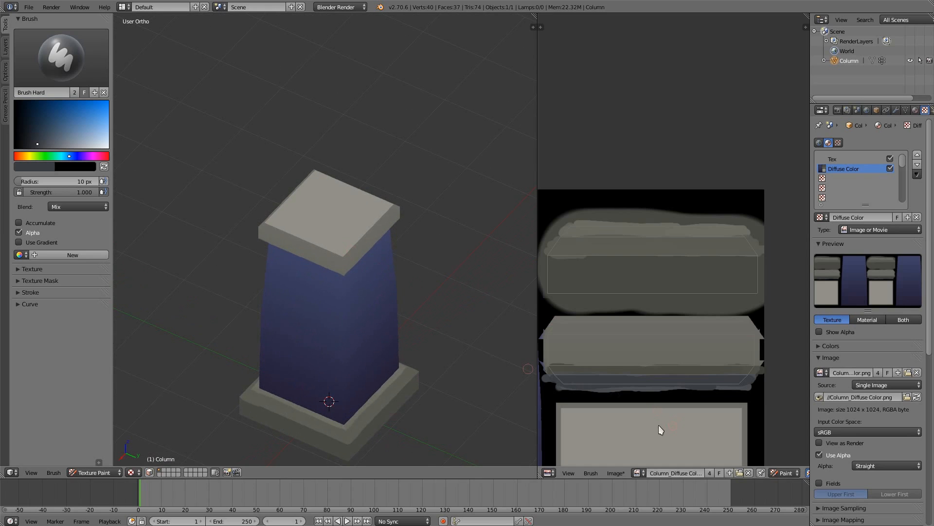
pyautogui.moveTo(548, 392); pyautogui.dragTo(552, 293, button='middle')
pyautogui.moveTo(612, 329); pyautogui.dragTo(663, 351, button='middle')
pyautogui.keyDown('ctrl'); pyautogui.moveTo(619, 248); pyautogui.dragTo(635, 210, button='middle'); pyautogui.keyUp('ctrl')
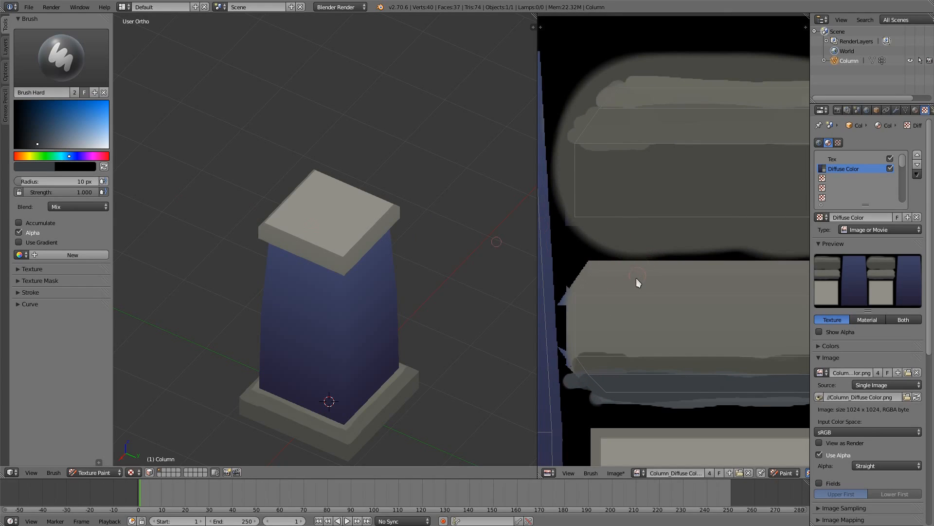
pyautogui.press('s')
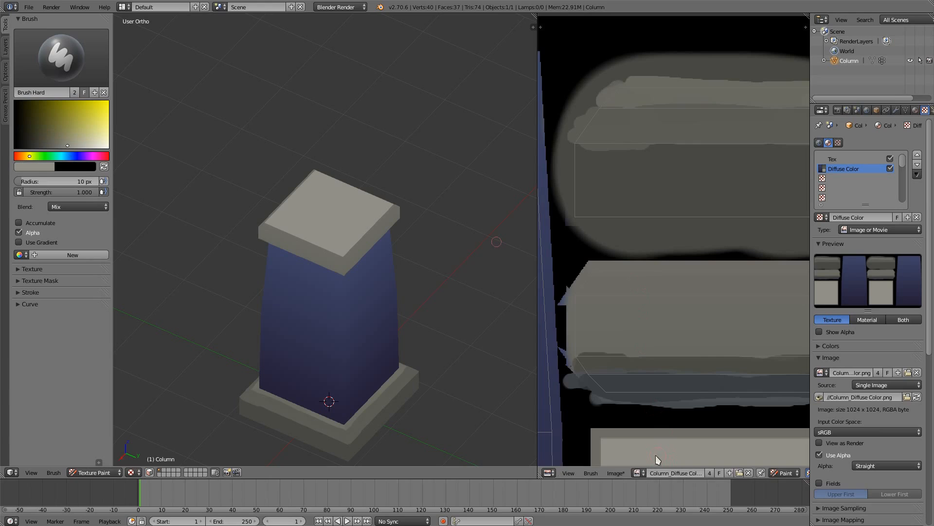
pyautogui.moveTo(66, 147); pyautogui.dragTo(62, 147)
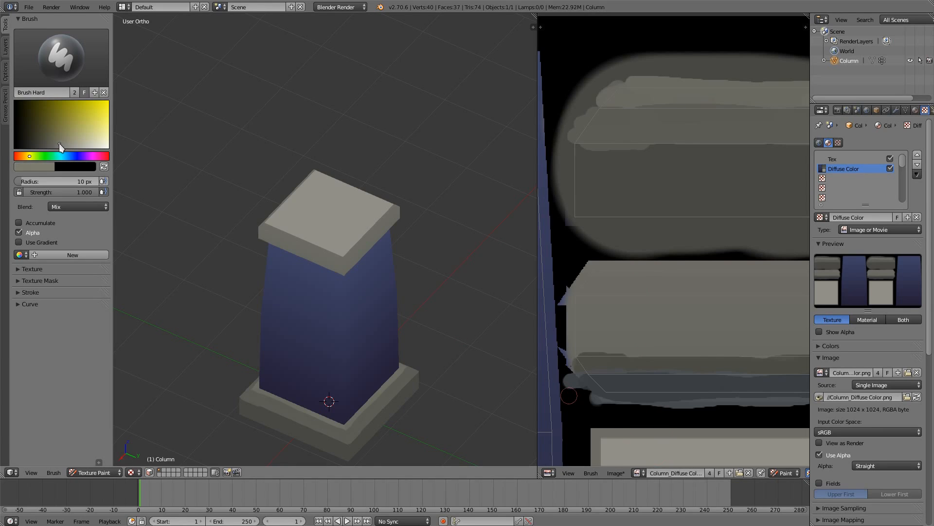
pyautogui.moveTo(603, 285)
pyautogui.mouseDown()
pyautogui.moveTo(596, 288)
pyautogui.moveTo(740, 280)
pyautogui.moveTo(709, 282)
pyautogui.mouseUp()
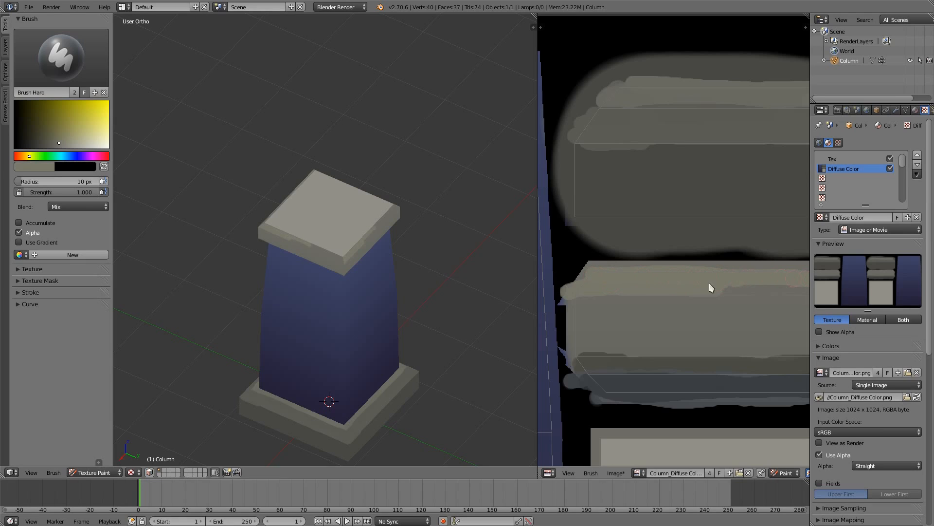
pyautogui.moveTo(648, 253); pyautogui.dragTo(482, 295, button='middle')
pyautogui.moveTo(567, 317)
pyautogui.mouseDown()
pyautogui.moveTo(741, 332)
pyautogui.moveTo(804, 318)
pyautogui.mouseUp()
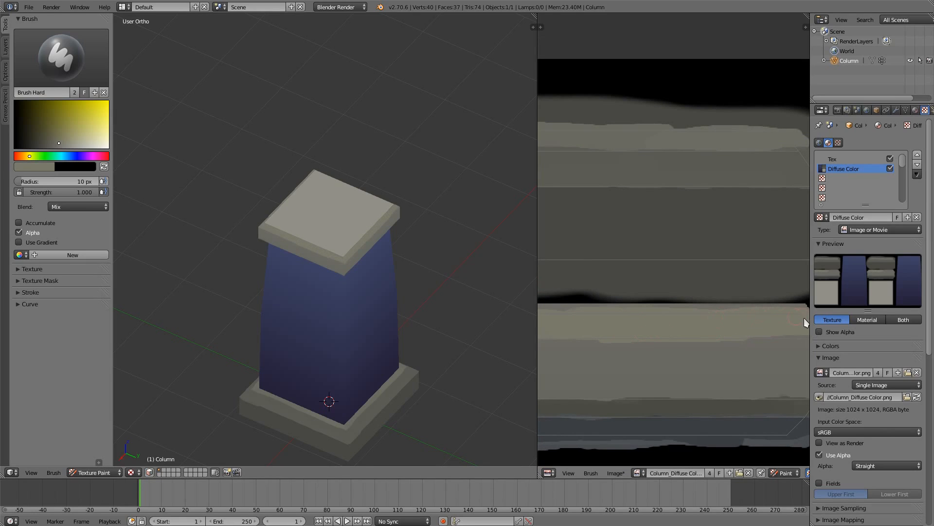
pyautogui.moveTo(678, 307); pyautogui.dragTo(574, 319, button='middle')
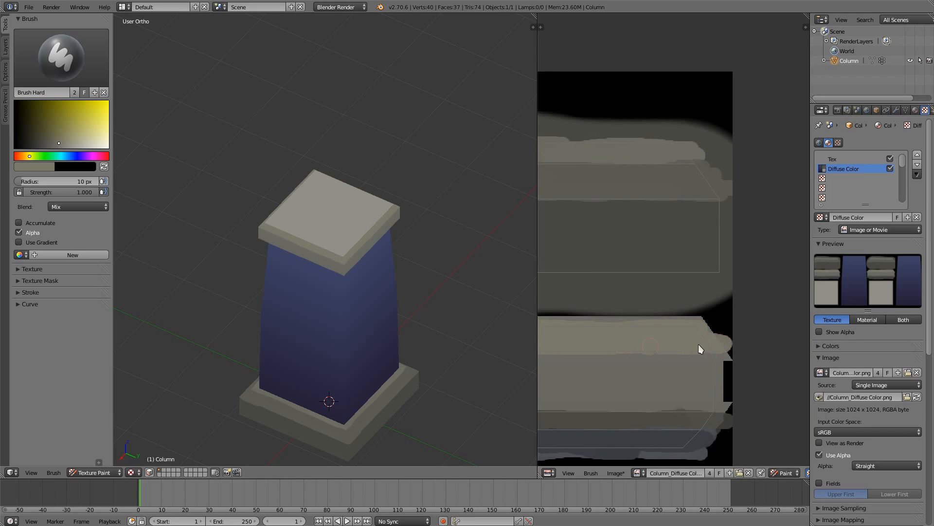
# Sample the shaft's blue, switch to Brush Soft, and lighten the sampled blue for an edge highlight
pyautogui.moveTo(329, 366); pyautogui.dragTo(320, 324, button='middle')
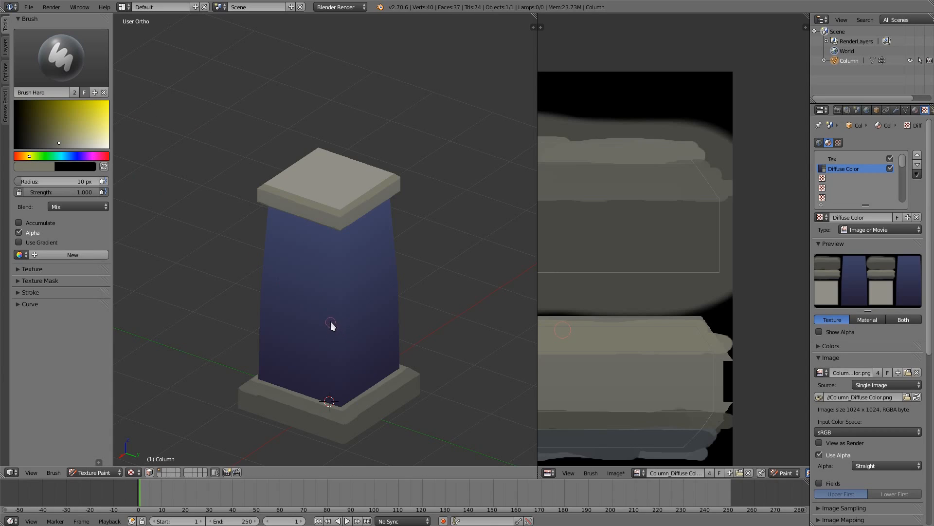
pyautogui.press('s')
pyautogui.click(50, 131)
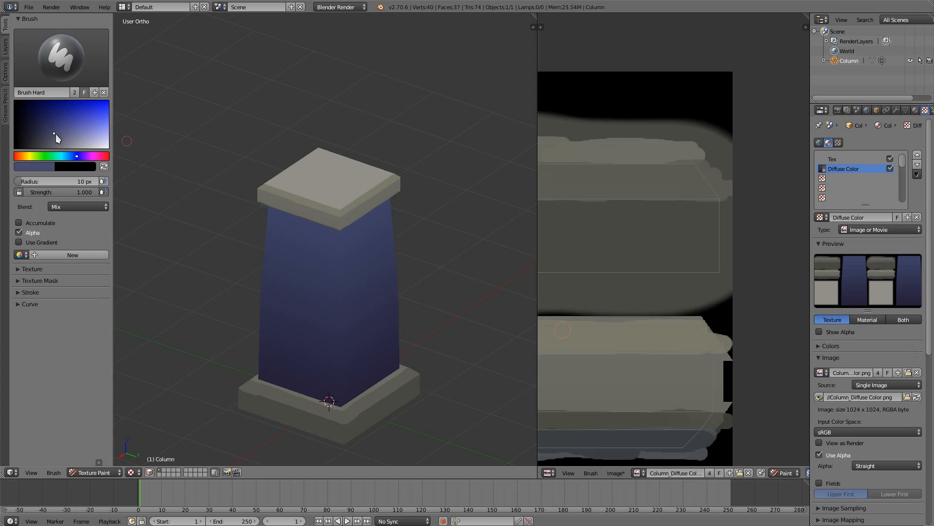
pyautogui.scroll(5, 336, 243)
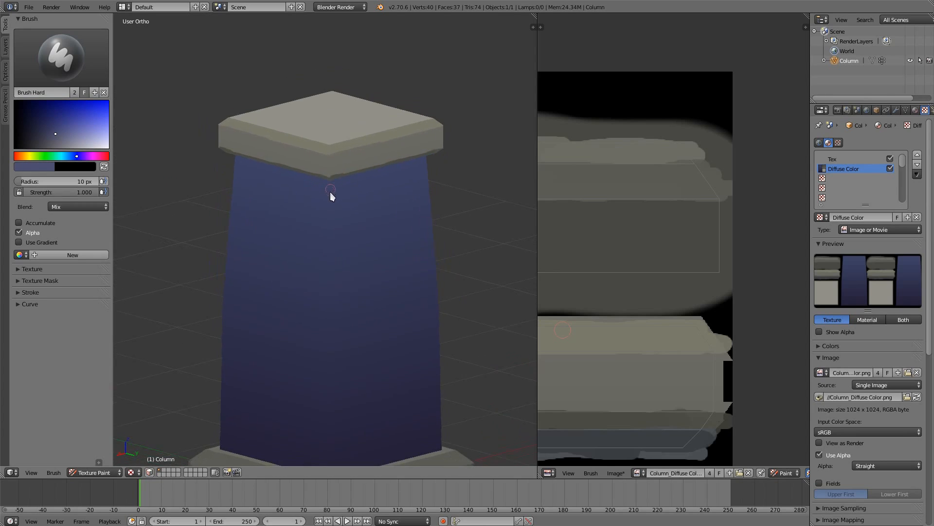
pyautogui.moveTo(328, 447); pyautogui.dragTo(321, 351, button='middle')
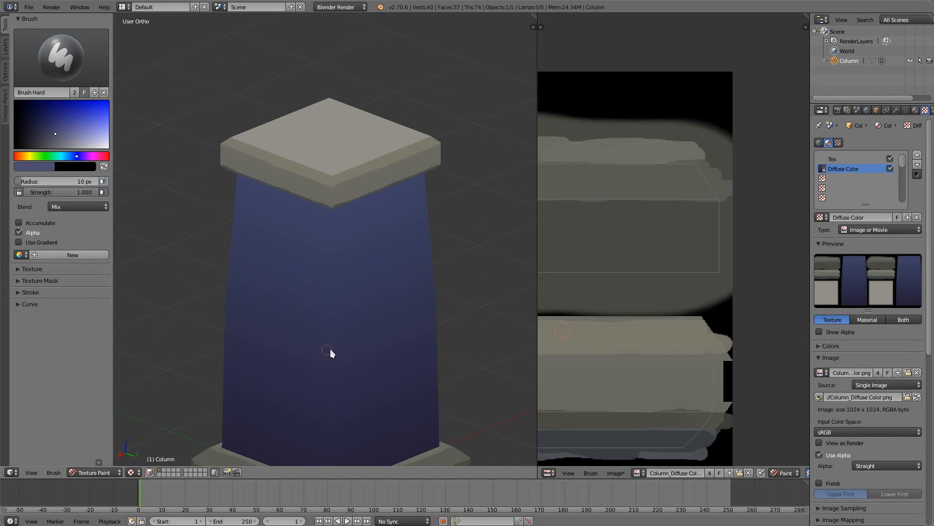
pyautogui.click(50, 56)
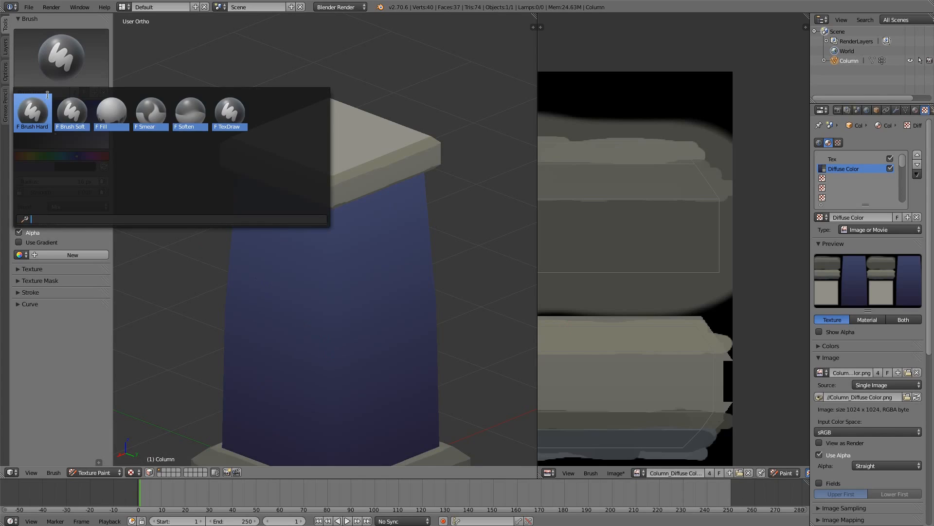
pyautogui.click(70, 115)
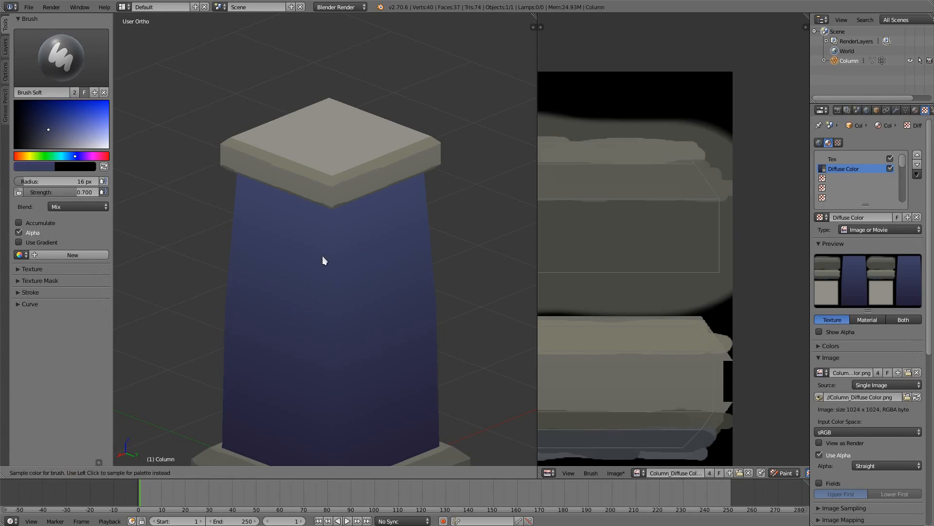
pyautogui.moveTo(69, 132); pyautogui.dragTo(66, 134)
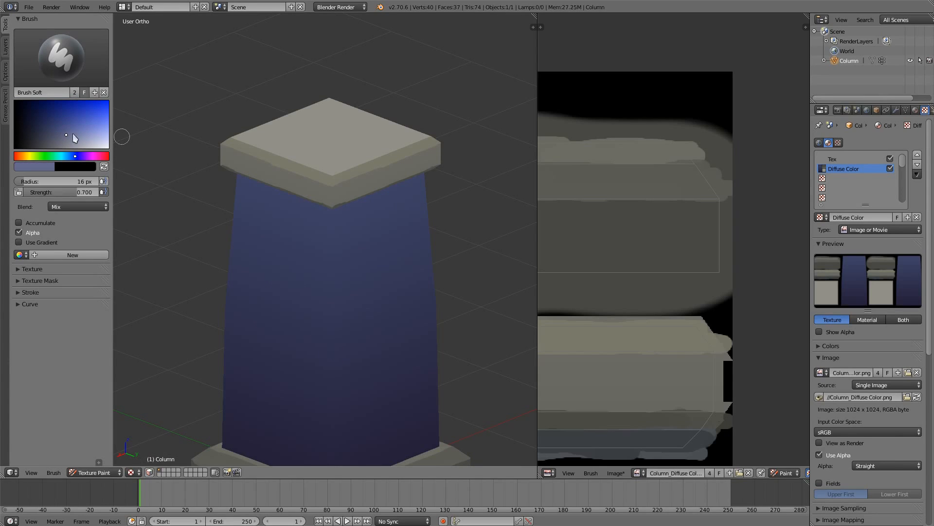
# Enlarge the brush to 26 px and paint light blue highlights along the shaft's vertical corner edges
pyautogui.click(335, 243)
pyautogui.moveTo(335, 243); pyautogui.dragTo(334, 187, button='middle')
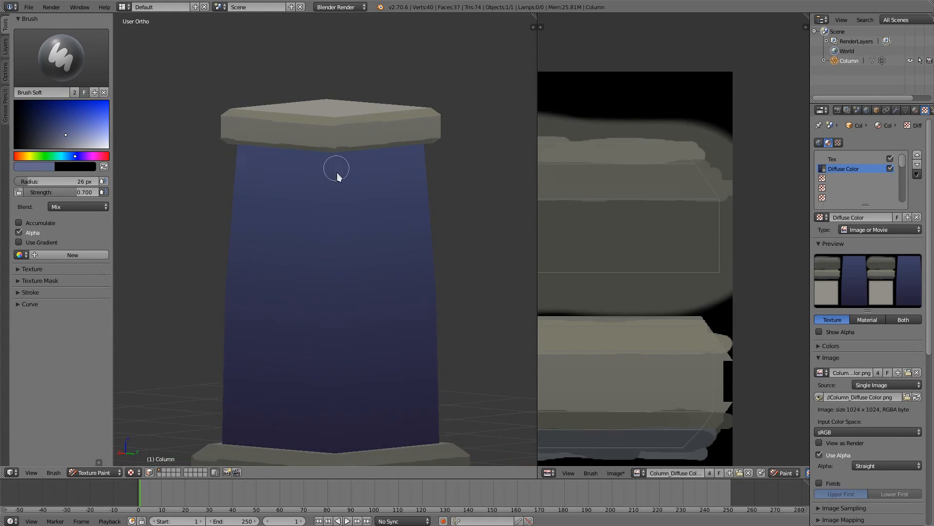
pyautogui.moveTo(336, 170); pyautogui.dragTo(335, 224)
pyautogui.moveTo(333, 161); pyautogui.dragTo(336, 450)
pyautogui.moveTo(305, 290)
pyautogui.mouseDown(button='middle')
pyautogui.moveTo(292, 268)
pyautogui.moveTo(329, 255)
pyautogui.moveTo(343, 222)
pyautogui.moveTo(329, 199)
pyautogui.mouseUp(button='middle')
pyautogui.moveTo(290, 151)
pyautogui.mouseDown(button='middle')
pyautogui.moveTo(292, 194)
pyautogui.moveTo(326, 271)
pyautogui.moveTo(333, 344)
pyautogui.moveTo(292, 350)
pyautogui.moveTo(355, 338)
pyautogui.moveTo(323, 329)
pyautogui.mouseUp(button='middle')
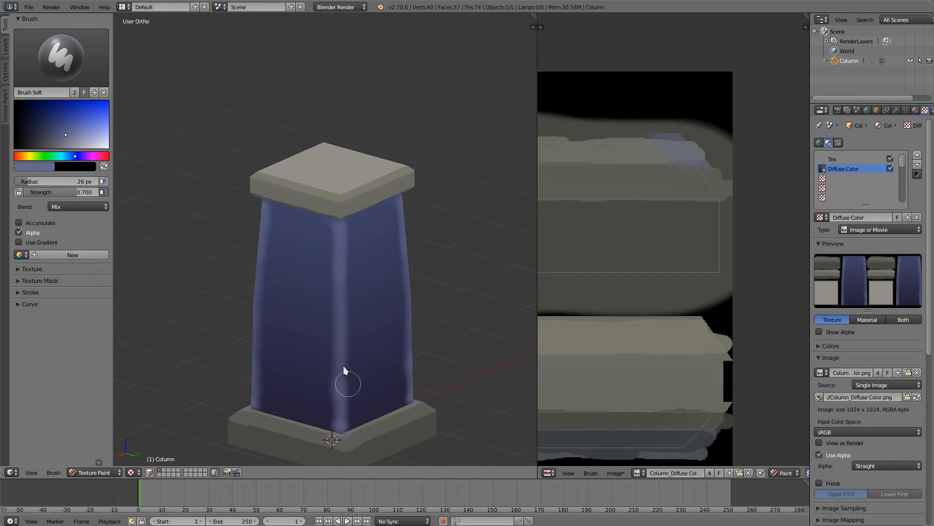
# Sample the cap's gray, lighten it, and paint a highlight down the cap's vertical corner with a 13 px brush
pyautogui.scroll(2, 345, 372)
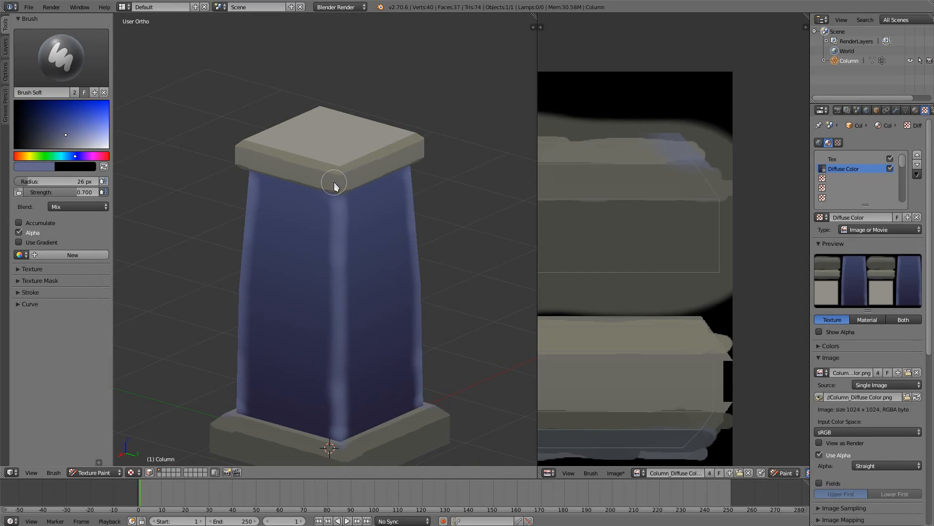
pyautogui.press('s')
pyautogui.click(64, 146)
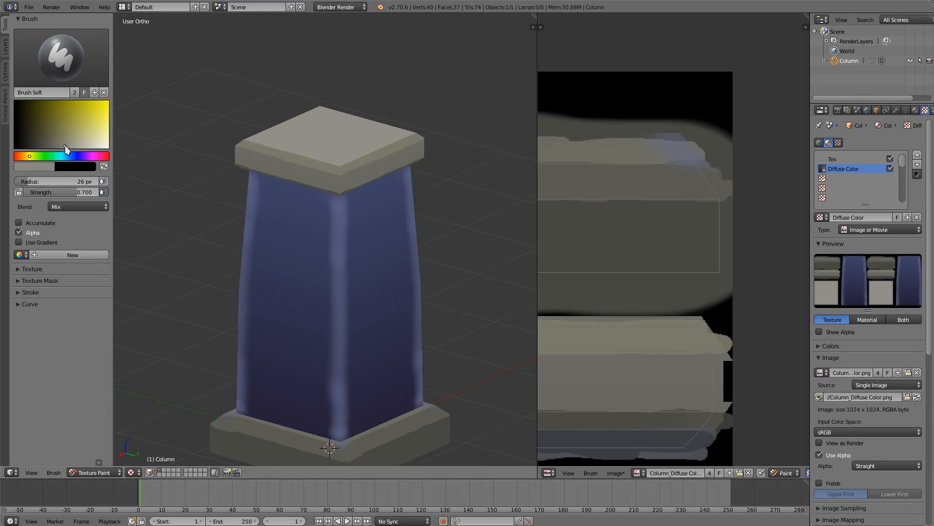
pyautogui.click(329, 197)
pyautogui.moveTo(338, 171)
pyautogui.mouseDown()
pyautogui.moveTo(338, 191)
pyautogui.moveTo(338, 177)
pyautogui.mouseUp()
pyautogui.moveTo(329, 154); pyautogui.dragTo(337, 122, button='middle')
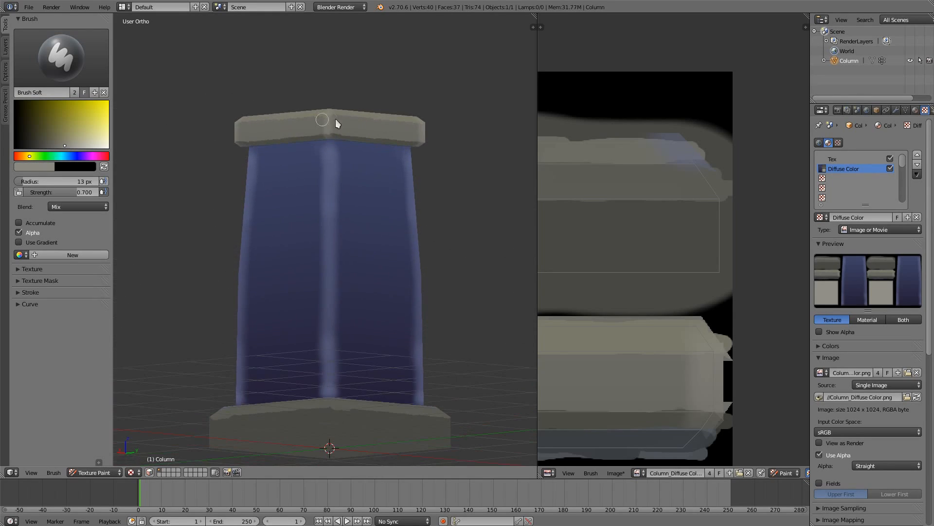
pyautogui.moveTo(330, 138); pyautogui.dragTo(329, 140)
# Paint the same light gray highlight down the vertical corner of the base
pyautogui.moveTo(352, 399)
pyautogui.mouseDown(button='middle')
pyautogui.moveTo(357, 421)
pyautogui.moveTo(351, 373)
pyautogui.mouseUp(button='middle')
pyautogui.keyDown('shift'); pyautogui.moveTo(332, 344); pyautogui.dragTo(324, 323, button='middle'); pyautogui.keyUp('shift')
pyautogui.moveTo(316, 365); pyautogui.dragTo(317, 421)
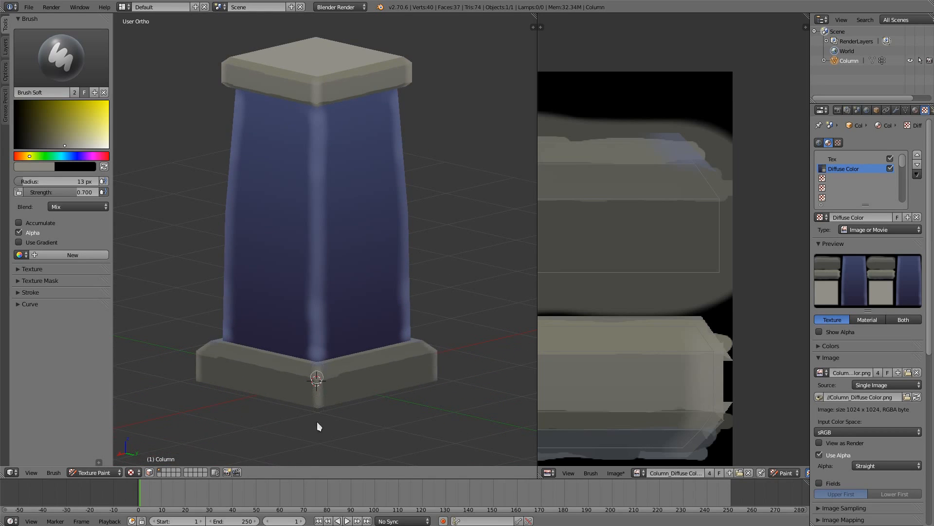
pyautogui.moveTo(324, 328)
pyautogui.mouseDown(button='middle')
pyautogui.moveTo(361, 359)
pyautogui.moveTo(322, 355)
pyautogui.moveTo(352, 410)
pyautogui.mouseUp(button='middle')
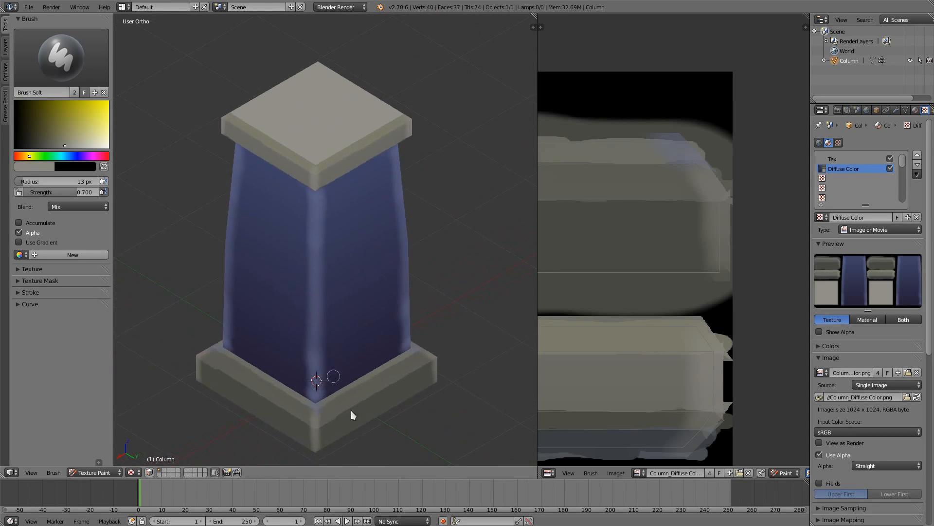
# Paint soft light gray highlights along the base's upper bevel edge and the cap's bevel edge
pyautogui.moveTo(317, 427); pyautogui.dragTo(429, 365)
pyautogui.moveTo(249, 341)
pyautogui.mouseDown(button='middle')
pyautogui.moveTo(293, 243)
pyautogui.moveTo(249, 235)
pyautogui.mouseUp(button='middle')
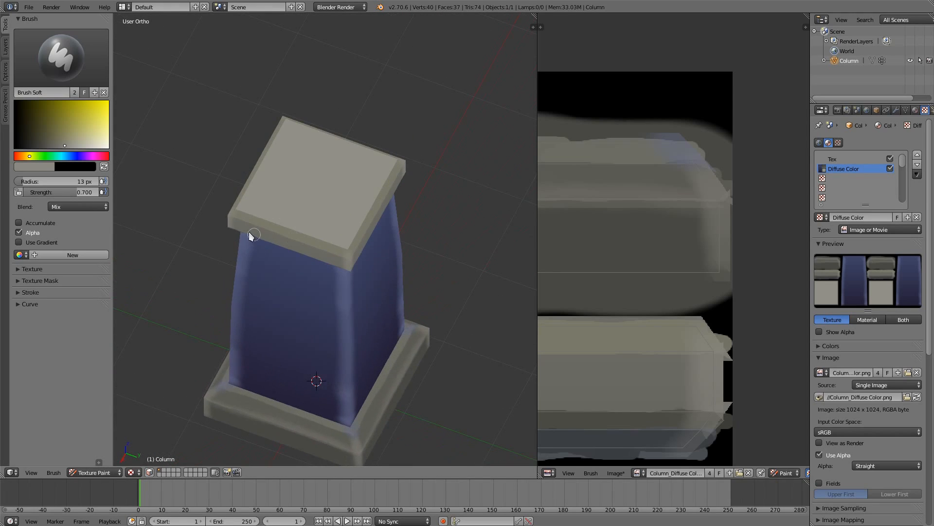
pyautogui.moveTo(234, 220); pyautogui.dragTo(256, 228)
pyautogui.moveTo(344, 242)
pyautogui.mouseDown(button='middle')
pyautogui.moveTo(281, 154)
pyautogui.moveTo(280, 113)
pyautogui.moveTo(298, 160)
pyautogui.moveTo(297, 191)
pyautogui.moveTo(288, 191)
pyautogui.moveTo(309, 180)
pyautogui.mouseUp(button='middle')
# Switch to Brush Hard, darken its blue to near-black, and set the stroke method to Line
pyautogui.click(92, 67)
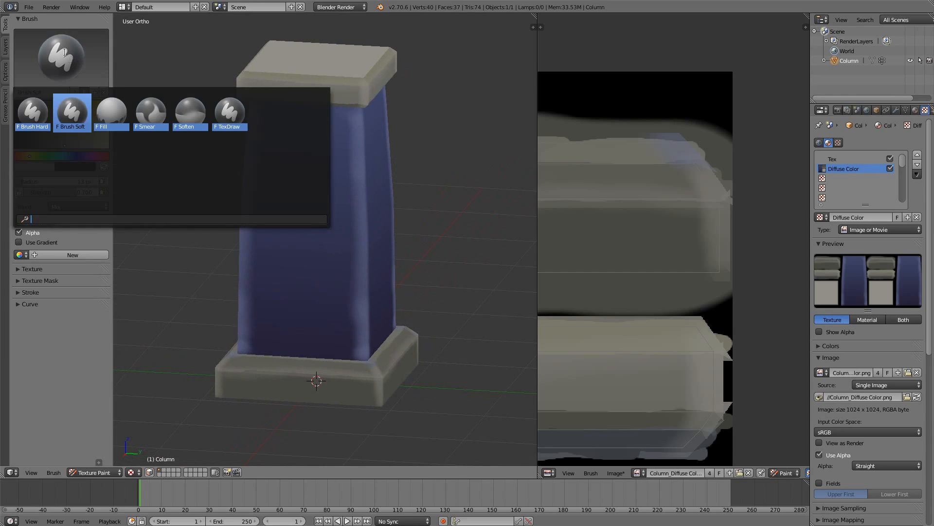
pyautogui.click(34, 113)
pyautogui.moveTo(286, 272)
pyautogui.mouseDown(button='middle')
pyautogui.moveTo(305, 267)
pyautogui.moveTo(356, 313)
pyautogui.mouseUp(button='middle')
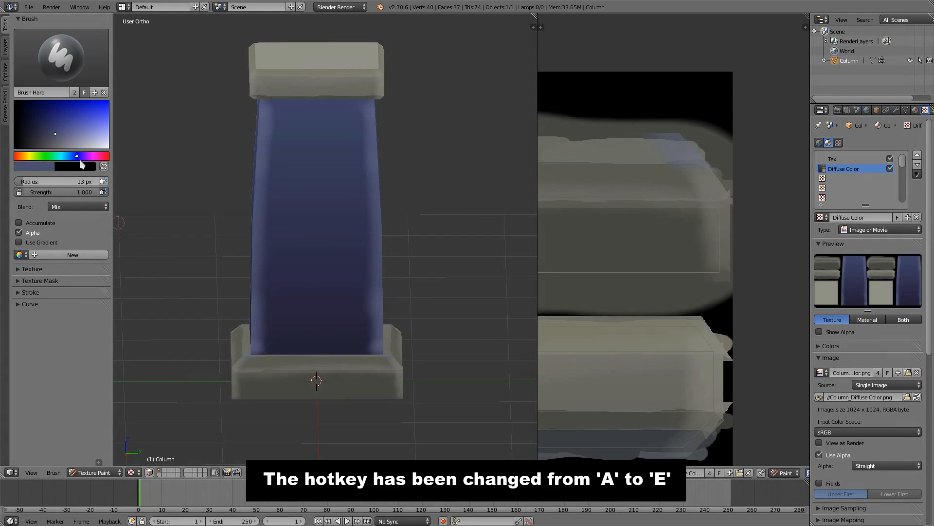
pyautogui.moveTo(65, 136); pyautogui.dragTo(28, 148)
pyautogui.click(28, 296)
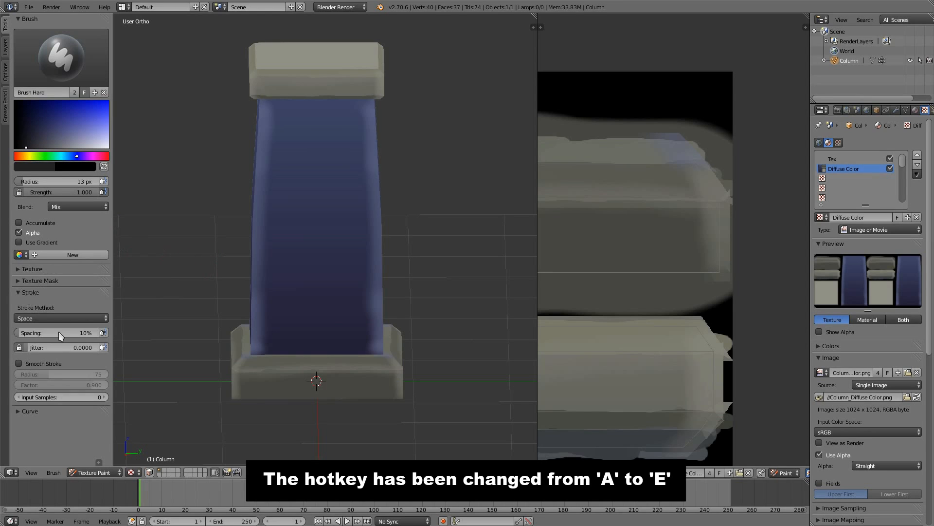
pyautogui.click(58, 318)
pyautogui.click(62, 254)
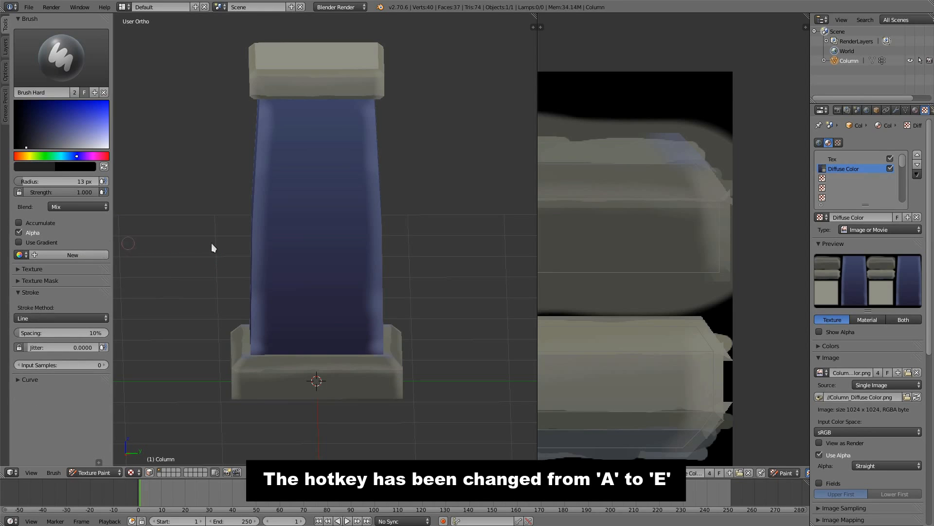
# Draw two dark horizontal joint lines across the upper half of the shaft island with a 5 px brush
pyautogui.moveTo(211, 248)
pyautogui.mouseDown(button='middle')
pyautogui.moveTo(238, 258)
pyautogui.moveTo(351, 262)
pyautogui.mouseUp(button='middle')
pyautogui.press('KP_3')
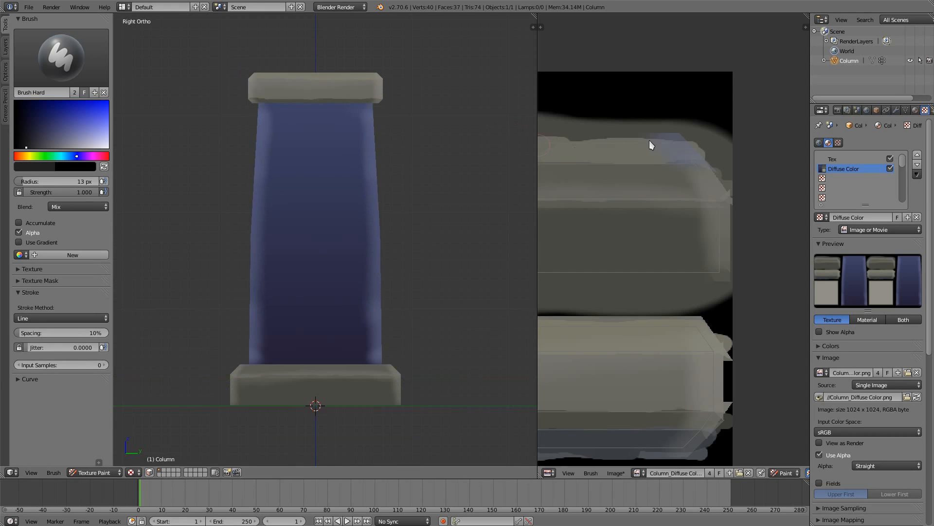
pyautogui.moveTo(649, 141); pyautogui.dragTo(803, 87, button='middle')
pyautogui.scroll(-4, 693, 298)
pyautogui.moveTo(763, 297); pyautogui.dragTo(846, 334, button='middle')
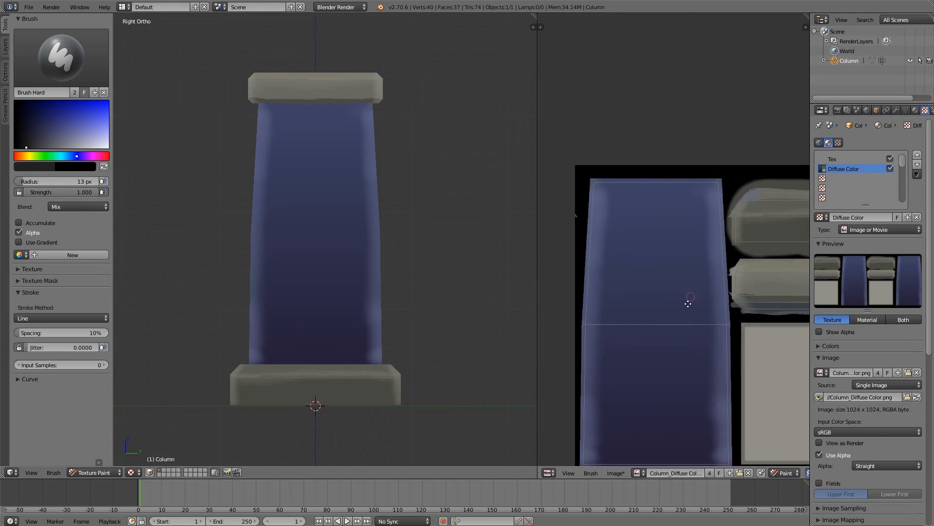
pyautogui.keyDown('ctrl'); pyautogui.moveTo(688, 303); pyautogui.dragTo(684, 314, button='middle'); pyautogui.keyUp('ctrl')
pyautogui.moveTo(696, 254); pyautogui.dragTo(708, 187, button='middle')
pyautogui.moveTo(700, 243); pyautogui.dragTo(688, 292, button='middle')
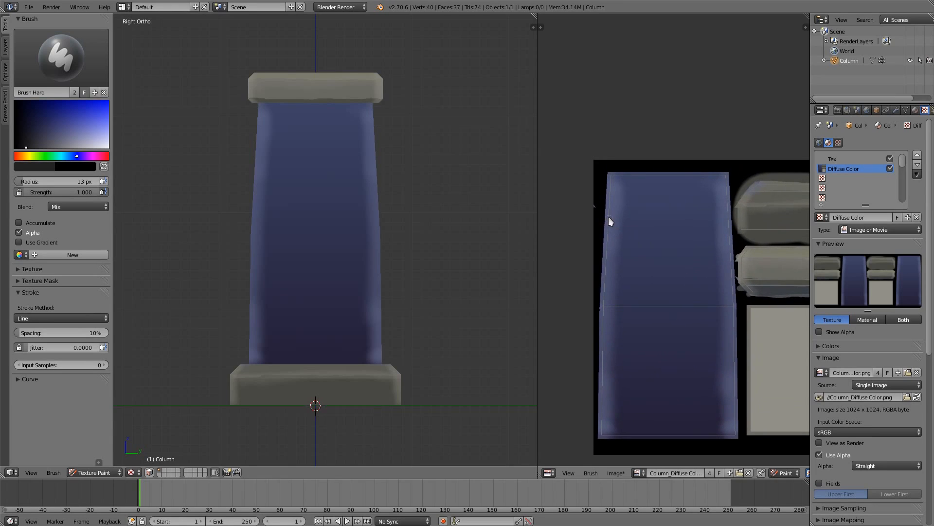
pyautogui.click(606, 211)
pyautogui.moveTo(602, 211); pyautogui.dragTo(631, 209)
pyautogui.moveTo(734, 211); pyautogui.dragTo(734, 211)
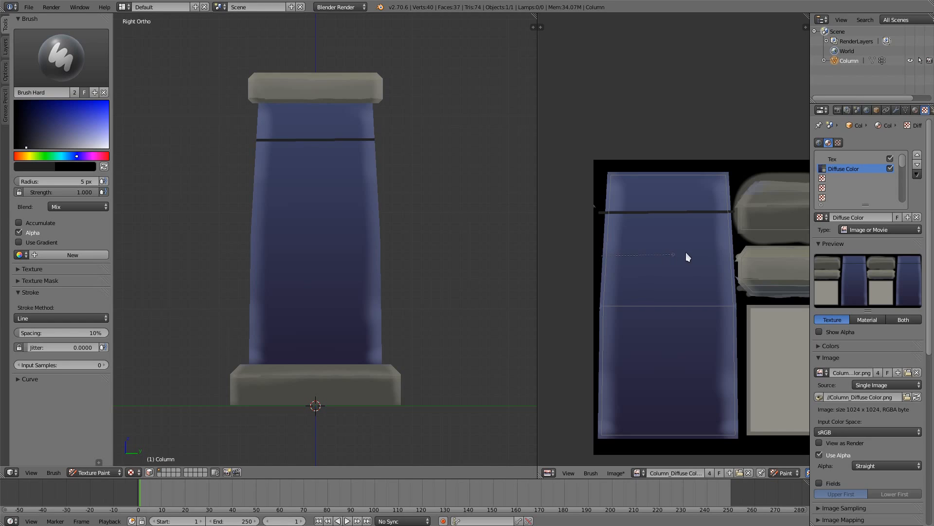
pyautogui.moveTo(725, 256); pyautogui.dragTo(735, 257)
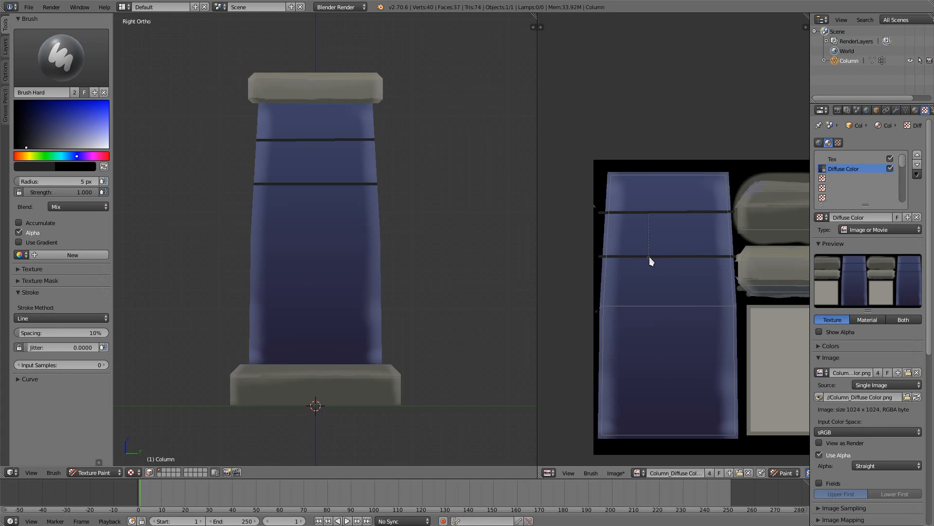
# Draw staggered vertical joints in the shaft's top three rows, plus a horizontal line from the left edge to the third joint
pyautogui.moveTo(650, 256); pyautogui.dragTo(649, 256)
pyautogui.moveTo(676, 212); pyautogui.dragTo(677, 213)
pyautogui.moveTo(283, 219); pyautogui.dragTo(370, 238, button='middle')
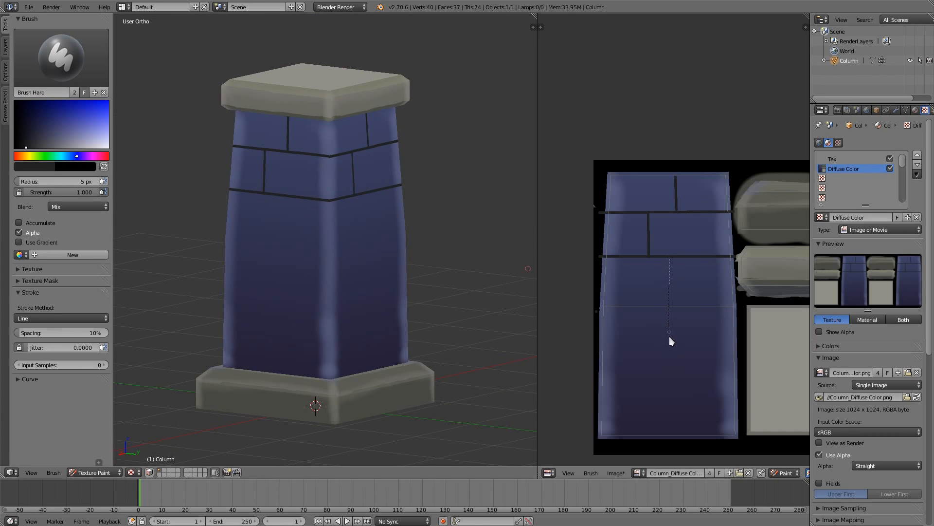
pyautogui.moveTo(670, 339); pyautogui.dragTo(670, 339)
pyautogui.moveTo(599, 344); pyautogui.dragTo(599, 343)
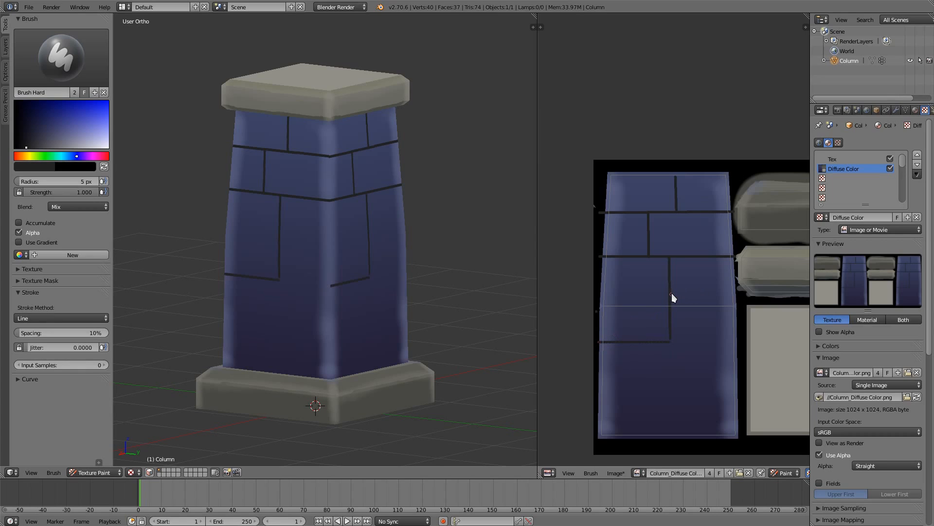
pyautogui.moveTo(737, 300); pyautogui.dragTo(743, 299)
pyautogui.moveTo(385, 280); pyautogui.dragTo(338, 256, button='middle')
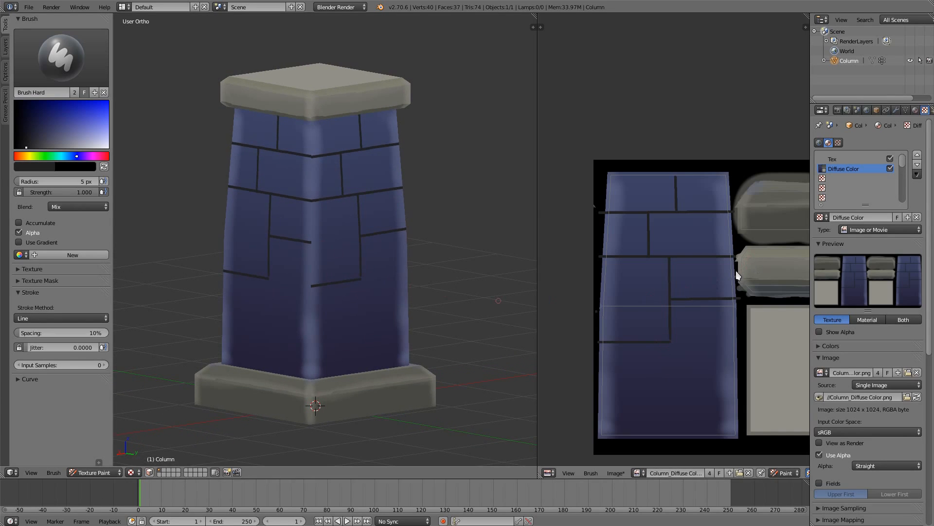
pyautogui.hotkey('ctrl', 'z')
# Continue the third horizontal joint line to the shaft island's right edge, closing the tall brick row
pyautogui.moveTo(730, 342); pyautogui.dragTo(740, 343)
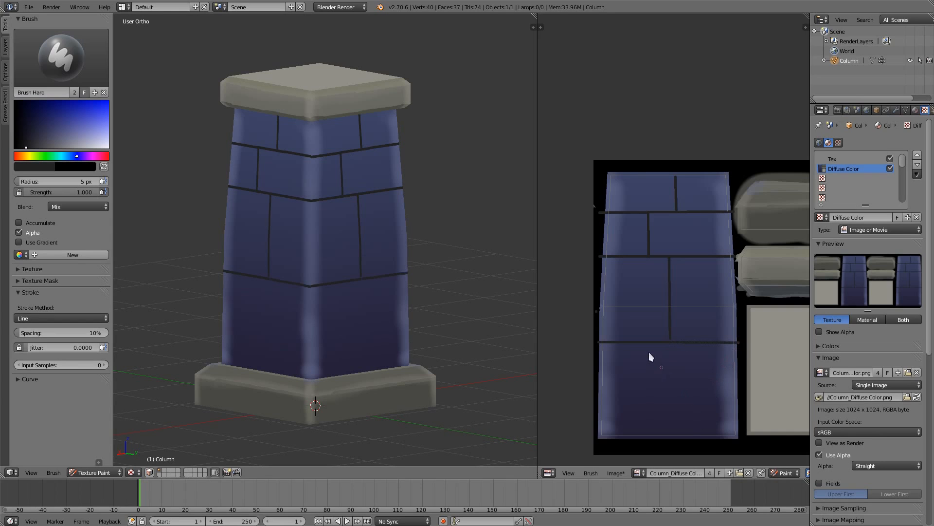
pyautogui.moveTo(396, 317); pyautogui.dragTo(475, 299, button='middle')
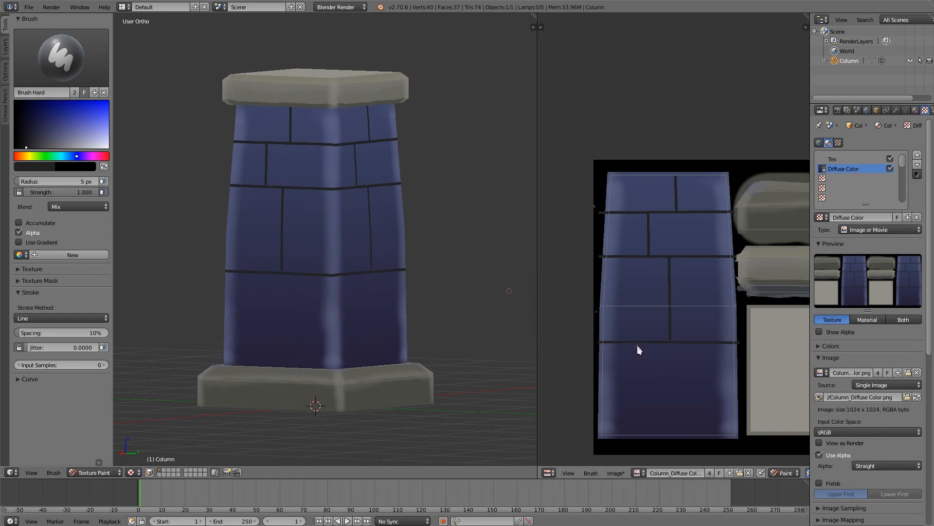
pyautogui.moveTo(628, 388)
pyautogui.mouseDown()
pyautogui.moveTo(630, 407)
pyautogui.moveTo(647, 380)
pyautogui.moveTo(706, 381)
pyautogui.mouseUp()
pyautogui.moveTo(710, 405)
pyautogui.mouseDown()
pyautogui.moveTo(737, 409)
pyautogui.moveTo(709, 438)
pyautogui.mouseUp()
pyautogui.moveTo(631, 402); pyautogui.dragTo(631, 438)
pyautogui.hotkey('ctrl', 'z')
pyautogui.hotkey('ctrl', 'z')
pyautogui.hotkey('ctrl', 'z')
# Draw a fourth horizontal joint low on the shaft, with two staggered vertical joints in each row above and below it
pyautogui.moveTo(692, 392); pyautogui.dragTo(692, 392)
pyautogui.moveTo(632, 385); pyautogui.dragTo(632, 392)
pyautogui.moveTo(691, 394)
pyautogui.mouseDown()
pyautogui.moveTo(745, 392)
pyautogui.moveTo(704, 391)
pyautogui.moveTo(651, 437)
pyautogui.mouseUp()
pyautogui.hotkey('ctrl', 'z')
pyautogui.moveTo(714, 393); pyautogui.dragTo(716, 440)
pyautogui.moveTo(489, 344); pyautogui.dragTo(430, 272, button='middle')
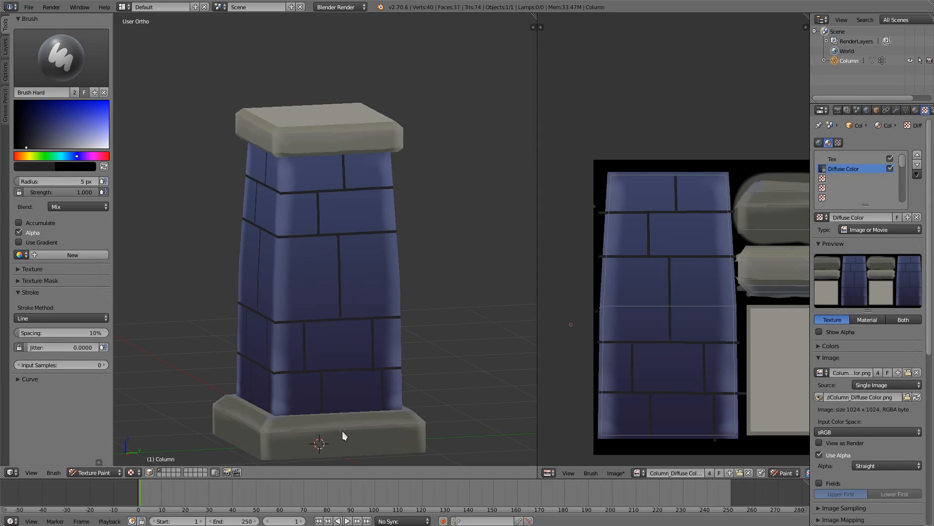
# Sample the base's gray, darken it, and draw a 5 px vertical joint line down the middle of the base's side
pyautogui.moveTo(757, 296); pyautogui.dragTo(641, 335, button='middle')
pyautogui.moveTo(578, 337); pyautogui.dragTo(580, 336, button='middle')
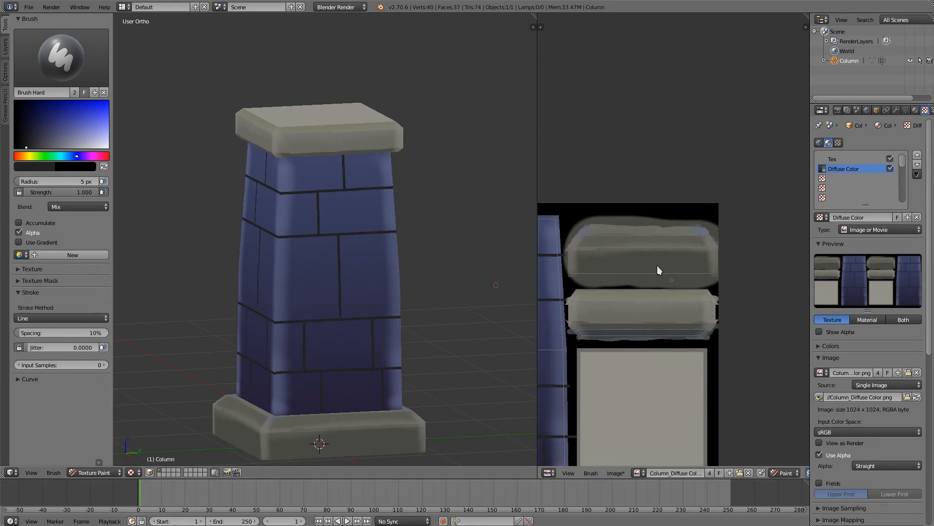
pyautogui.press('s')
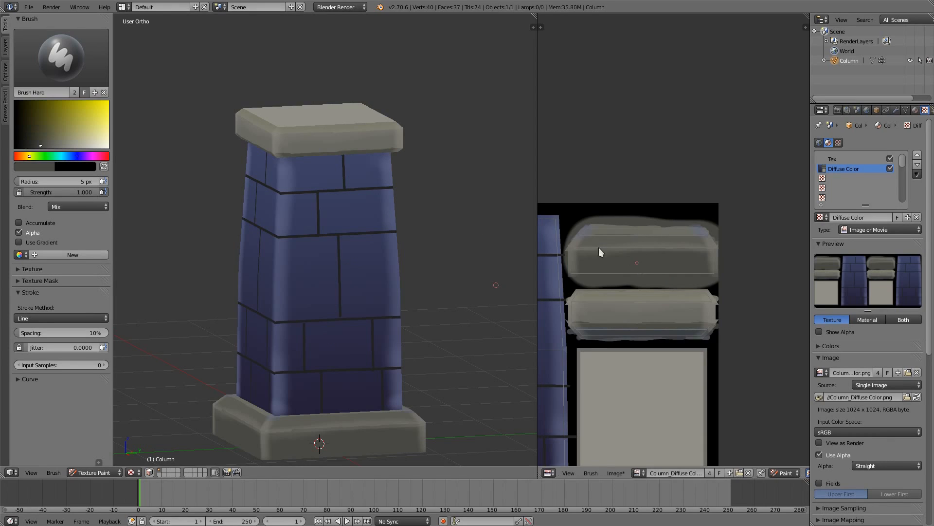
pyautogui.click(35, 148)
pyautogui.moveTo(34, 146); pyautogui.dragTo(30, 147)
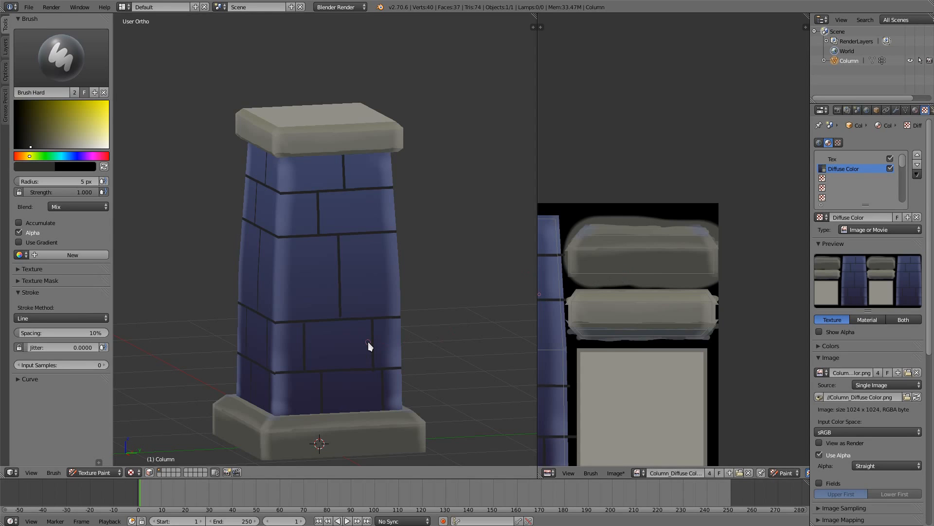
pyautogui.press('KP_3')
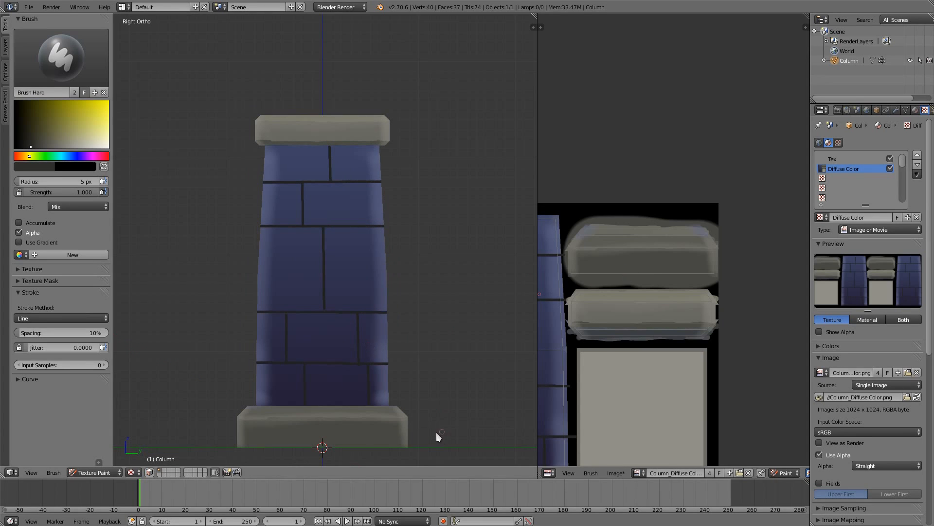
pyautogui.keyDown('shift'); pyautogui.moveTo(331, 432); pyautogui.dragTo(345, 268, button='middle'); pyautogui.keyUp('shift')
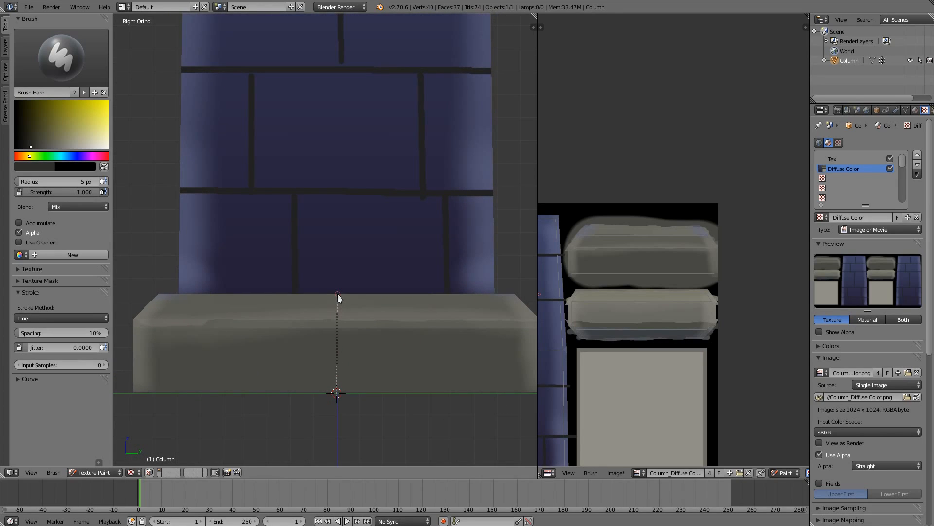
pyautogui.moveTo(337, 293); pyautogui.dragTo(337, 294)
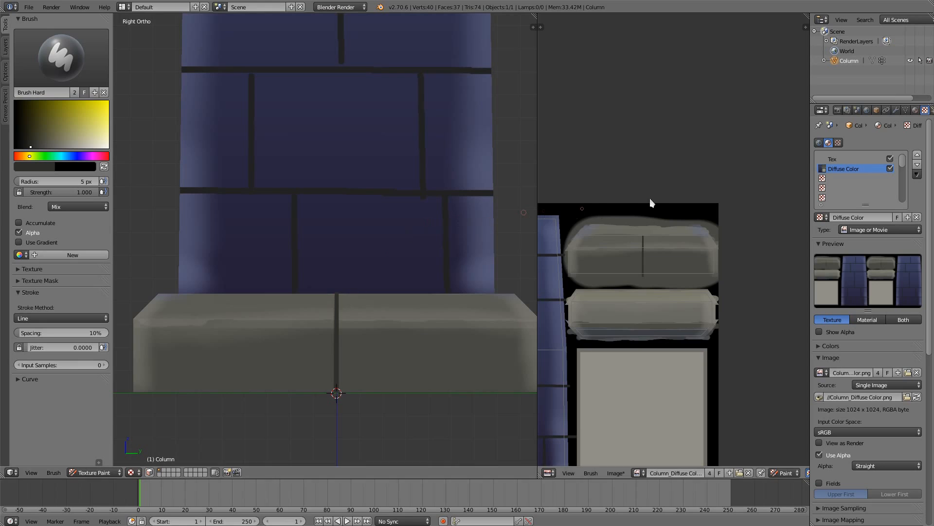
# Extend the base's central joint line upward on the texture, past the upper edge of the base island's bevel
pyautogui.moveTo(653, 203); pyautogui.dragTo(655, 242, button='middle')
pyautogui.scroll(4, 655, 242)
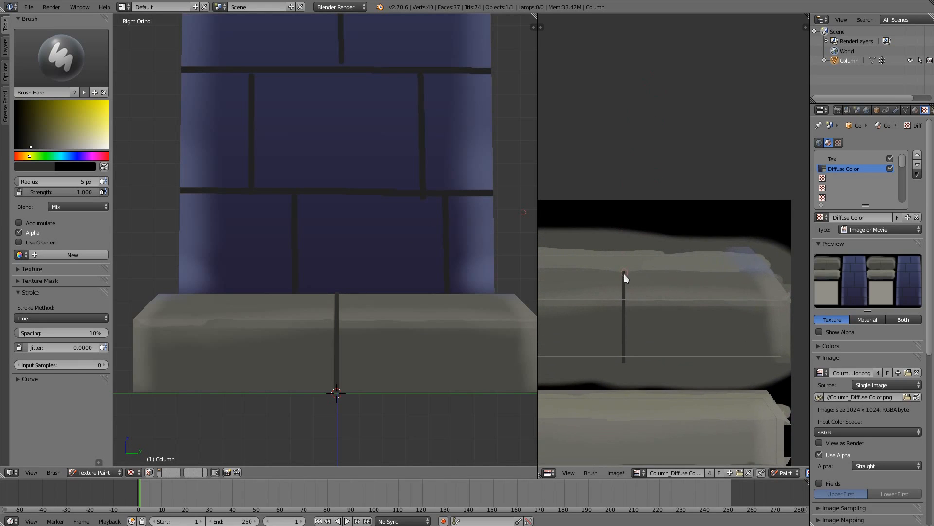
pyautogui.moveTo(625, 242); pyautogui.dragTo(624, 239)
pyautogui.scroll(-2, 384, 302)
# Check the new base joints around the column and save the diffuse texture image
pyautogui.moveTo(371, 339); pyautogui.dragTo(434, 390, button='middle')
pyautogui.moveTo(449, 283); pyautogui.dragTo(361, 323, button='middle')
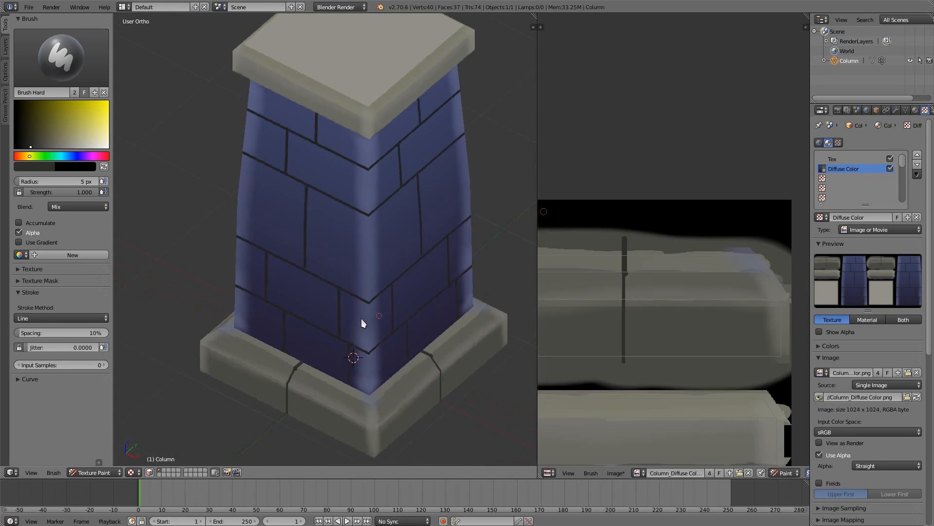
pyautogui.moveTo(477, 407)
pyautogui.mouseDown(button='middle')
pyautogui.moveTo(410, 249)
pyautogui.moveTo(419, 269)
pyautogui.moveTo(388, 375)
pyautogui.moveTo(390, 285)
pyautogui.moveTo(400, 302)
pyautogui.mouseUp(button='middle')
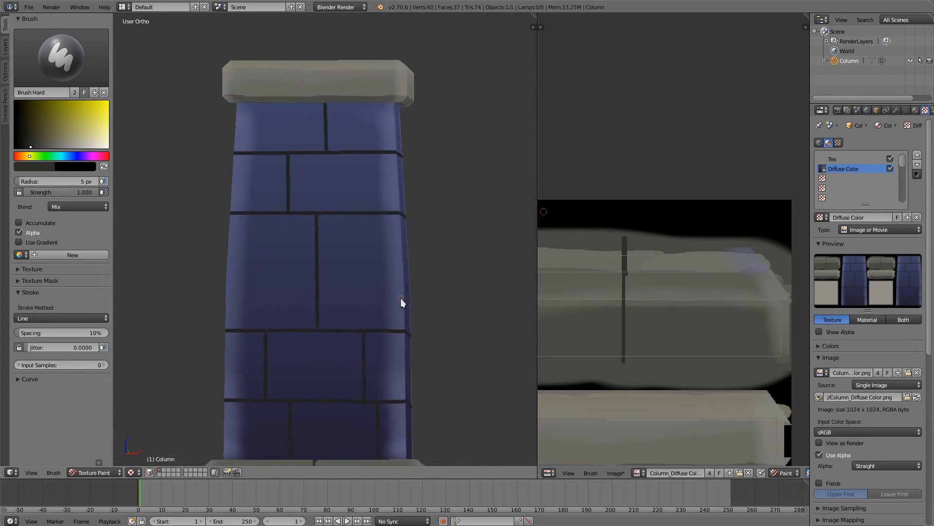
pyautogui.click(69, 63)
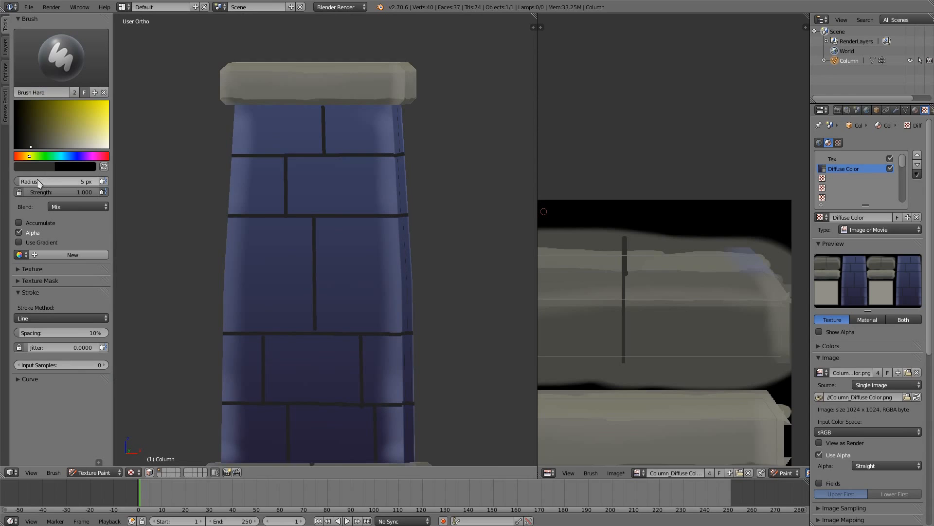
pyautogui.hotkey('alt', 's')
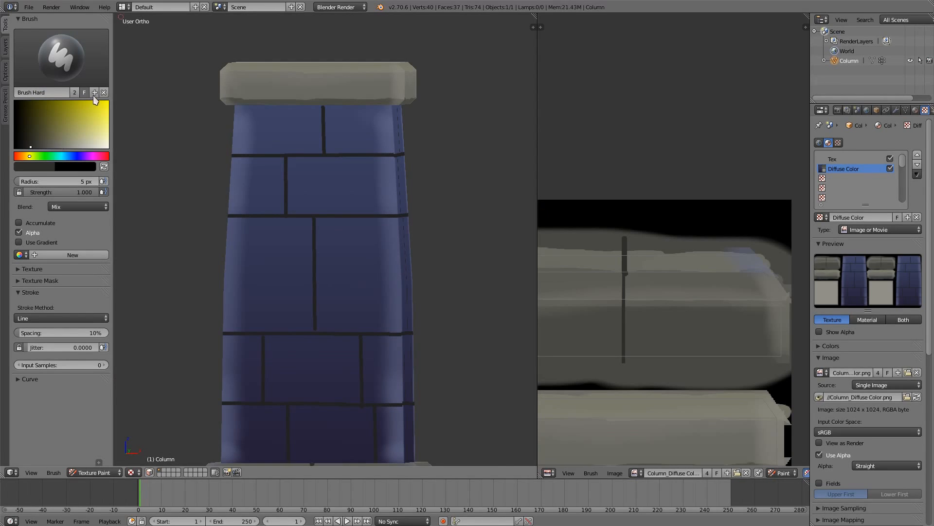
# Try 42 px teal dabs on the tall row's right brick, using the sampled shaft blue with its hue shifted toward teal
pyautogui.moveTo(308, 226); pyautogui.dragTo(327, 241, button='middle')
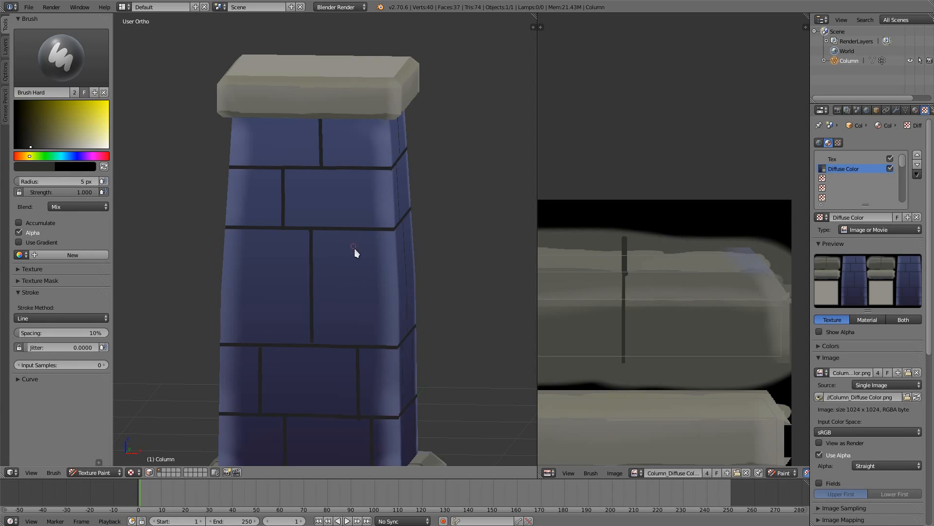
pyautogui.moveTo(339, 257); pyautogui.dragTo(345, 315, button='middle')
pyautogui.scroll(3, 348, 286)
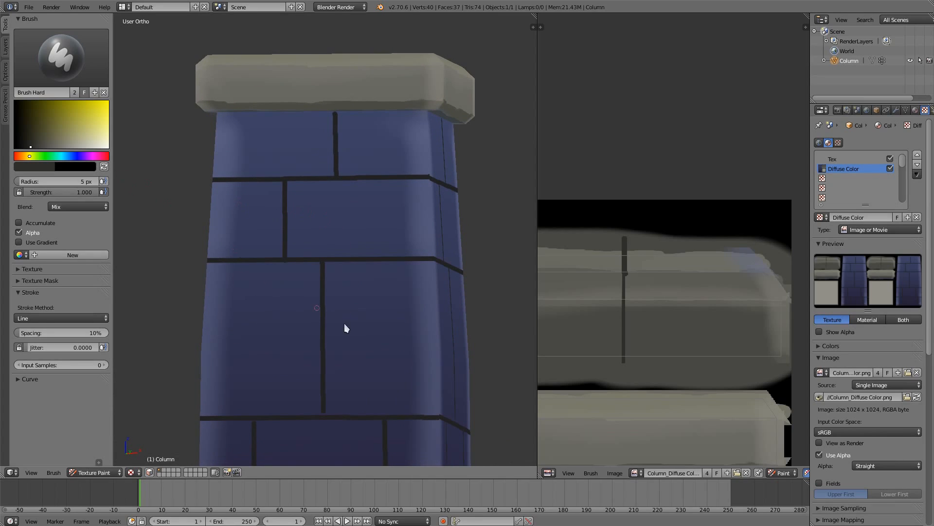
pyautogui.press('s')
pyautogui.press('f')
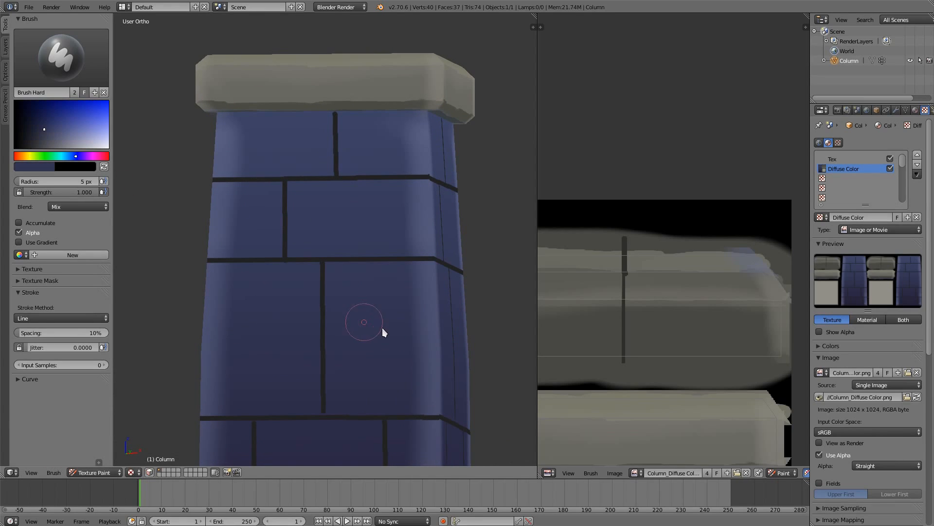
pyautogui.click(381, 328)
pyautogui.moveTo(73, 156); pyautogui.dragTo(71, 160)
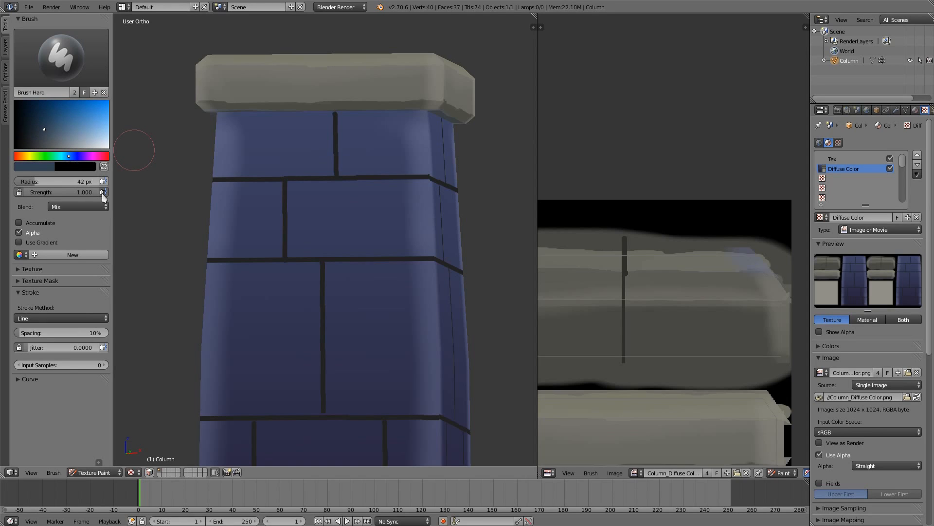
pyautogui.moveTo(346, 294); pyautogui.dragTo(365, 290)
pyautogui.click(379, 294)
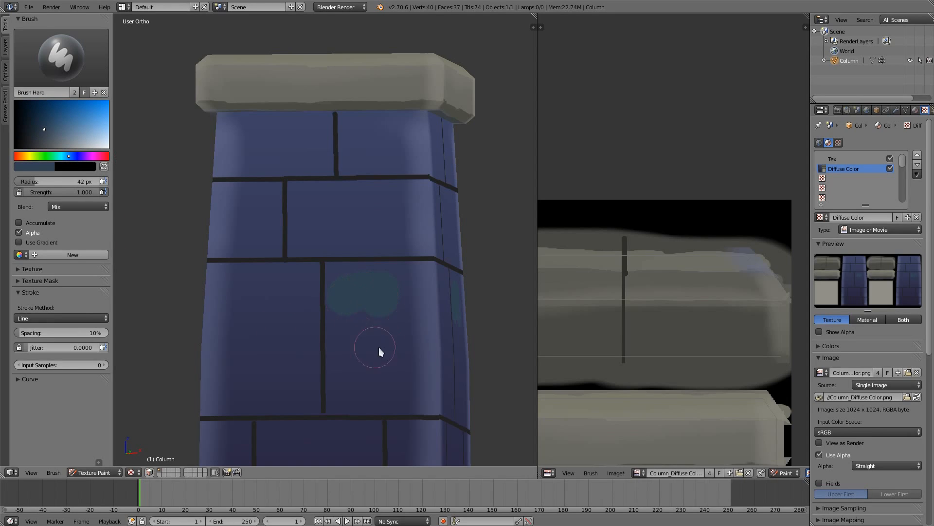
pyautogui.click(383, 341)
pyautogui.click(373, 364)
# Lower the brush strength to 0.842 and test further teal dabs on both tall bricks, including a 20 px stroke
pyautogui.moveTo(88, 192); pyautogui.dragTo(75, 189)
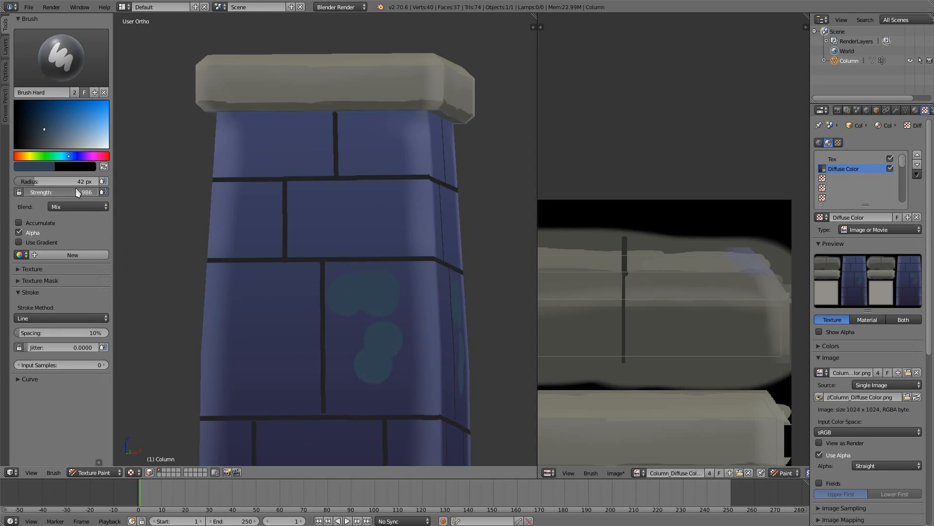
pyautogui.click(353, 371)
pyautogui.click(349, 329)
pyautogui.click(392, 357)
pyautogui.click(379, 377)
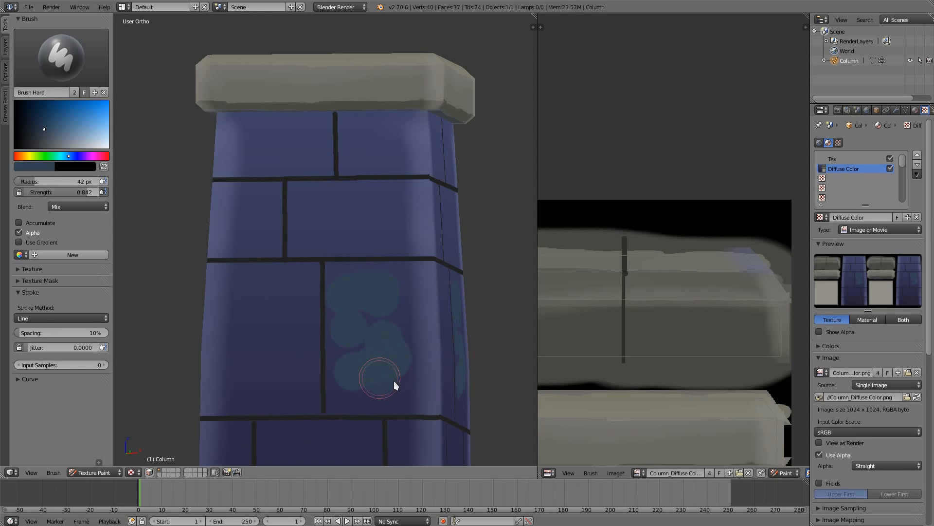
pyautogui.click(395, 358)
pyautogui.moveTo(253, 331); pyautogui.dragTo(254, 334)
pyautogui.moveTo(269, 305)
pyautogui.mouseDown(button='middle')
pyautogui.moveTo(285, 312)
pyautogui.moveTo(287, 334)
pyautogui.mouseUp(button='middle')
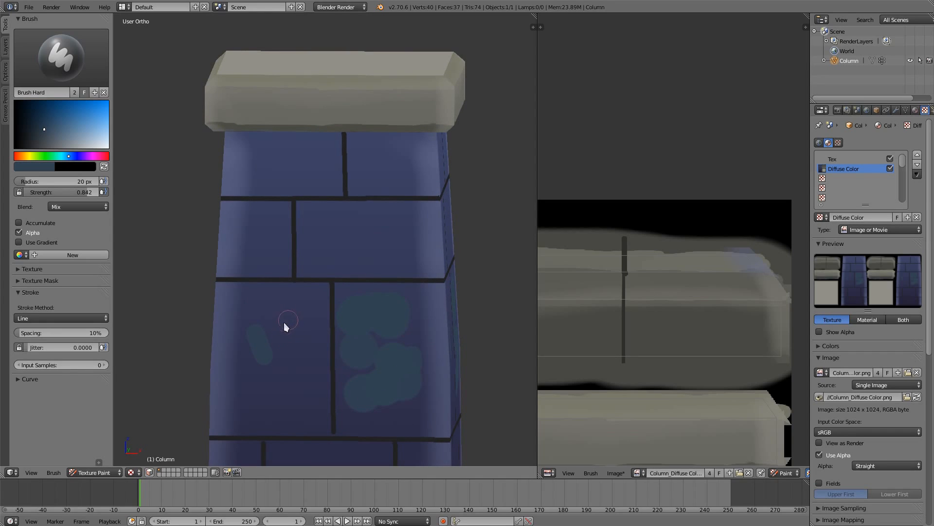
# Switch the brush's stroke method to Space and undo the teal test dabs
pyautogui.click(40, 317)
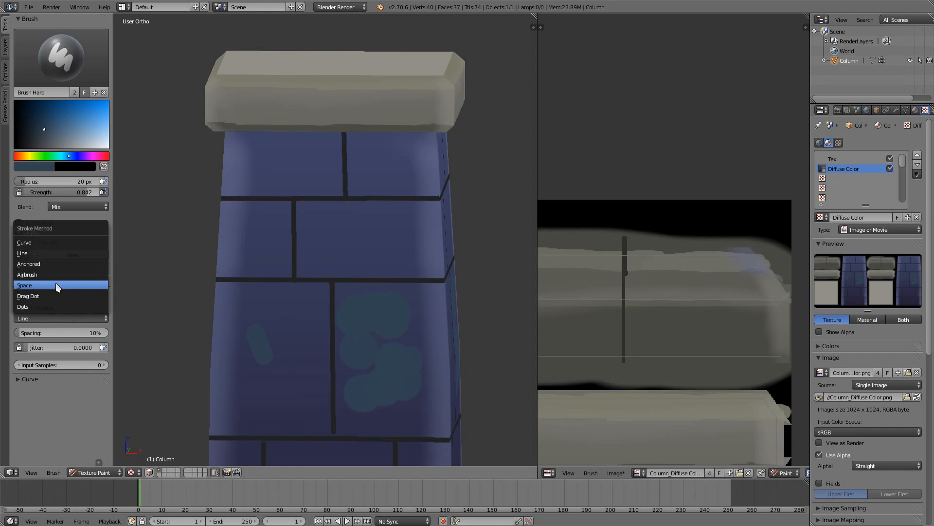
pyautogui.click(52, 285)
pyautogui.hotkey('ctrl', 'z')
pyautogui.hotkey('ctrl', 'z')
pyautogui.hotkey('ctrl', 'z')
pyautogui.hotkey('ctrl', 'z')
pyautogui.hotkey('ctrl', 'z')
pyautogui.hotkey('ctrl', 'z')
pyautogui.hotkey('ctrl', 'z')
pyautogui.hotkey('ctrl', 'z')
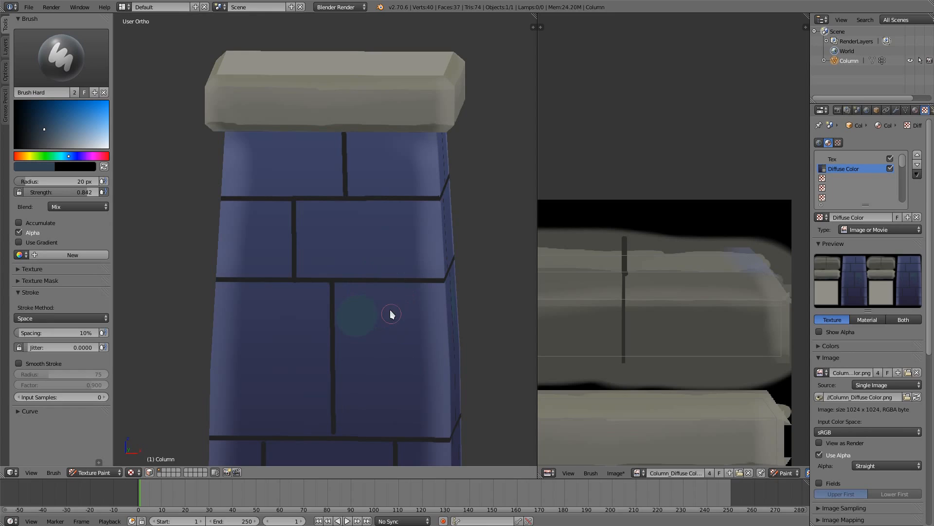
# Resample the shaft blue, shift its hue toward teal, and paint faint teal patches over both tall bricks
pyautogui.press('s')
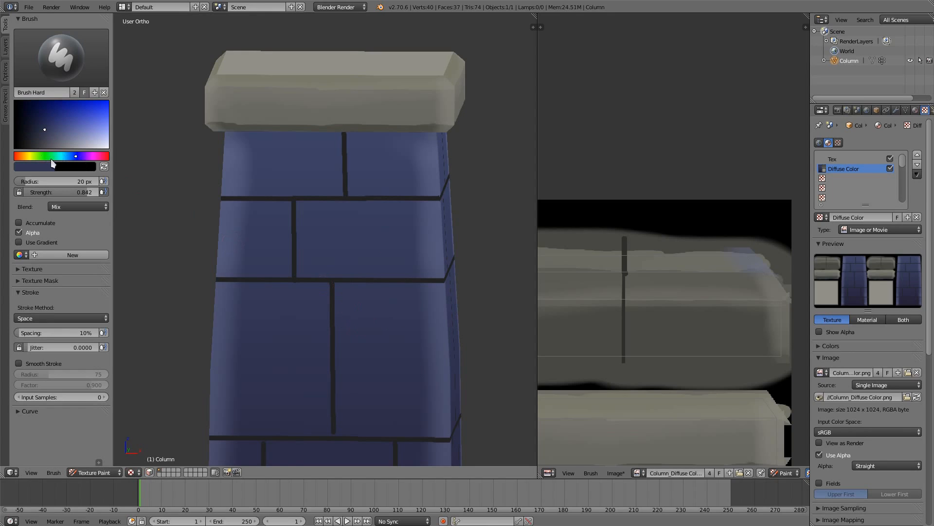
pyautogui.moveTo(73, 156); pyautogui.dragTo(68, 155)
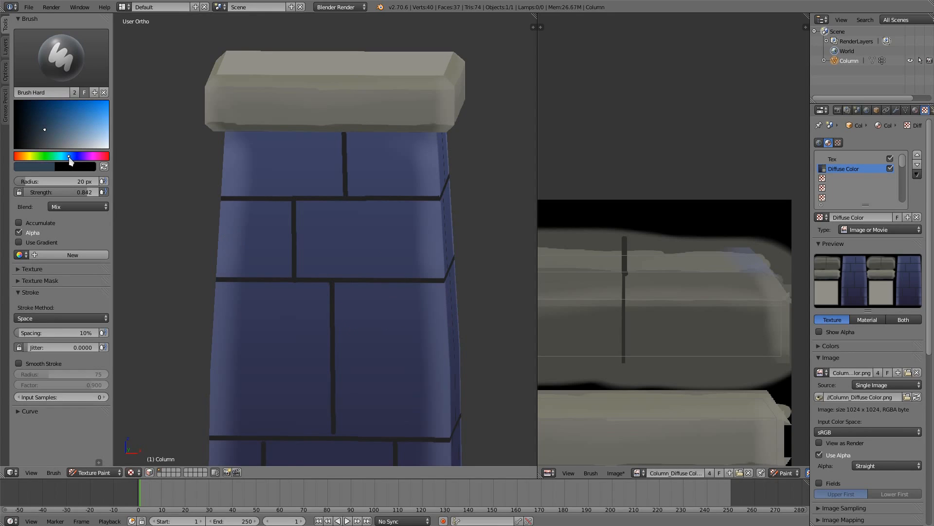
pyautogui.click(360, 327)
pyautogui.moveTo(367, 401); pyautogui.dragTo(420, 409)
pyautogui.moveTo(313, 326); pyautogui.dragTo(307, 415)
pyautogui.hotkey('ctrl', 'z')
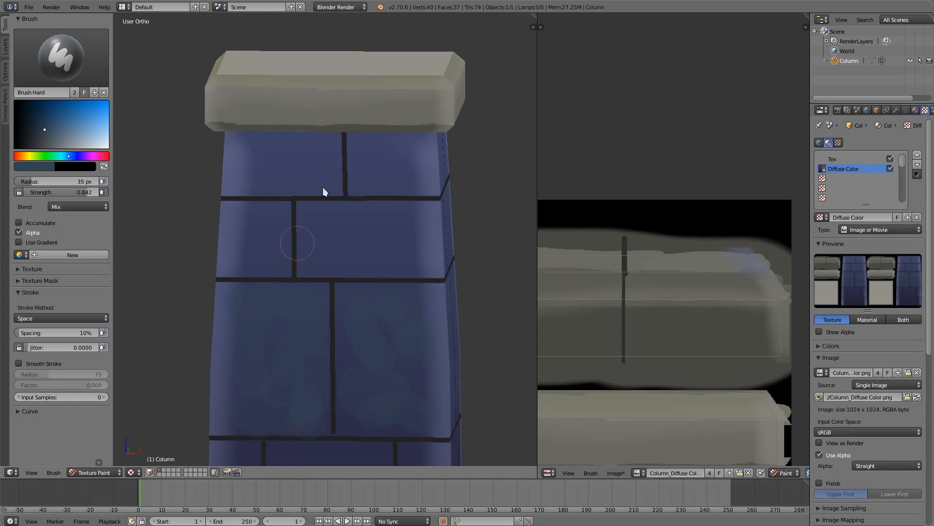
# Change the brush color to a neutral gray and test 13 px dabs on the second row's right brick and the cap's top
pyautogui.click(45, 147)
pyautogui.click(364, 243)
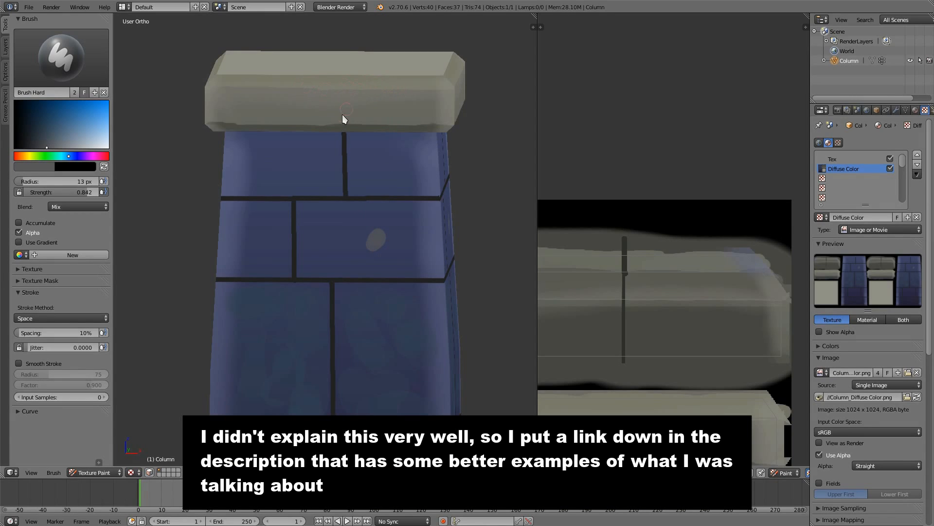
pyautogui.moveTo(361, 107); pyautogui.dragTo(365, 113, button='middle')
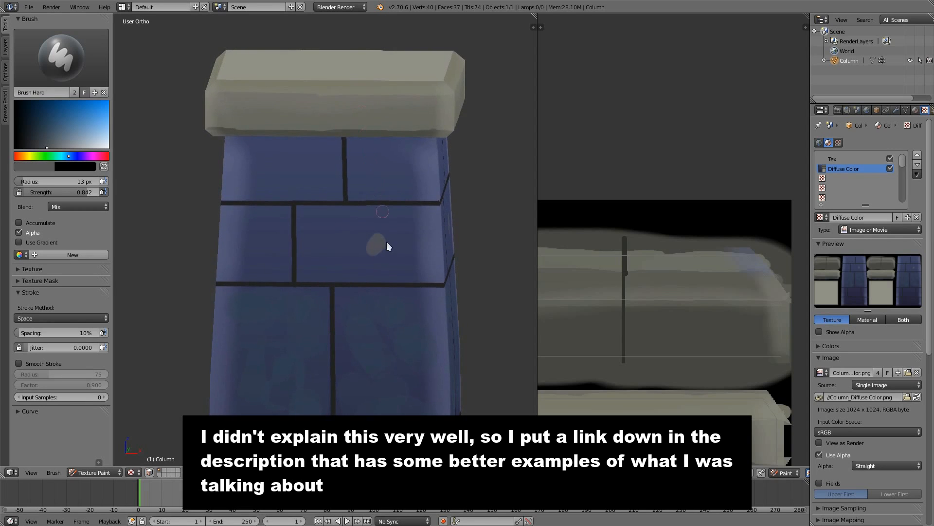
pyautogui.moveTo(384, 259); pyautogui.dragTo(375, 220, button='middle')
pyautogui.moveTo(385, 261)
pyautogui.mouseDown(button='middle')
pyautogui.moveTo(368, 241)
pyautogui.moveTo(365, 288)
pyautogui.mouseUp(button='middle')
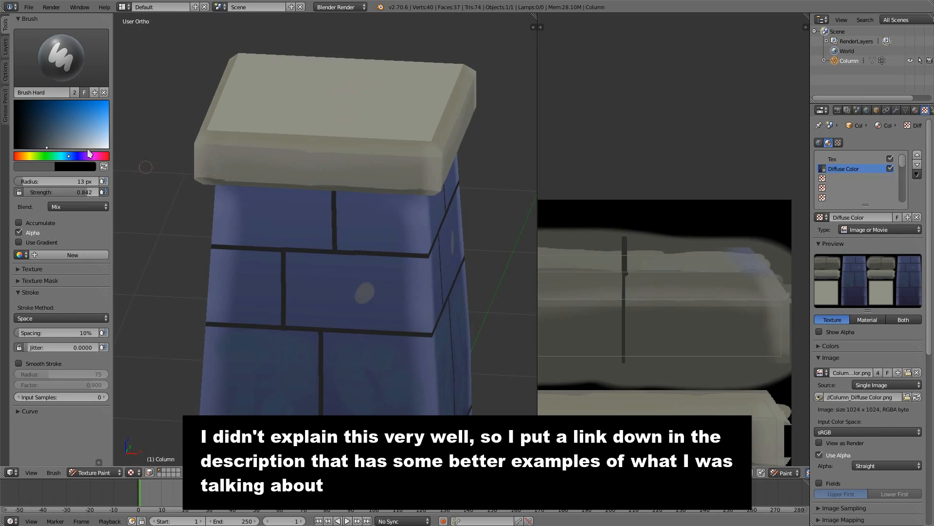
pyautogui.moveTo(208, 114)
pyautogui.mouseDown(button='middle')
pyautogui.moveTo(306, 150)
pyautogui.moveTo(310, 279)
pyautogui.mouseUp(button='middle')
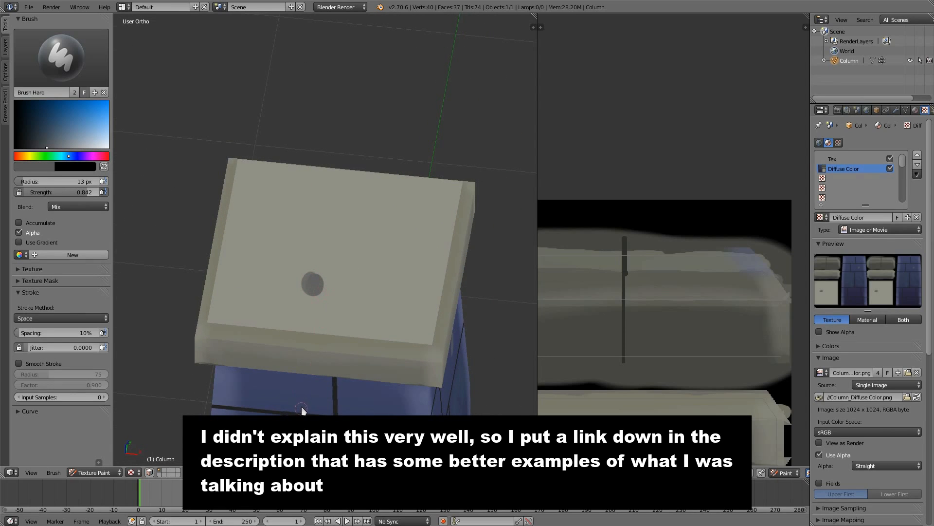
pyautogui.moveTo(301, 394); pyautogui.dragTo(311, 226, button='middle')
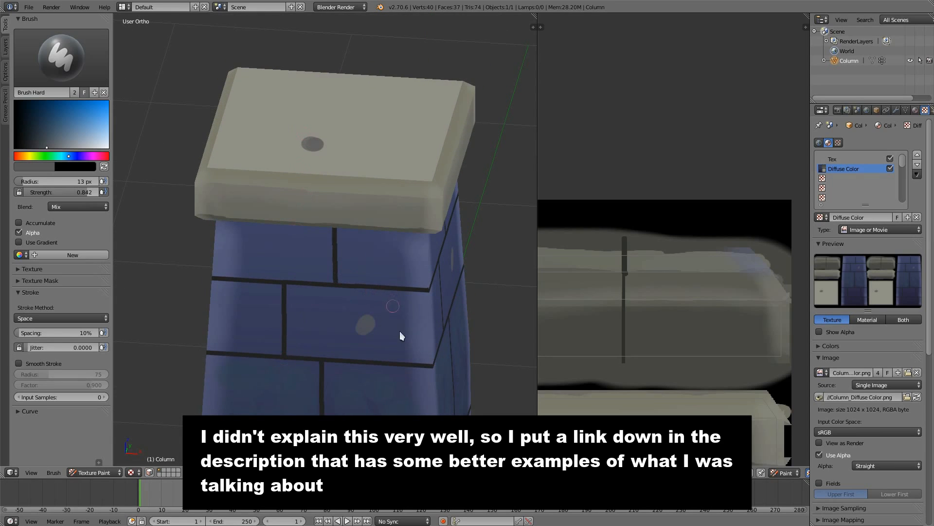
pyautogui.moveTo(346, 372); pyautogui.dragTo(362, 337, button='middle')
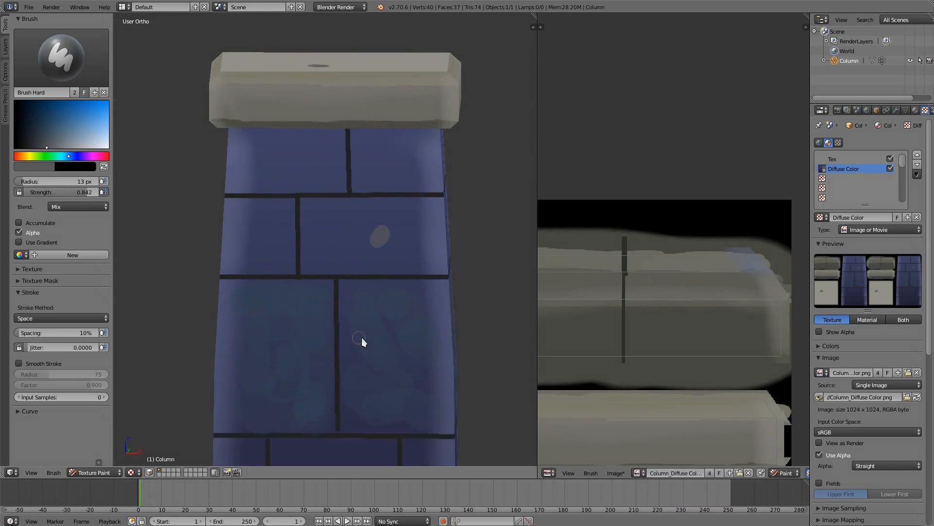
# Undo the gray test dabs and scatter faint 23 px gray spots over the bricks of the shaft's top three rows
pyautogui.hotkey('ctrl', 'z')
pyautogui.hotkey('ctrl', 'z')
pyautogui.press('f')
pyautogui.click(413, 244)
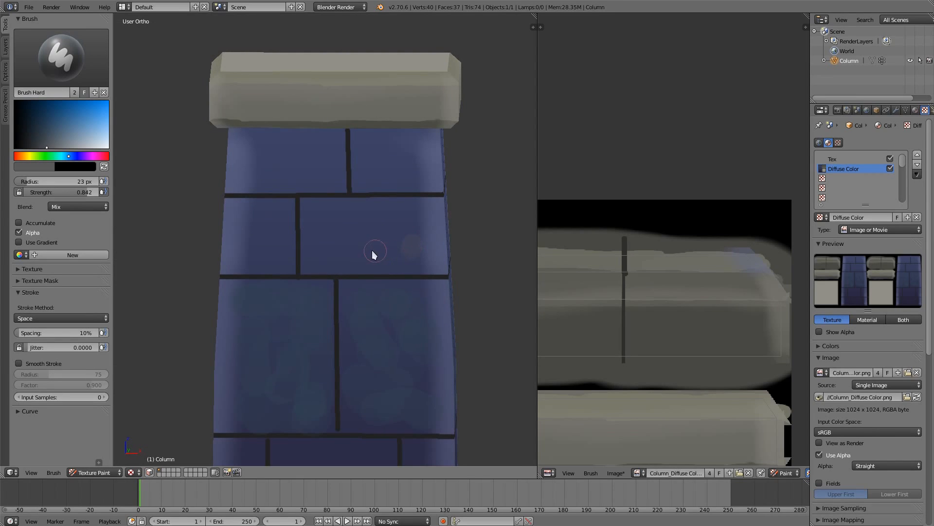
pyautogui.click(373, 251)
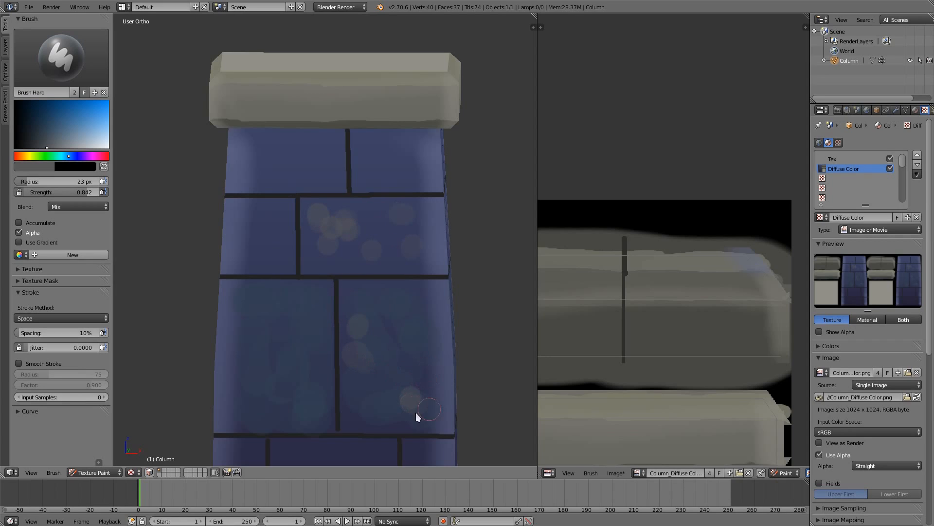
pyautogui.click(385, 419)
pyautogui.click(318, 393)
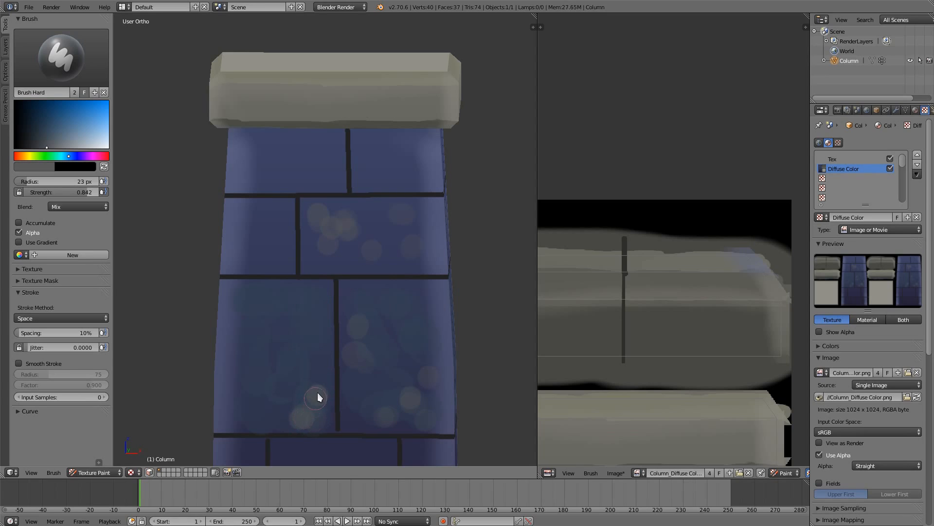
pyautogui.click(317, 395)
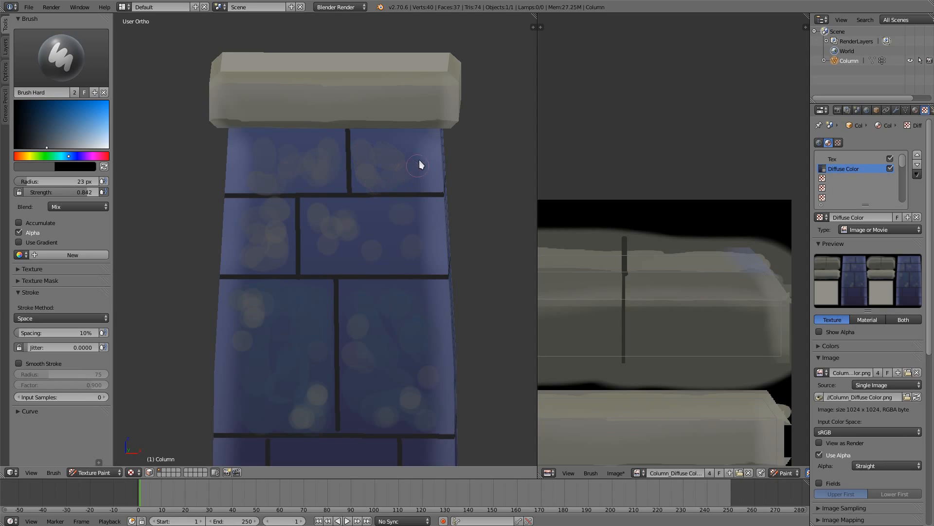
# Scatter faint 23 px gray spots and strokes over the bricks of the shaft's bottom two rows
pyautogui.moveTo(422, 242)
pyautogui.mouseDown(button='middle')
pyautogui.moveTo(404, 355)
pyautogui.moveTo(396, 310)
pyautogui.moveTo(258, 313)
pyautogui.mouseUp(button='middle')
pyautogui.click(266, 298)
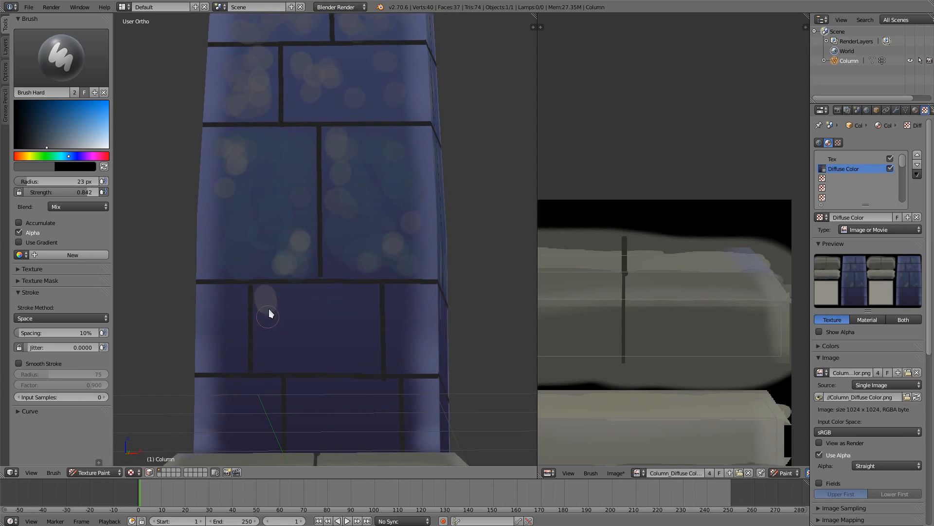
pyautogui.press('s')
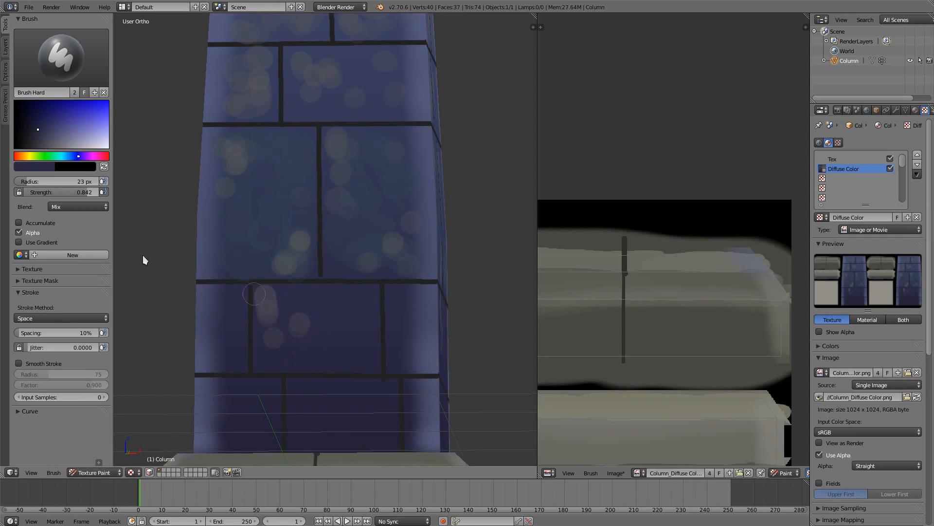
pyautogui.moveTo(300, 330)
pyautogui.mouseDown()
pyautogui.moveTo(292, 304)
pyautogui.moveTo(360, 325)
pyautogui.moveTo(346, 364)
pyautogui.mouseUp()
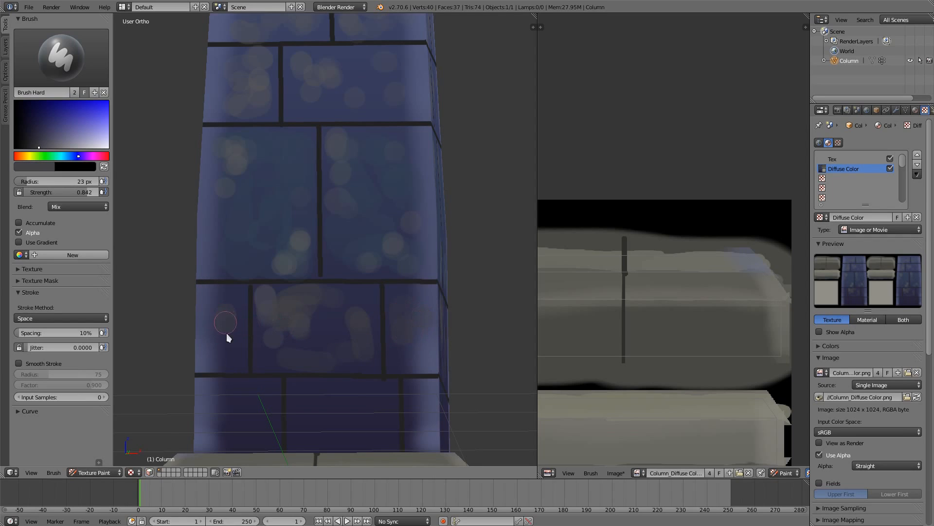
pyautogui.moveTo(226, 392); pyautogui.dragTo(256, 398)
pyautogui.moveTo(252, 427)
pyautogui.mouseDown()
pyautogui.moveTo(326, 393)
pyautogui.moveTo(379, 417)
pyautogui.moveTo(342, 425)
pyautogui.mouseUp()
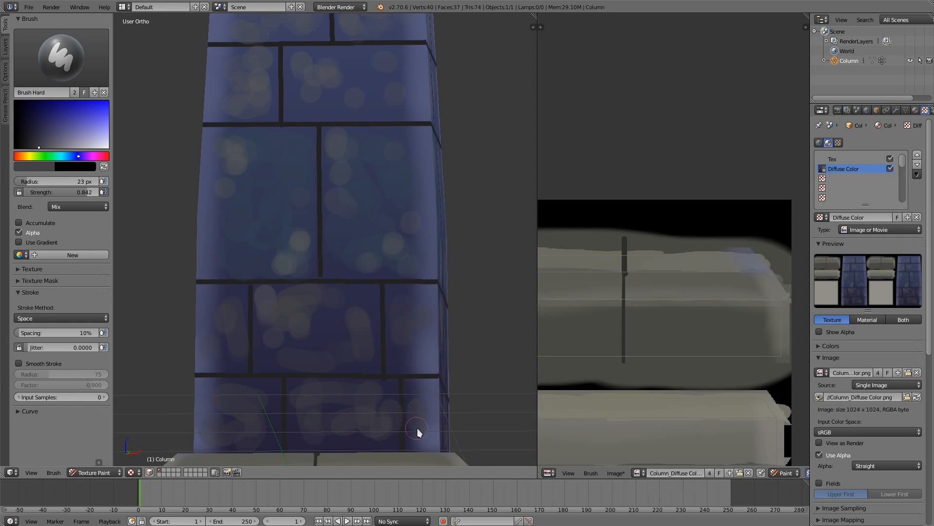
# Sample the shaft's blue and paint soft blue patches over the bricks of the bottom two rows
pyautogui.press('s')
pyautogui.moveTo(319, 334)
pyautogui.mouseDown()
pyautogui.moveTo(345, 329)
pyautogui.moveTo(364, 358)
pyautogui.mouseUp()
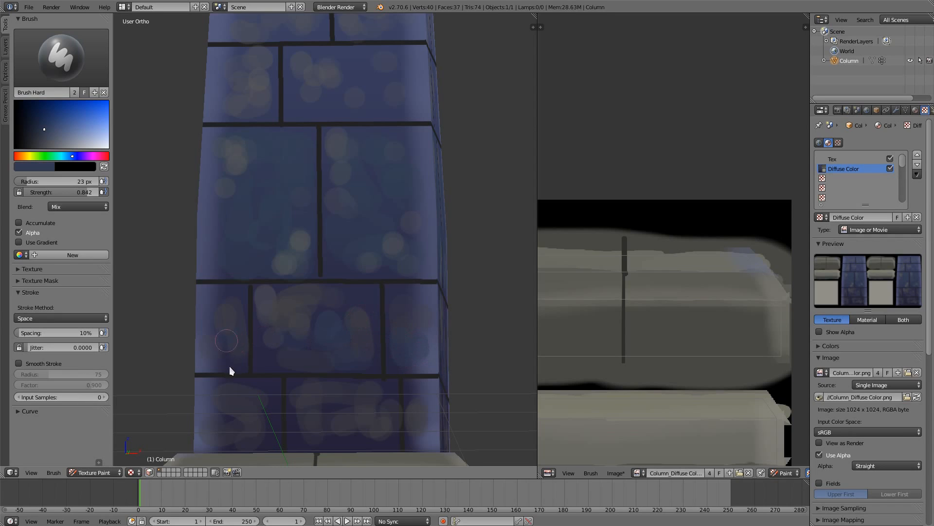
pyautogui.moveTo(270, 433); pyautogui.dragTo(256, 383)
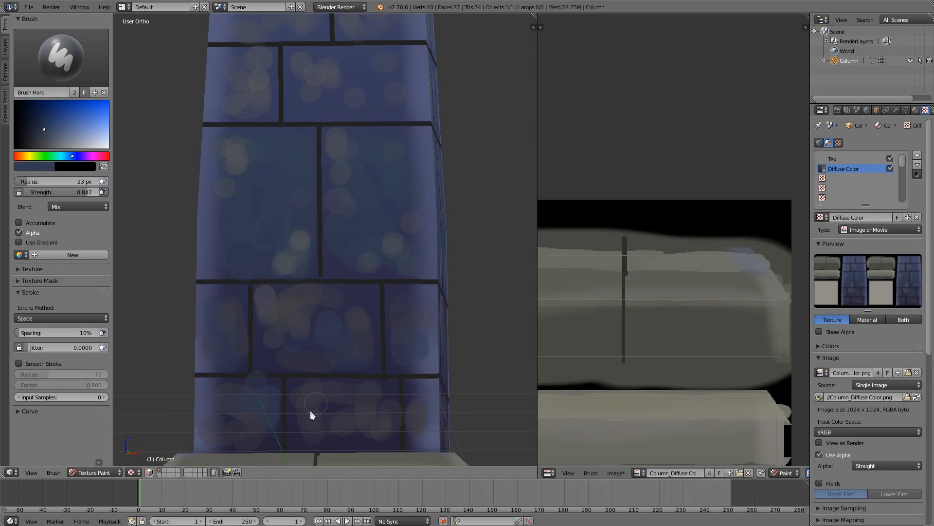
# Shift the brush color to orange-brown and paint a faint spot on the bottom row's middle brick
pyautogui.click(23, 156)
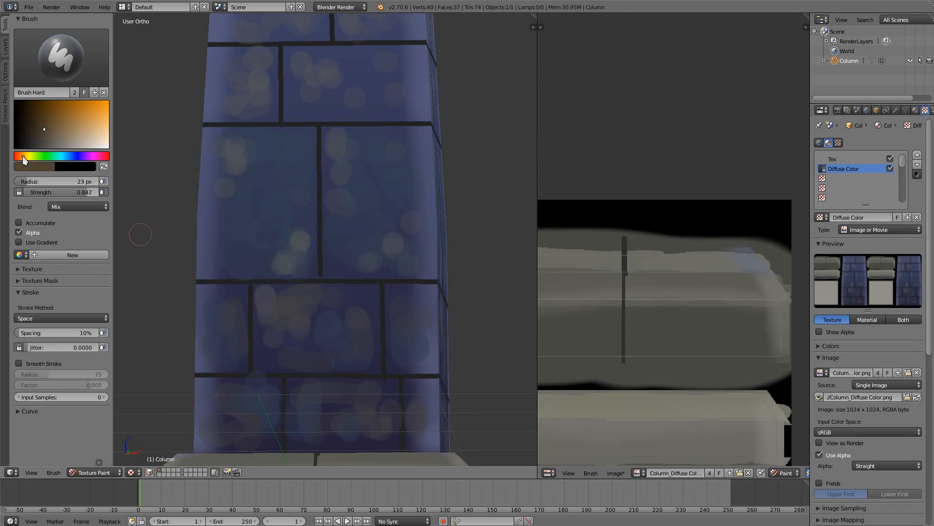
pyautogui.moveTo(42, 126); pyautogui.dragTo(41, 123)
pyautogui.moveTo(338, 410)
pyautogui.mouseDown()
pyautogui.moveTo(340, 425)
pyautogui.moveTo(327, 430)
pyautogui.mouseUp()
# Change the brush to a stronger red-orange and paint rusty patches on the tall bricks and the second row's right brick
pyautogui.moveTo(24, 157); pyautogui.dragTo(18, 156)
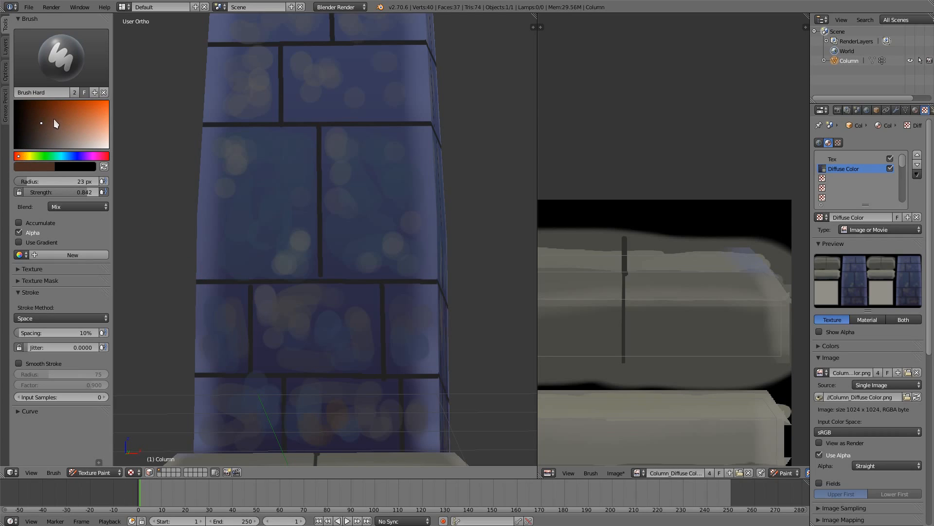
pyautogui.click(55, 117)
pyautogui.moveTo(215, 265); pyautogui.dragTo(226, 258)
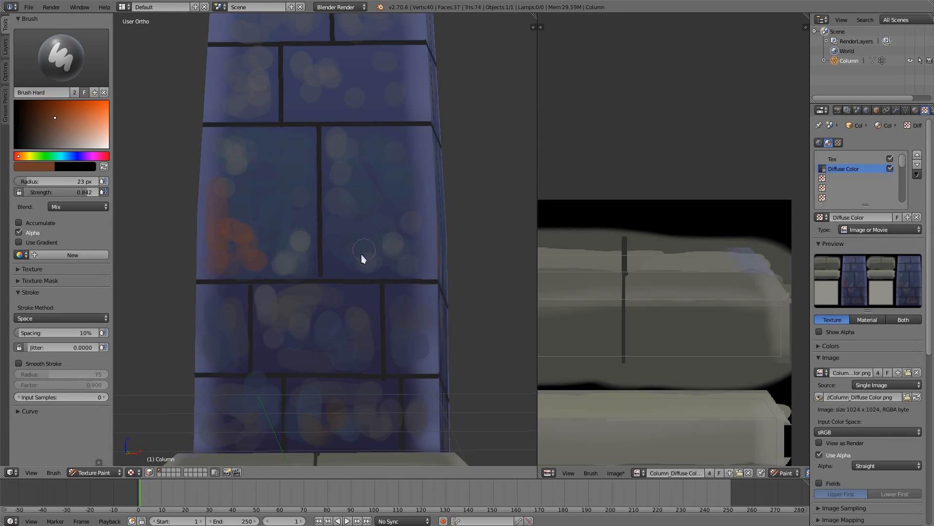
pyautogui.moveTo(388, 181); pyautogui.dragTo(326, 200, button='middle')
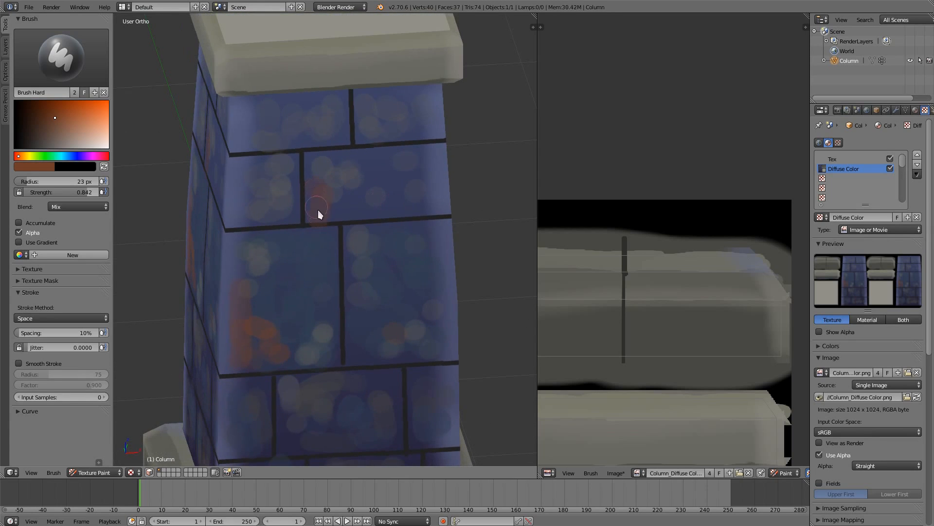
# Sample the cap's gray, darken it, and scatter 23 px spots along the cap's front face
pyautogui.moveTo(372, 154); pyautogui.dragTo(329, 185, button='middle')
pyautogui.press('s')
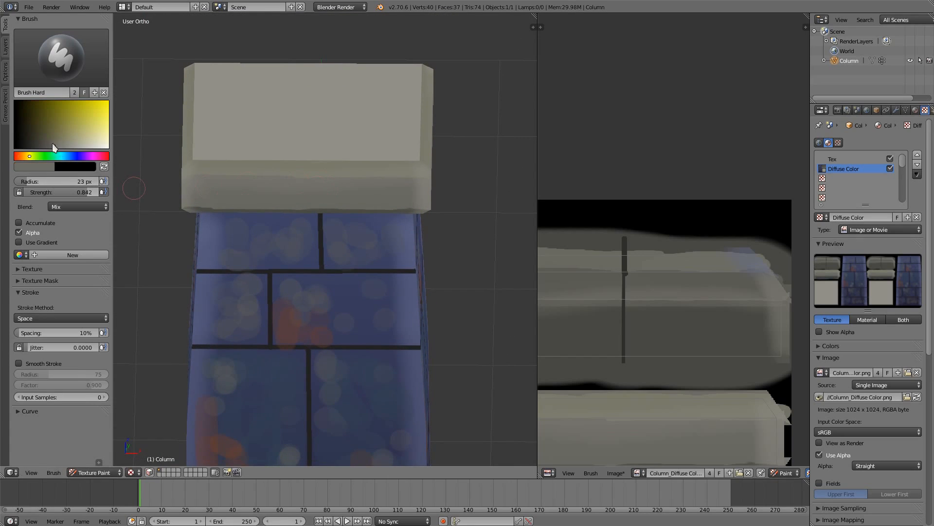
pyautogui.click(351, 196)
pyautogui.click(390, 191)
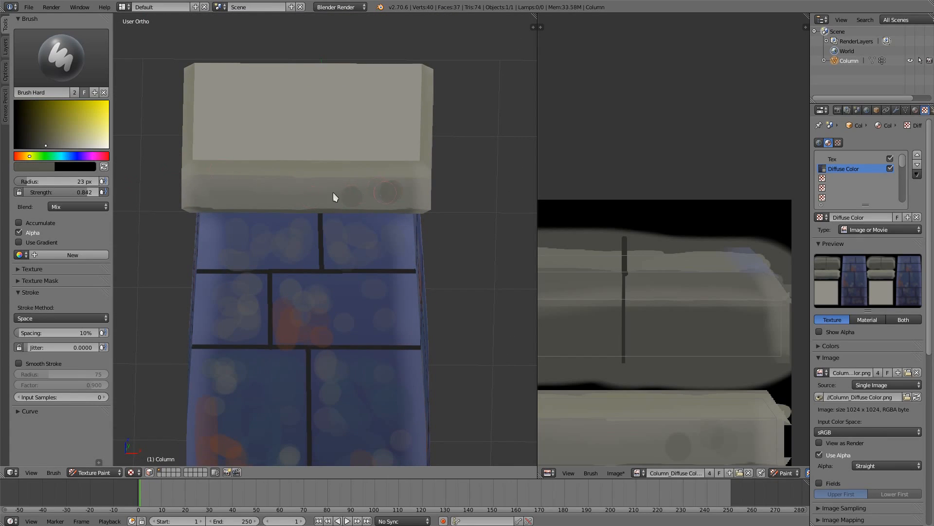
pyautogui.click(333, 192)
pyautogui.click(320, 195)
pyautogui.click(253, 186)
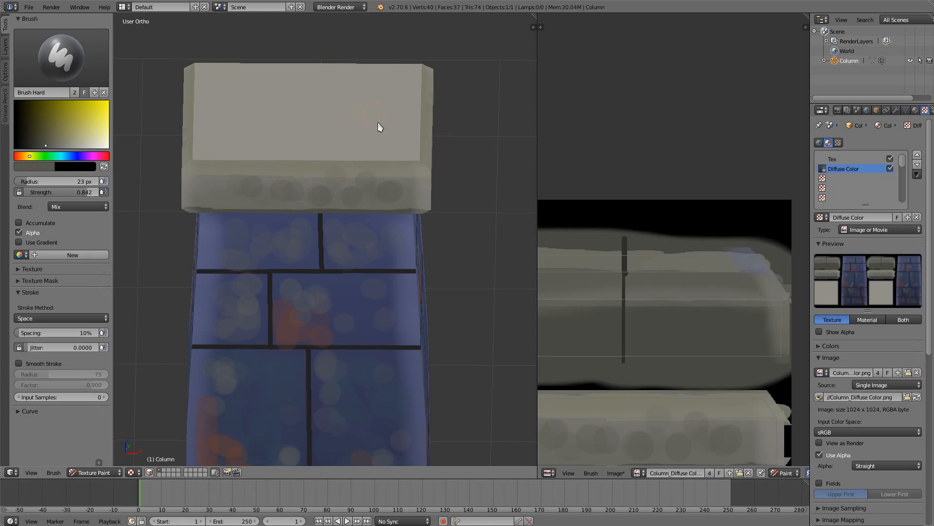
# Enlarge the brush to 39 px and dab overlapping dark gray spots in the cap top's front right corner
pyautogui.moveTo(377, 122); pyautogui.dragTo(361, 166, button='middle')
pyautogui.click(348, 238)
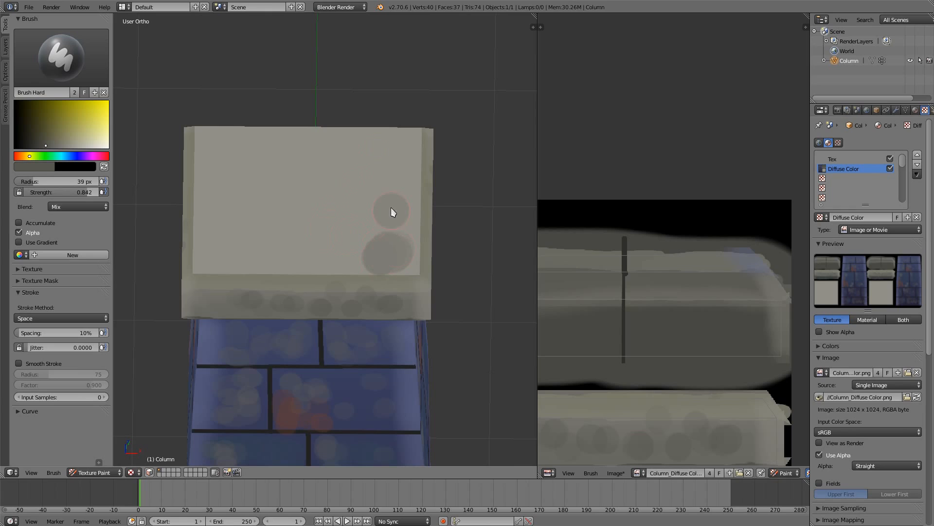
pyautogui.moveTo(390, 208); pyautogui.dragTo(393, 220)
pyautogui.moveTo(365, 231); pyautogui.dragTo(369, 238)
pyautogui.click(338, 238)
pyautogui.click(347, 200)
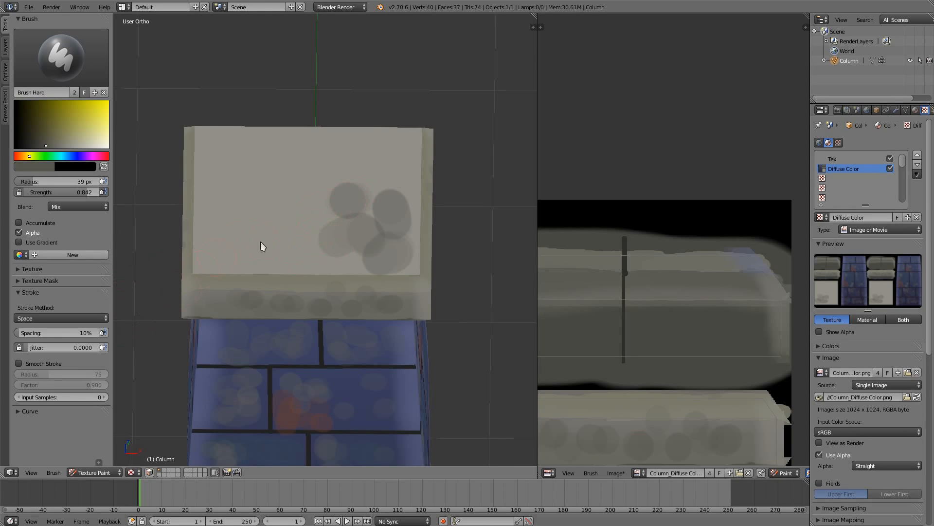
# Continue the 39 px dark gray spots along the cap top's front and left edges
pyautogui.moveTo(263, 247)
pyautogui.mouseDown(button='middle')
pyautogui.moveTo(321, 250)
pyautogui.moveTo(122, 277)
pyautogui.mouseUp(button='middle')
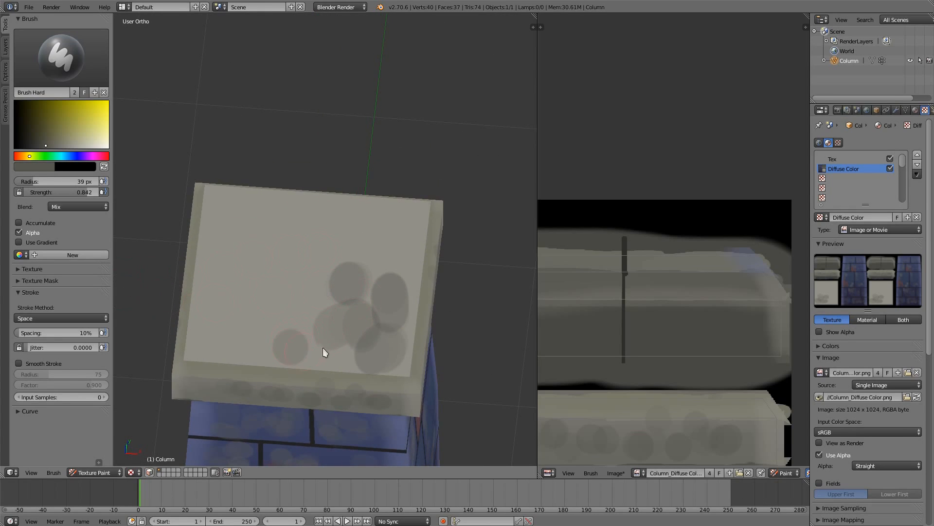
pyautogui.moveTo(217, 341); pyautogui.dragTo(216, 332)
pyautogui.moveTo(240, 346); pyautogui.dragTo(256, 345)
pyautogui.click(221, 288)
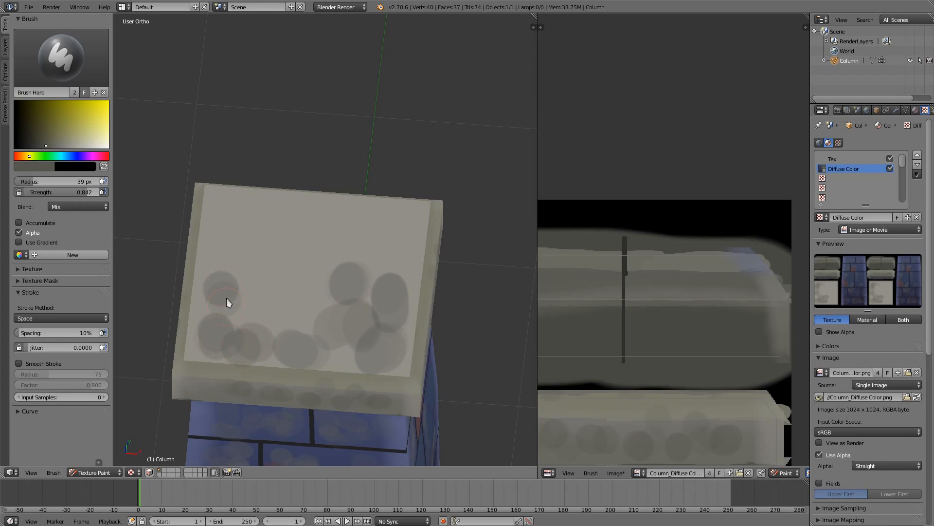
pyautogui.moveTo(225, 302); pyautogui.dragTo(233, 315)
pyautogui.moveTo(262, 314); pyautogui.dragTo(267, 316)
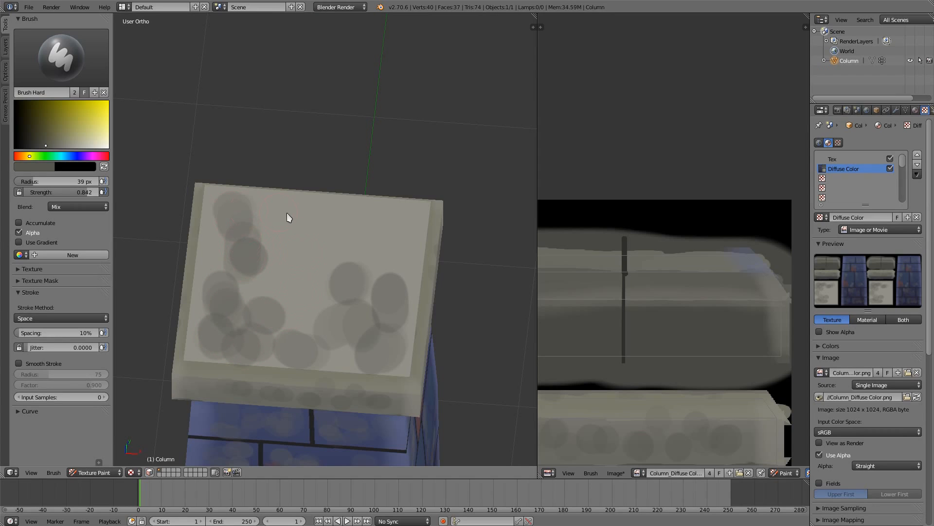
# Dab dark gray 39 px spots along the cap top's back and right edges and in its middle
pyautogui.moveTo(397, 224); pyautogui.dragTo(403, 225)
pyautogui.moveTo(361, 219)
pyautogui.mouseDown()
pyautogui.moveTo(375, 221)
pyautogui.moveTo(347, 217)
pyautogui.mouseUp()
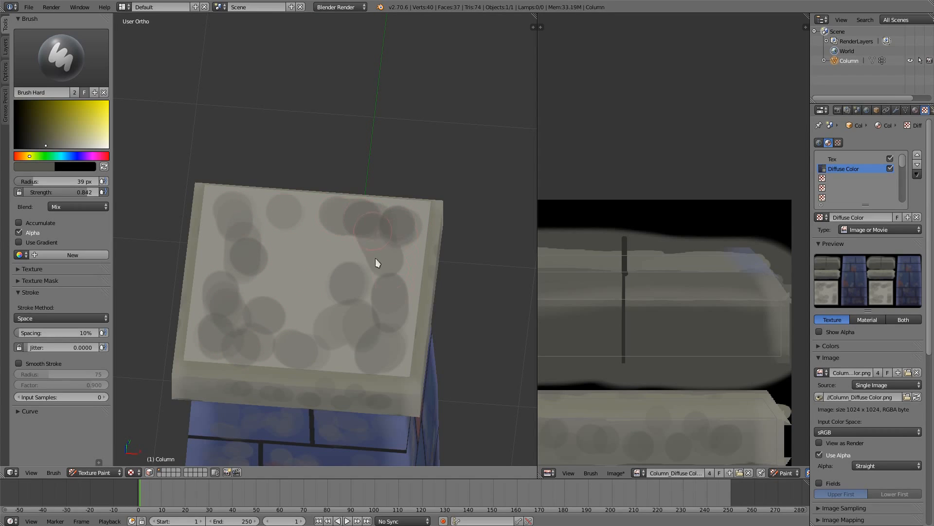
pyautogui.moveTo(375, 258)
pyautogui.mouseDown()
pyautogui.moveTo(400, 282)
pyautogui.moveTo(388, 298)
pyautogui.mouseUp()
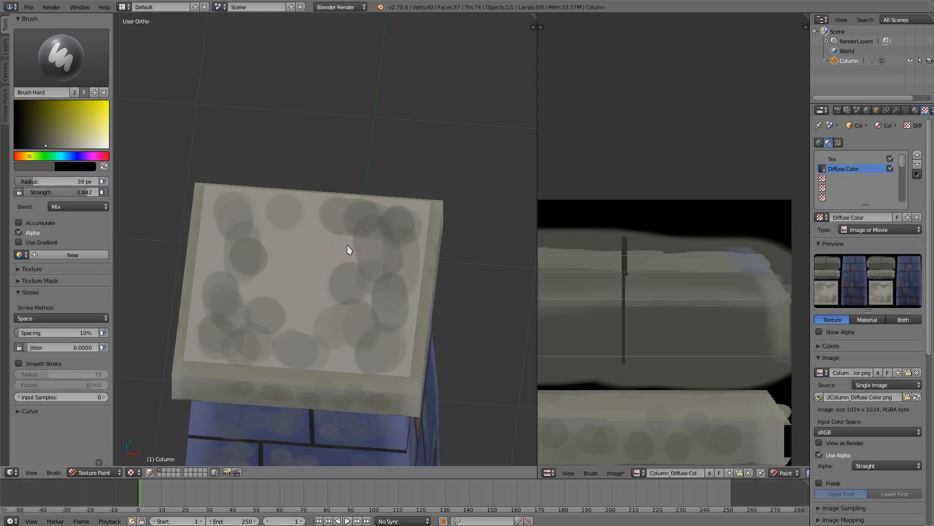
pyautogui.click(318, 224)
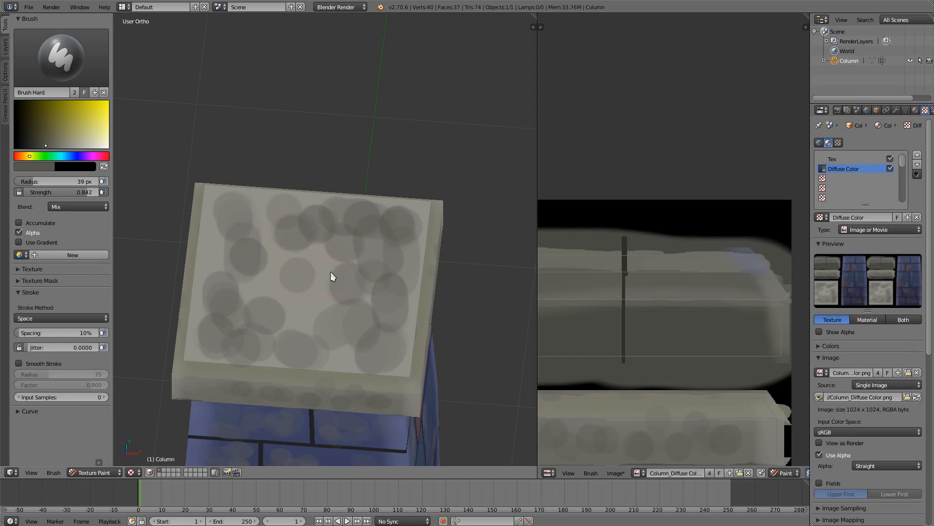
# Sample a mid gray from the cap's top and blend the dark spots along its left side
pyautogui.moveTo(323, 250); pyautogui.dragTo(322, 256, button='middle')
pyautogui.press('s')
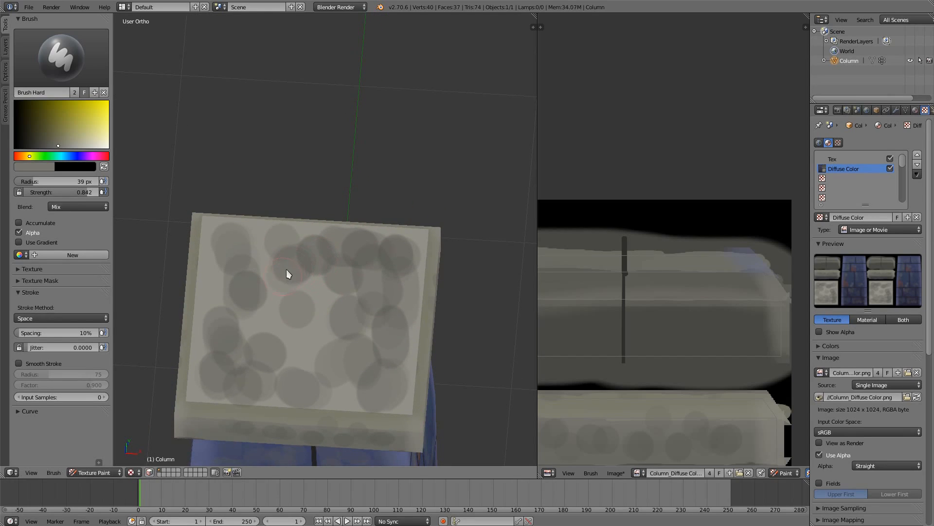
pyautogui.moveTo(245, 324); pyautogui.dragTo(225, 343)
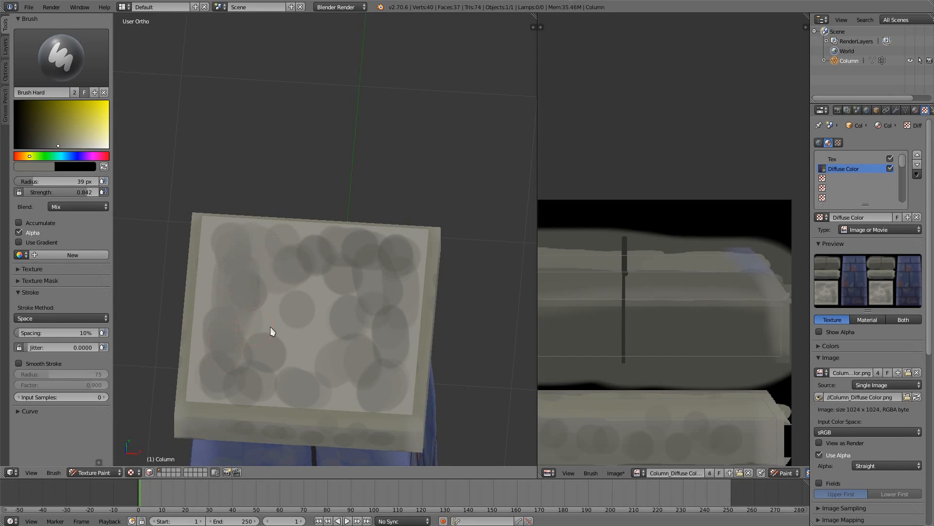
# Sample the base's dark gray and dab faint 39 px spots on the base's front face
pyautogui.moveTo(375, 372)
pyautogui.mouseDown(button='middle')
pyautogui.moveTo(379, 379)
pyautogui.moveTo(380, 332)
pyautogui.mouseUp(button='middle')
pyautogui.scroll(-1, 387, 364)
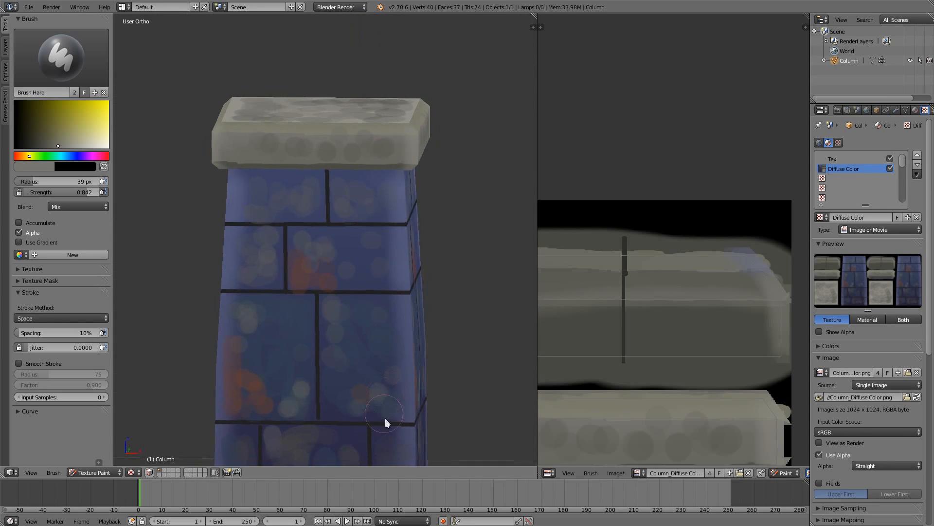
pyautogui.keyDown('shift'); pyautogui.moveTo(375, 388); pyautogui.dragTo(389, 220, button='middle'); pyautogui.keyUp('shift')
pyautogui.moveTo(362, 270); pyautogui.dragTo(372, 253, button='middle')
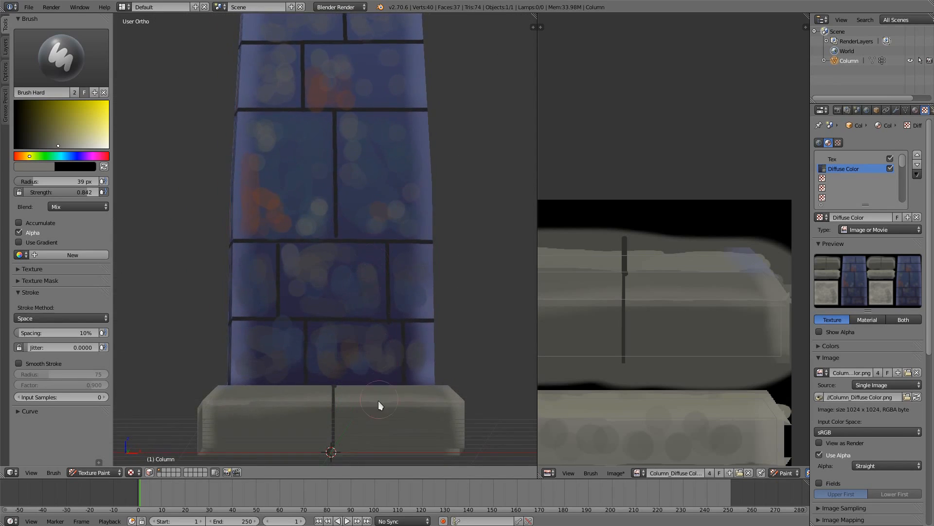
pyautogui.moveTo(378, 401); pyautogui.dragTo(358, 422, button='middle')
pyautogui.press('s')
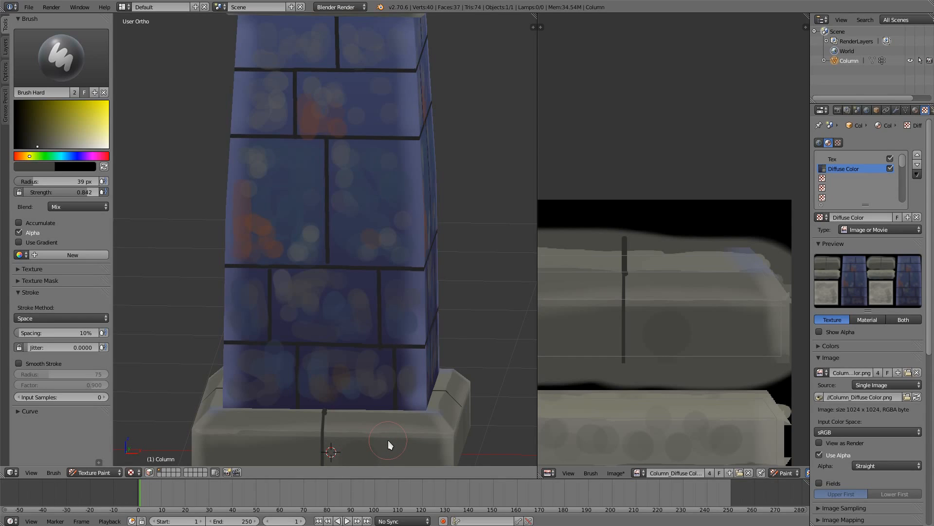
# Reduce the brush radius to 19 px and dab dark gray spots along the base's upper bevel on both sides of the joint
pyautogui.press('f')
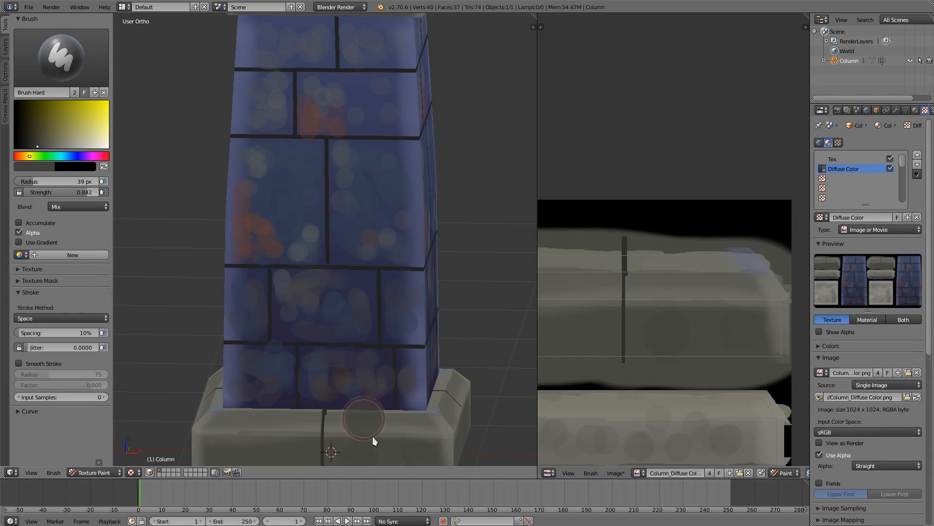
pyautogui.click(365, 426)
pyautogui.click(348, 425)
pyautogui.click(374, 423)
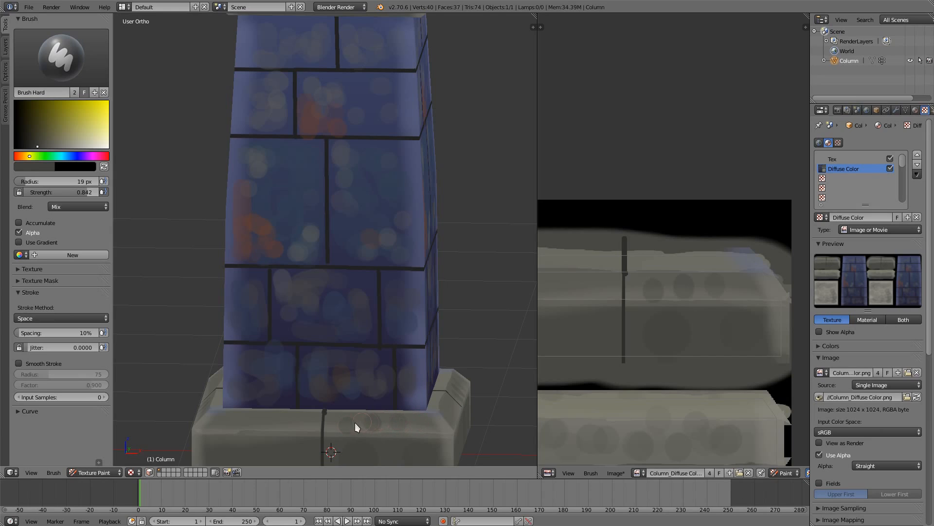
pyautogui.click(373, 423)
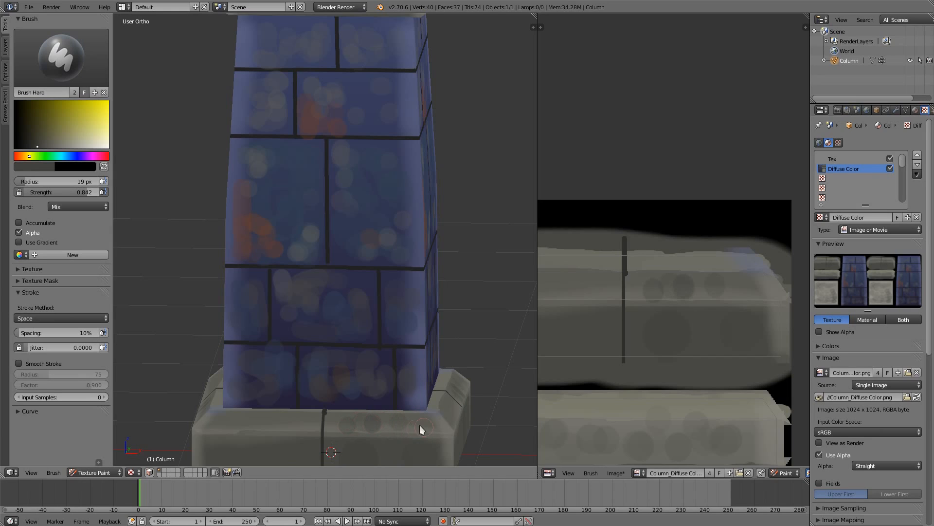
pyautogui.click(273, 423)
pyautogui.click(299, 421)
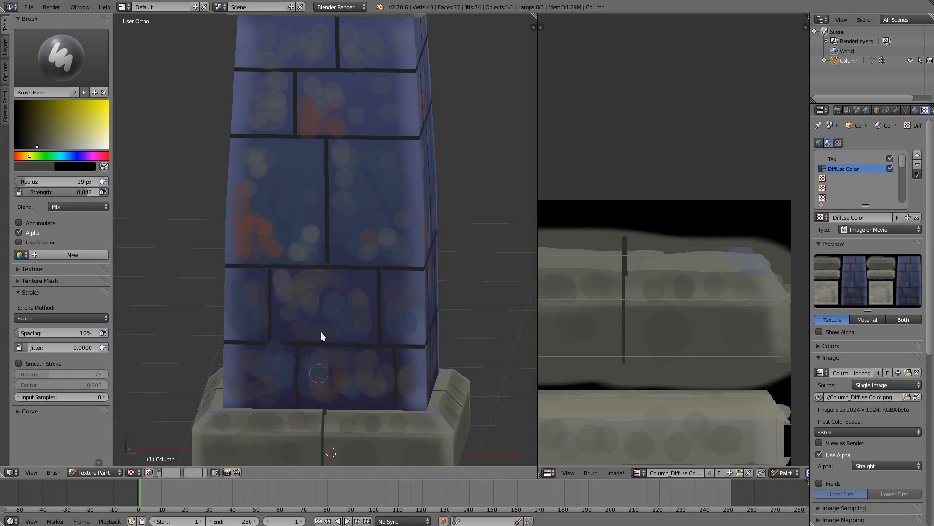
# Sample the shaft's blues and soften the gray spots on the second row's right brick with 19 px strokes
pyautogui.moveTo(320, 319)
pyautogui.mouseDown(button='middle')
pyautogui.moveTo(323, 344)
pyautogui.moveTo(344, 210)
pyautogui.moveTo(377, 219)
pyautogui.moveTo(343, 211)
pyautogui.mouseUp(button='middle')
pyautogui.press('s')
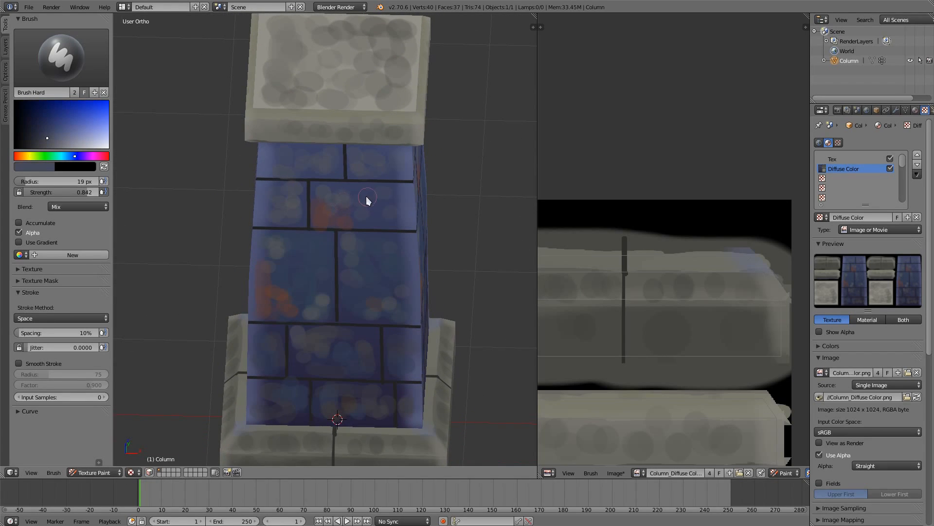
pyautogui.moveTo(387, 205); pyautogui.dragTo(388, 284, button='middle')
pyautogui.scroll(5, 389, 283)
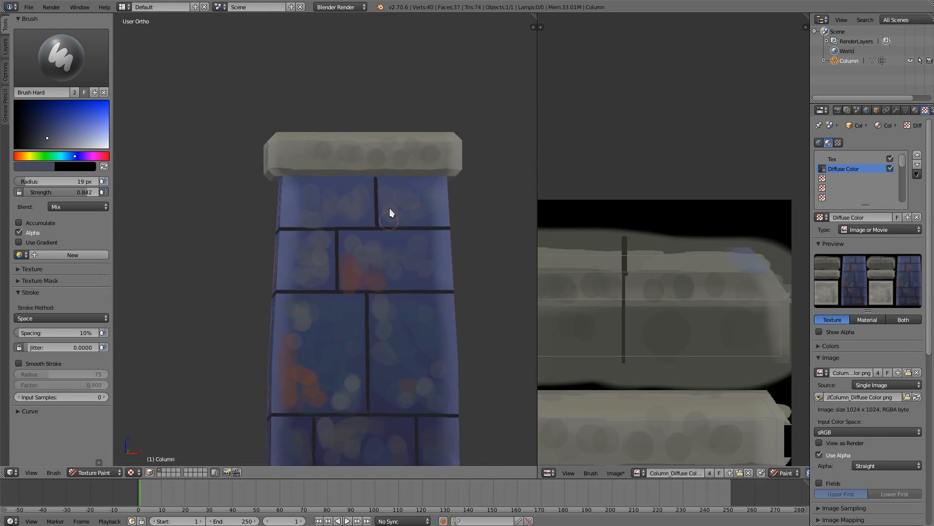
pyautogui.press('s')
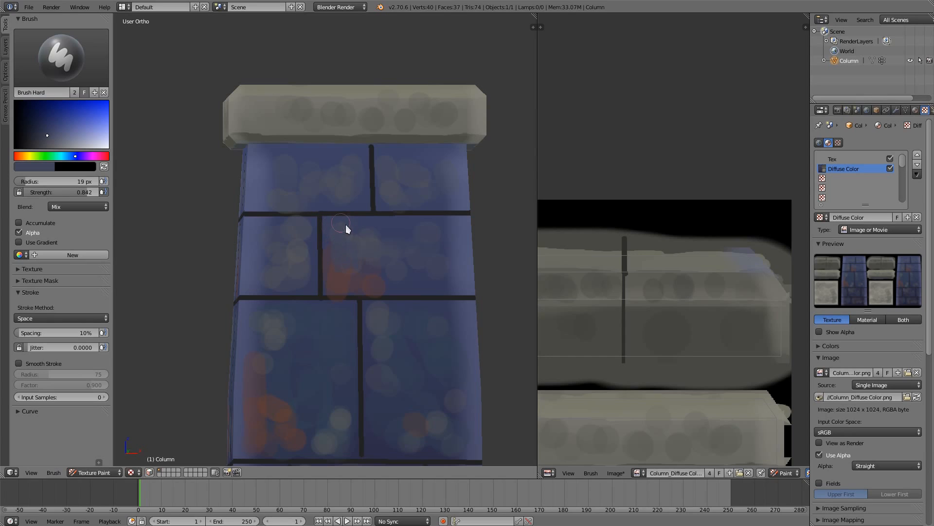
# Resample the muted red and blue on the second row's right brick and blend its orange patch into the surrounding blue
pyautogui.press('s')
pyautogui.press('s')
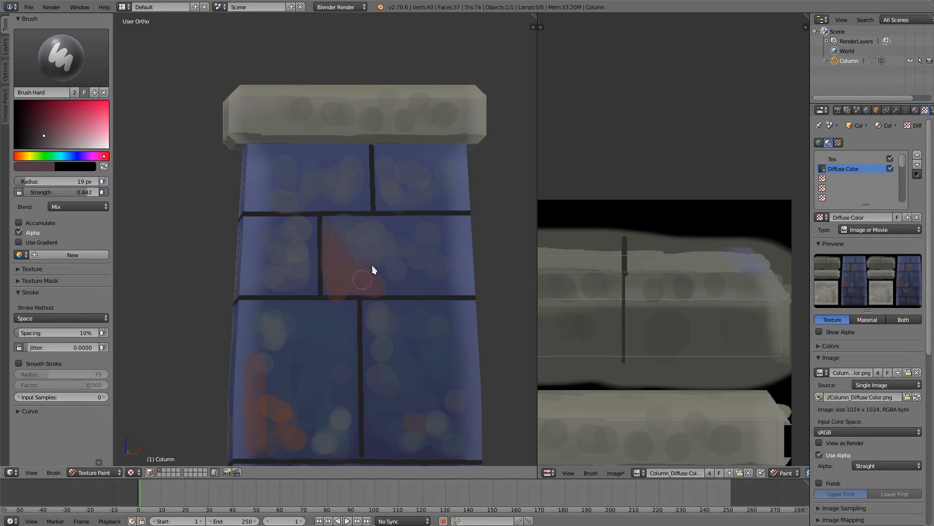
pyautogui.press('s')
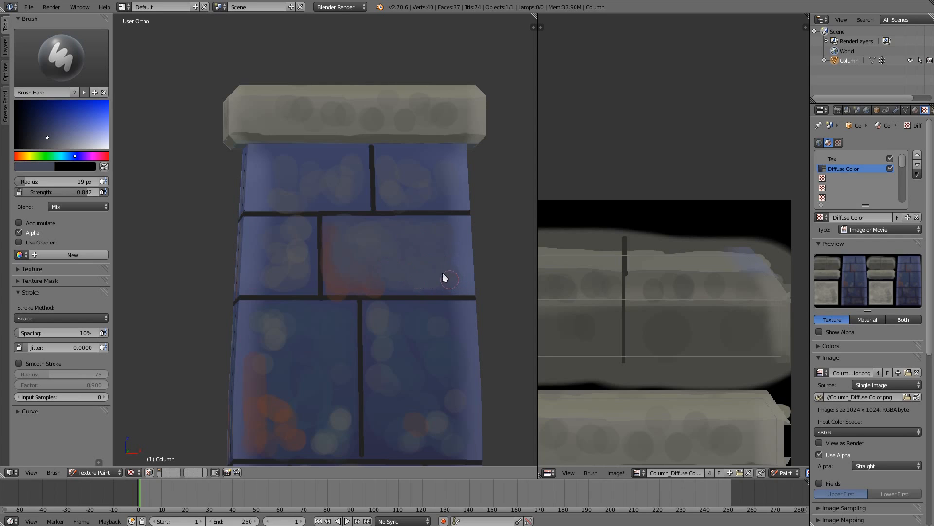
# Sample dark and muted blue tones and paint a darker band along the lower edge of the second row's right brick
pyautogui.press('s')
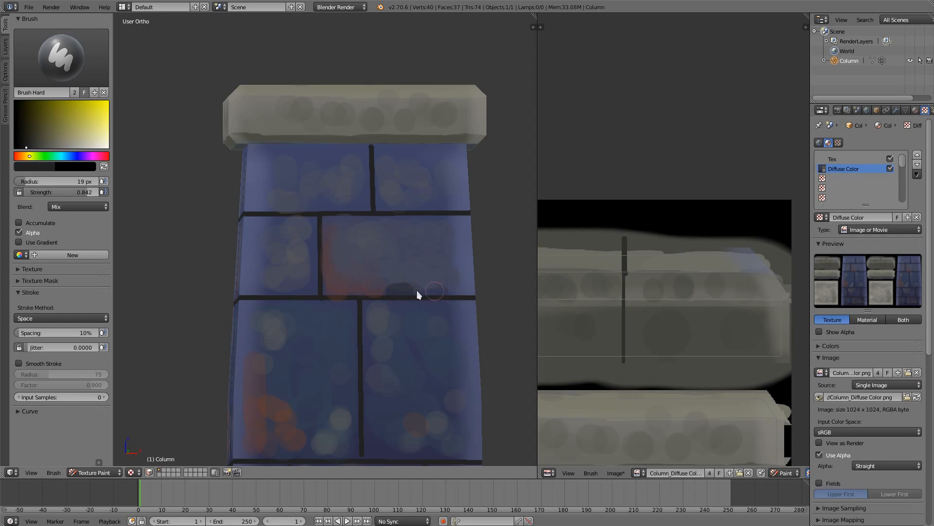
pyautogui.press('s')
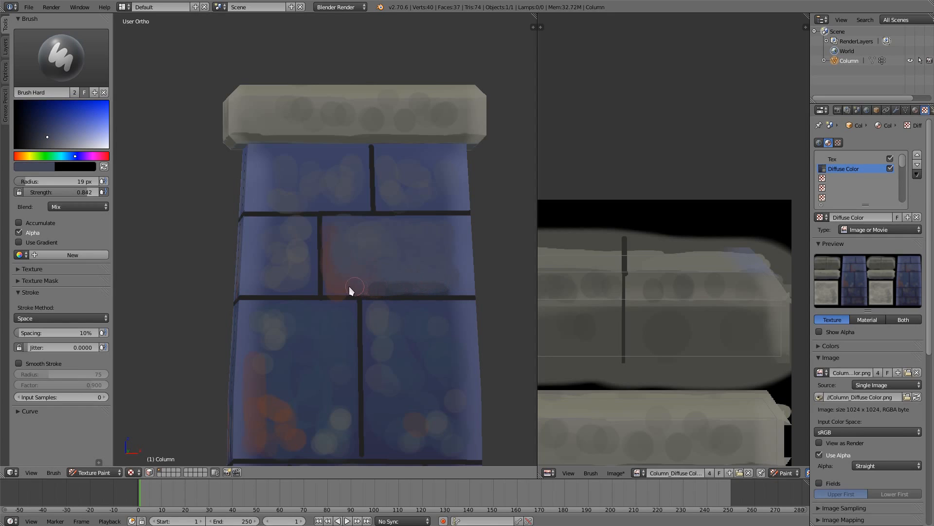
pyautogui.press('s')
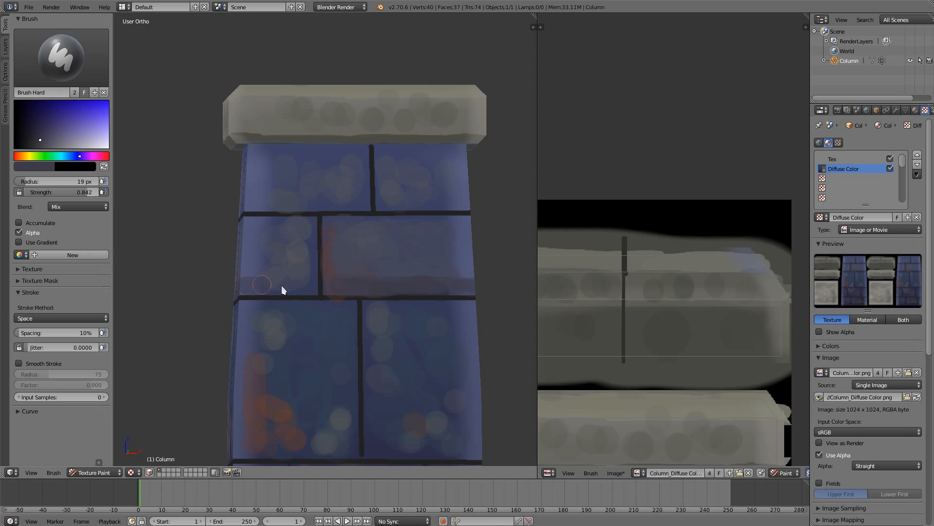
# Sample gray, muted red and blue tones to add a rusty patch low on the second row's left brick and blend it in
pyautogui.press('s')
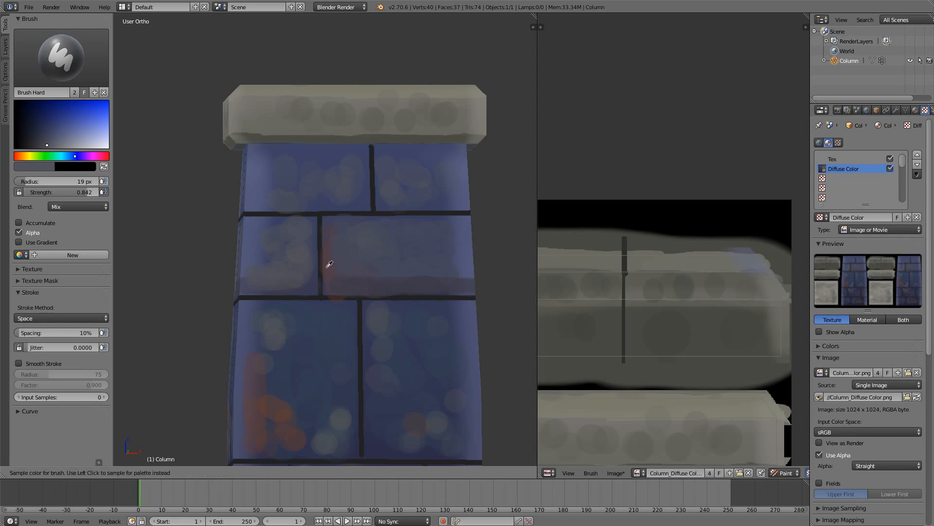
pyautogui.press('s')
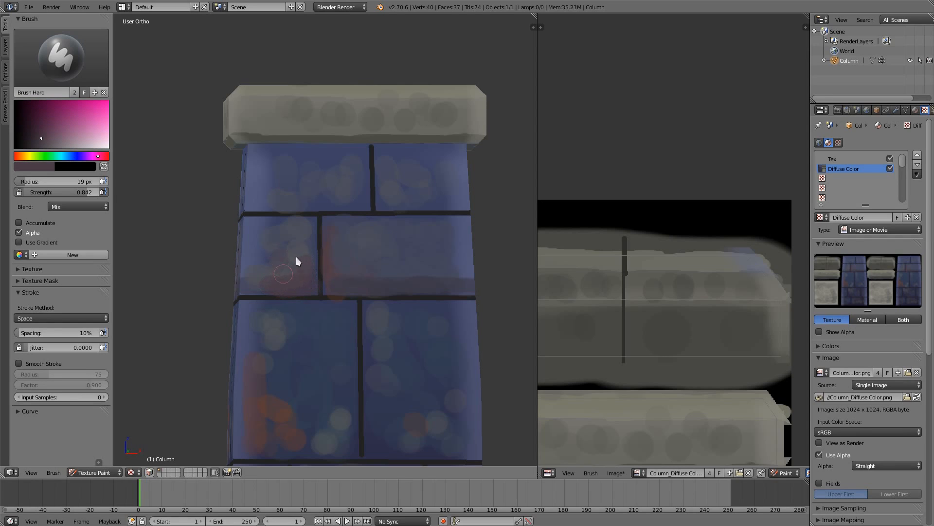
pyautogui.press('s')
pyautogui.click(291, 273)
pyautogui.moveTo(291, 275)
pyautogui.mouseDown()
pyautogui.moveTo(297, 273)
pyautogui.moveTo(264, 242)
pyautogui.mouseUp()
pyautogui.press('s')
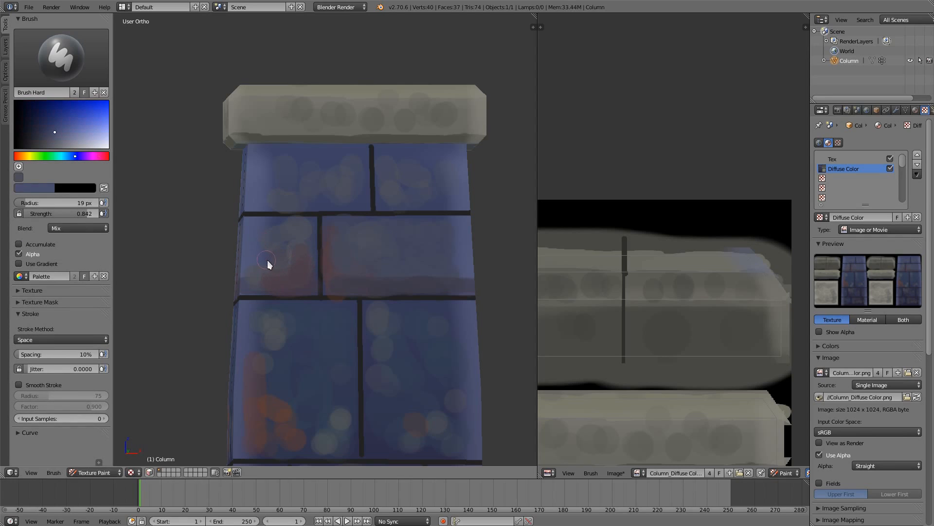
pyautogui.press('s')
pyautogui.press('s')
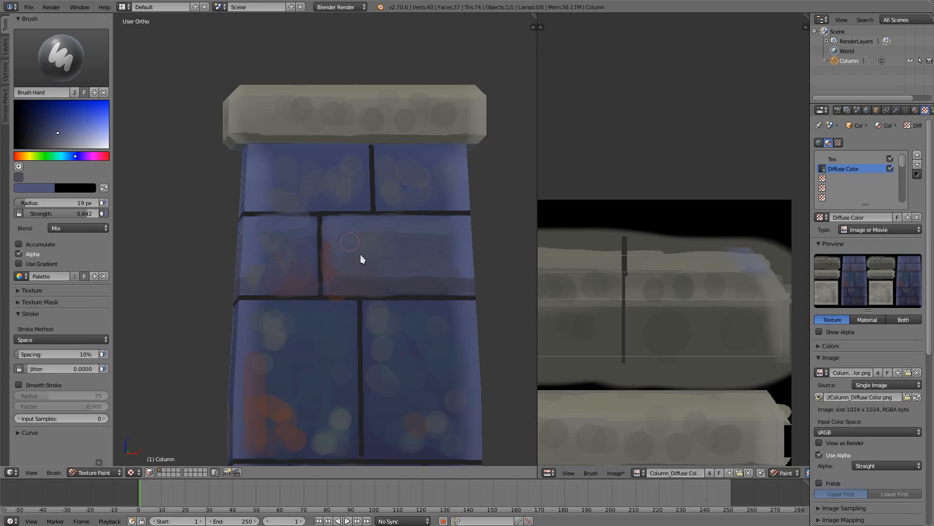
# Sample lighter blue tones and brush horizontal highlights across the upper part of the second row's right brick
pyautogui.press('s')
pyautogui.click(348, 242)
pyautogui.press('s')
# Sample the gray-blue tones and blend the gray spots across the upper part of the third row's left brick
pyautogui.press('s')
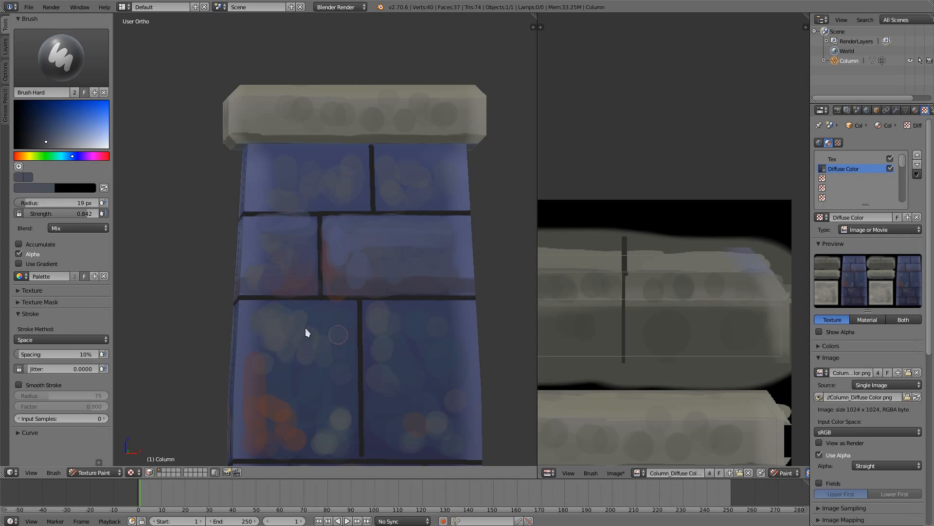
pyautogui.press('s')
pyautogui.press('s')
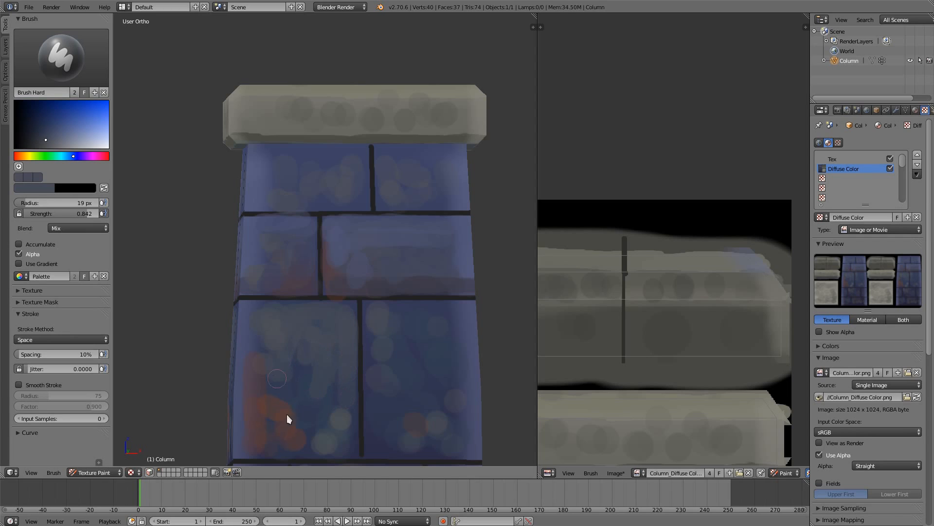
# Sample the surrounding dark blue and purple and soften the orange patch on the third row's left brick
pyautogui.keyDown('shift'); pyautogui.moveTo(317, 300); pyautogui.dragTo(329, 246, button='middle'); pyautogui.keyUp('shift')
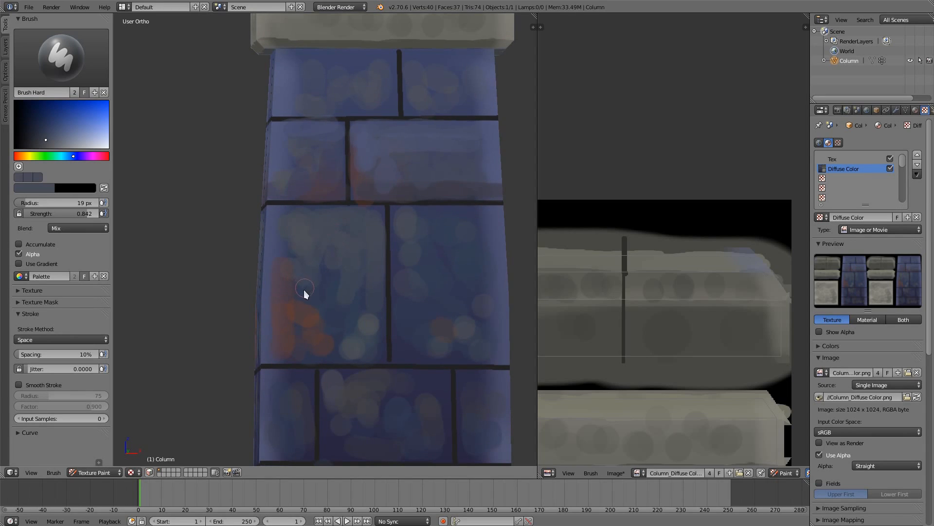
pyautogui.press('s')
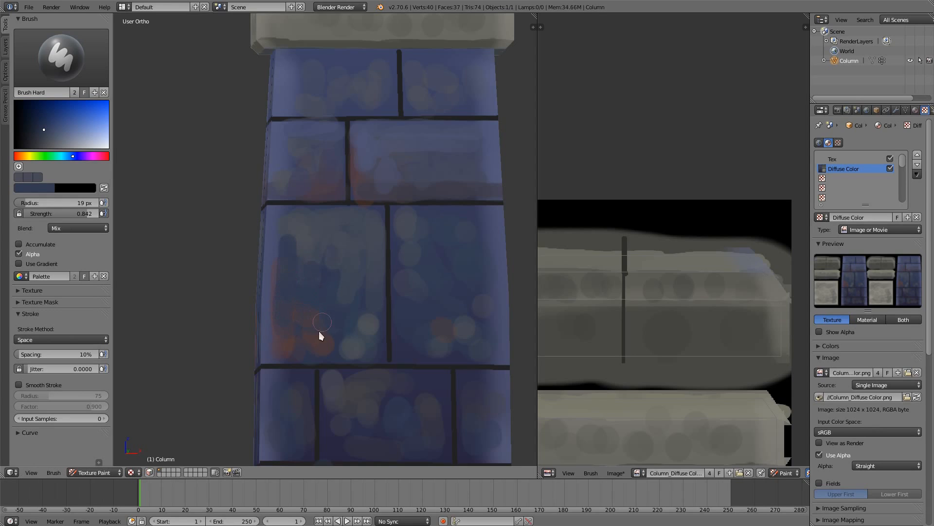
pyautogui.press('s')
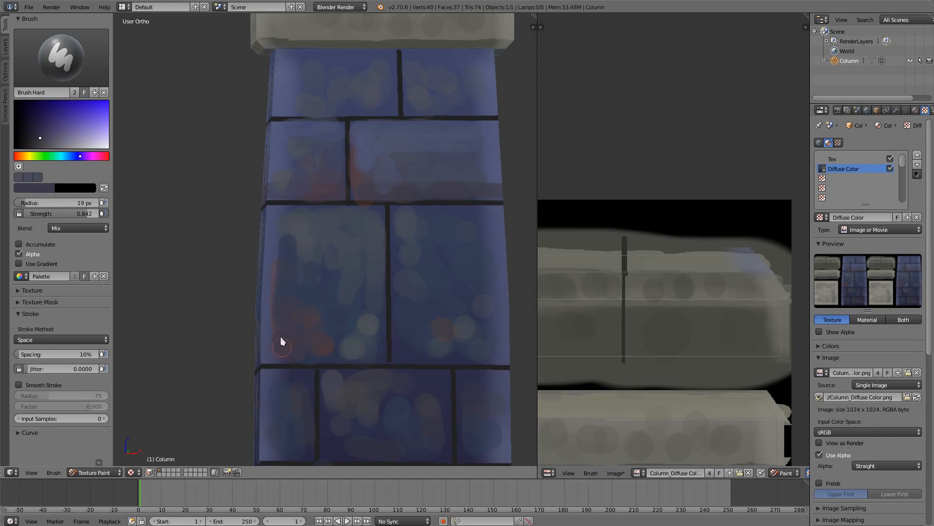
# Paint over the orange patches on the large left brick with blues sampled from the surrounding stone
pyautogui.press('s')
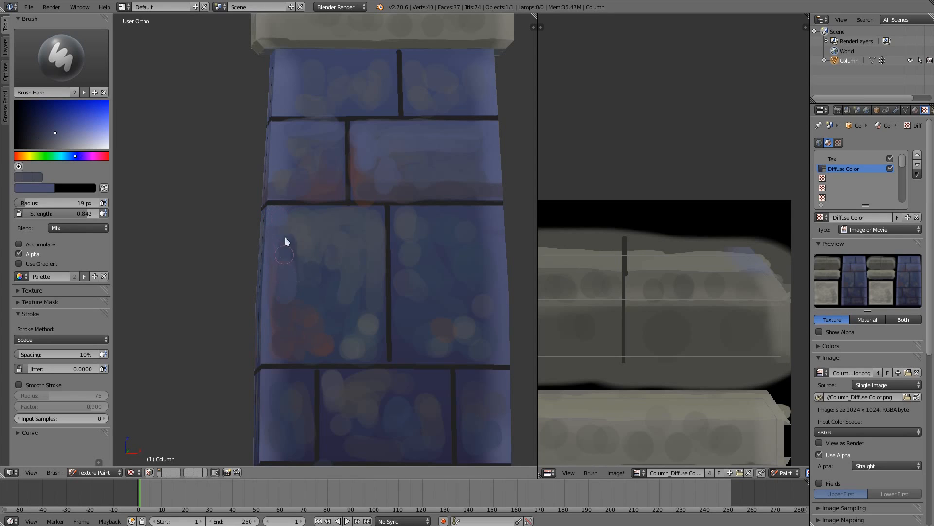
pyautogui.moveTo(281, 343); pyautogui.dragTo(304, 336)
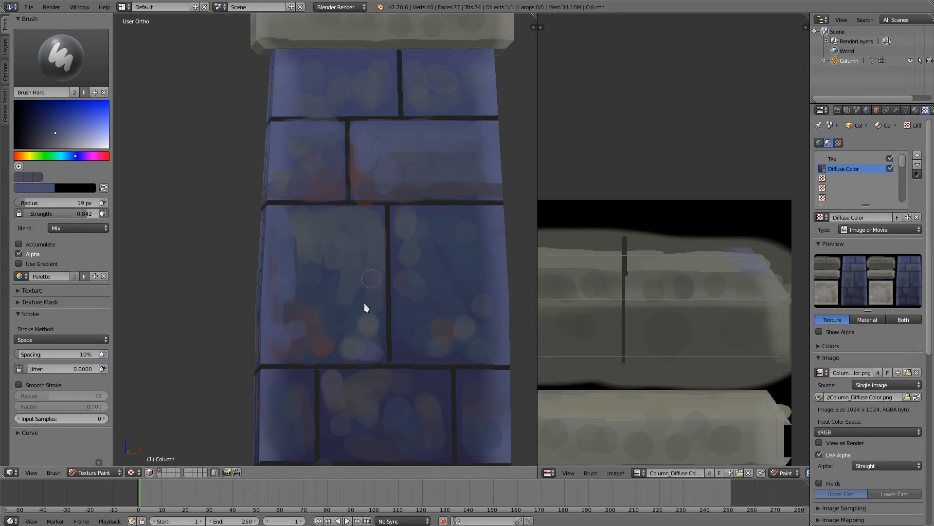
pyautogui.press('s')
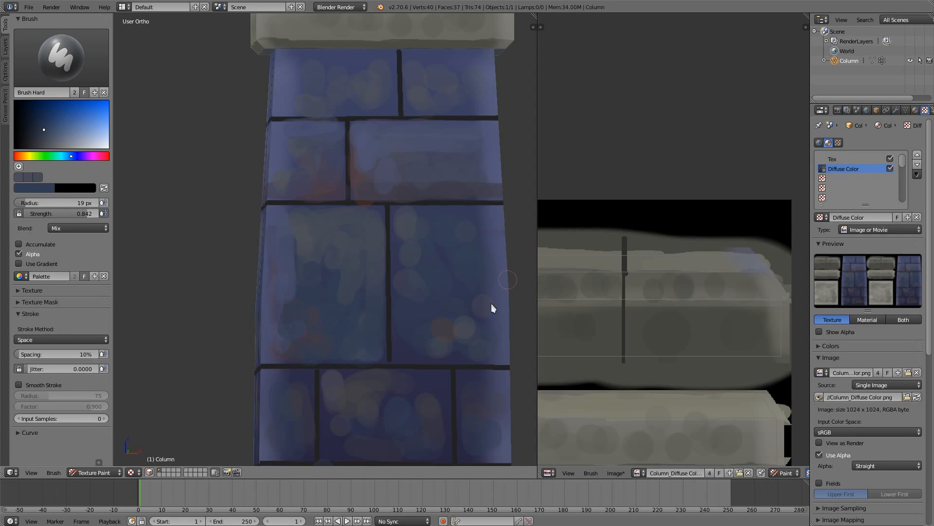
# Paint out the pale round spots on the upper part of the large right brick with sampled blue
pyautogui.press('s')
pyautogui.press('s')
pyautogui.moveTo(409, 225)
pyautogui.mouseDown()
pyautogui.moveTo(466, 219)
pyautogui.moveTo(474, 227)
pyautogui.mouseUp()
pyautogui.press('s')
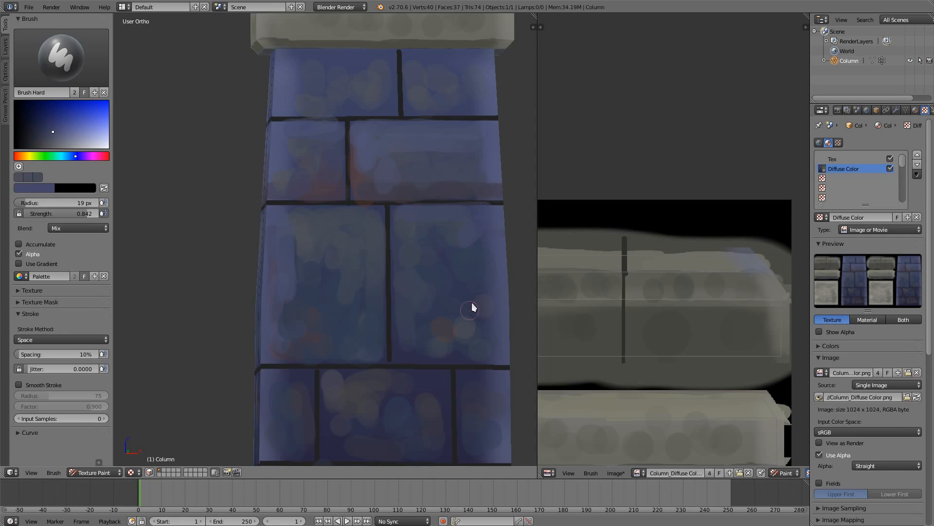
# Enlarge the brush radius to 38 px and smooth the centres of both large bricks with sampled dark blues
pyautogui.press('f')
pyautogui.click(470, 304)
pyautogui.press('s')
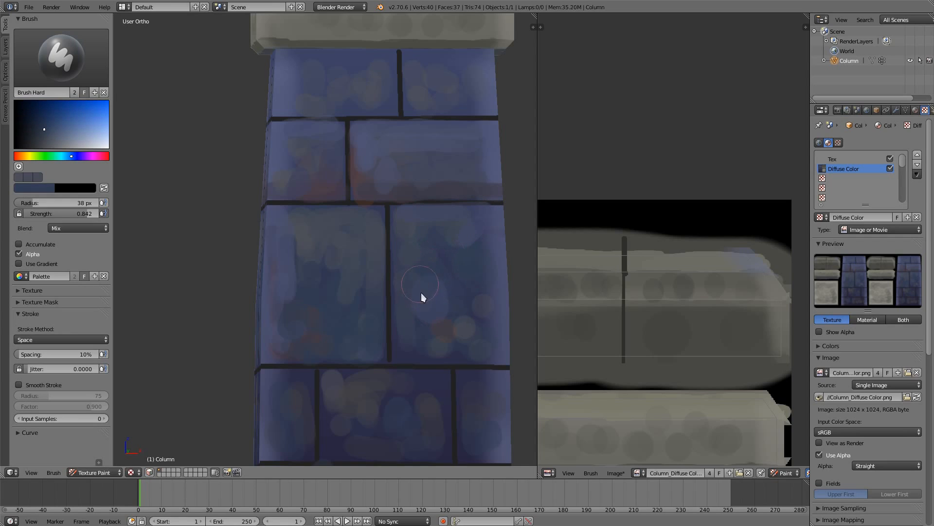
pyautogui.moveTo(443, 260); pyautogui.dragTo(472, 248)
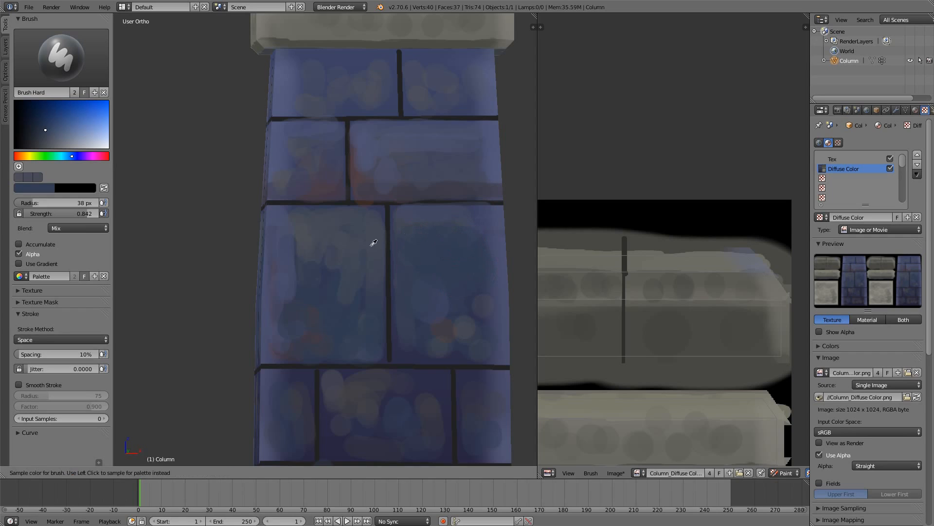
pyautogui.press('s')
pyautogui.press('s')
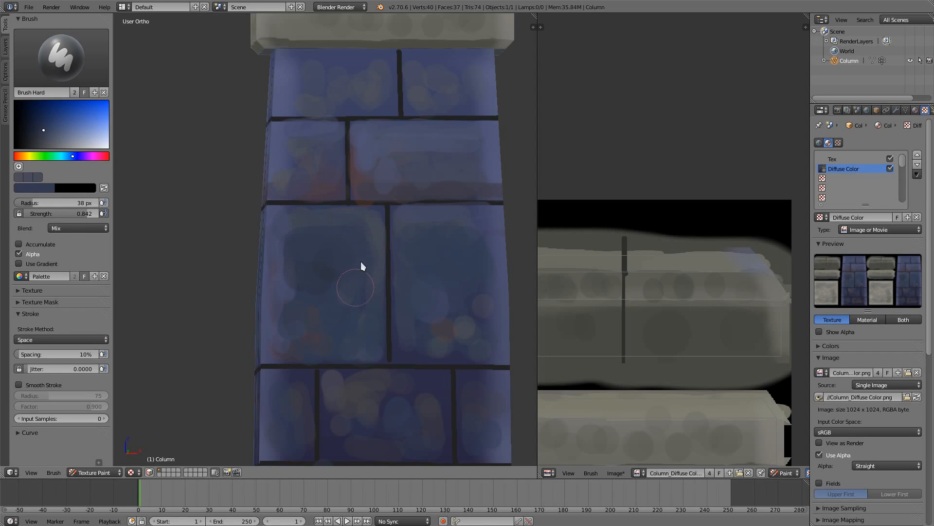
pyautogui.press('s')
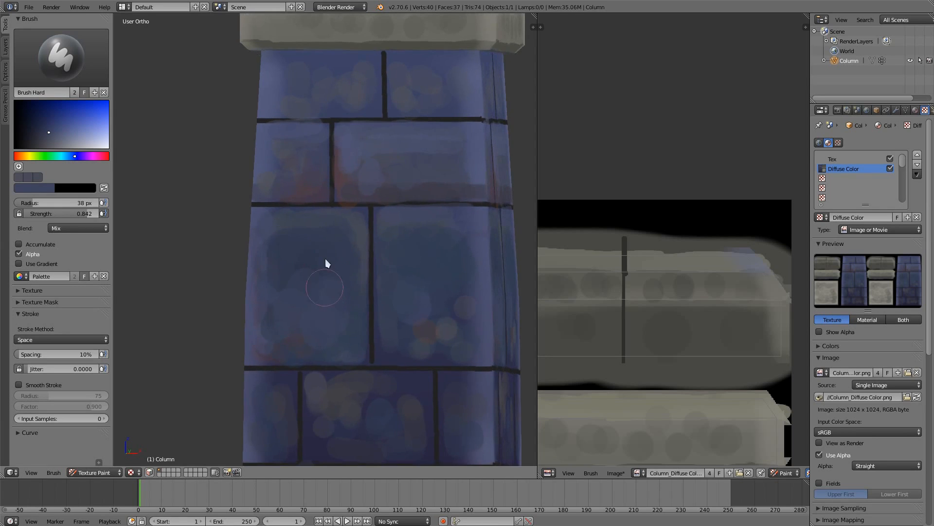
# Blend away the blotches on the three bricks in the row below the large ones using sampled blues
pyautogui.keyDown('shift'); pyautogui.moveTo(328, 263); pyautogui.dragTo(346, 152, button='middle'); pyautogui.keyUp('shift')
pyautogui.moveTo(348, 288); pyautogui.dragTo(386, 299)
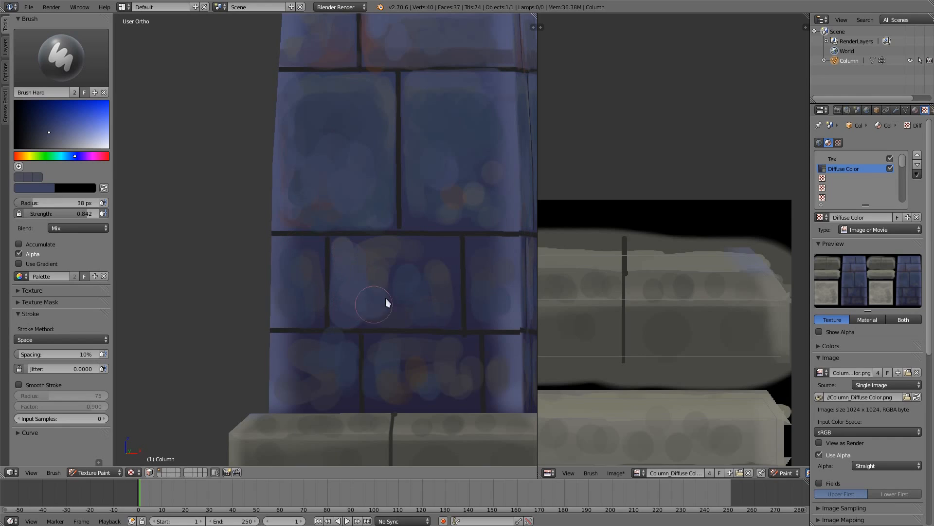
pyautogui.press('s')
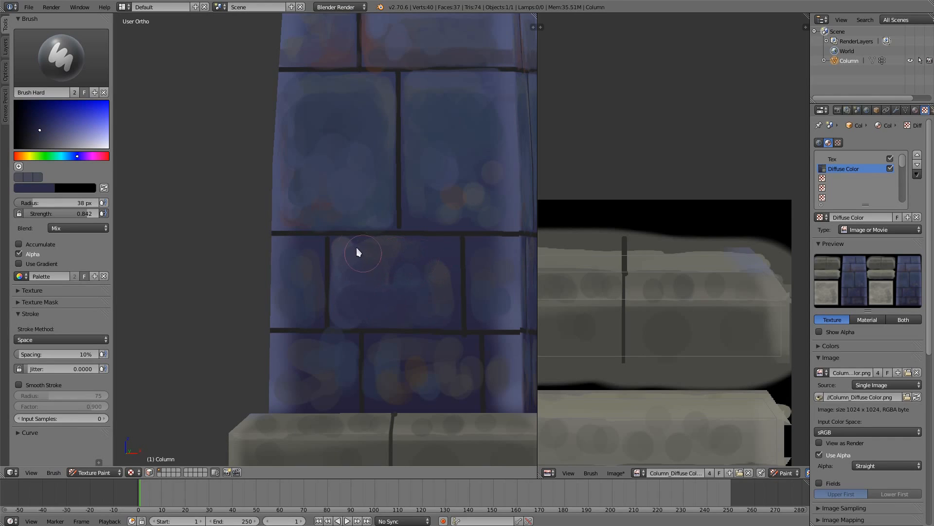
pyautogui.press('s')
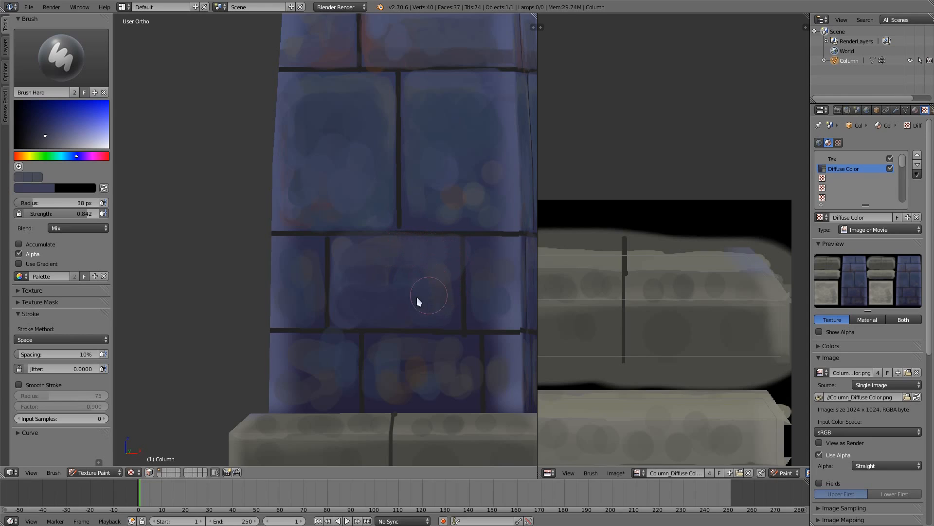
pyautogui.press('s')
pyautogui.moveTo(494, 306); pyautogui.dragTo(493, 301)
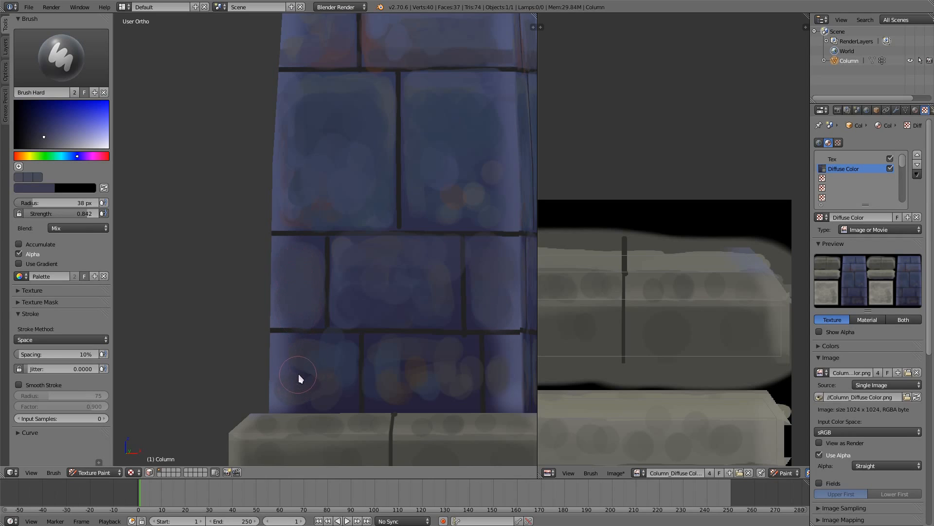
# Cover the mottled spots on the lowest row's left brick with sampled dark blue
pyautogui.press('s')
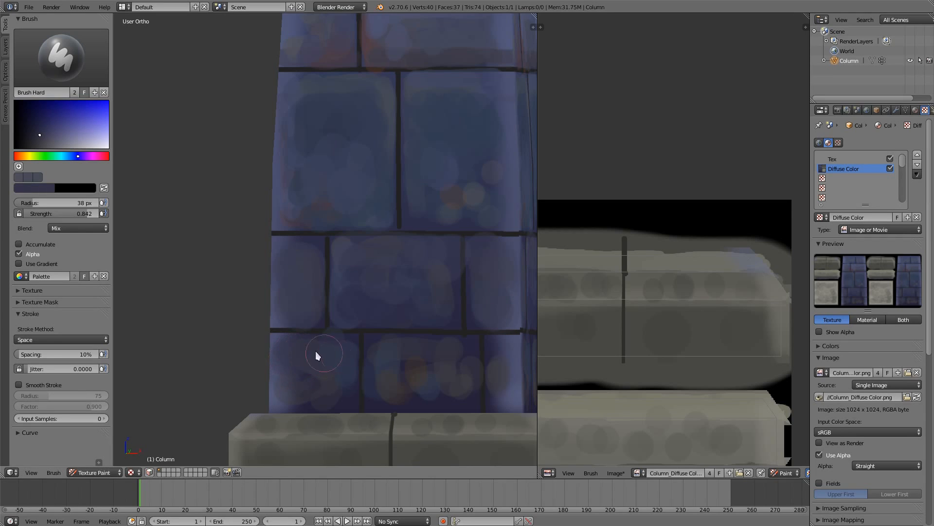
pyautogui.moveTo(316, 352); pyautogui.dragTo(297, 383)
pyautogui.press('s')
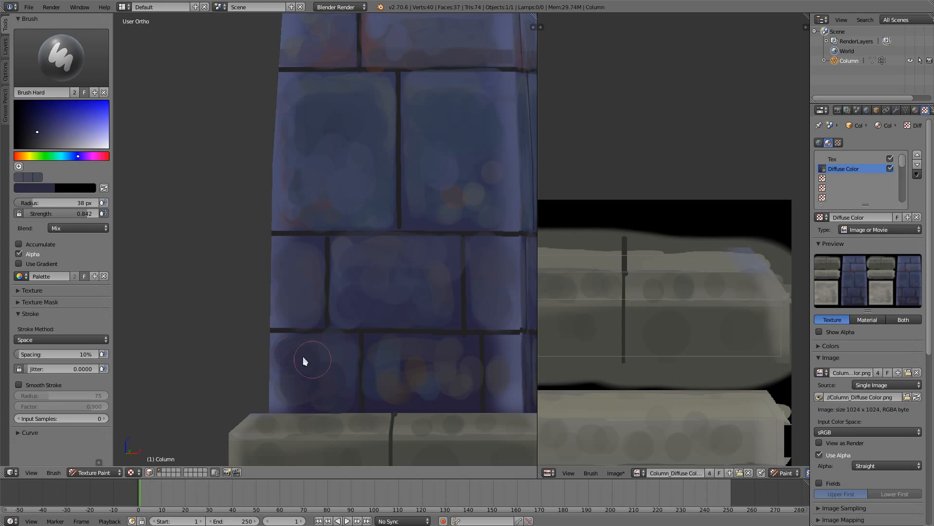
# Sample a lighter blue and, with a 12 px brush, paint highlights along the upper edges of the bricks in the two lowest rows
pyautogui.press('s')
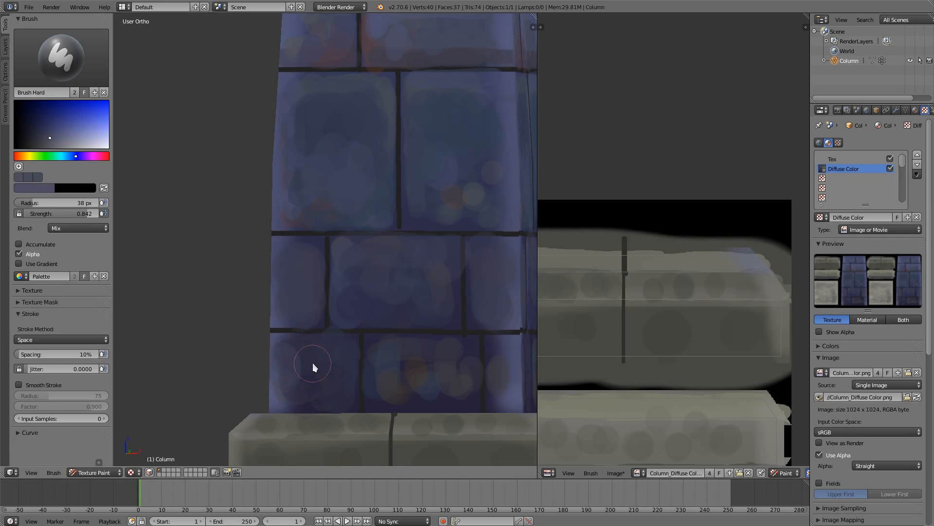
pyautogui.click(297, 366)
pyautogui.moveTo(279, 337); pyautogui.dragTo(349, 337)
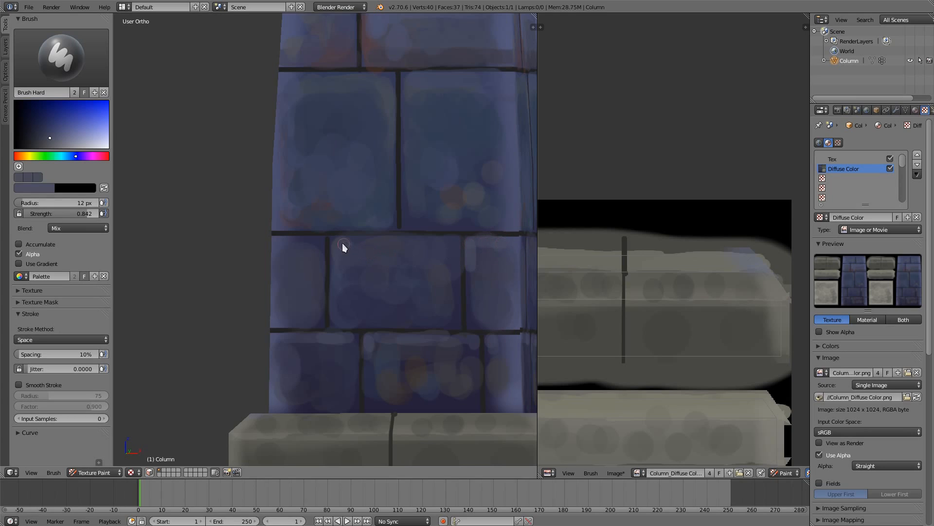
pyautogui.moveTo(339, 243); pyautogui.dragTo(420, 244)
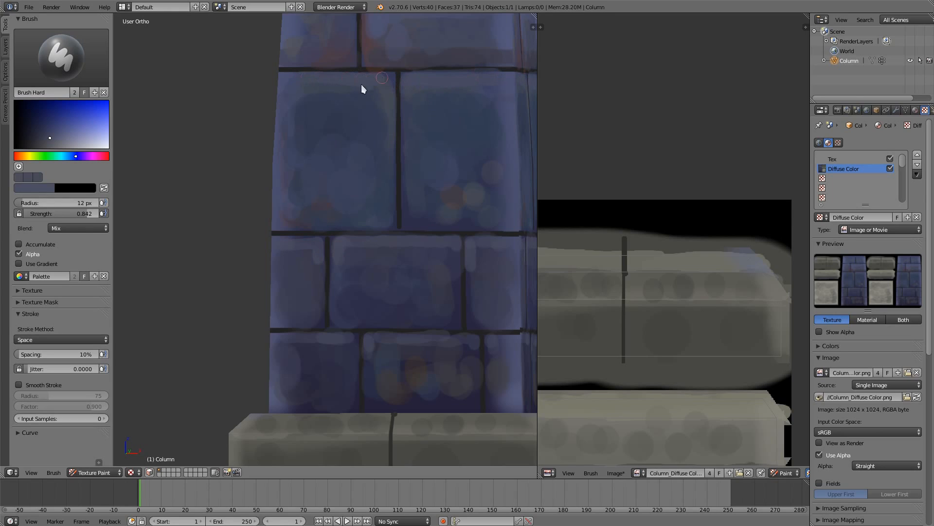
# Lighten the brush blue and paint edge highlights on the two large bricks and the bricks above them
pyautogui.click(58, 140)
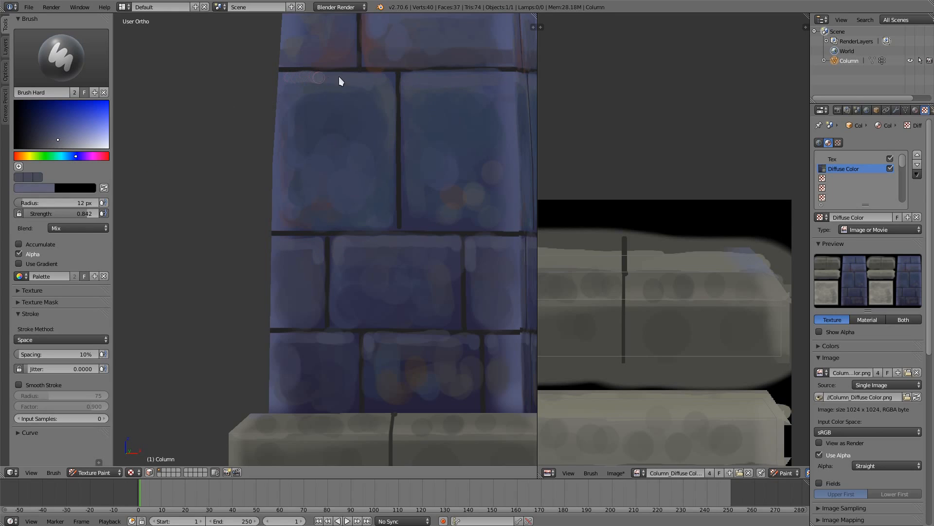
pyautogui.moveTo(340, 78); pyautogui.dragTo(489, 78)
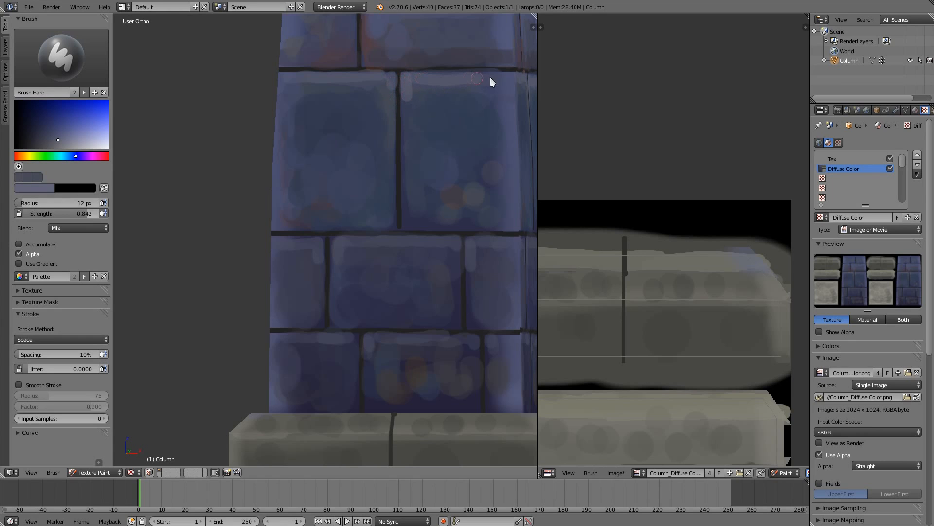
pyautogui.moveTo(441, 120)
pyautogui.keyDown('shift'); pyautogui.mouseDown(button='middle')
pyautogui.moveTo(428, 179)
pyautogui.moveTo(432, 293)
pyautogui.mouseUp(button='middle'); pyautogui.keyUp('shift')
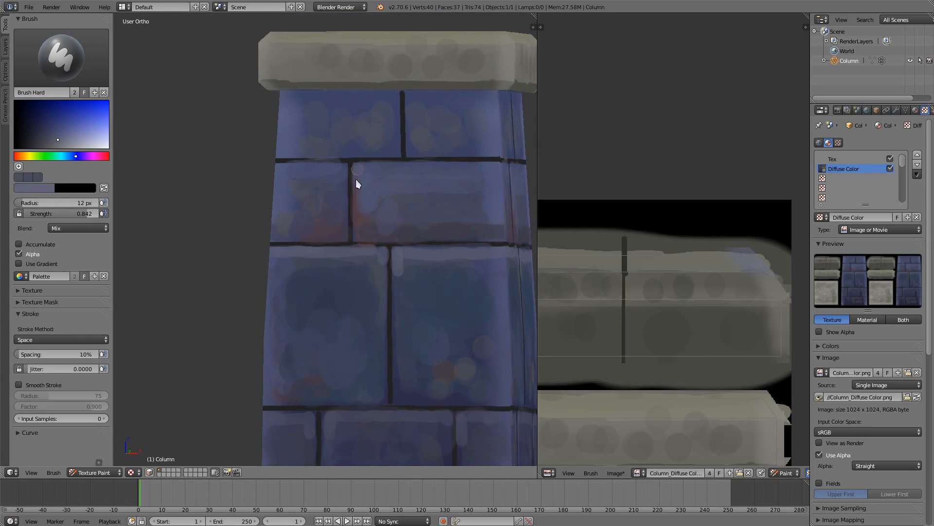
pyautogui.moveTo(378, 167); pyautogui.dragTo(471, 167)
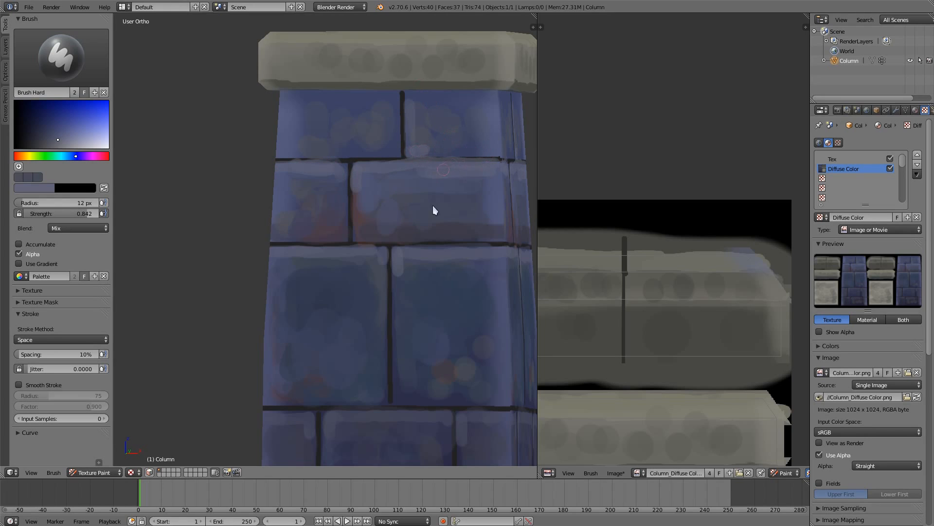
# Sample the stone's grey-green and paint over the dark spots on the left half of the base's sloped face
pyautogui.scroll(-3, 434, 206)
pyautogui.keyDown('shift'); pyautogui.moveTo(398, 433); pyautogui.dragTo(356, 313, button='middle'); pyautogui.keyUp('shift')
pyautogui.scroll(2, 357, 312)
pyautogui.moveTo(365, 273); pyautogui.dragTo(372, 307, button='middle')
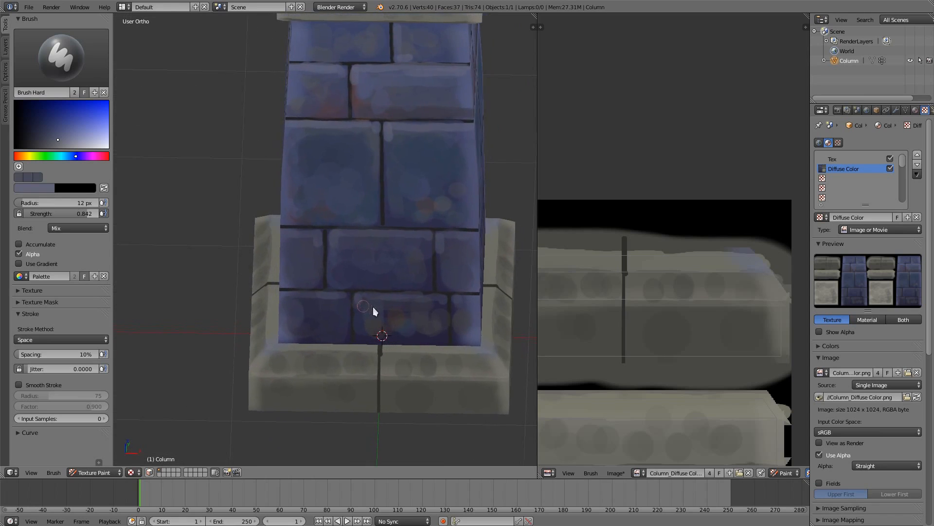
pyautogui.scroll(2, 427, 315)
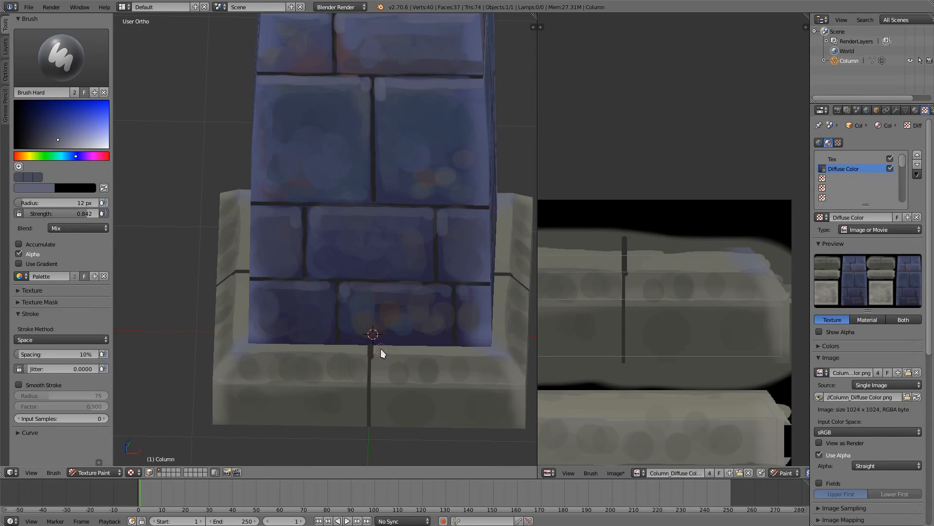
pyautogui.press('s')
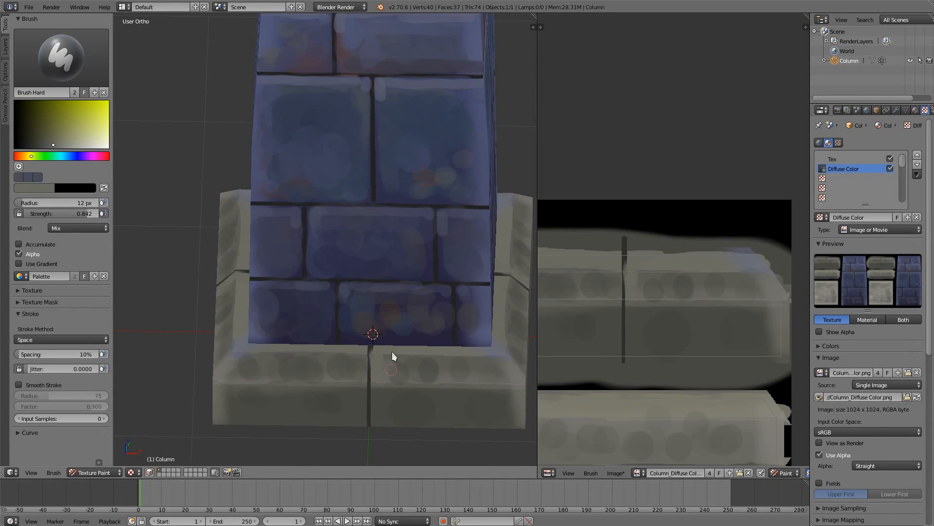
pyautogui.moveTo(359, 386)
pyautogui.mouseDown()
pyautogui.moveTo(304, 372)
pyautogui.moveTo(238, 382)
pyautogui.moveTo(298, 362)
pyautogui.mouseUp()
# Choose a lighter grey-green and, with an 8 px brush, paint a highlight along the inner upper edge of the base
pyautogui.click(71, 146)
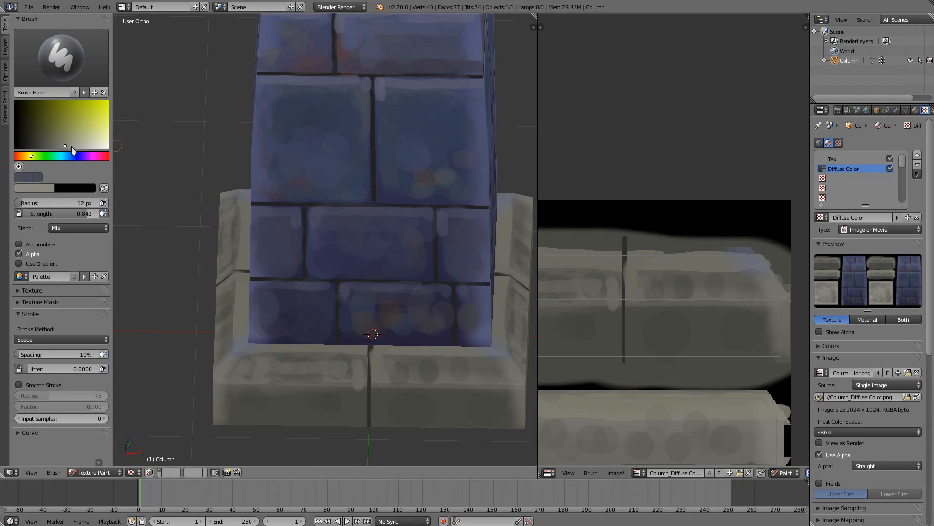
pyautogui.press('[')
pyautogui.press('[')
pyautogui.press('[')
pyautogui.moveTo(244, 354); pyautogui.dragTo(502, 352)
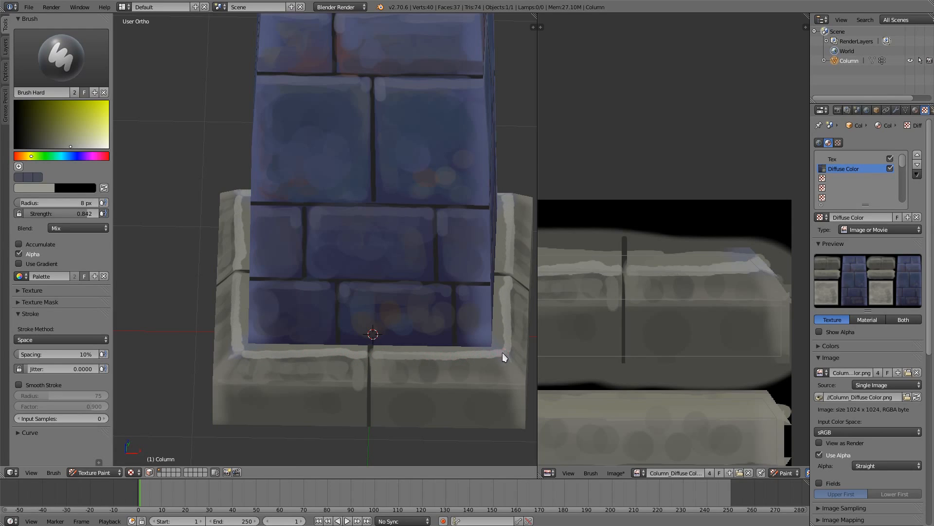
pyautogui.moveTo(377, 385); pyautogui.dragTo(524, 384)
pyautogui.moveTo(237, 378); pyautogui.dragTo(437, 352, button='middle')
pyautogui.moveTo(519, 371); pyautogui.dragTo(510, 371)
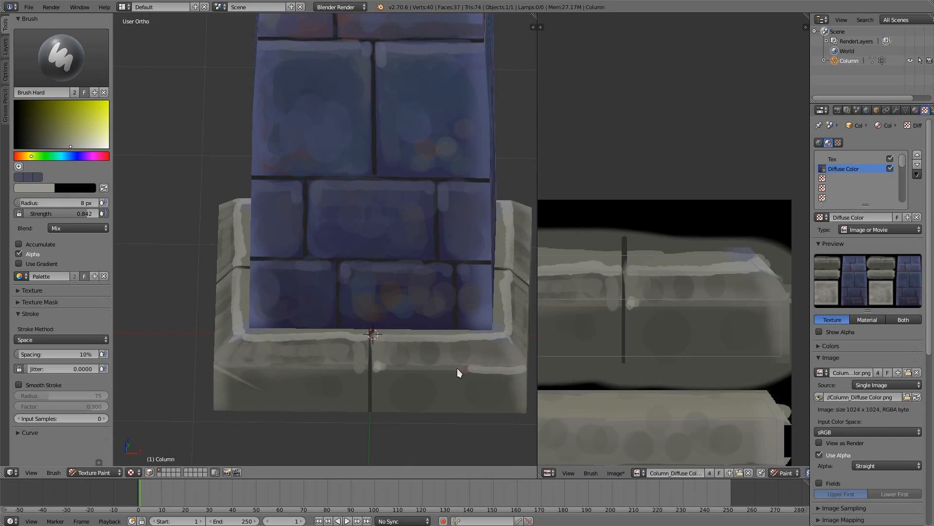
pyautogui.hotkey('ctrl', 'z')
# Paint a light highlight along the outer edge of the base's sloped face on both sides of the joint
pyautogui.moveTo(447, 376); pyautogui.dragTo(408, 368, button='middle')
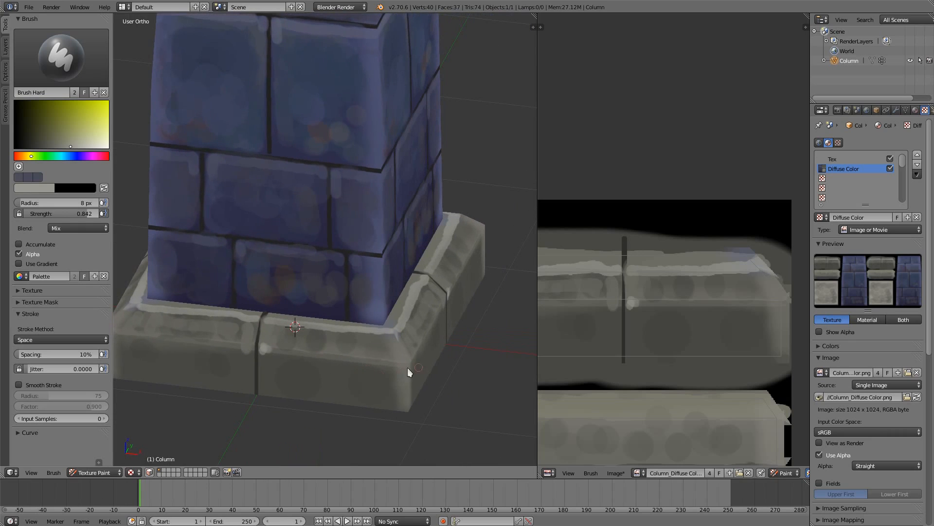
pyautogui.moveTo(269, 349)
pyautogui.mouseDown()
pyautogui.moveTo(404, 366)
pyautogui.moveTo(300, 351)
pyautogui.mouseUp()
pyautogui.moveTo(313, 325)
pyautogui.mouseDown(button='middle')
pyautogui.moveTo(384, 326)
pyautogui.moveTo(218, 345)
pyautogui.mouseUp(button='middle')
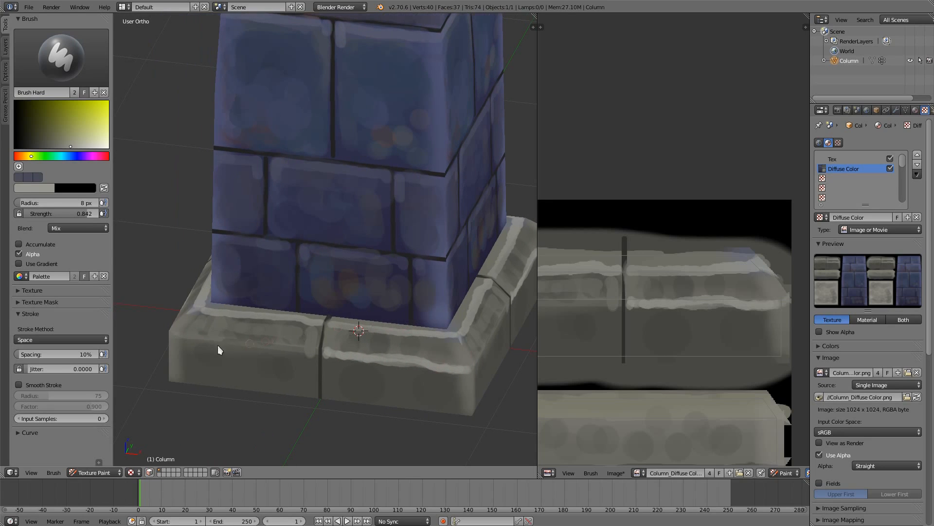
pyautogui.moveTo(178, 334)
pyautogui.mouseDown()
pyautogui.moveTo(305, 354)
pyautogui.moveTo(275, 357)
pyautogui.moveTo(292, 353)
pyautogui.mouseUp()
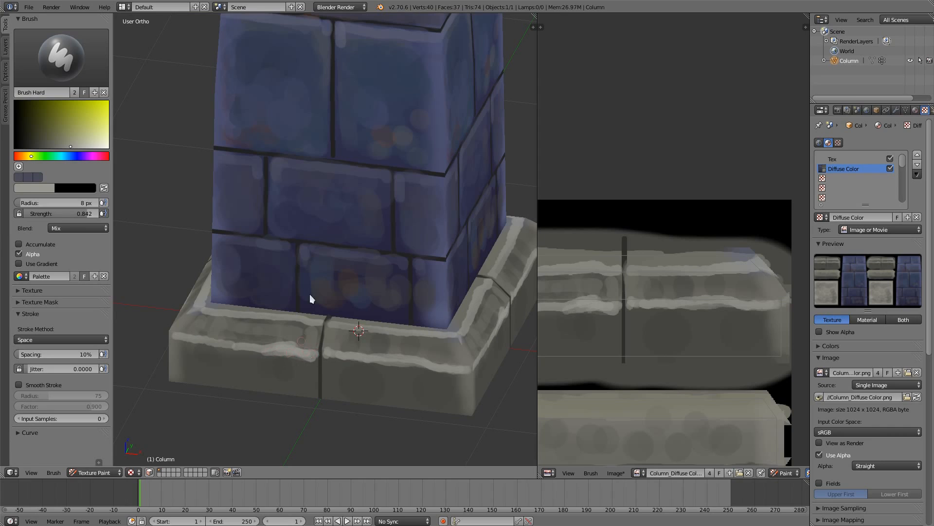
# Sample the brick blue, choose a lighter shade and touch up the corner brick in the second row above the base
pyautogui.moveTo(395, 292)
pyautogui.mouseDown(button='middle')
pyautogui.moveTo(384, 292)
pyautogui.moveTo(402, 289)
pyautogui.mouseUp(button='middle')
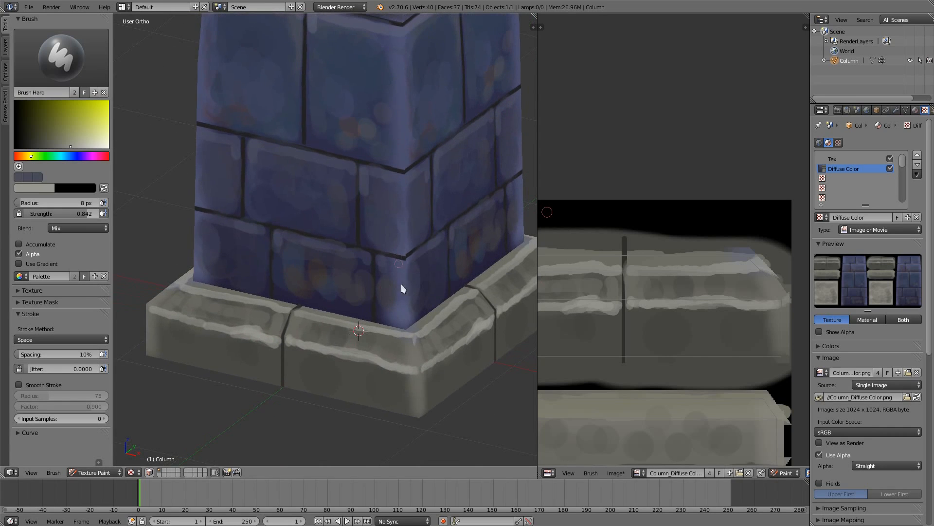
pyautogui.press('s')
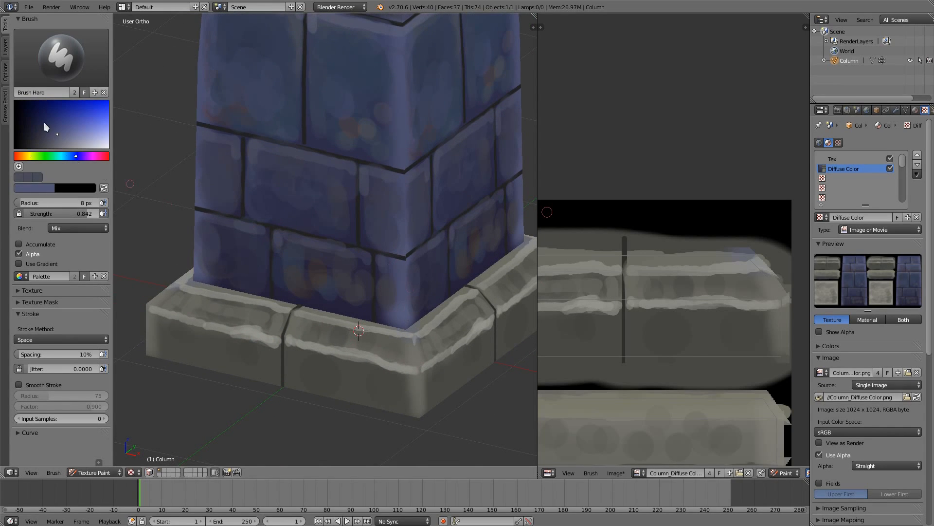
pyautogui.click(70, 136)
pyautogui.press('s')
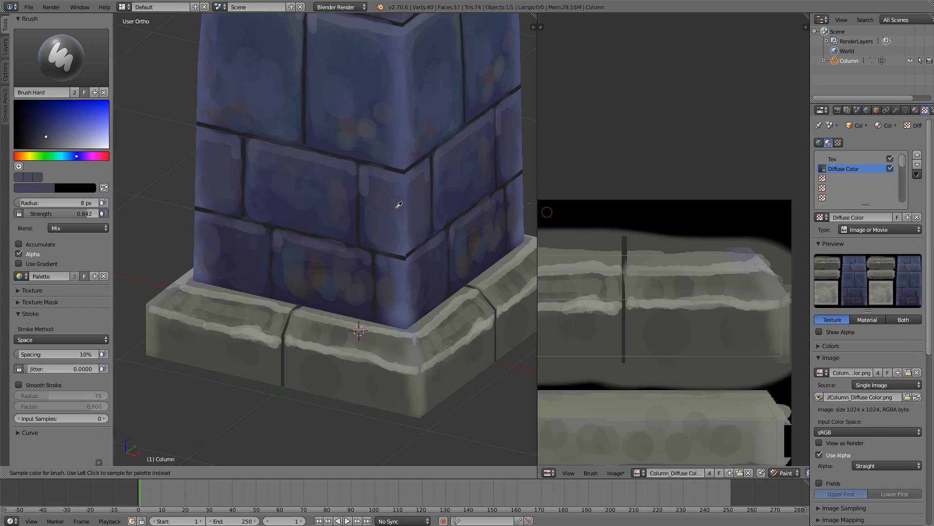
pyautogui.click(398, 208)
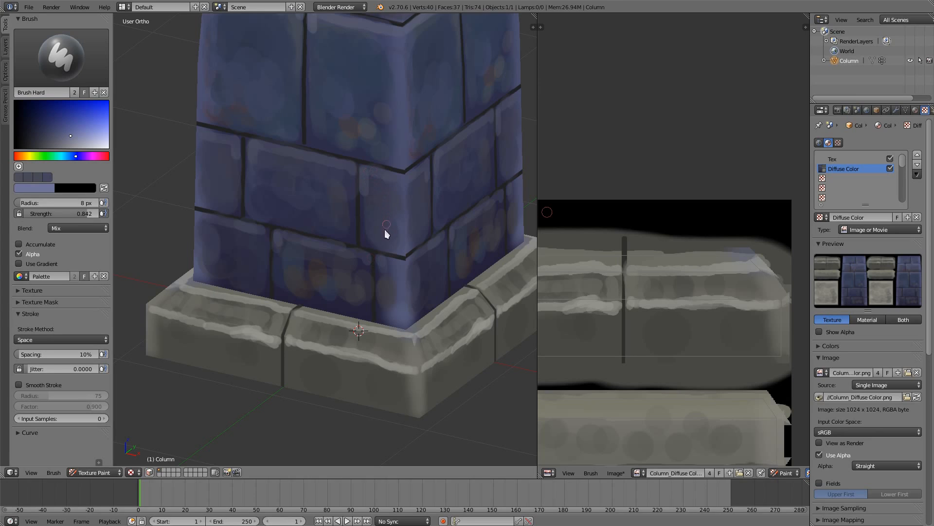
pyautogui.press('s')
pyautogui.press('s')
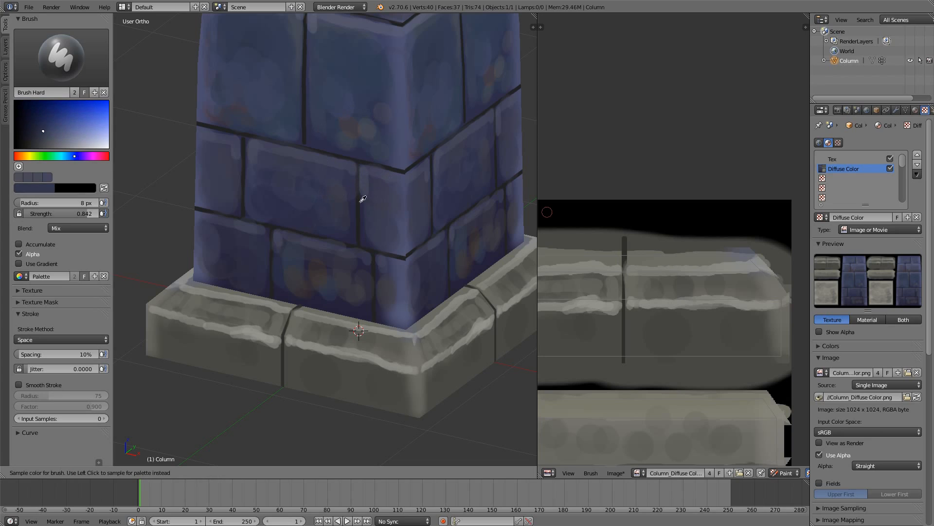
# Sample the surrounding blues and blend the short light streak into the inner edge of that corner brick
pyautogui.moveTo(384, 198); pyautogui.dragTo(382, 199, button='middle')
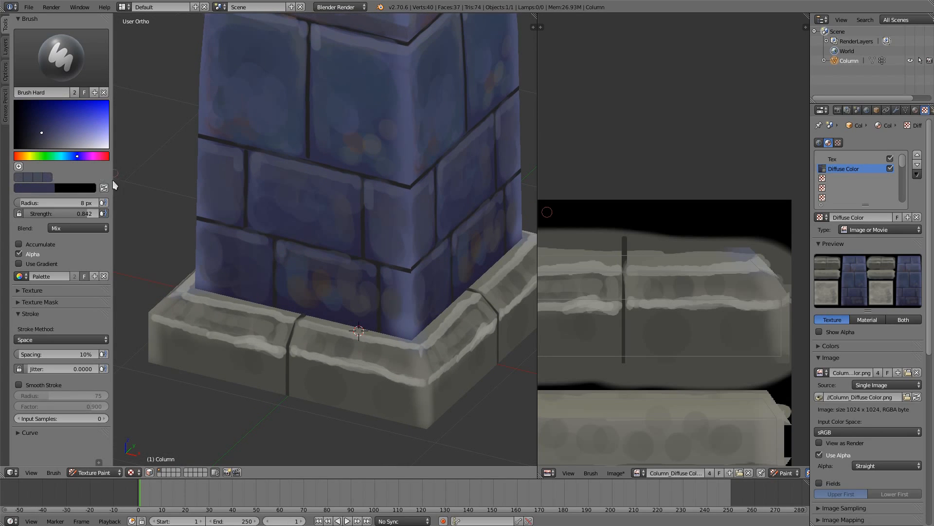
pyautogui.scroll(5, 399, 195)
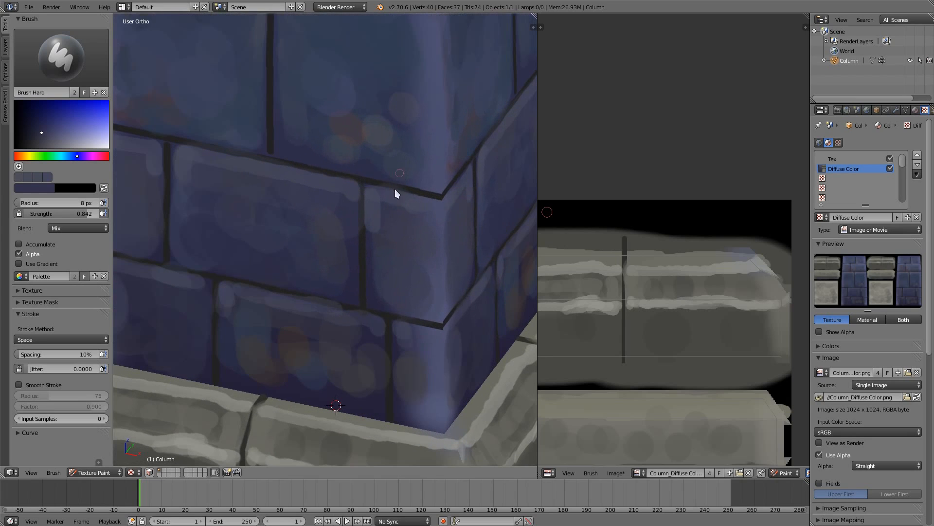
pyautogui.moveTo(388, 271); pyautogui.dragTo(417, 215, button='middle')
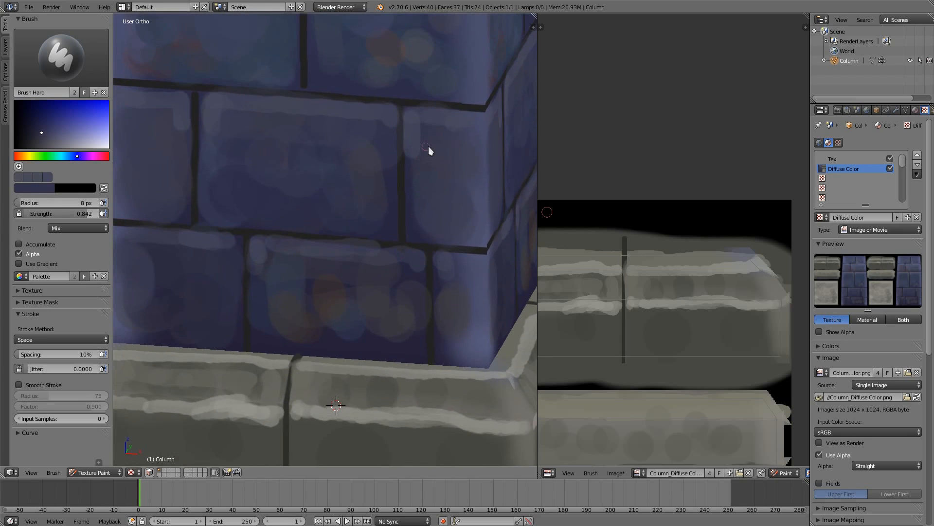
pyautogui.press('s')
pyautogui.moveTo(417, 129); pyautogui.dragTo(410, 227)
pyautogui.press('s')
pyautogui.moveTo(408, 148); pyautogui.dragTo(408, 211)
pyautogui.press('s')
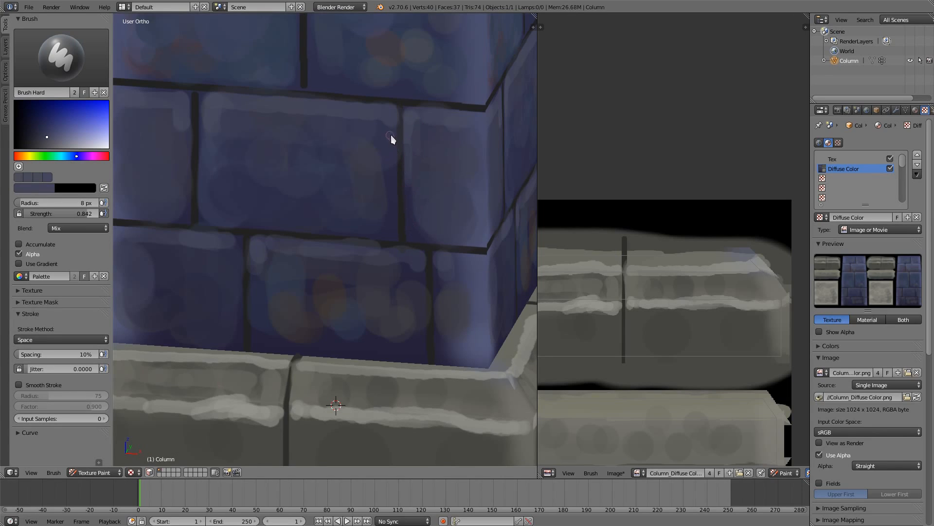
# Paint thin light-blue highlights along the vertical joints between the two large bricks and the bricks directly above them
pyautogui.scroll(-3, 388, 150)
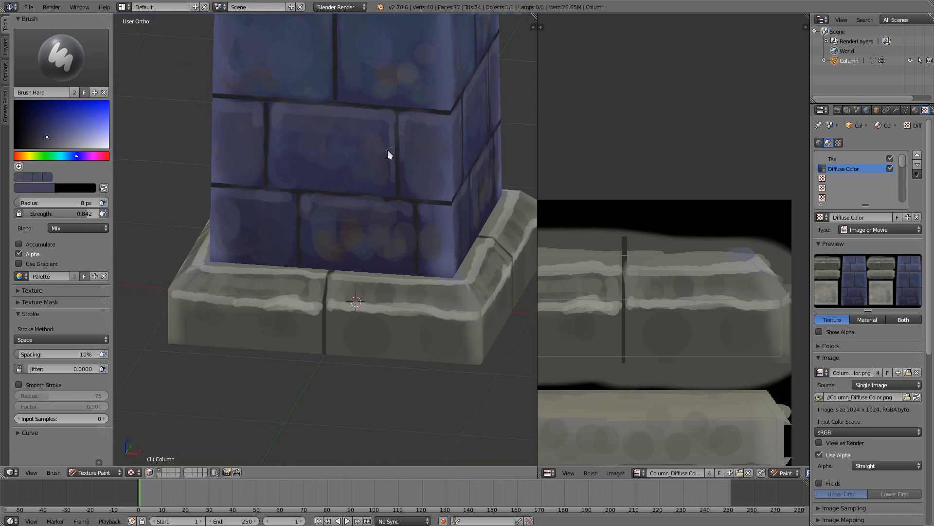
pyautogui.moveTo(388, 150); pyautogui.dragTo(349, 208, button='middle')
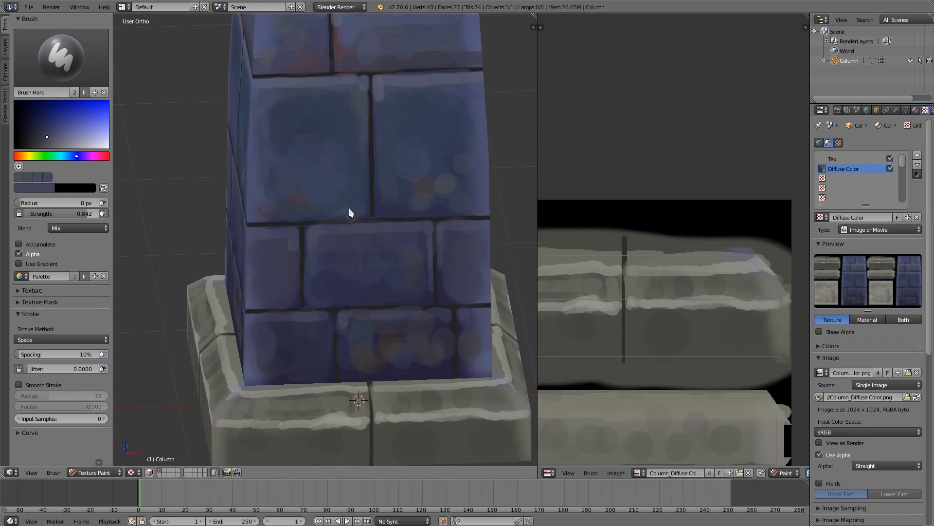
pyautogui.scroll(4, 349, 208)
pyautogui.moveTo(386, 77); pyautogui.dragTo(388, 180)
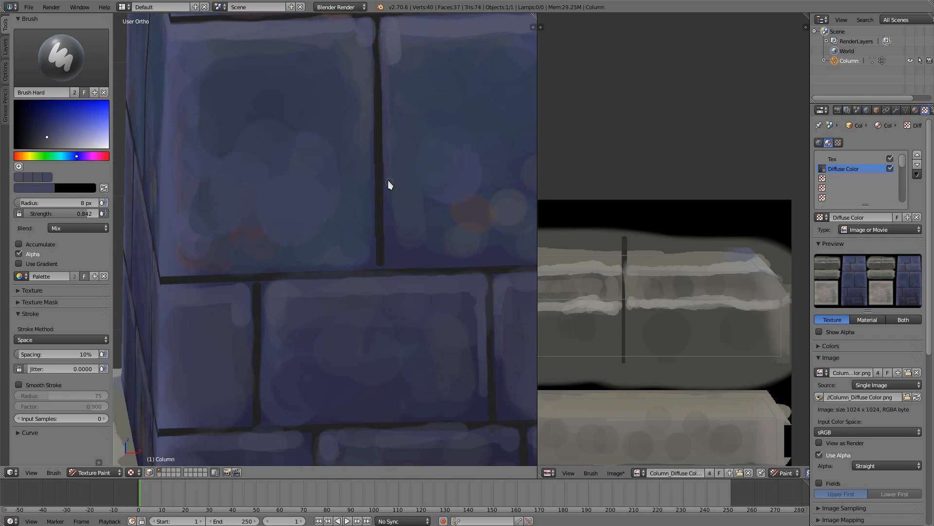
pyautogui.press('s')
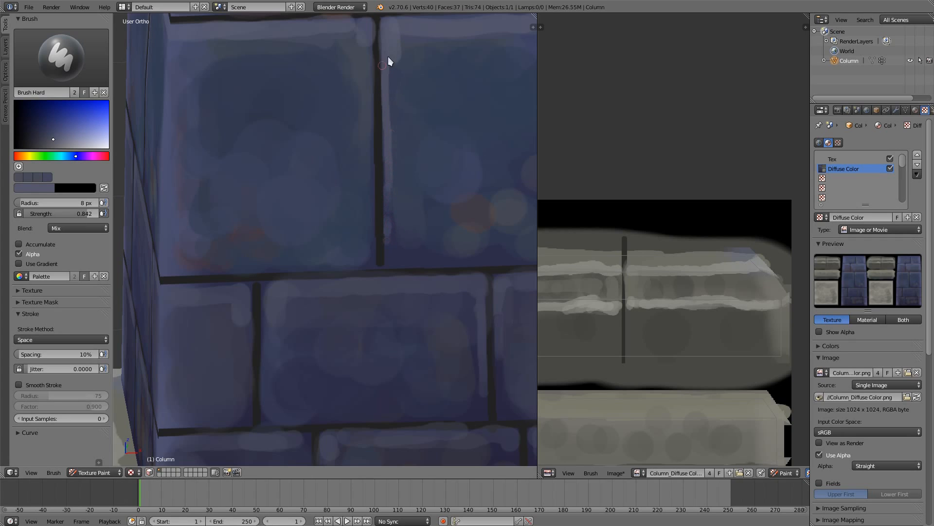
pyautogui.keyDown('shift'); pyautogui.moveTo(397, 138); pyautogui.dragTo(358, 162, button='middle'); pyautogui.keyUp('shift')
pyautogui.moveTo(341, 142); pyautogui.dragTo(346, 302)
pyautogui.scroll(-1, 387, 251)
pyautogui.scroll(-5, 382, 257)
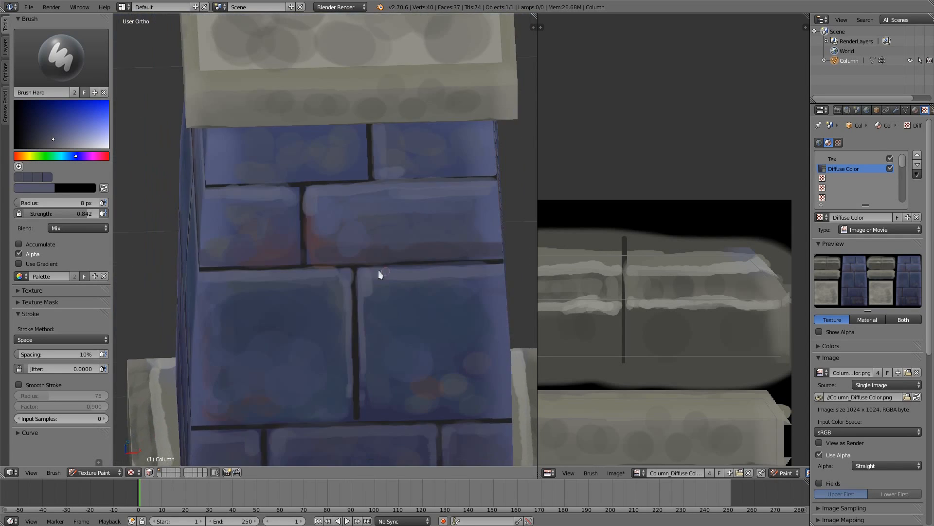
pyautogui.scroll(5, 365, 254)
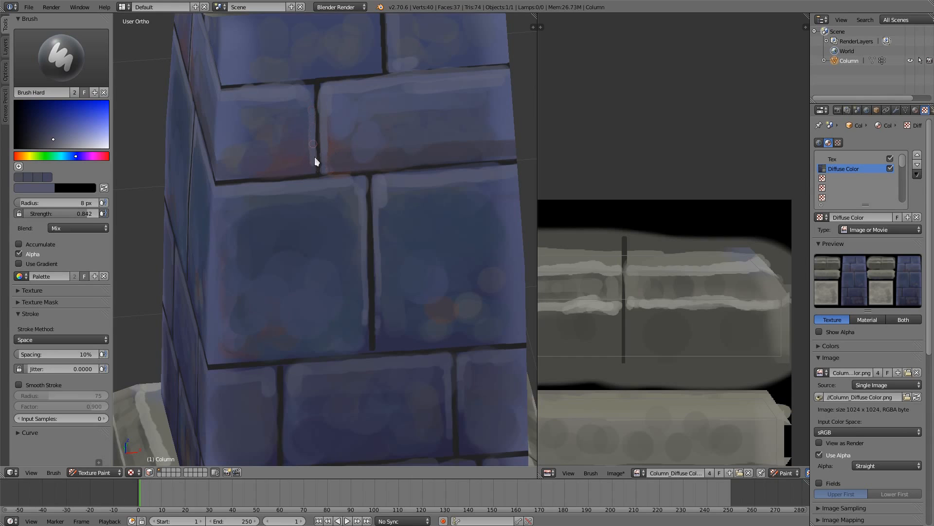
# Sample the light stone grey and paint a highlight along the upper edge of the cap's side faces
pyautogui.keyDown('shift'); pyautogui.moveTo(360, 125); pyautogui.dragTo(332, 308, button='middle'); pyautogui.keyUp('shift')
pyautogui.moveTo(329, 277)
pyautogui.mouseDown(button='middle')
pyautogui.moveTo(336, 297)
pyautogui.moveTo(341, 288)
pyautogui.mouseUp(button='middle')
pyautogui.press('s')
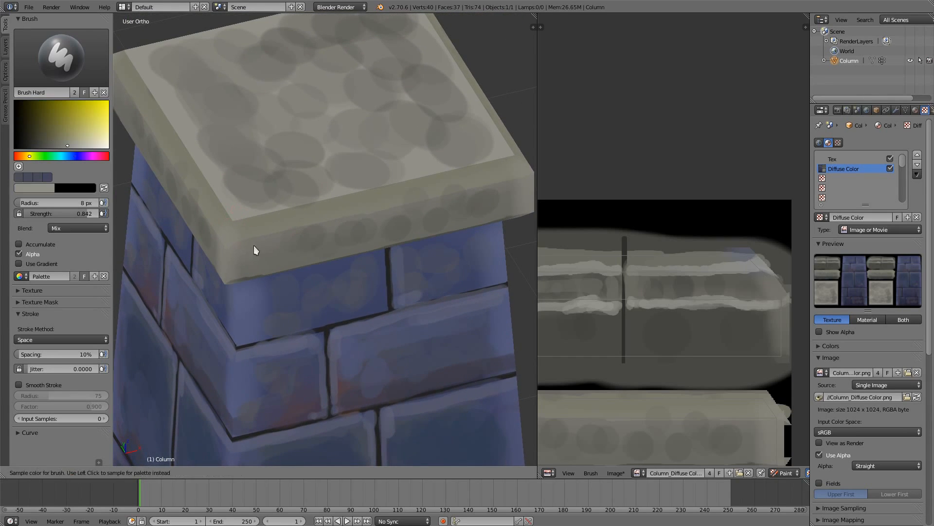
pyautogui.moveTo(244, 244); pyautogui.dragTo(530, 171)
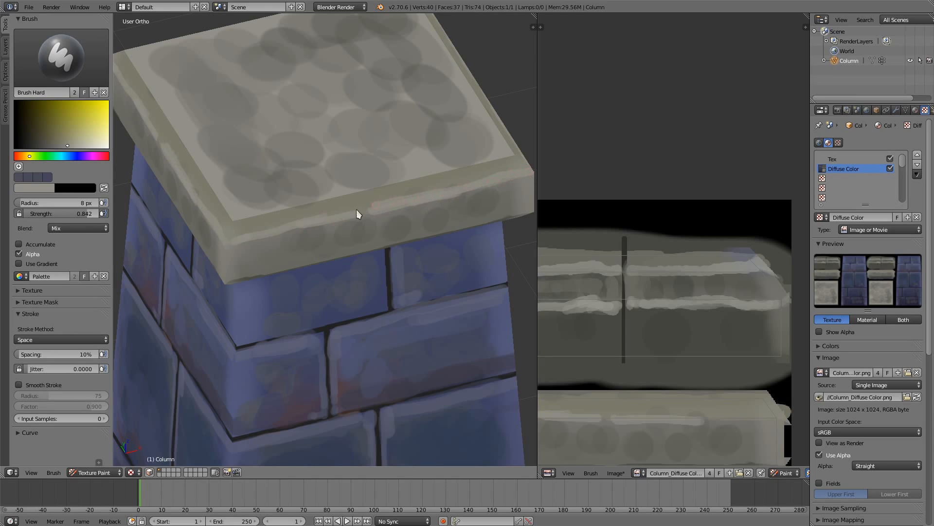
# Enlarge the brush to 28 px, shift the sampled stone colour to brown and dab brown patches along the cap's side face
pyautogui.press('s')
pyautogui.click(302, 247)
pyautogui.press('f')
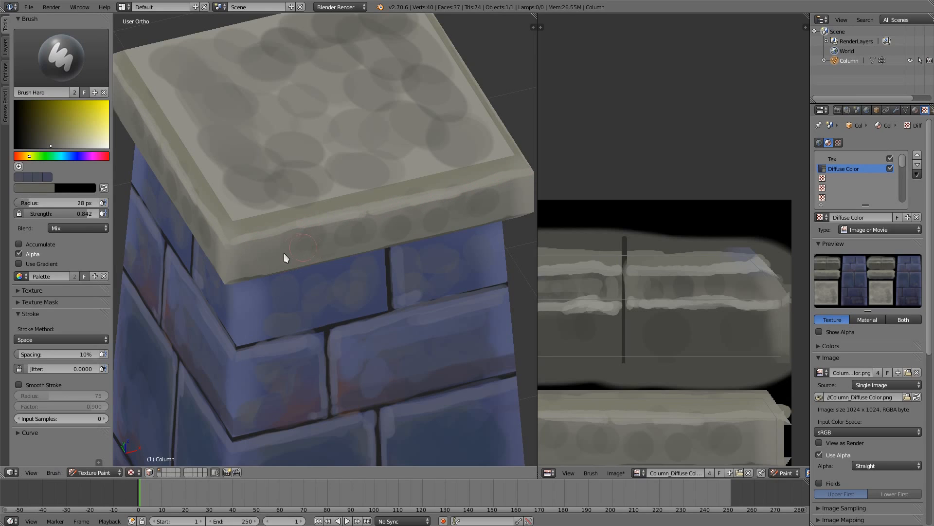
pyautogui.moveTo(41, 156); pyautogui.dragTo(21, 157)
pyautogui.click(47, 140)
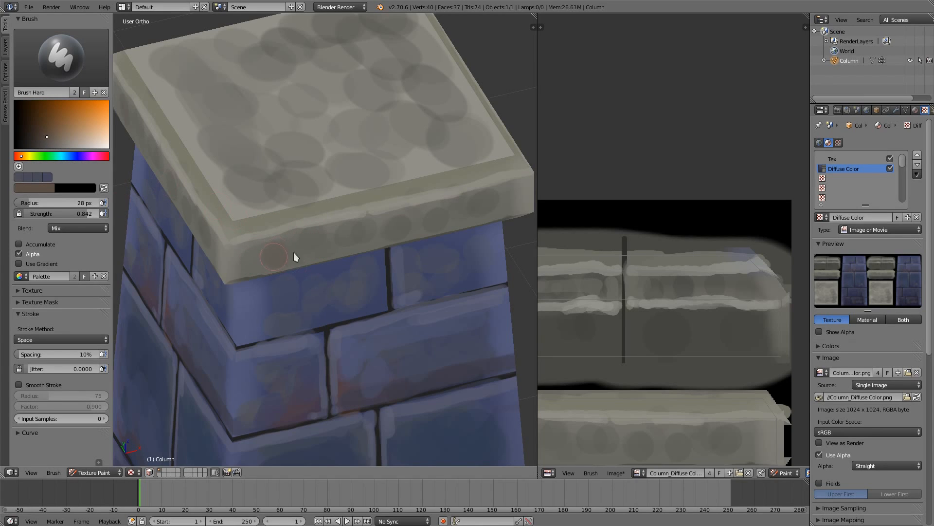
pyautogui.moveTo(361, 209)
pyautogui.mouseDown(button='middle')
pyautogui.moveTo(296, 164)
pyautogui.moveTo(419, 130)
pyautogui.mouseUp(button='middle')
pyautogui.moveTo(418, 130); pyautogui.dragTo(447, 145)
pyautogui.moveTo(364, 96); pyautogui.dragTo(373, 197, button='middle')
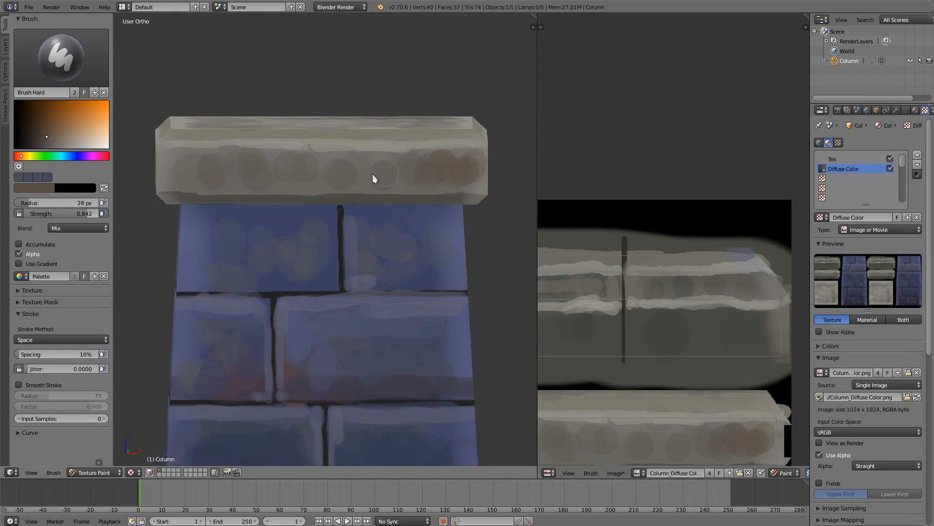
pyautogui.click(368, 175)
pyautogui.click(403, 174)
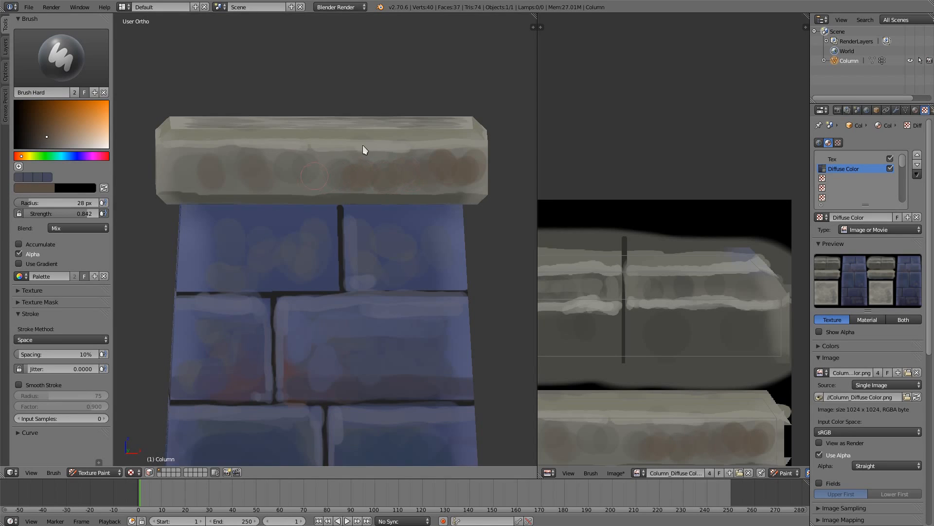
# Paint brown patches across the front part of the cap's top face
pyautogui.moveTo(363, 145)
pyautogui.mouseDown(button='middle')
pyautogui.moveTo(371, 189)
pyautogui.moveTo(303, 294)
pyautogui.mouseUp(button='middle')
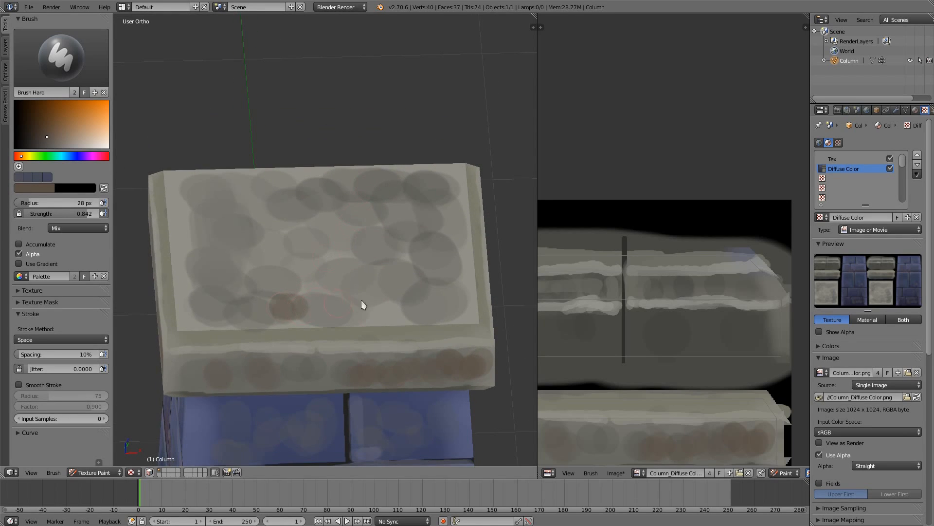
pyautogui.moveTo(361, 300); pyautogui.dragTo(391, 309)
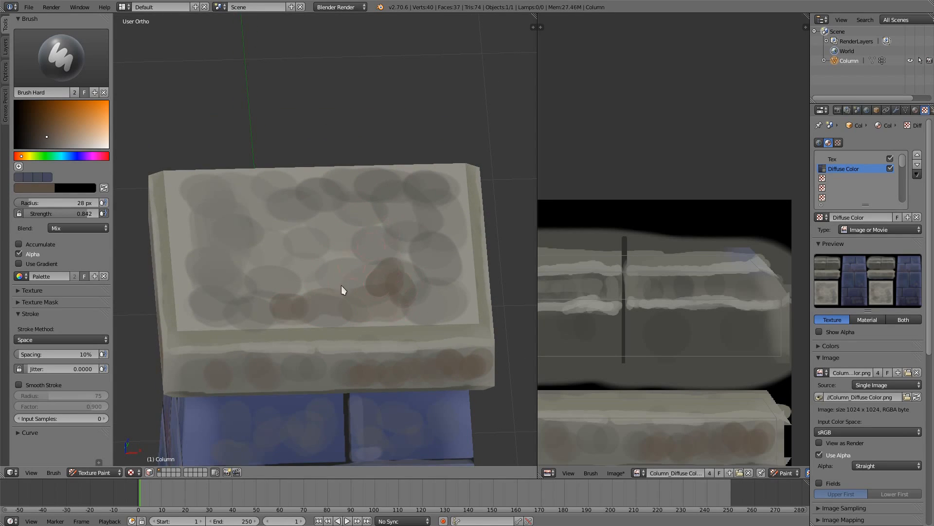
pyautogui.press('s')
pyautogui.moveTo(379, 283)
pyautogui.mouseDown()
pyautogui.moveTo(341, 281)
pyautogui.moveTo(288, 299)
pyautogui.moveTo(406, 305)
pyautogui.moveTo(449, 274)
pyautogui.moveTo(416, 209)
pyautogui.moveTo(325, 265)
pyautogui.mouseUp()
# Sample the light stone greys and paint over the dark spots in the centre and left of the cap's top face
pyautogui.press('s')
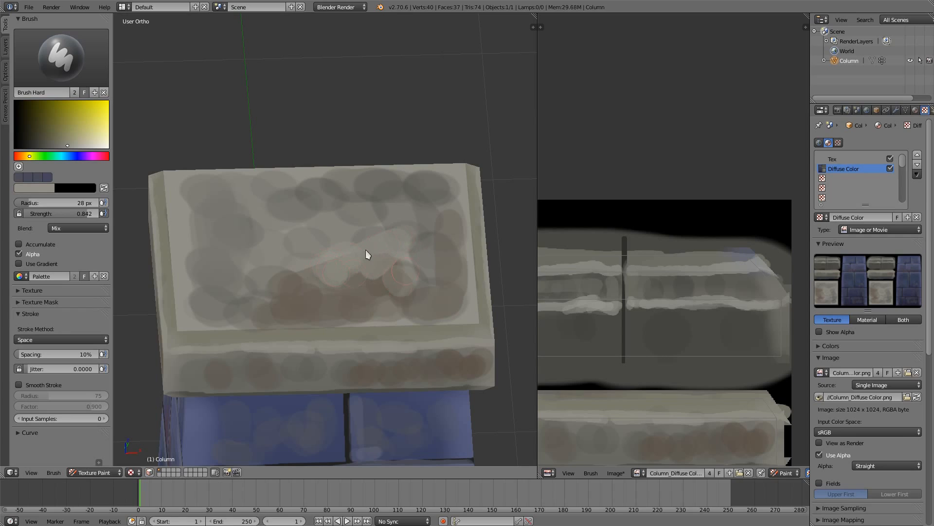
pyautogui.moveTo(218, 252); pyautogui.dragTo(197, 235)
pyautogui.press('s')
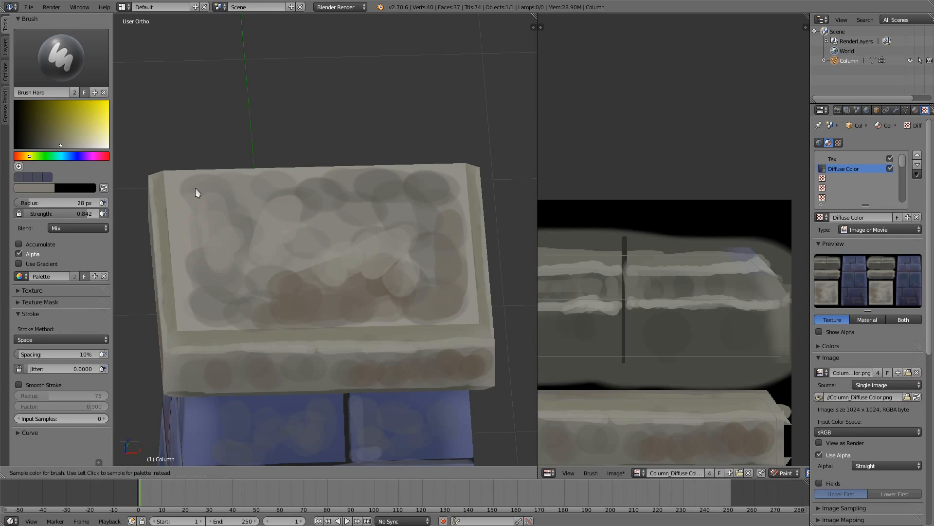
pyautogui.moveTo(195, 188); pyautogui.dragTo(179, 191)
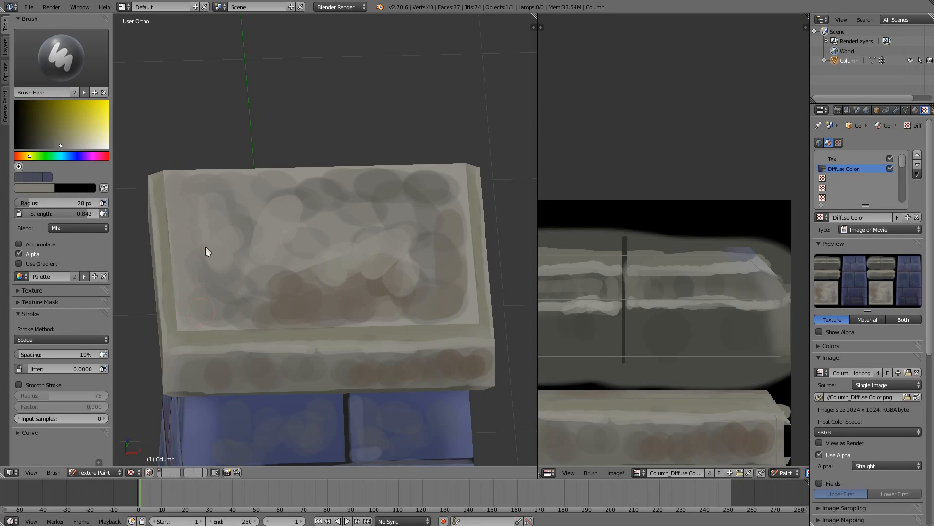
# Choose a muted blue and tint the front-left corner of the cap's top face with it
pyautogui.click(66, 156)
pyautogui.click(54, 139)
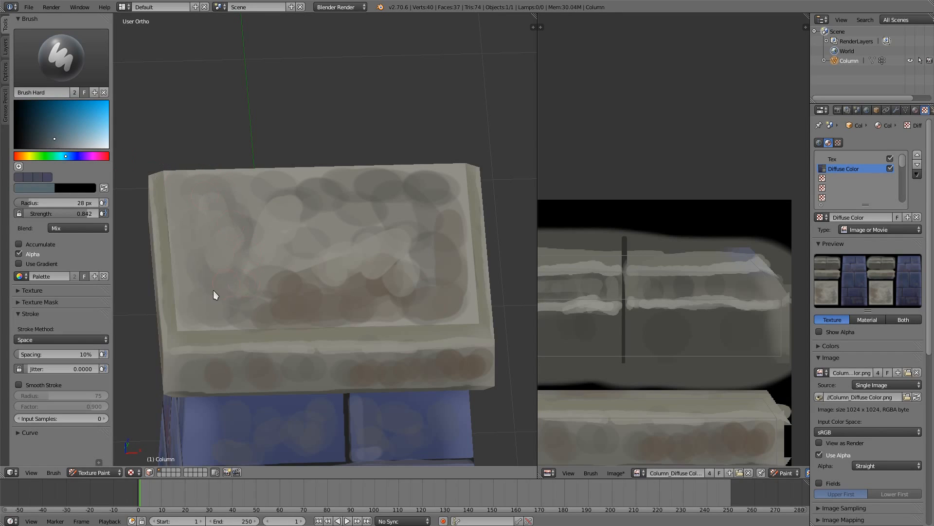
pyautogui.press('s')
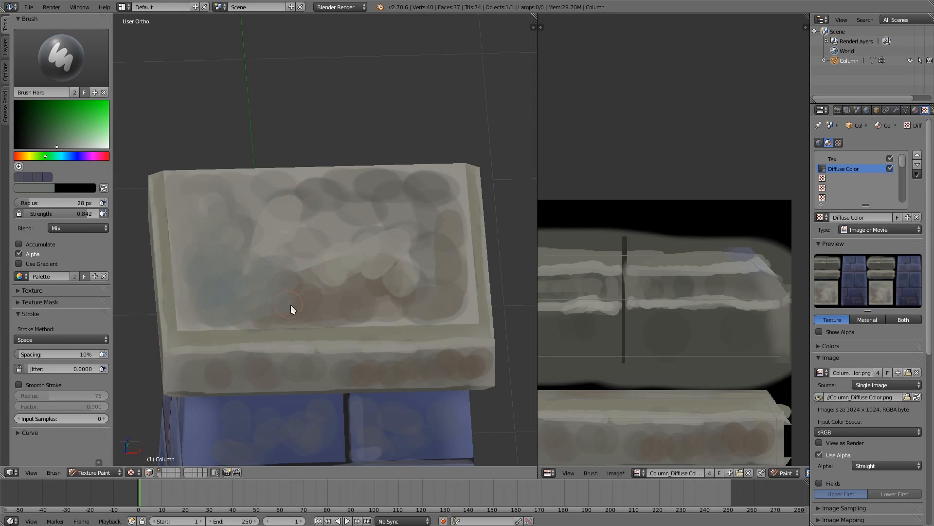
# Sample nearby greys and browns and blend the brown area into the surrounding stone on the cap's top face
pyautogui.press('s')
pyautogui.press('s')
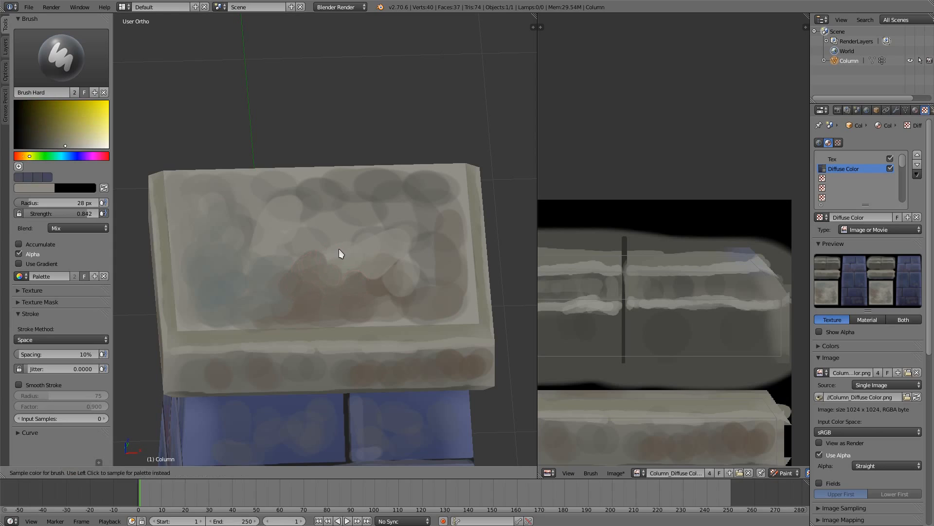
pyautogui.moveTo(319, 266); pyautogui.dragTo(349, 259)
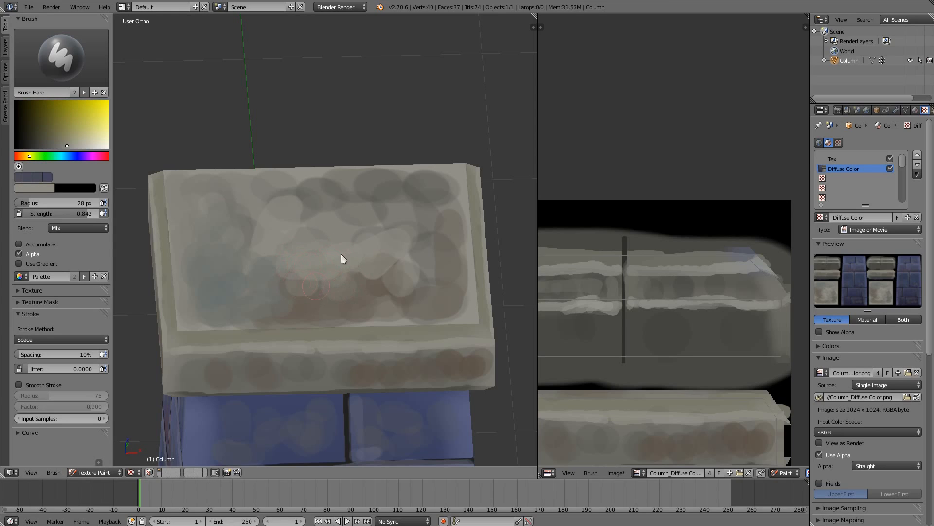
pyautogui.press('s')
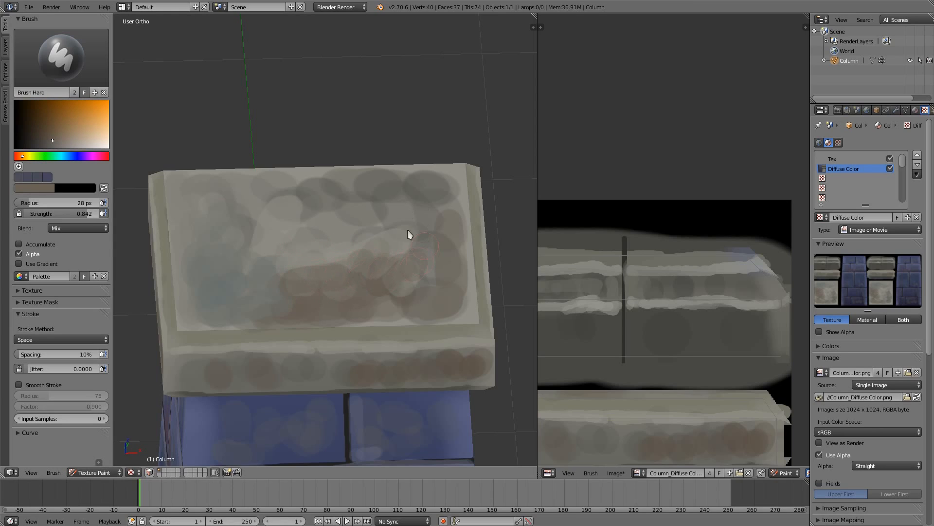
# Sample the stone greys and smooth over the dark round spots along the far side of the cap's top face
pyautogui.moveTo(448, 184)
pyautogui.mouseDown(button='middle')
pyautogui.moveTo(425, 228)
pyautogui.moveTo(442, 243)
pyautogui.moveTo(471, 218)
pyautogui.moveTo(407, 241)
pyautogui.moveTo(457, 173)
pyautogui.moveTo(445, 194)
pyautogui.moveTo(345, 164)
pyautogui.mouseUp(button='middle')
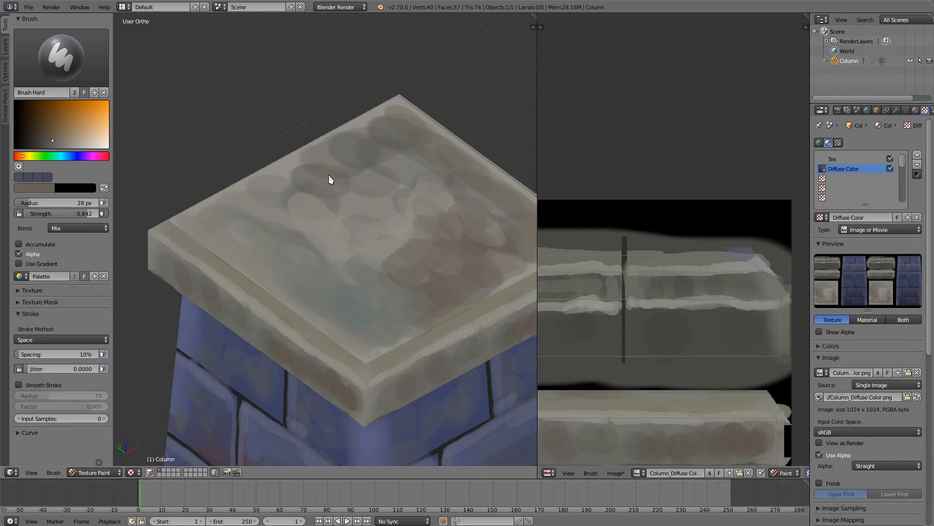
pyautogui.press('s')
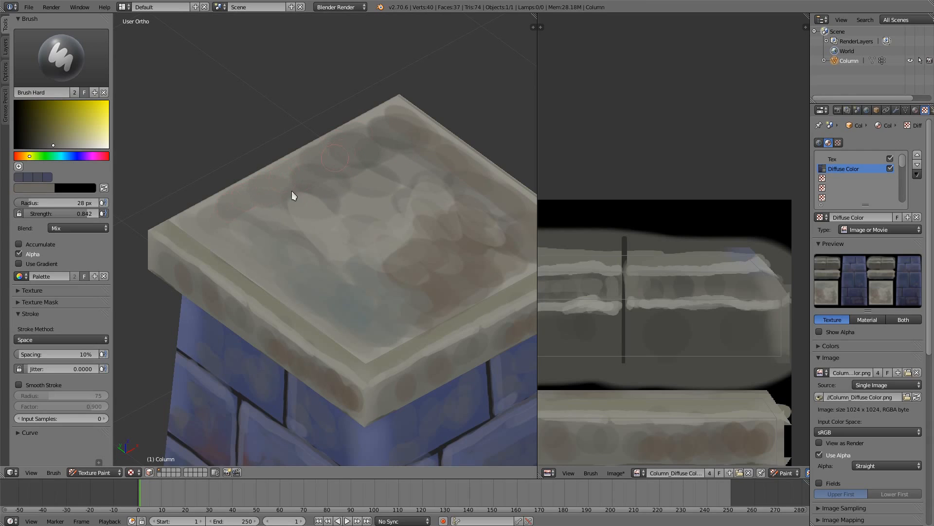
pyautogui.press('s')
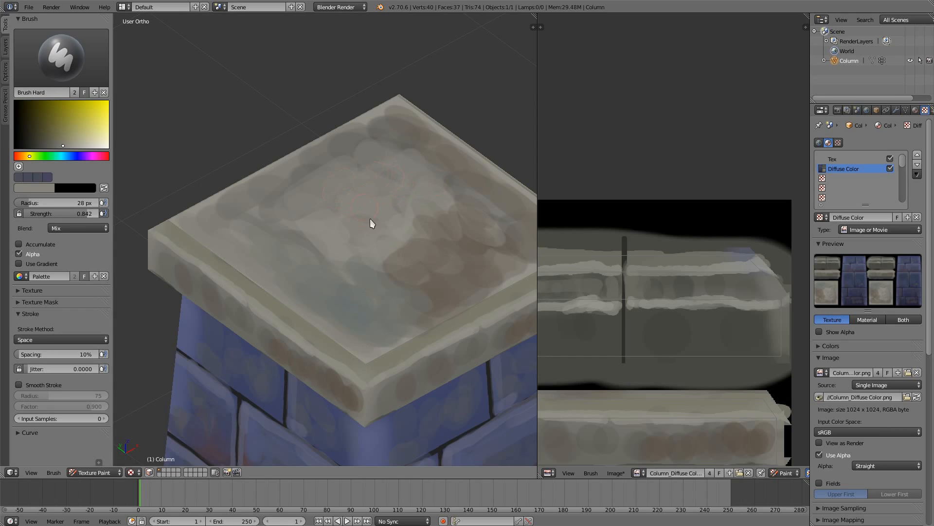
pyautogui.moveTo(370, 219)
pyautogui.mouseDown(button='middle')
pyautogui.moveTo(400, 206)
pyautogui.moveTo(358, 246)
pyautogui.mouseUp(button='middle')
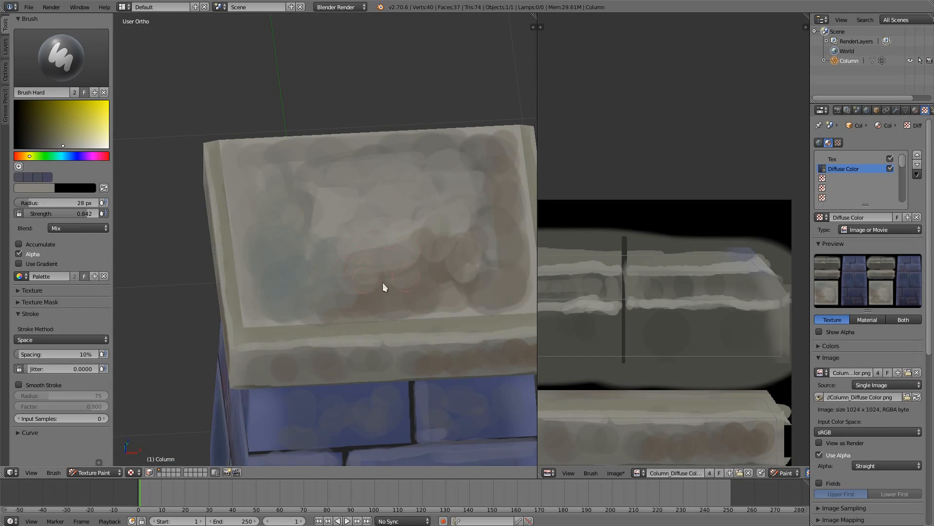
# Blend the brown area on the cap's top face with the sampled stone grey and review the whole column from several sides
pyautogui.moveTo(382, 282); pyautogui.dragTo(463, 276)
pyautogui.moveTo(469, 273); pyautogui.dragTo(336, 192, button='middle')
pyautogui.scroll(-7, 423, 249)
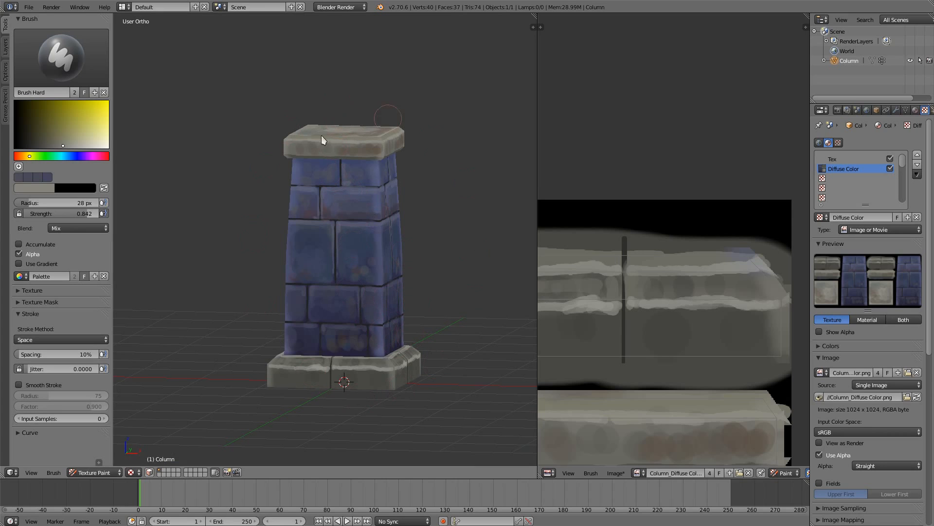
pyautogui.moveTo(346, 302); pyautogui.dragTo(354, 323, button='middle')
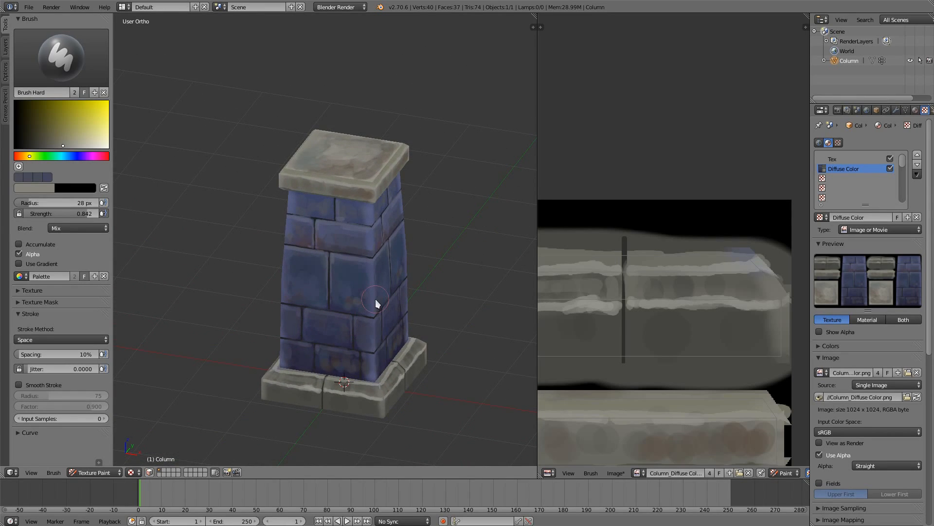
pyautogui.moveTo(300, 319); pyautogui.dragTo(336, 249, button='middle')
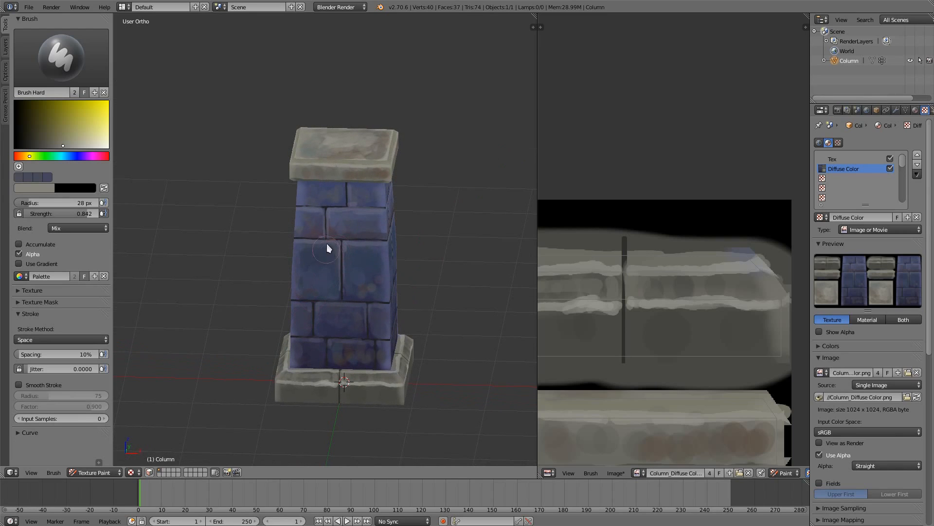
pyautogui.moveTo(372, 382); pyautogui.dragTo(471, 388, button='middle')
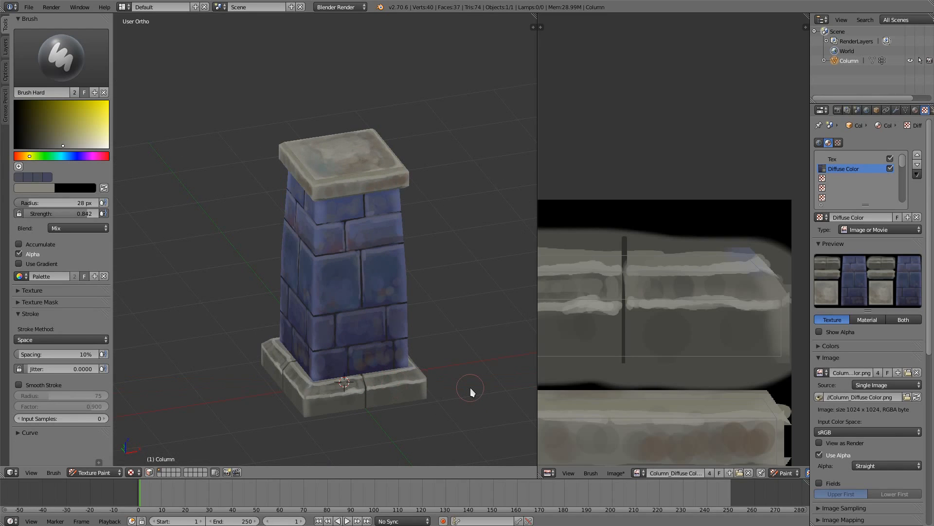
# Sample light stone greys and paint over the bluish tint on the base's near corner with an 11 px brush
pyautogui.scroll(3, 394, 300)
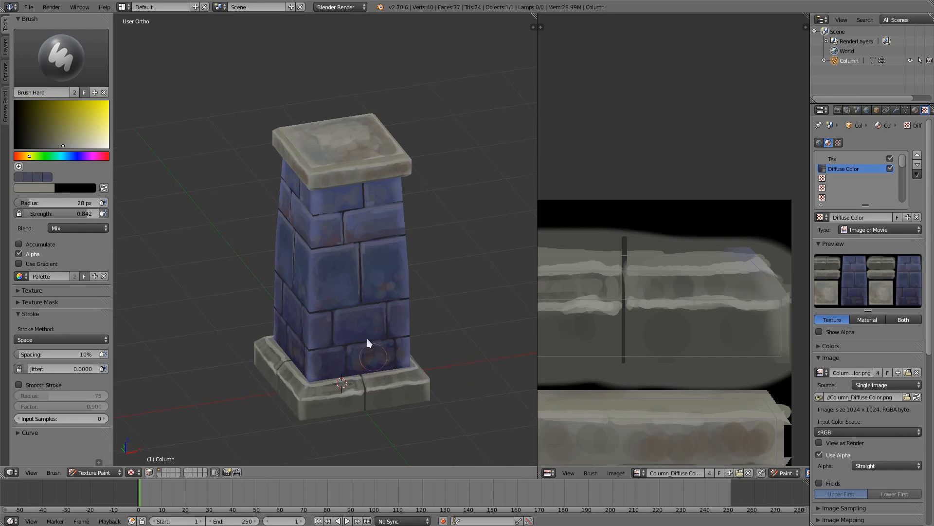
pyautogui.scroll(5, 292, 373)
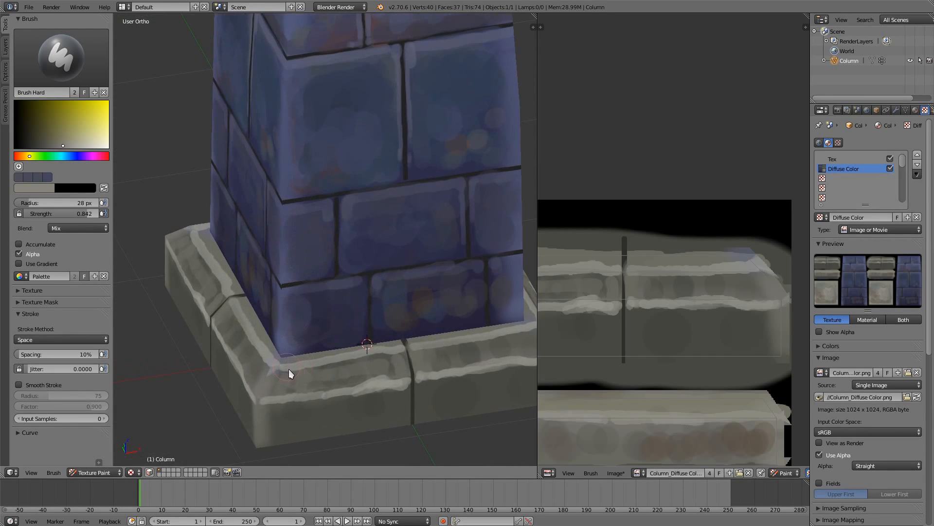
pyautogui.press('s')
pyautogui.moveTo(295, 382); pyautogui.dragTo(286, 387)
pyautogui.click(287, 386)
pyautogui.press('s')
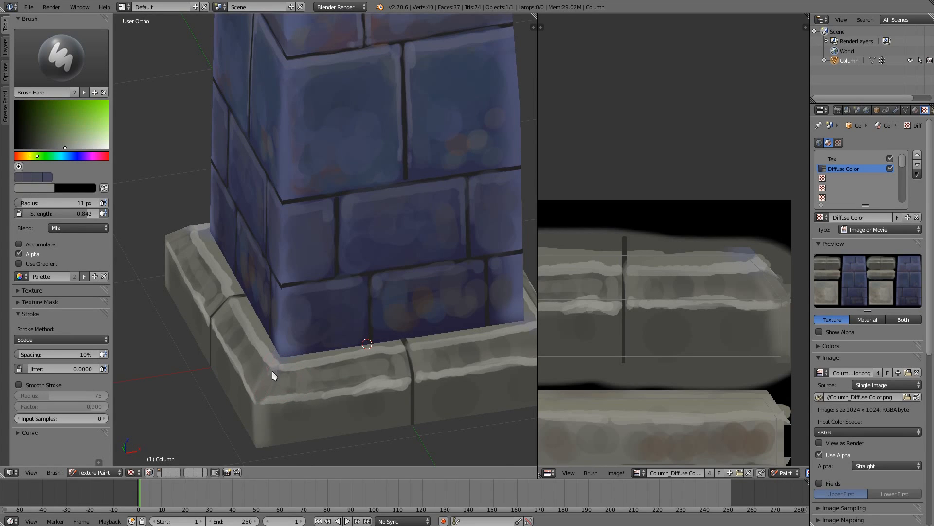
pyautogui.moveTo(272, 374); pyautogui.dragTo(261, 401)
# Sample dark blues and smooth over the round spots on the bottom row's corner brick with a 20 px brush
pyautogui.moveTo(393, 128); pyautogui.dragTo(382, 212, button='middle')
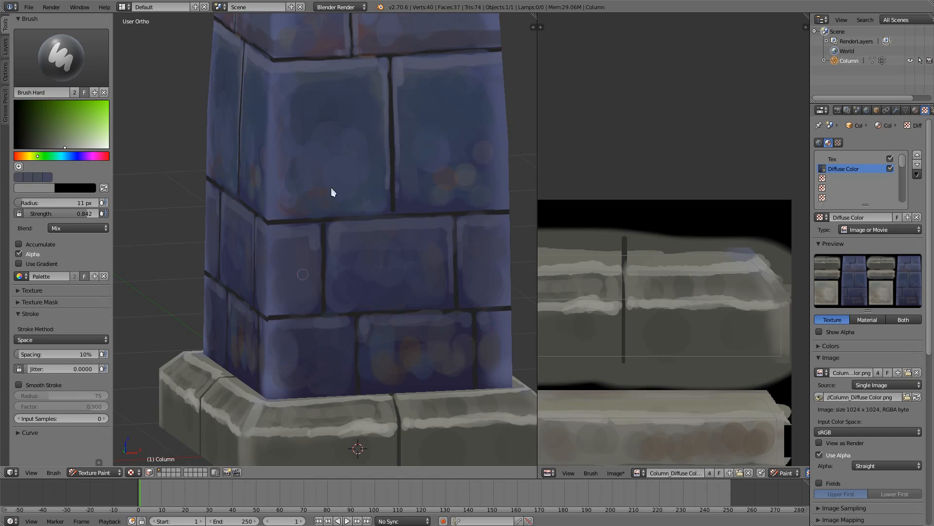
pyautogui.moveTo(326, 289); pyautogui.dragTo(303, 361, button='middle')
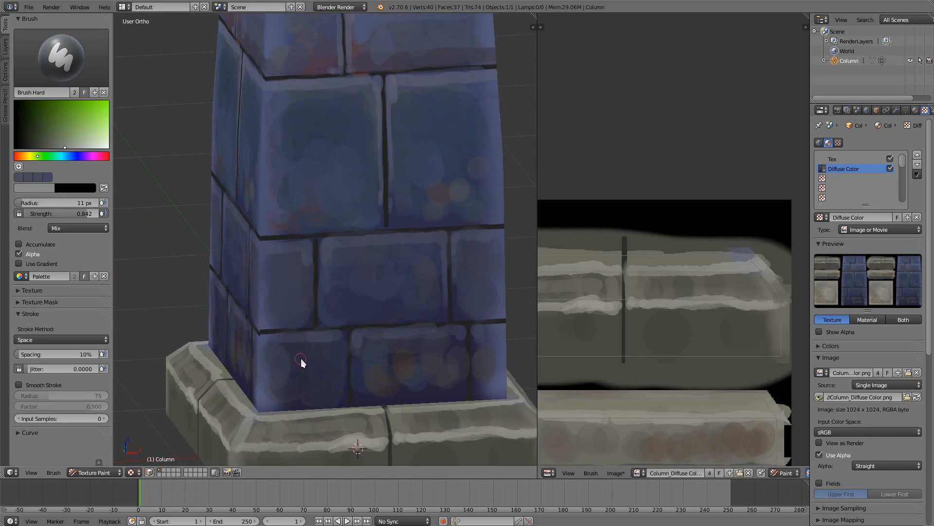
pyautogui.press('s')
pyautogui.press('f')
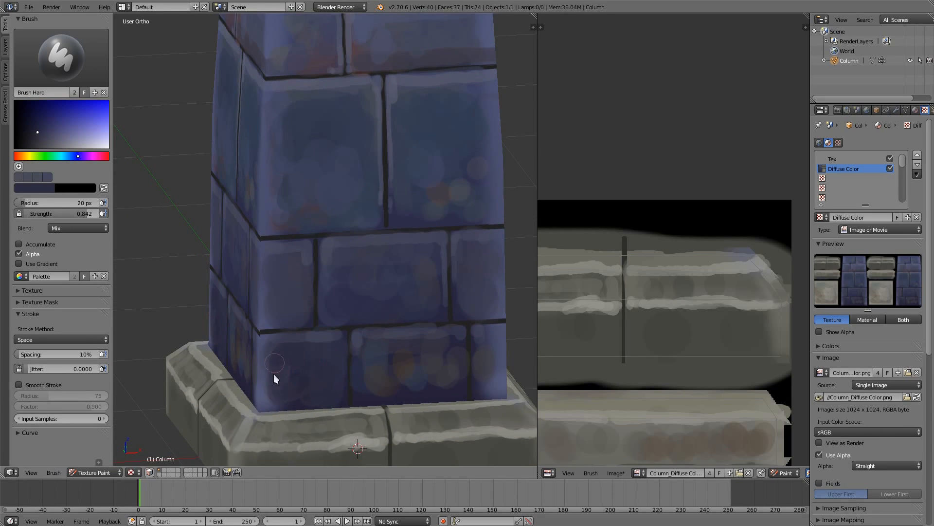
pyautogui.press('s')
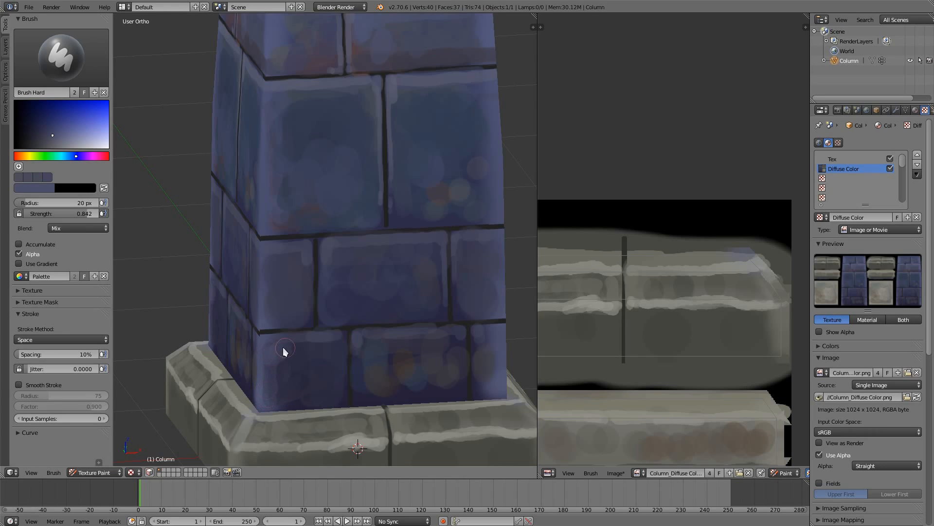
pyautogui.press('s')
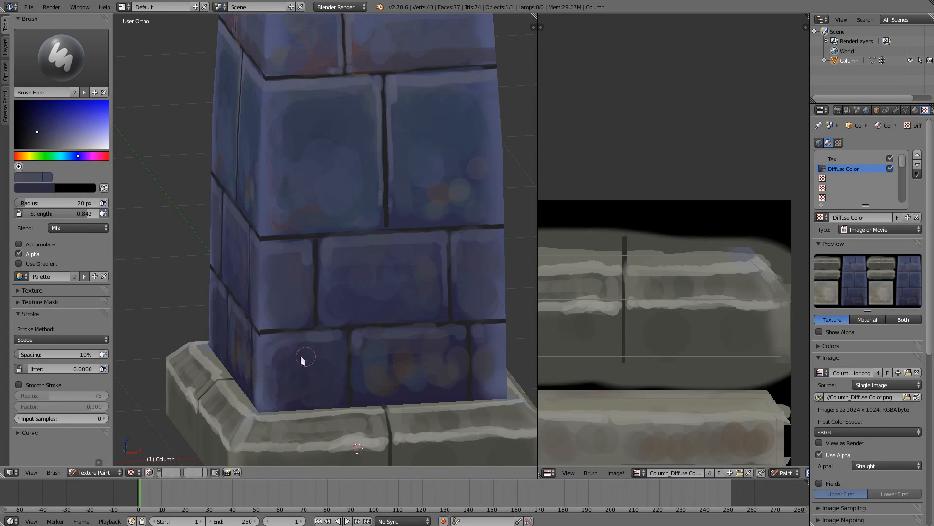
pyautogui.click(282, 350)
pyautogui.press('s')
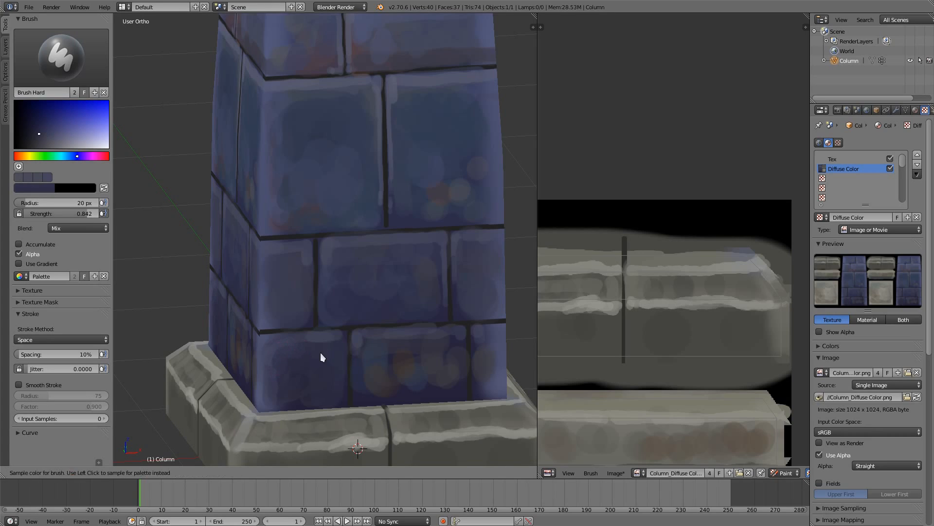
pyautogui.click(320, 362)
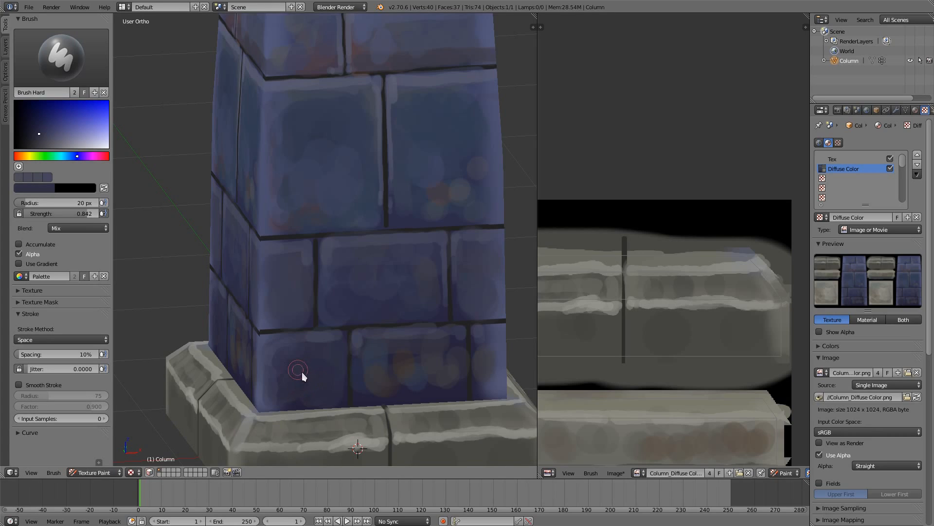
# Refine the edges of the bottom row's corner brick with sampled blue and an 8 px brush
pyautogui.press('f')
pyautogui.click(307, 345)
pyautogui.press('s')
pyautogui.click(346, 337)
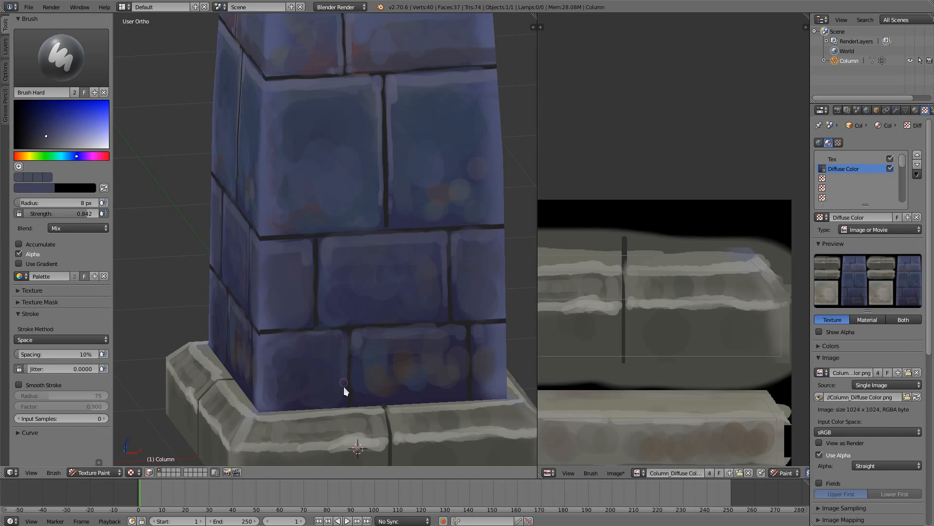
# Choose a dark orange-brown and tint the vertical joint between the two large middle bricks
pyautogui.keyDown('shift'); pyautogui.moveTo(350, 217); pyautogui.dragTo(325, 340, button='middle'); pyautogui.keyUp('shift')
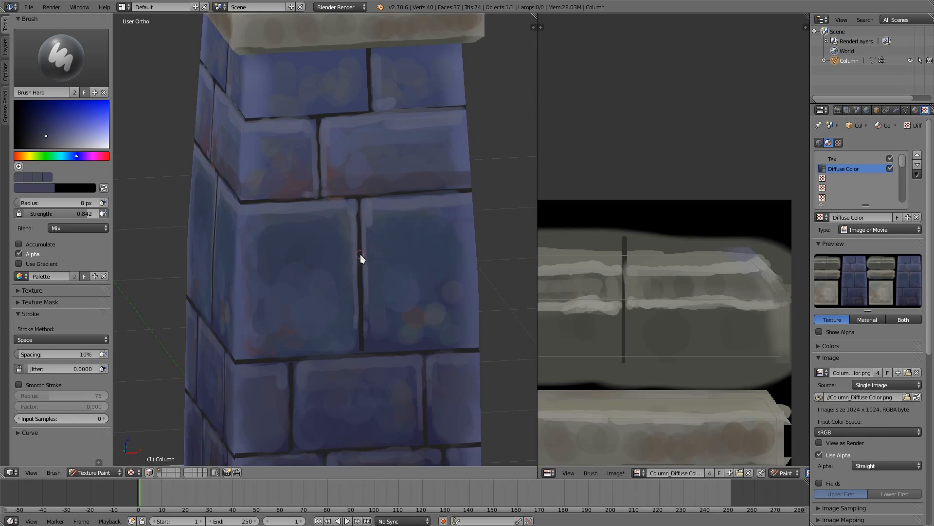
pyautogui.press('s')
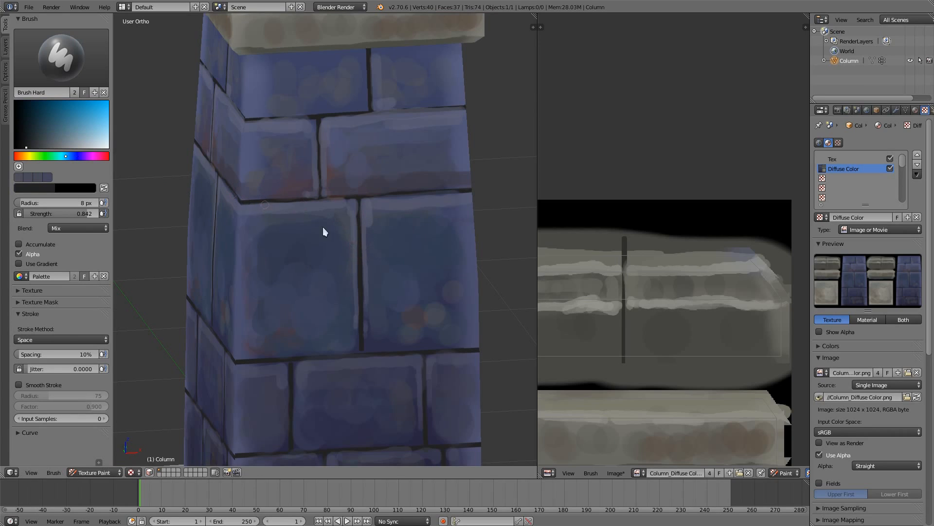
pyautogui.click(22, 156)
pyautogui.click(36, 128)
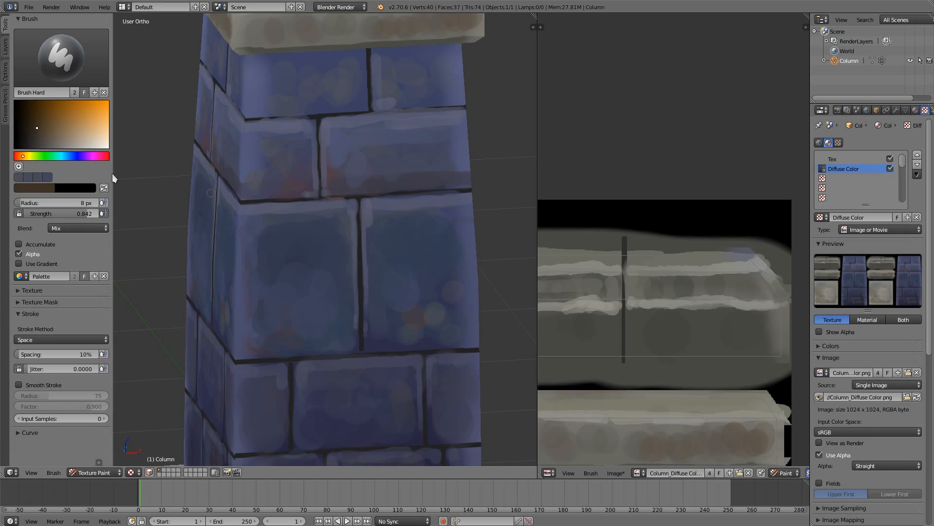
pyautogui.click(44, 130)
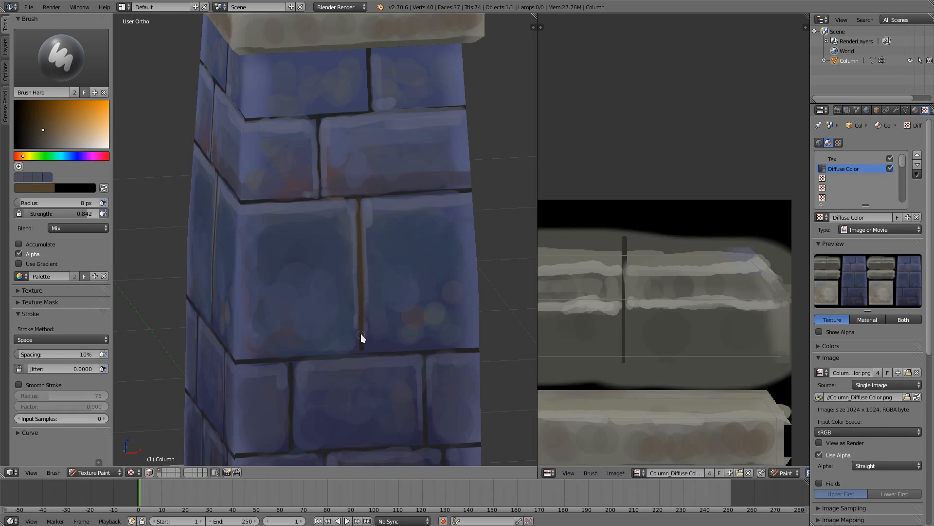
# Sample the near-black joint colour and darken the horizontal and vertical joints around the upper and middle brick rows
pyautogui.press('s')
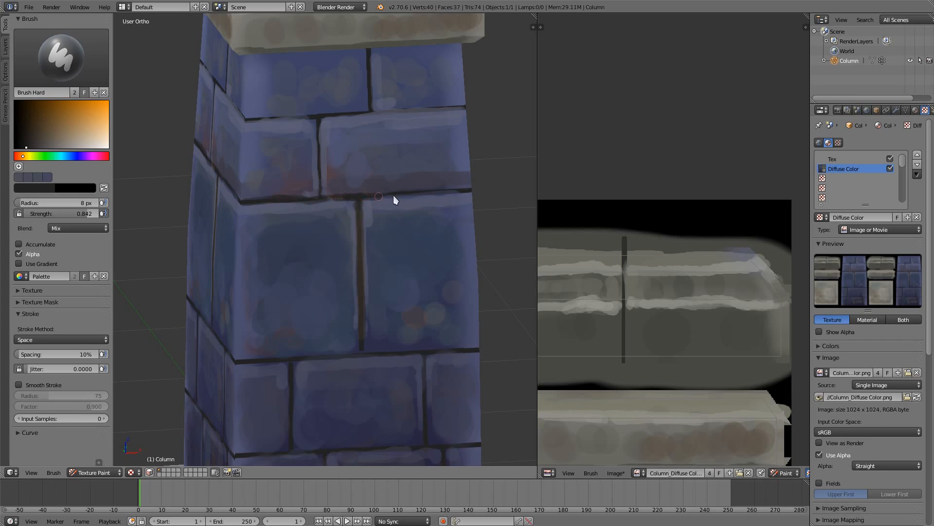
pyautogui.moveTo(393, 194); pyautogui.dragTo(453, 193)
pyautogui.moveTo(320, 118); pyautogui.dragTo(320, 194)
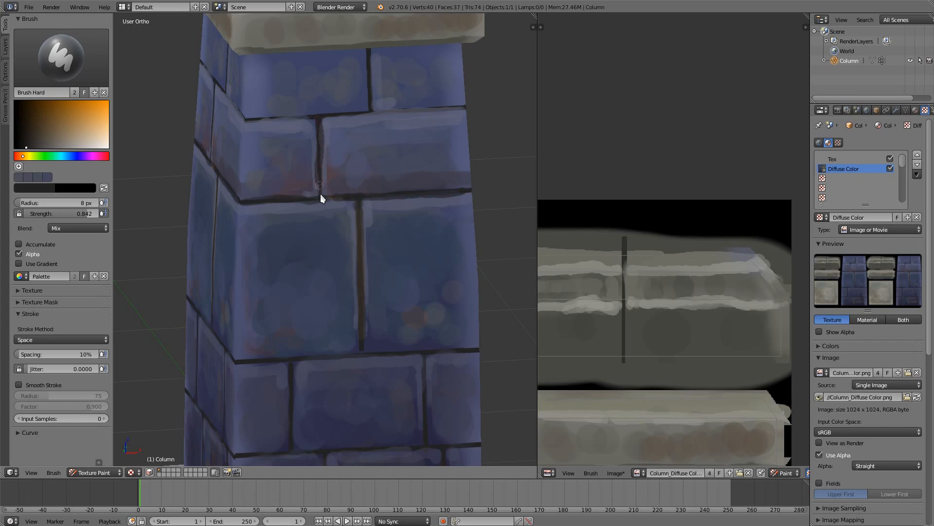
pyautogui.moveTo(249, 122); pyautogui.dragTo(462, 106)
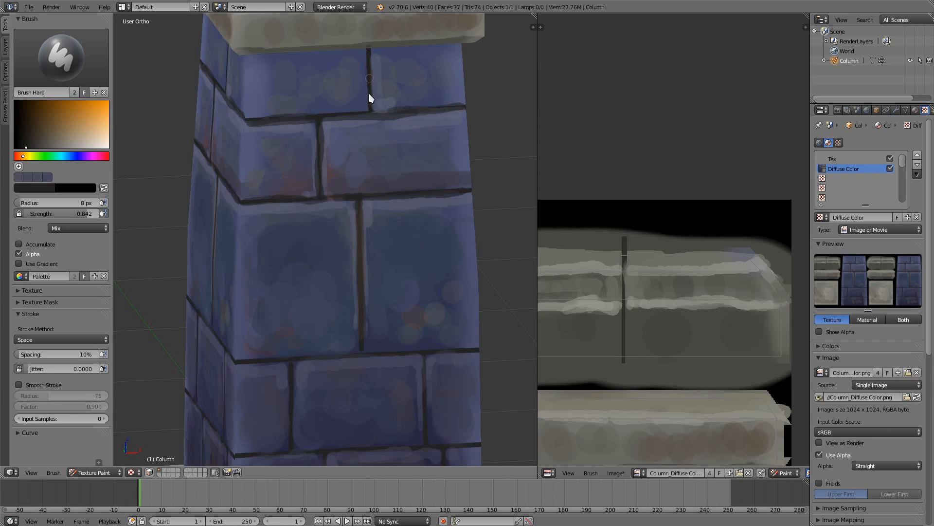
pyautogui.moveTo(234, 365); pyautogui.dragTo(468, 352)
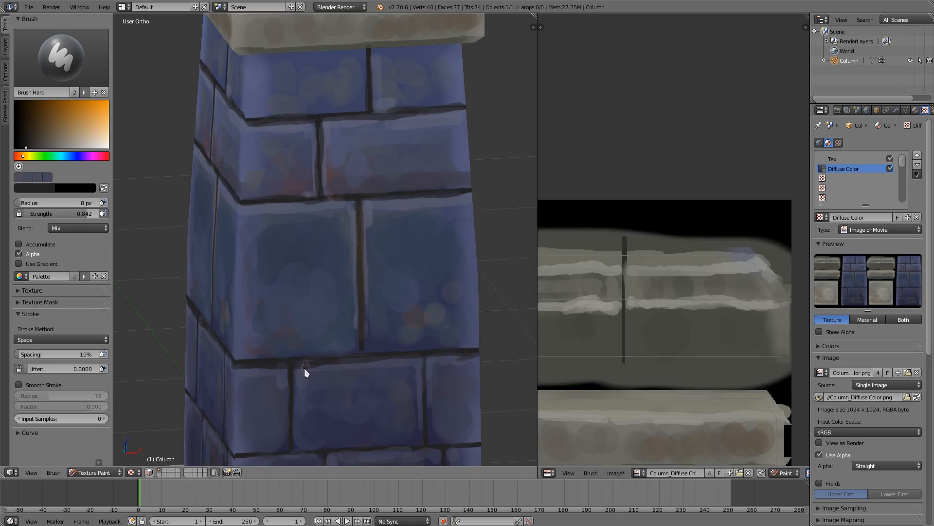
# Sample a dark brown and tint the vertical joints between the bricks of the lower rows and the second row from the cap
pyautogui.moveTo(299, 315); pyautogui.dragTo(295, 260, button='middle')
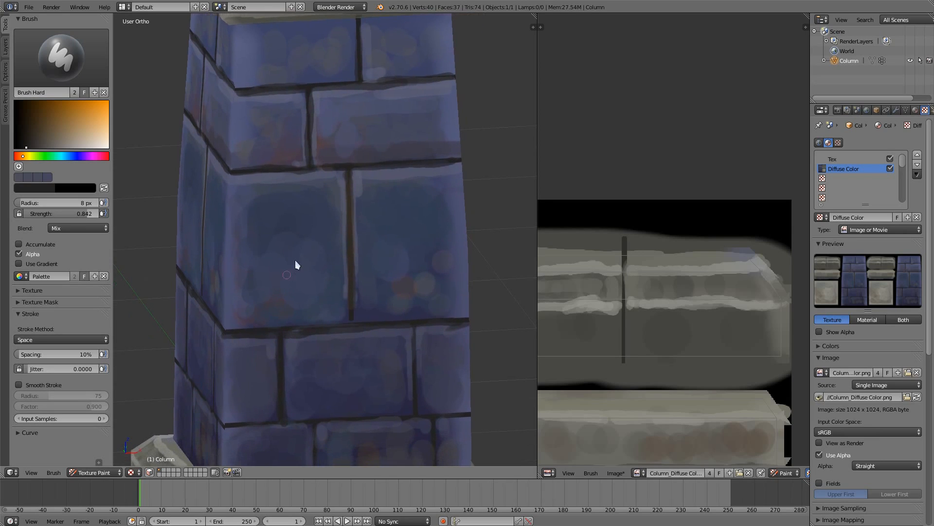
pyautogui.press('s')
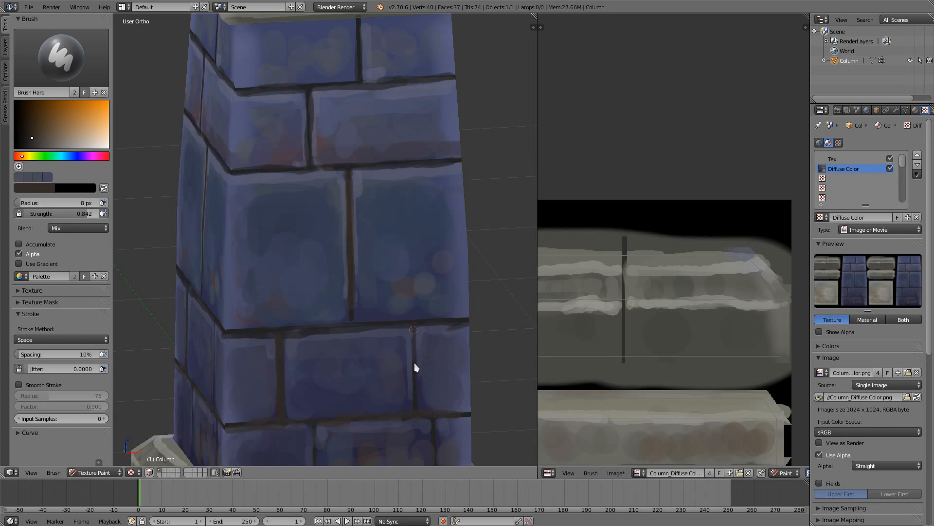
pyautogui.moveTo(413, 329); pyautogui.dragTo(414, 403)
pyautogui.moveTo(387, 321); pyautogui.dragTo(308, 240, button='middle')
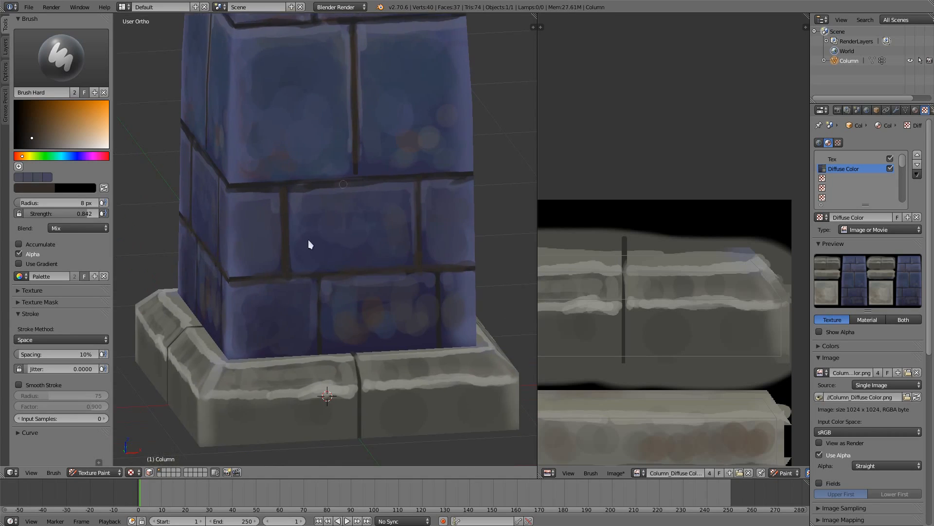
pyautogui.moveTo(321, 338); pyautogui.dragTo(321, 357)
pyautogui.keyDown('shift'); pyautogui.moveTo(443, 101); pyautogui.dragTo(358, 339, button='middle'); pyautogui.keyUp('shift')
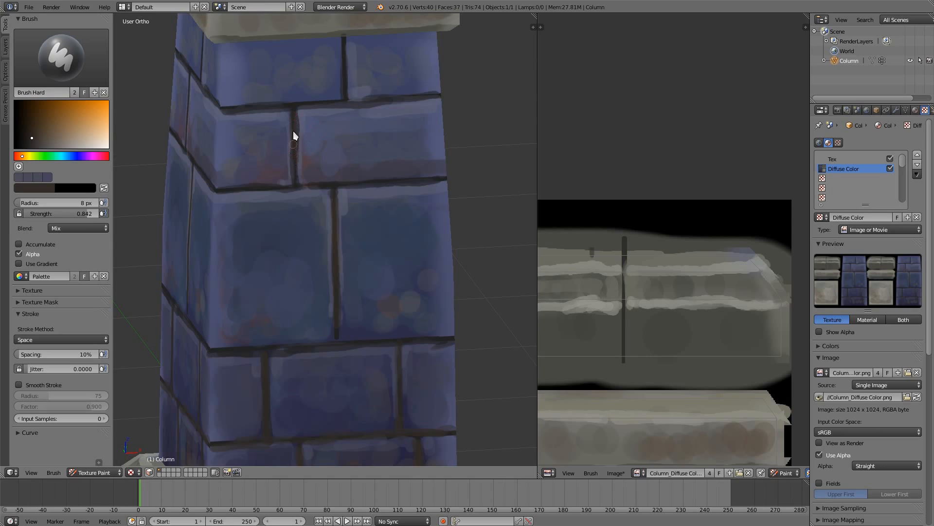
# Sample the brick blues and paint over the greyish spots on the top-row bricks with a 23 px brush
pyautogui.keyDown('shift'); pyautogui.moveTo(313, 83); pyautogui.dragTo(328, 224, button='middle'); pyautogui.keyUp('shift')
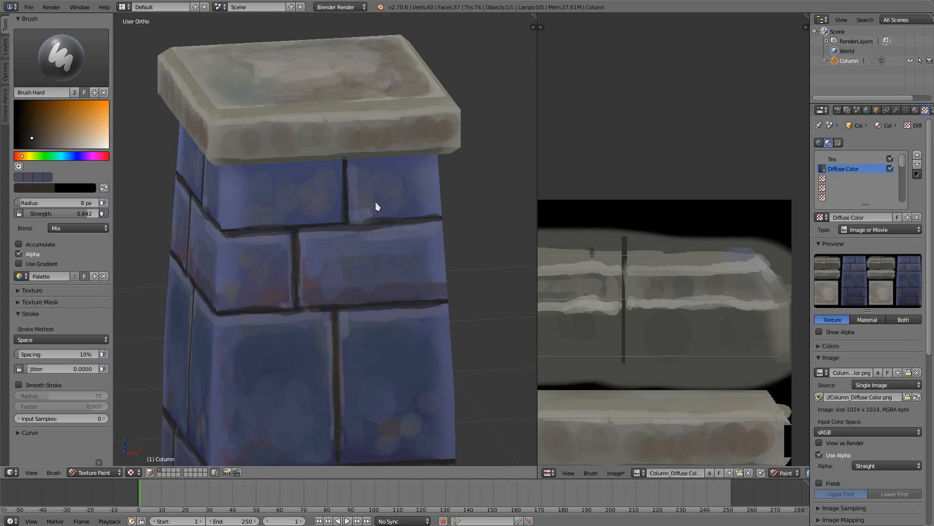
pyautogui.press('s')
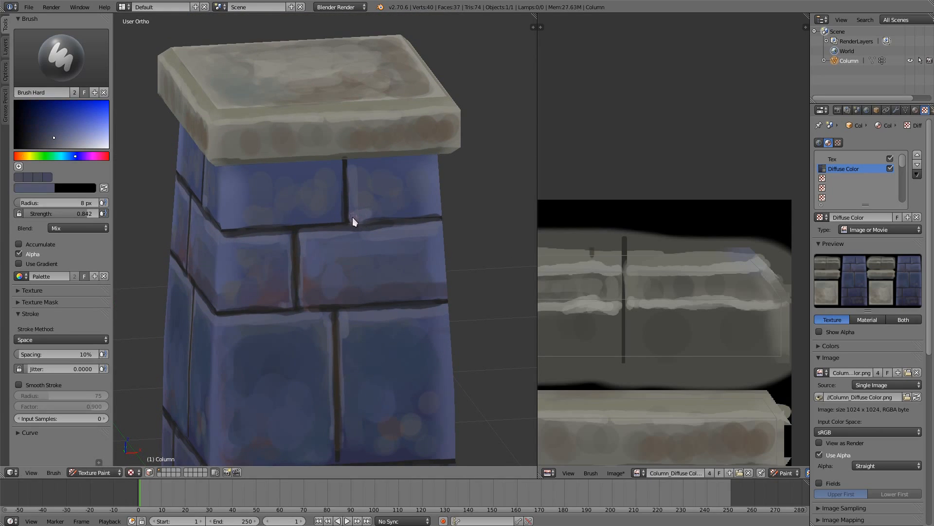
pyautogui.press('f')
pyautogui.click(389, 195)
pyautogui.press('s')
pyautogui.moveTo(400, 188)
pyautogui.mouseDown()
pyautogui.moveTo(369, 179)
pyautogui.moveTo(407, 178)
pyautogui.mouseUp()
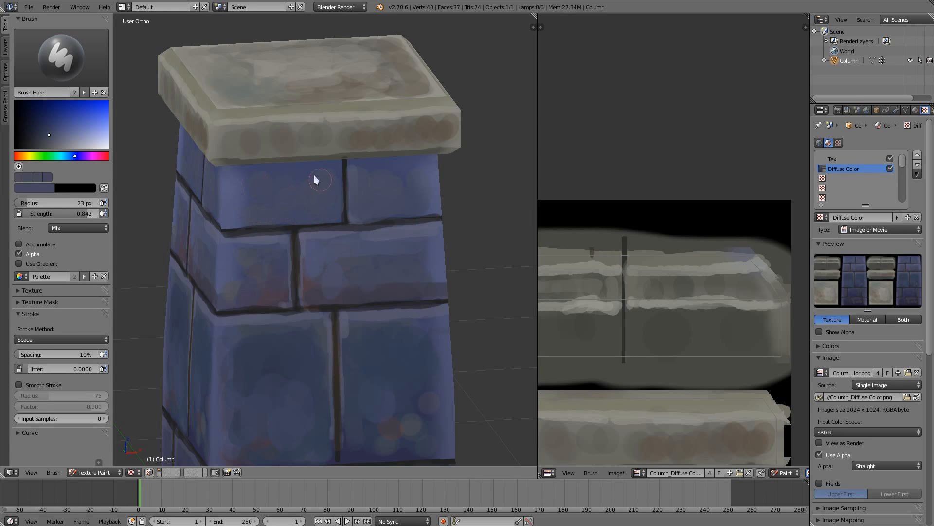
pyautogui.press('s')
# Choose a purplish blue and blend it with sampled brick blues across the top-row bricks beneath the cap
pyautogui.moveTo(279, 166); pyautogui.dragTo(261, 155, button='middle')
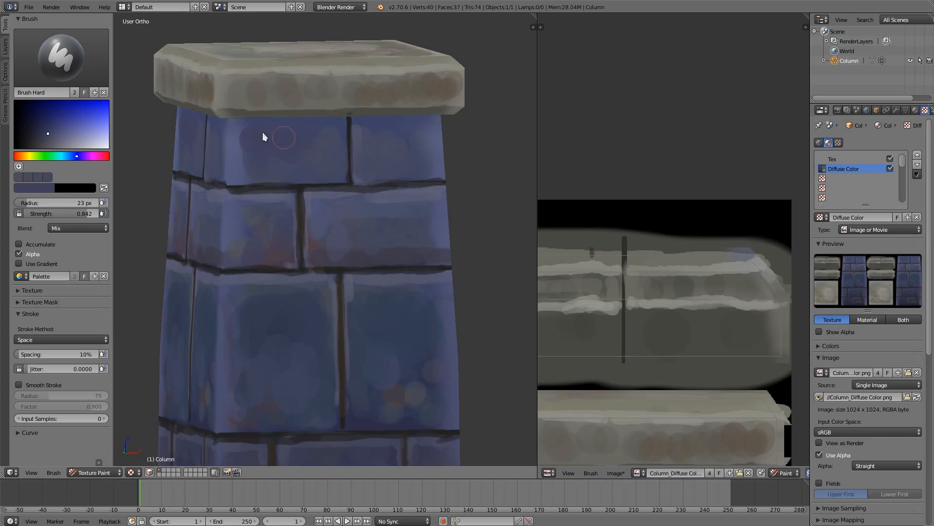
pyautogui.click(83, 156)
pyautogui.click(51, 124)
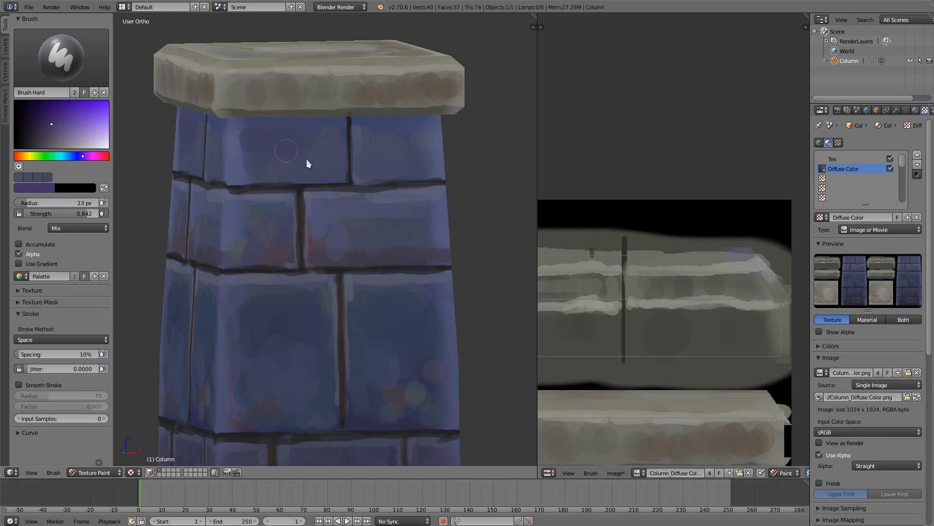
pyautogui.press('s')
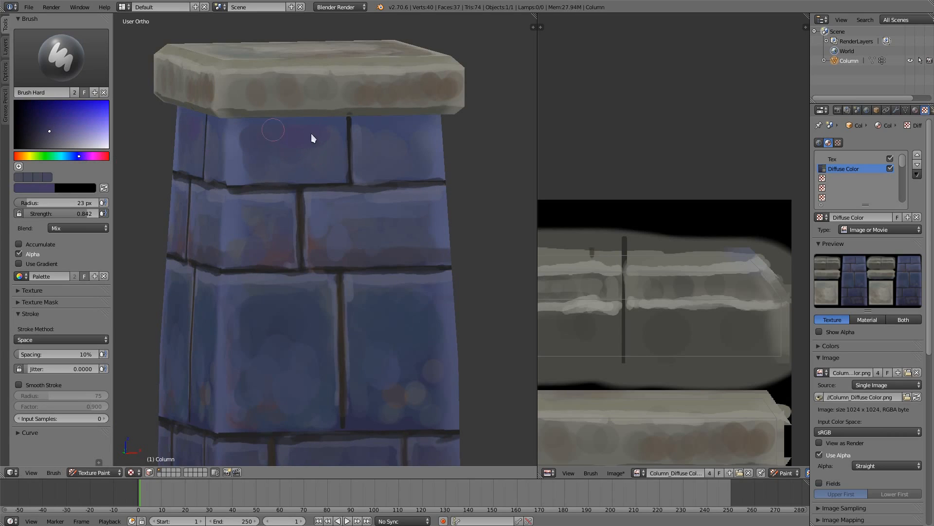
pyautogui.moveTo(265, 148); pyautogui.dragTo(279, 87, button='middle')
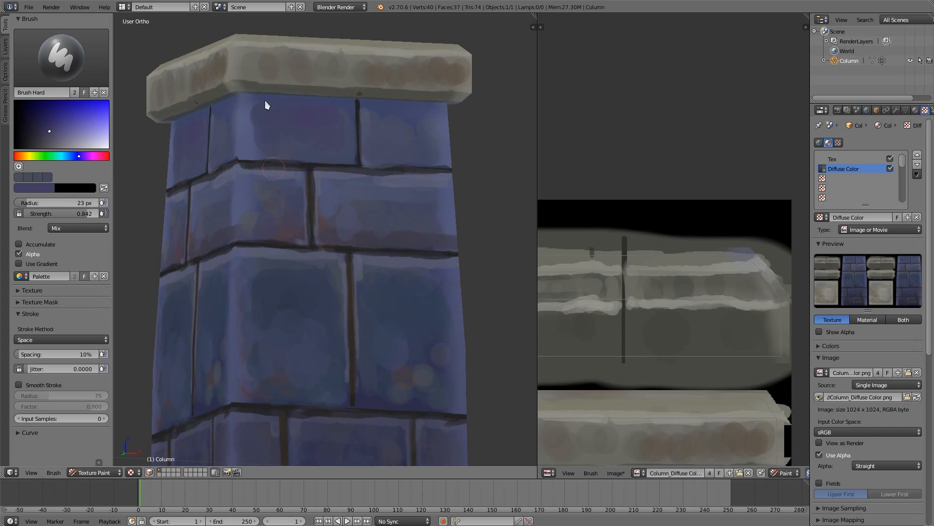
pyautogui.press('s')
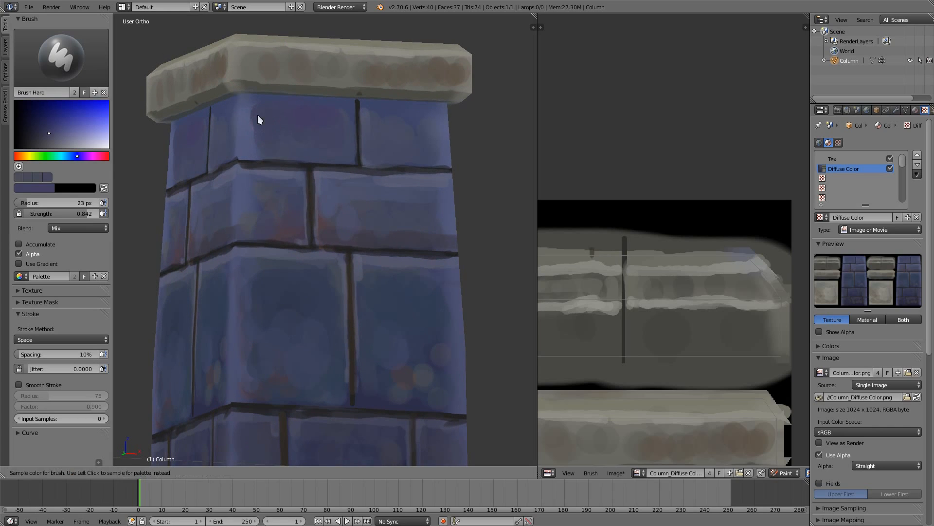
pyautogui.moveTo(253, 130)
pyautogui.mouseDown()
pyautogui.moveTo(256, 109)
pyautogui.moveTo(327, 116)
pyautogui.mouseUp()
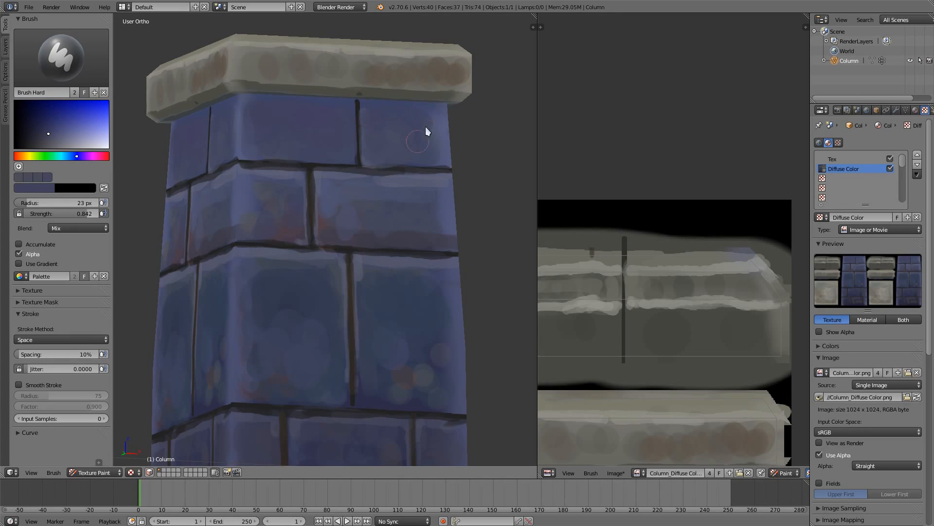
# Sample greyish blues and paint over the reddish spots on the second-row bricks below the cap
pyautogui.moveTo(340, 144); pyautogui.dragTo(284, 183, button='middle')
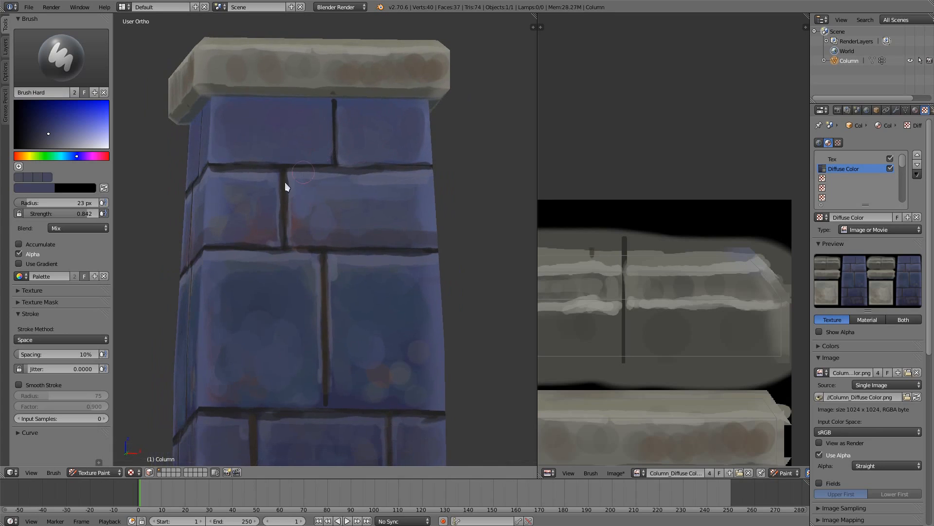
pyautogui.press('s')
pyautogui.moveTo(331, 224); pyautogui.dragTo(327, 234)
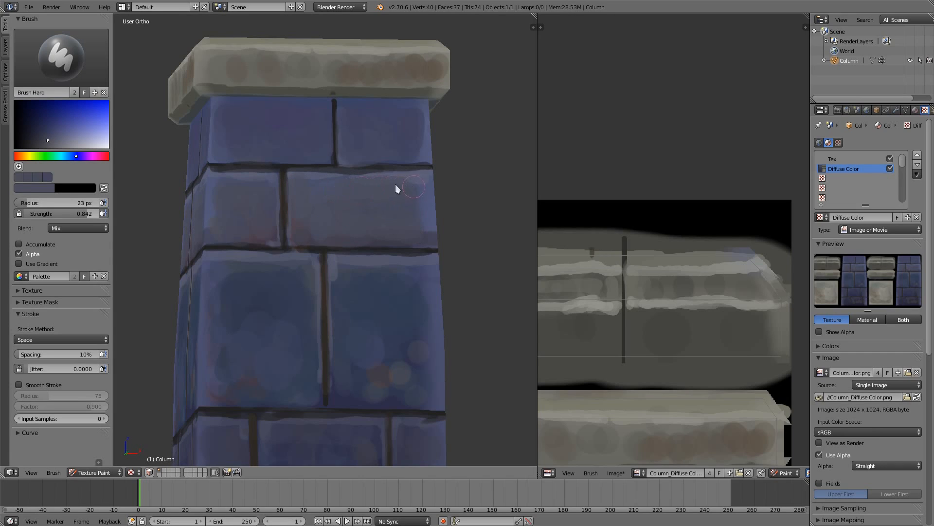
# Sample the surrounding blues and smooth out the blotches and orange spots on the two large middle bricks
pyautogui.scroll(-2, 353, 174)
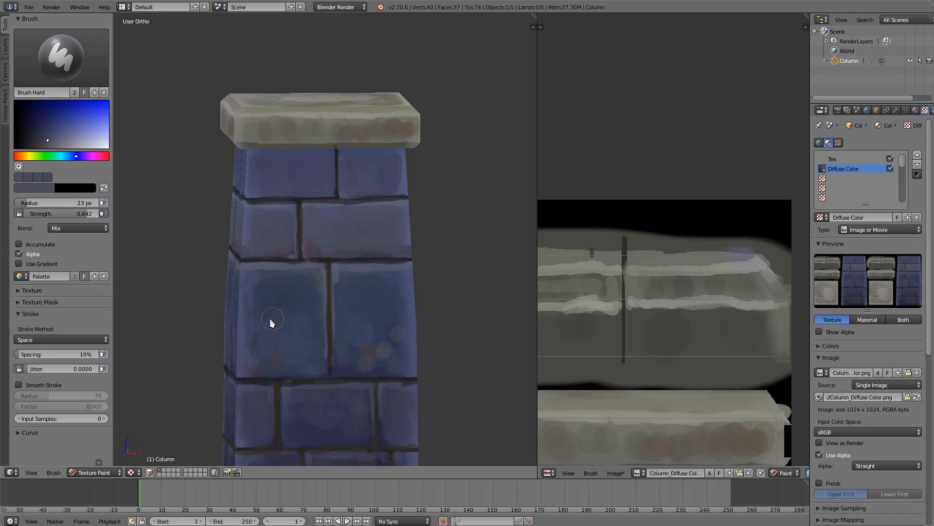
pyautogui.press('s')
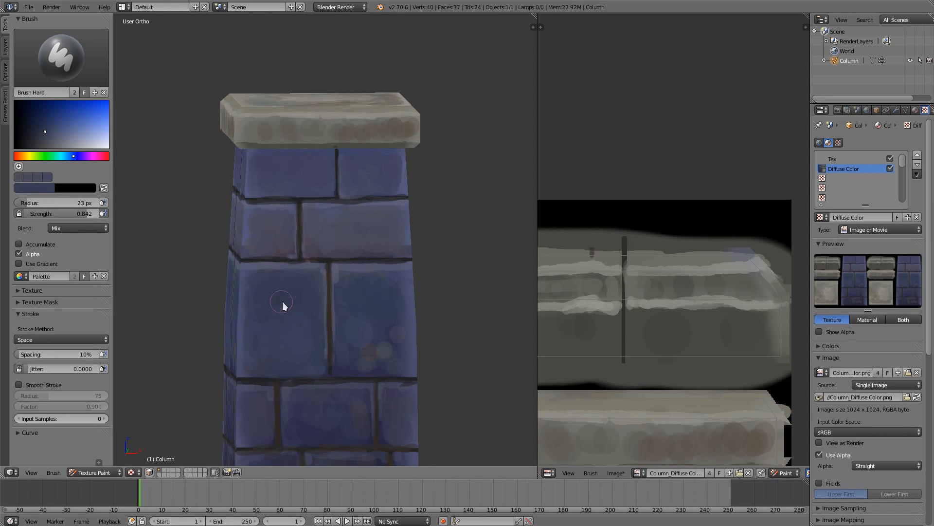
pyautogui.press('s')
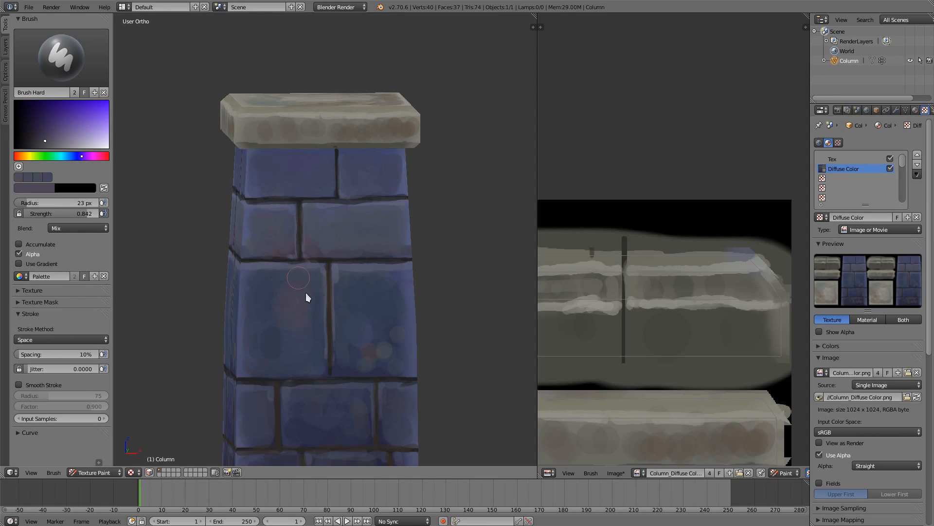
pyautogui.press('s')
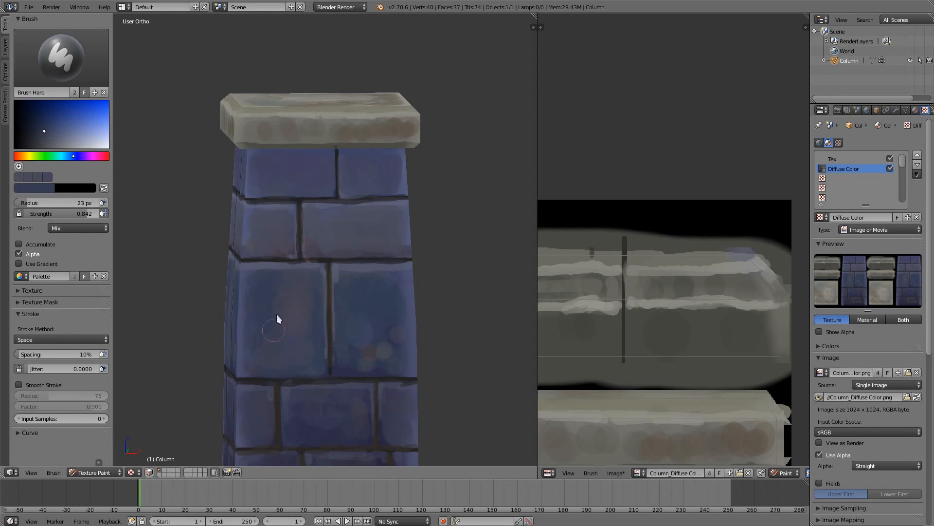
pyautogui.moveTo(311, 299); pyautogui.dragTo(281, 354)
pyautogui.press('s')
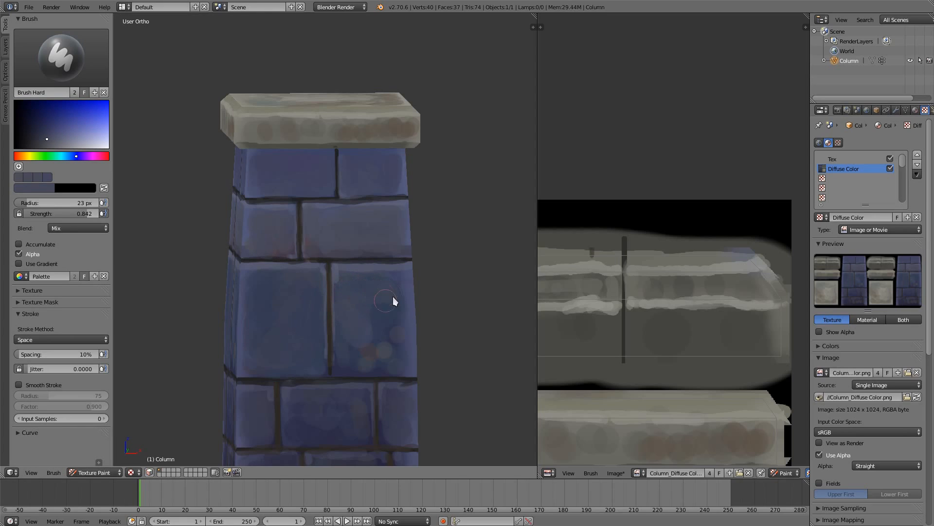
pyautogui.press('s')
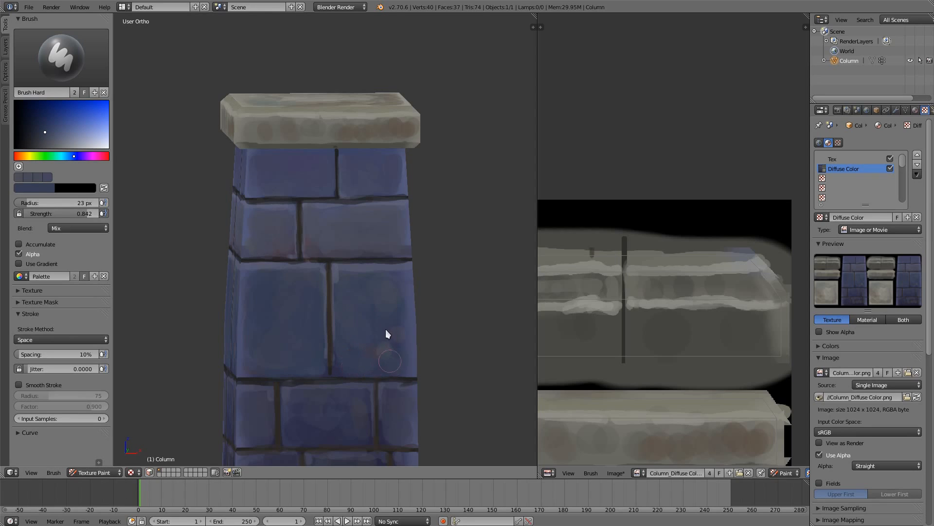
# Repaint the wide central brick below the large bricks with sampled lighter, darker and purplish blues
pyautogui.moveTo(317, 270); pyautogui.dragTo(363, 161, button='middle')
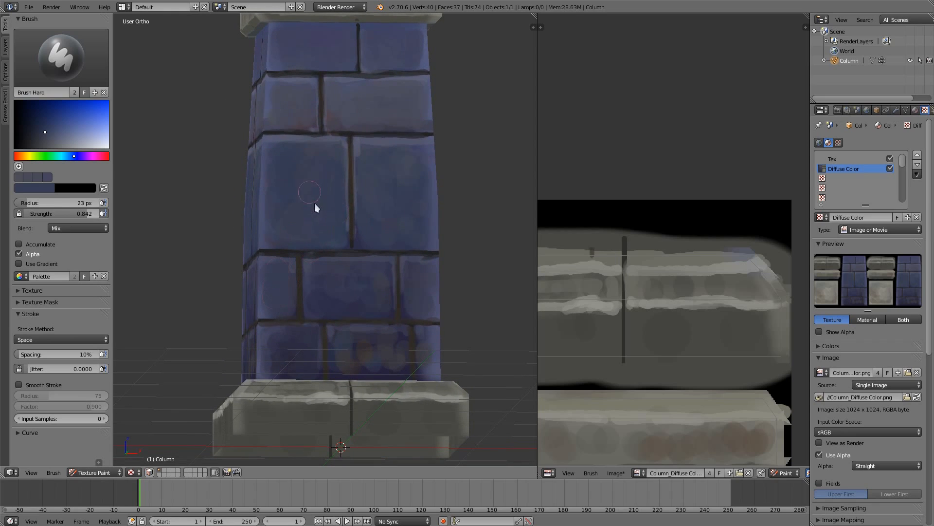
pyautogui.press('s')
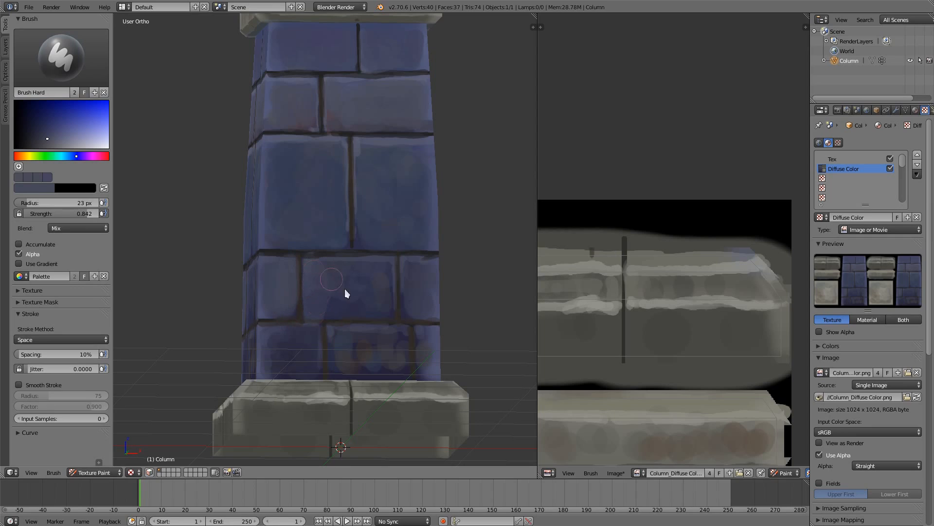
pyautogui.press('s')
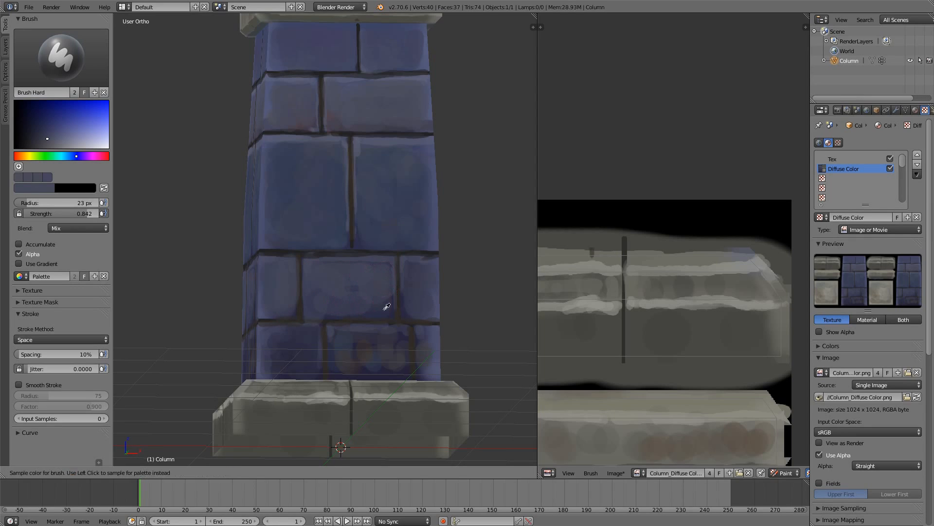
pyautogui.moveTo(378, 307)
pyautogui.mouseDown()
pyautogui.moveTo(346, 284)
pyautogui.moveTo(323, 284)
pyautogui.mouseUp()
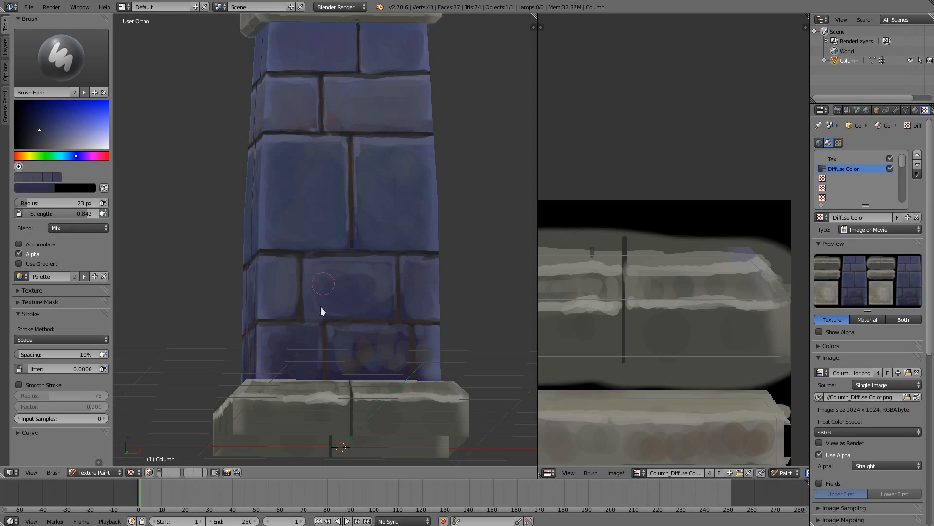
pyautogui.click(378, 269)
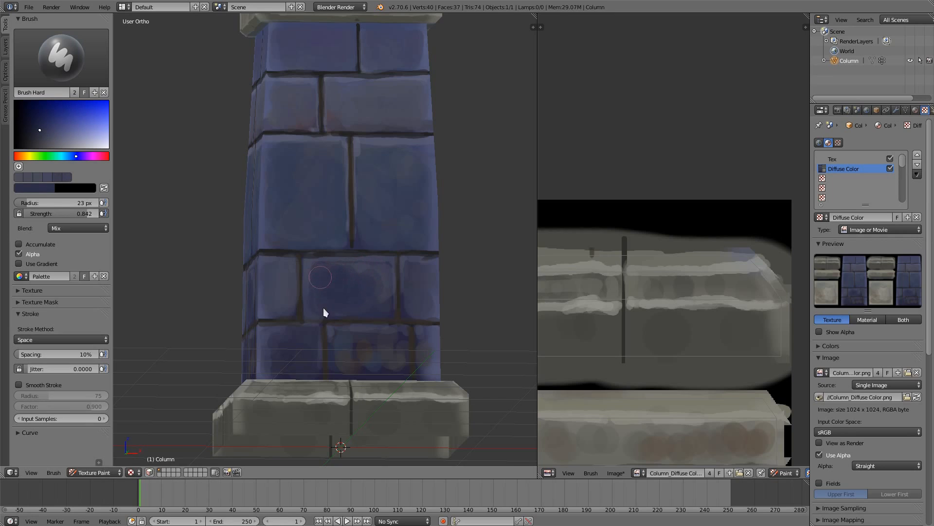
pyautogui.press('s')
pyautogui.moveTo(342, 273); pyautogui.dragTo(375, 282)
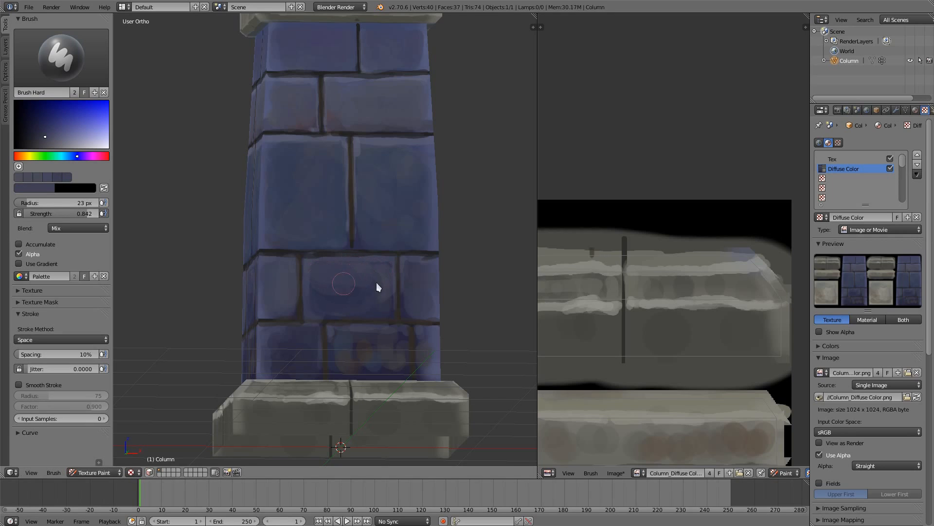
pyautogui.press('s')
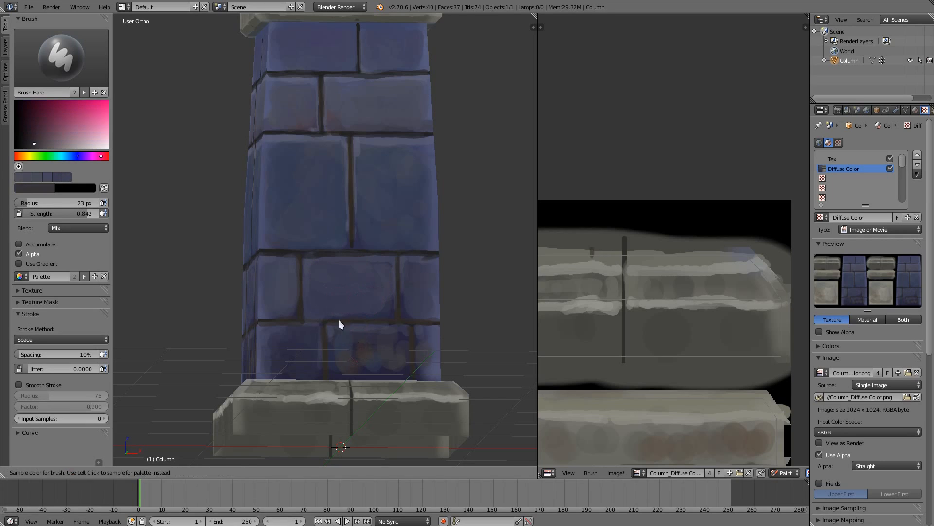
pyautogui.press('s')
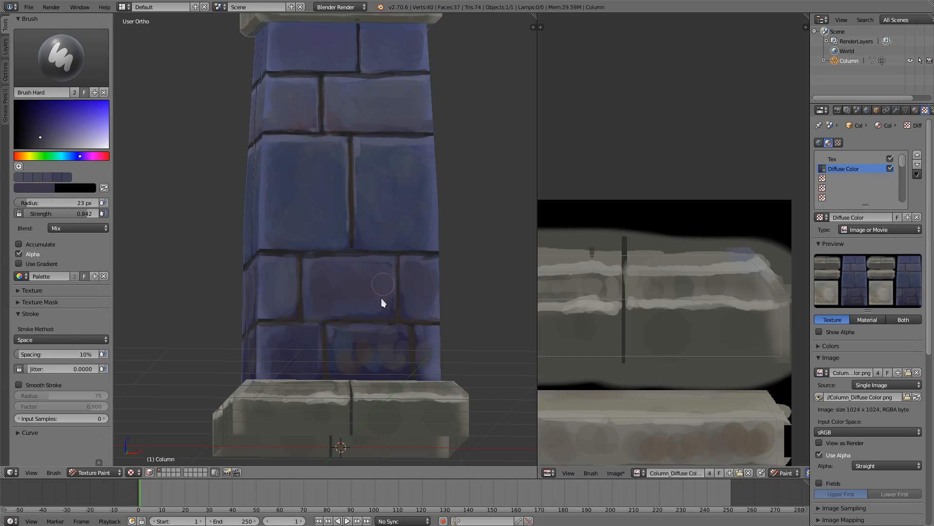
pyautogui.press('s')
# Cover the brown and orange spots on the bottom-row bricks above the base with sampled greyish blues
pyautogui.moveTo(370, 270)
pyautogui.mouseDown(button='middle')
pyautogui.moveTo(361, 317)
pyautogui.moveTo(333, 252)
pyautogui.moveTo(329, 195)
pyautogui.moveTo(325, 264)
pyautogui.mouseUp(button='middle')
pyautogui.press('s')
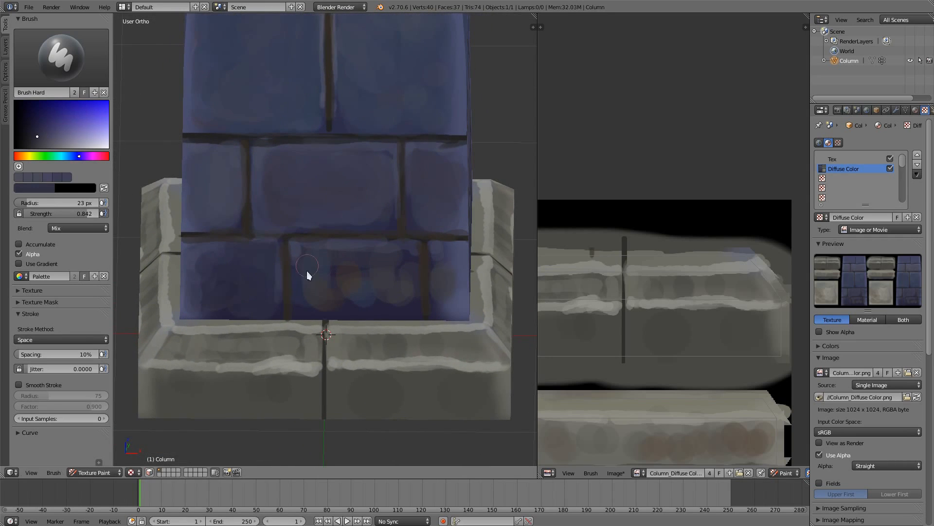
pyautogui.press('s')
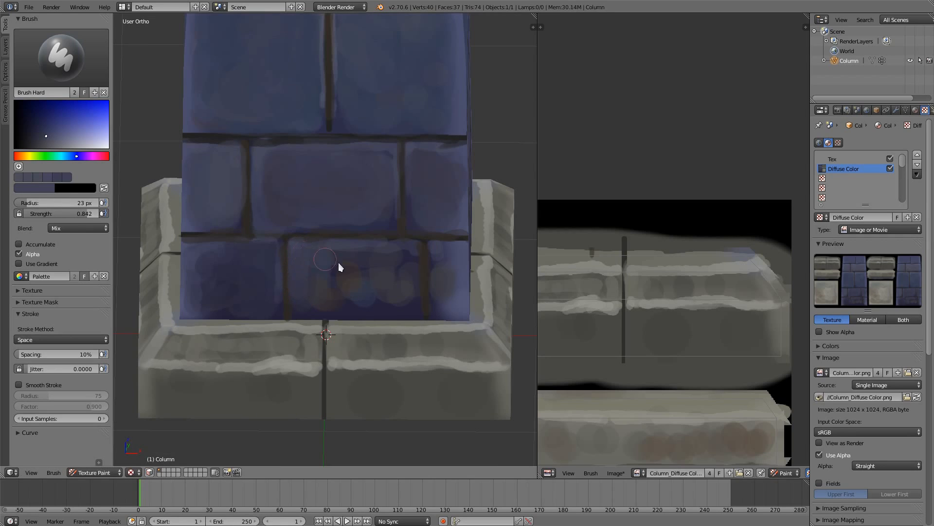
pyautogui.moveTo(331, 290)
pyautogui.mouseDown()
pyautogui.moveTo(323, 308)
pyautogui.moveTo(382, 317)
pyautogui.moveTo(342, 295)
pyautogui.moveTo(344, 273)
pyautogui.moveTo(303, 290)
pyautogui.moveTo(337, 308)
pyautogui.mouseUp()
pyautogui.press('s')
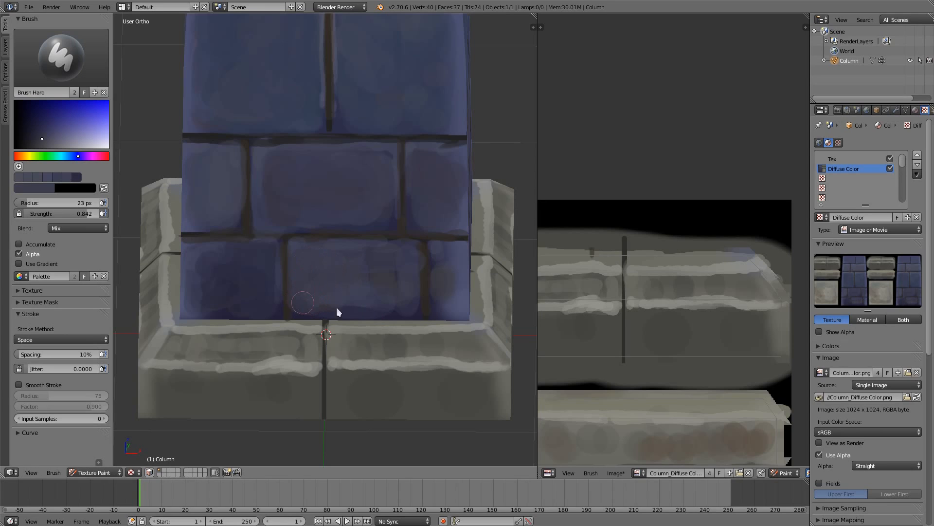
pyautogui.moveTo(450, 269)
pyautogui.mouseDown()
pyautogui.moveTo(433, 282)
pyautogui.moveTo(448, 263)
pyautogui.moveTo(434, 251)
pyautogui.mouseUp()
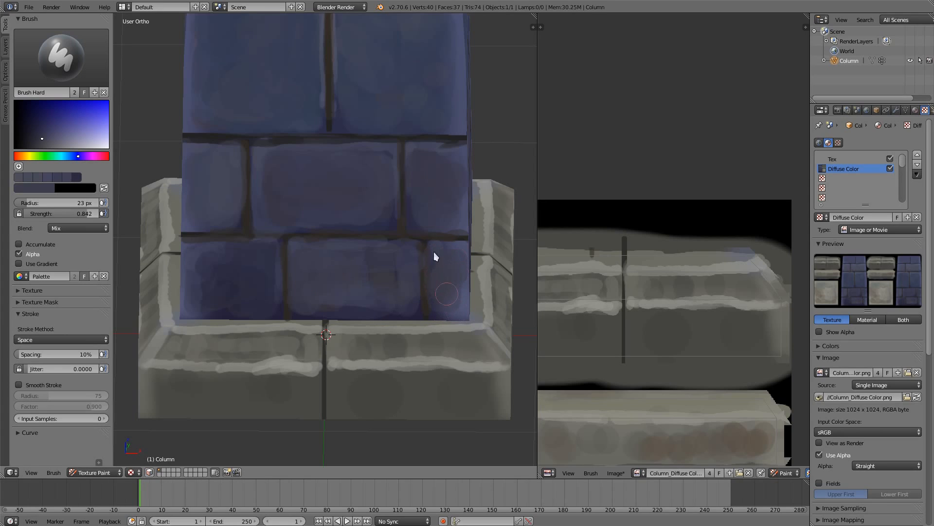
pyautogui.moveTo(213, 267)
pyautogui.mouseDown()
pyautogui.moveTo(205, 257)
pyautogui.moveTo(261, 257)
pyautogui.moveTo(259, 305)
pyautogui.moveTo(236, 290)
pyautogui.mouseUp()
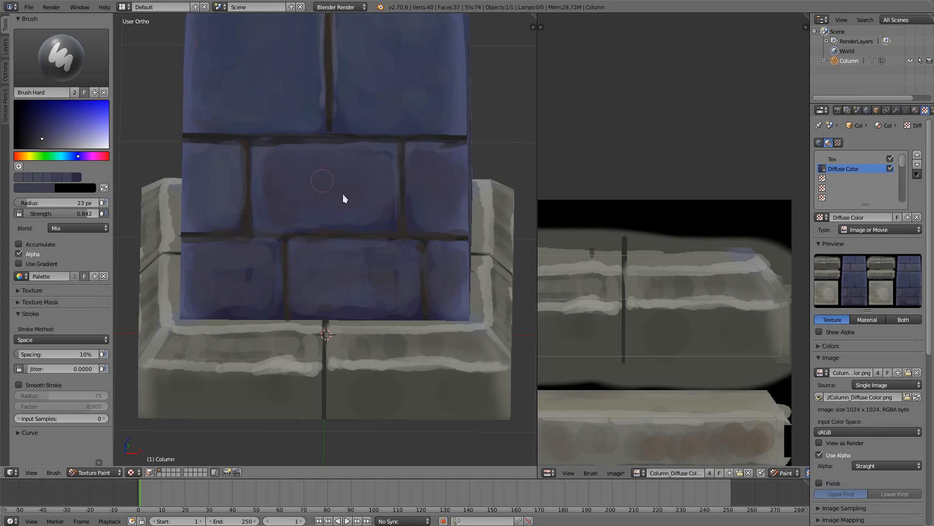
# Sample the near-black joint colour and repaint the gap in the horizontal joint above the bottom brick row with a 9 px brush
pyautogui.scroll(-4, 344, 199)
pyautogui.moveTo(351, 303); pyautogui.dragTo(355, 273, button='middle')
pyautogui.scroll(10, 328, 209)
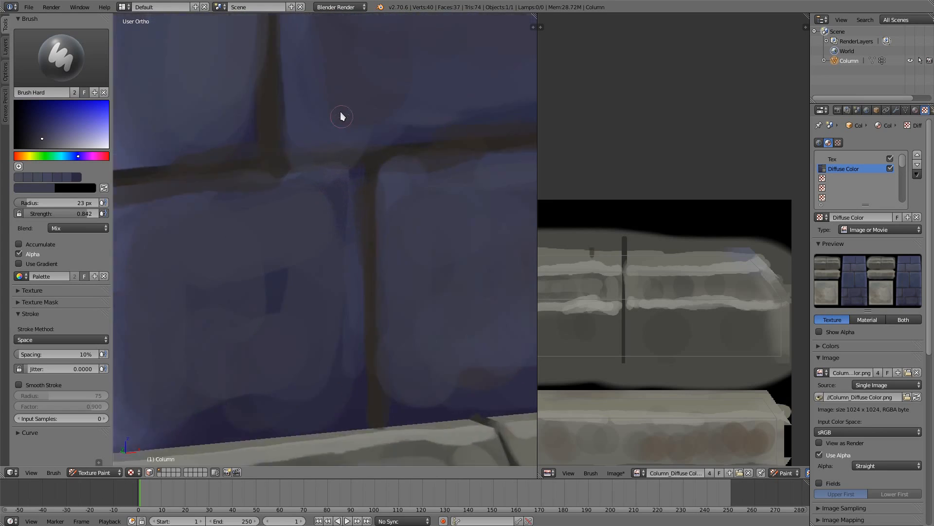
pyautogui.scroll(-4, 342, 116)
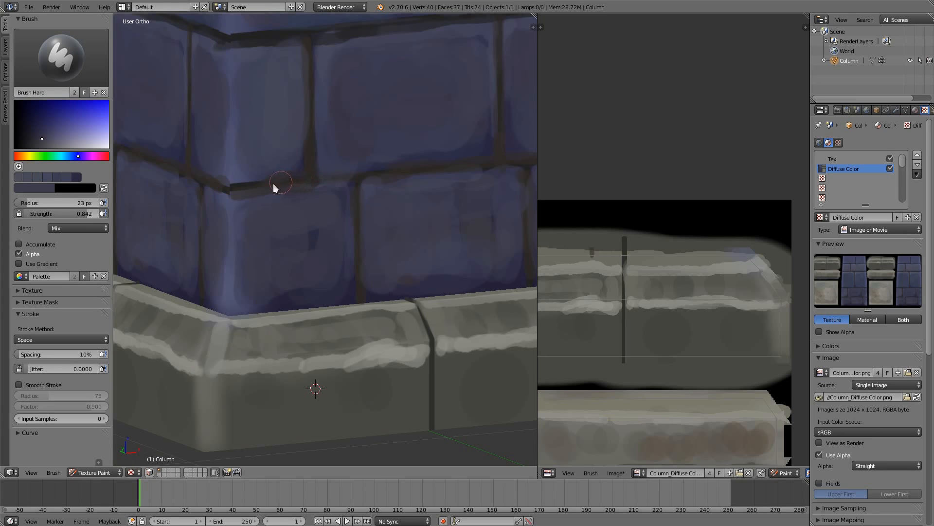
pyautogui.press('s')
pyautogui.click(331, 200)
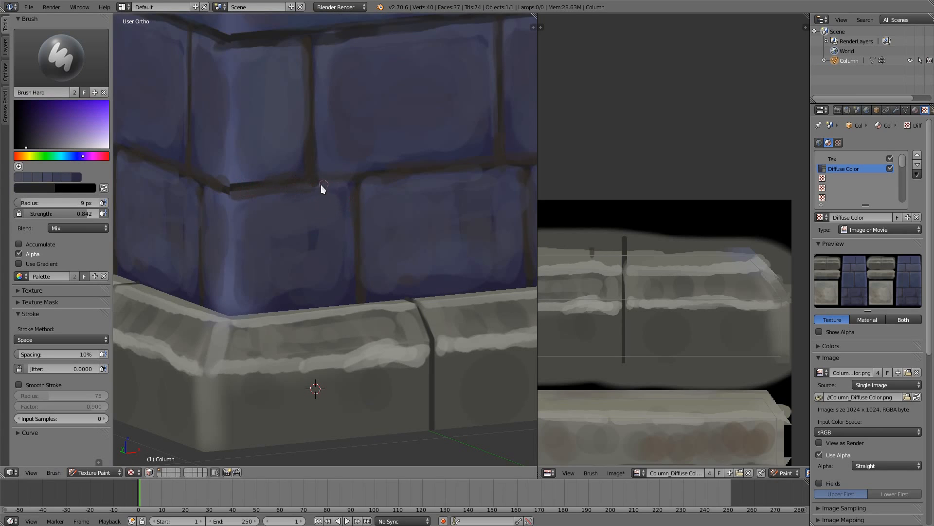
pyautogui.moveTo(320, 184)
pyautogui.mouseDown()
pyautogui.moveTo(311, 184)
pyautogui.moveTo(384, 173)
pyautogui.mouseUp()
# Choose a dark blue and tint patches on the front faces of the base stones with a 26 px brush
pyautogui.scroll(-2, 349, 186)
pyautogui.moveTo(349, 186)
pyautogui.mouseDown(button='middle')
pyautogui.moveTo(350, 233)
pyautogui.moveTo(317, 183)
pyautogui.mouseUp(button='middle')
pyautogui.scroll(-1, 359, 214)
pyautogui.keyDown('shift'); pyautogui.moveTo(325, 122); pyautogui.dragTo(332, 174, button='middle'); pyautogui.keyUp('shift')
pyautogui.scroll(-3, 332, 173)
pyautogui.moveTo(334, 241); pyautogui.dragTo(333, 323, button='middle')
pyautogui.scroll(2, 323, 276)
pyautogui.moveTo(324, 275); pyautogui.dragTo(312, 345, button='middle')
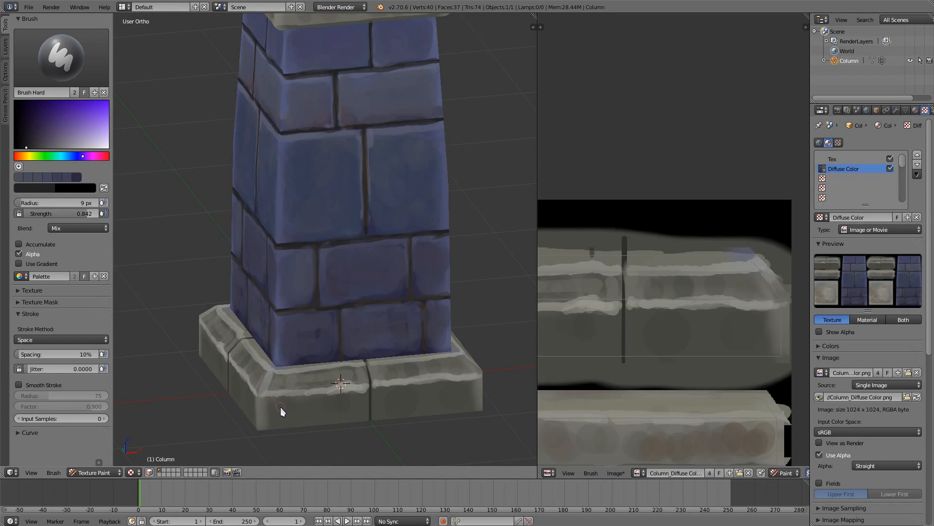
pyautogui.press('s')
pyautogui.click(68, 156)
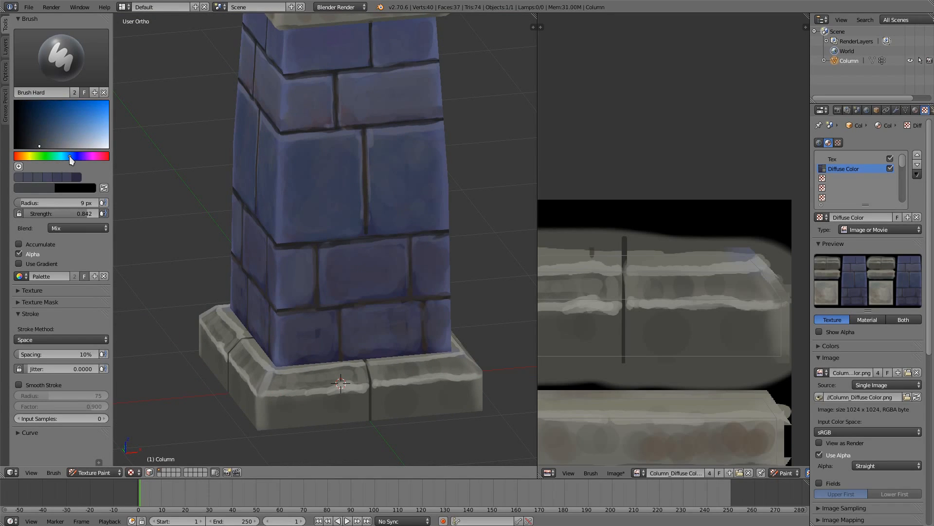
pyautogui.click(40, 132)
pyautogui.click(309, 404)
pyautogui.moveTo(294, 415); pyautogui.dragTo(318, 414)
pyautogui.moveTo(409, 407); pyautogui.dragTo(466, 412)
# Choose an orange-brown and add warm patches on the front faces of both base stones
pyautogui.click(20, 157)
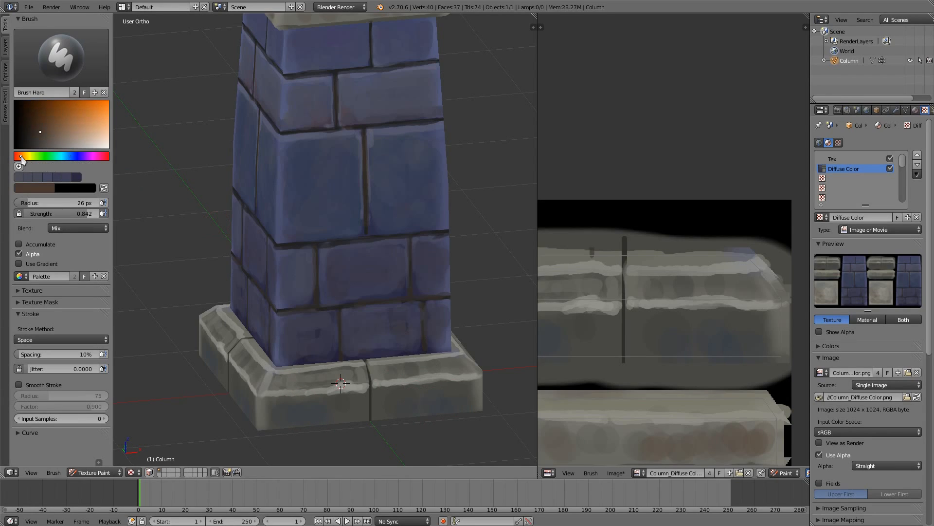
pyautogui.click(51, 124)
pyautogui.moveTo(339, 415); pyautogui.dragTo(279, 418)
pyautogui.moveTo(413, 410); pyautogui.dragTo(447, 405)
# Sample the muted browns on the base and blend the orange and blue patches into the front faces
pyautogui.press('s')
pyautogui.press('s')
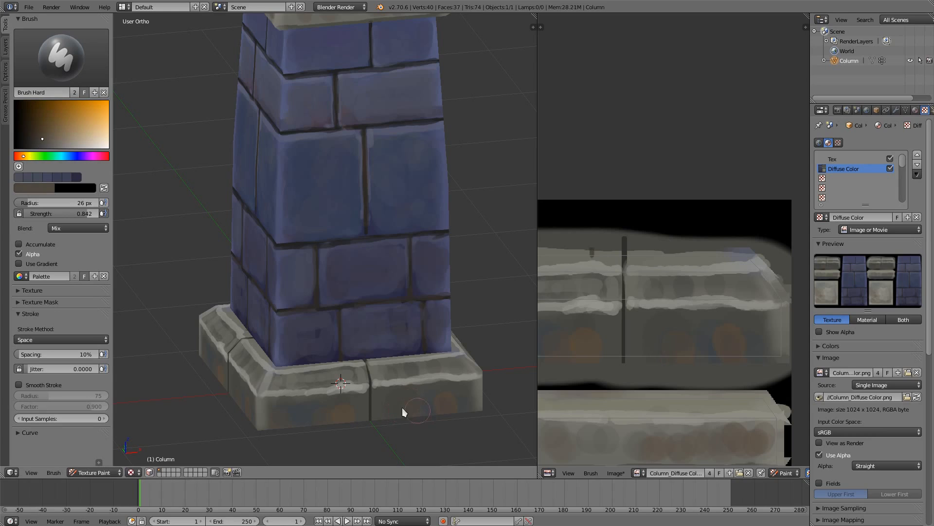
pyautogui.press('s')
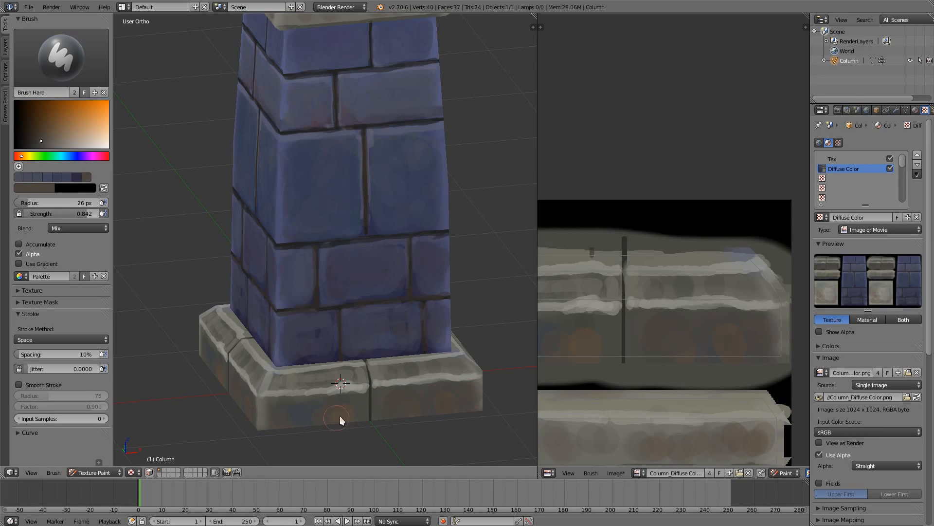
# Sample the grey-brown stone colour and smooth the dark blotches on the base stones' sloped upper band with 22 px and 14 px brushes
pyautogui.moveTo(339, 419); pyautogui.dragTo(342, 424)
pyautogui.keyDown('ctrl'); pyautogui.moveTo(360, 386); pyautogui.dragTo(348, 305, button='middle'); pyautogui.keyUp('ctrl')
pyautogui.press('s')
pyautogui.press('f')
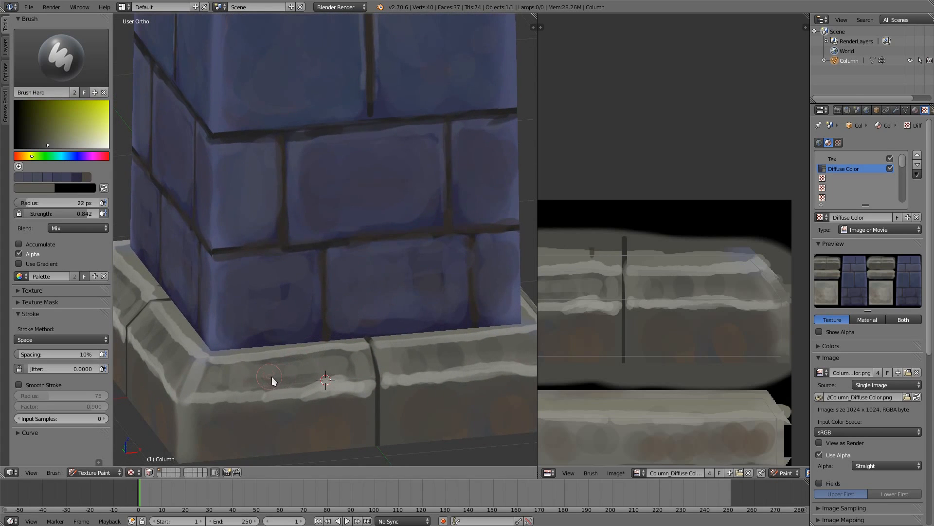
pyautogui.click(276, 378)
pyautogui.moveTo(213, 367)
pyautogui.mouseDown()
pyautogui.moveTo(356, 359)
pyautogui.moveTo(302, 378)
pyautogui.moveTo(359, 360)
pyautogui.moveTo(361, 373)
pyautogui.moveTo(400, 376)
pyautogui.moveTo(452, 361)
pyautogui.moveTo(436, 356)
pyautogui.moveTo(454, 341)
pyautogui.mouseUp()
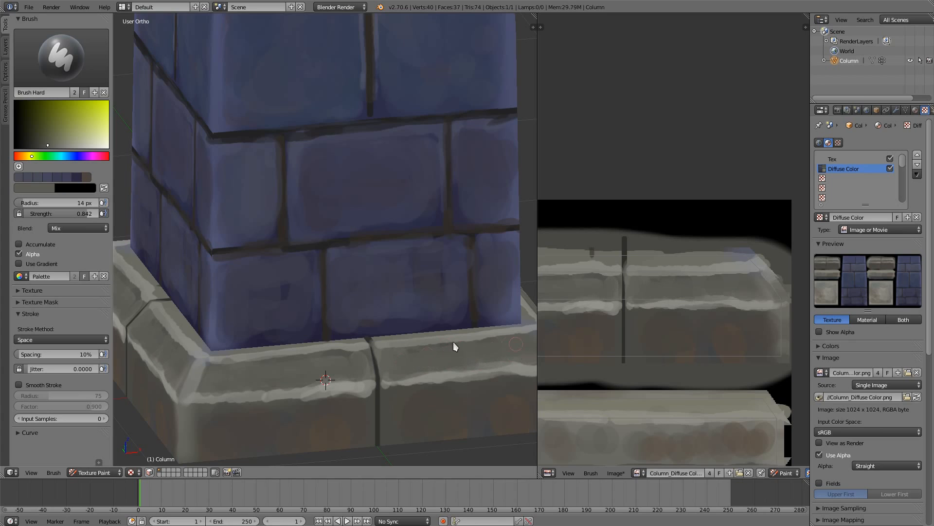
# Save the painted texture image Column_Diffuse Color.png and save the project over its existing file
pyautogui.moveTo(453, 341); pyautogui.dragTo(456, 381, button='middle')
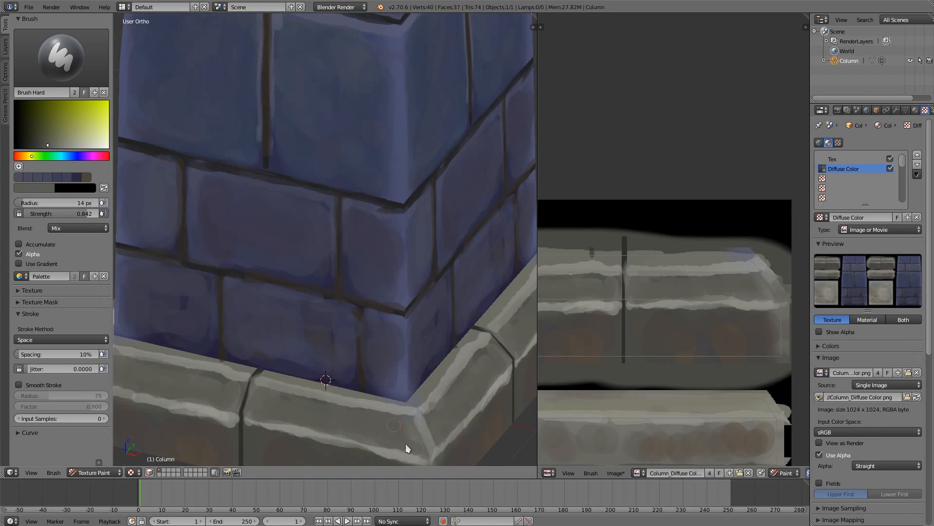
pyautogui.keyDown('ctrl'); pyautogui.moveTo(418, 212); pyautogui.dragTo(419, 364, button='middle'); pyautogui.keyUp('ctrl')
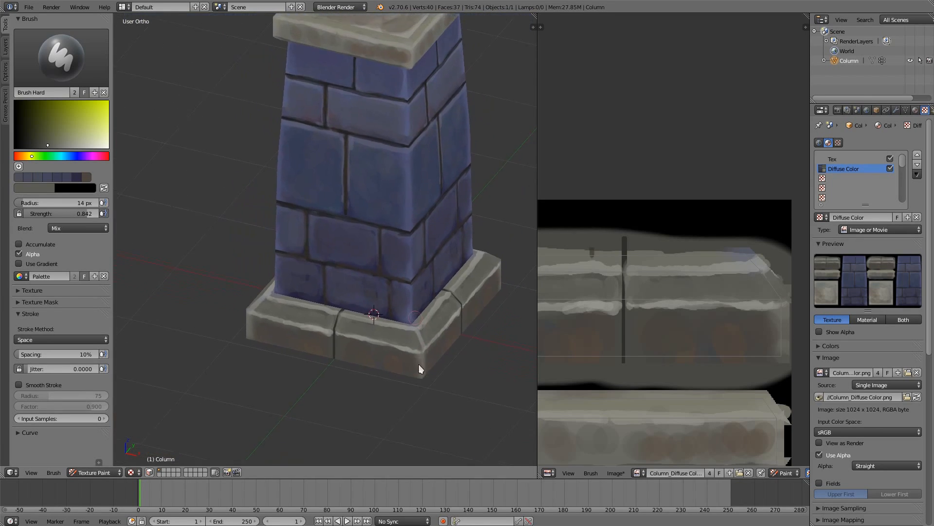
pyautogui.moveTo(414, 275)
pyautogui.keyDown('shift'); pyautogui.mouseDown(button='middle')
pyautogui.moveTo(412, 416)
pyautogui.moveTo(427, 323)
pyautogui.moveTo(419, 354)
pyautogui.moveTo(401, 369)
pyautogui.moveTo(403, 358)
pyautogui.moveTo(411, 364)
pyautogui.mouseUp(button='middle'); pyautogui.keyUp('shift')
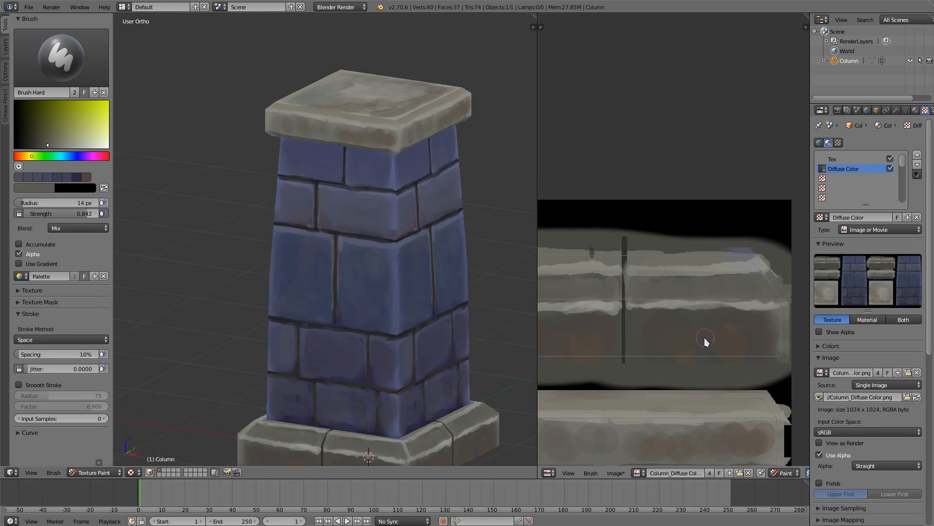
pyautogui.hotkey('alt', 's')
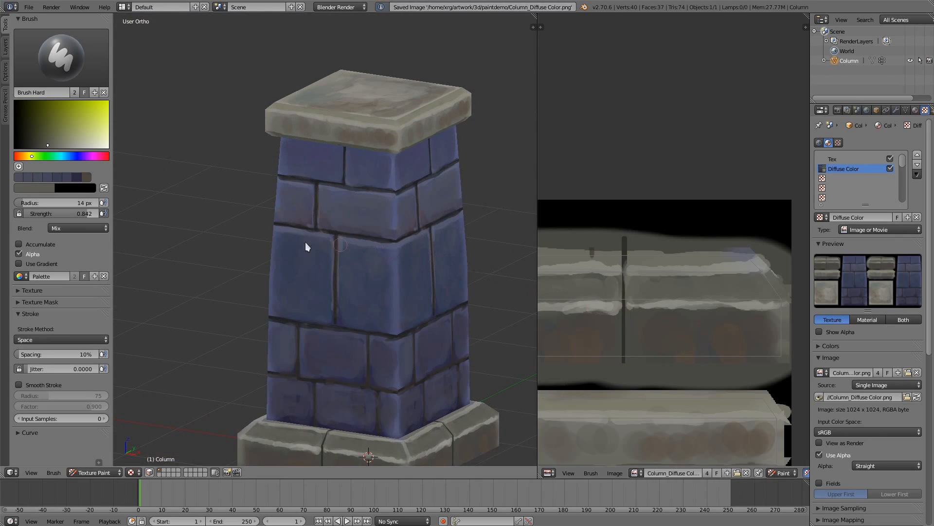
pyautogui.moveTo(284, 233); pyautogui.dragTo(265, 240, button='middle')
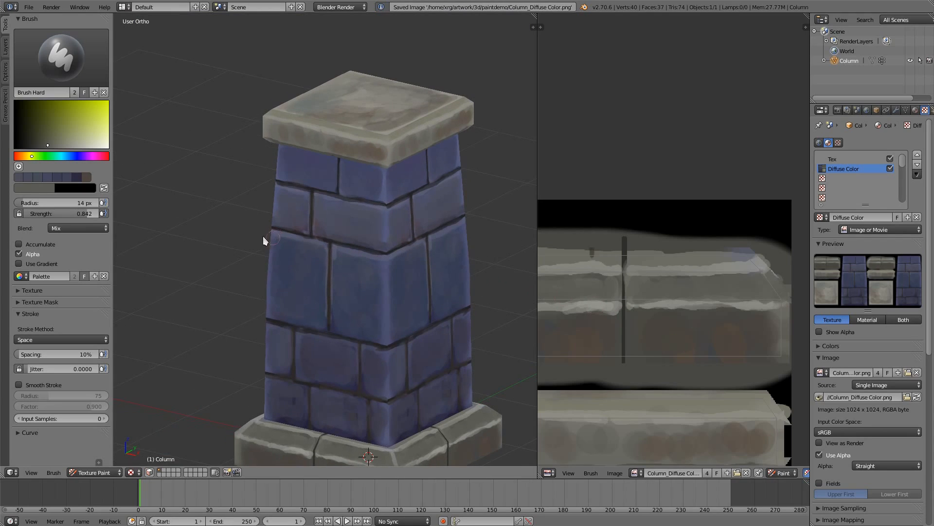
pyautogui.hotkey('ctrl', 's')
pyautogui.click(227, 217)
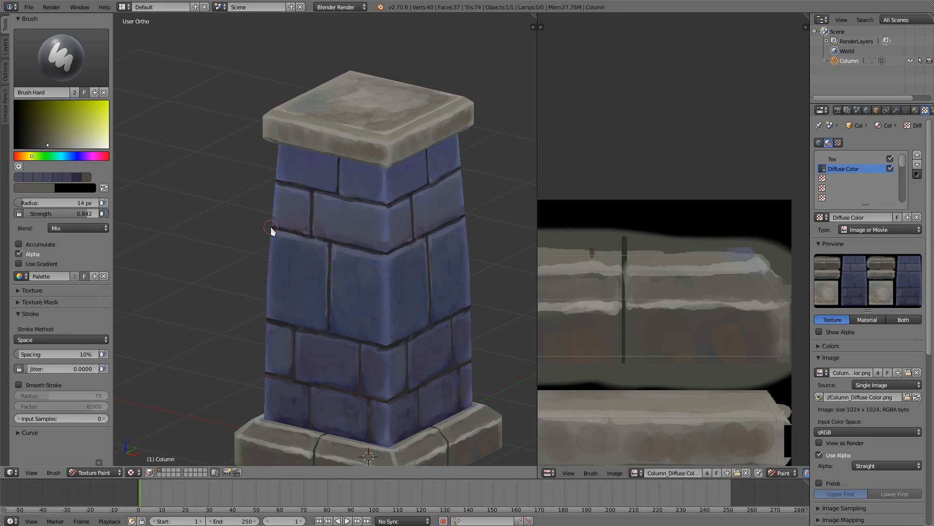
# Sample the light blue edge colour and extend the highlight along the vertical joint between the large middle bricks with a 6 px brush
pyautogui.moveTo(338, 297); pyautogui.dragTo(381, 282, button='middle')
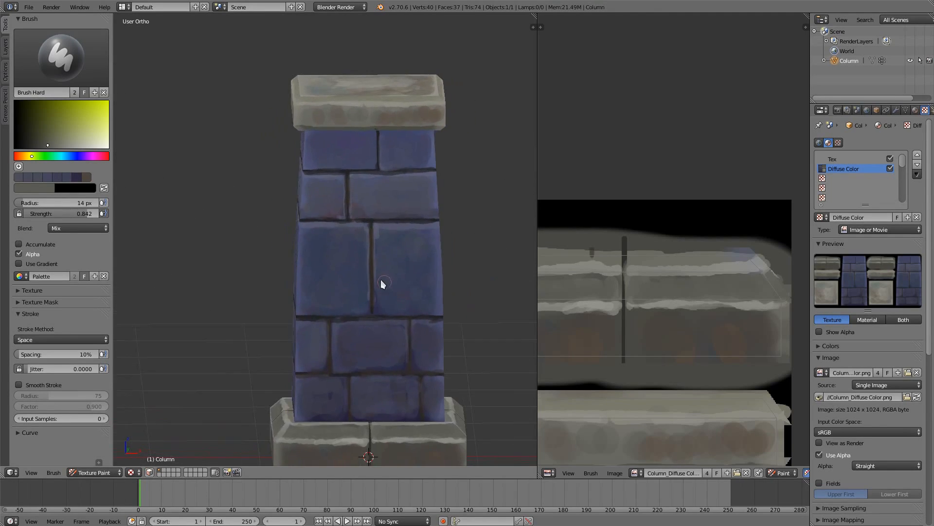
pyautogui.scroll(3, 358, 268)
pyautogui.moveTo(364, 223); pyautogui.dragTo(340, 277, button='middle')
pyautogui.scroll(3, 386, 211)
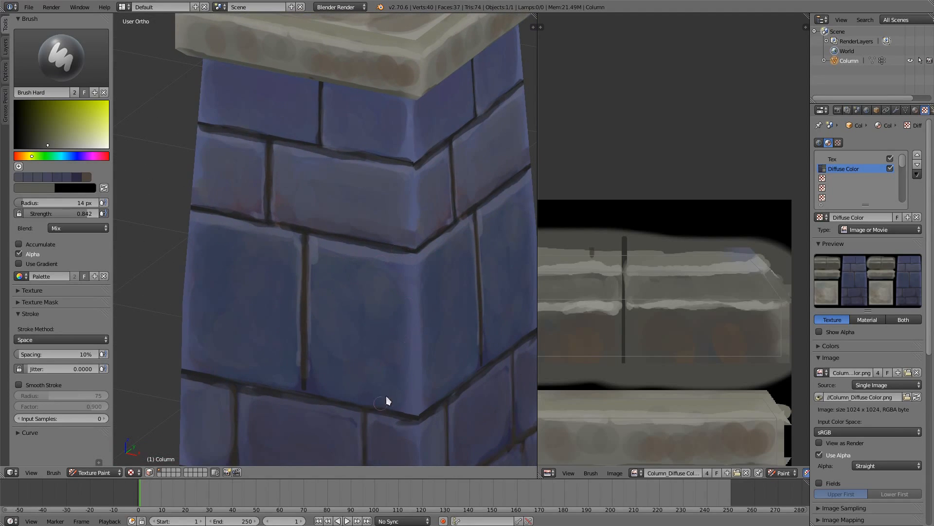
pyautogui.moveTo(386, 400)
pyautogui.mouseDown(button='middle')
pyautogui.moveTo(386, 317)
pyautogui.moveTo(375, 330)
pyautogui.mouseUp(button='middle')
pyautogui.moveTo(353, 286); pyautogui.dragTo(334, 136, button='middle')
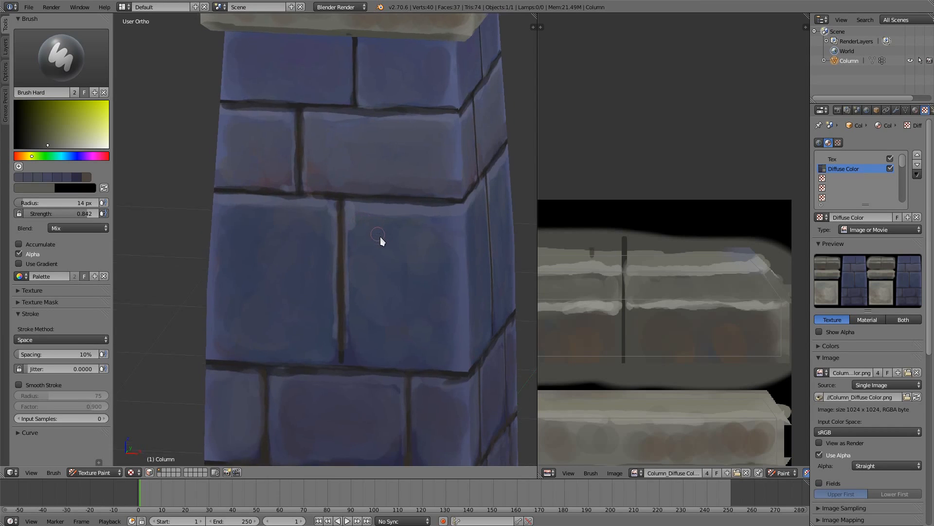
pyautogui.moveTo(381, 236); pyautogui.dragTo(366, 231, button='middle')
pyautogui.scroll(2, 369, 253)
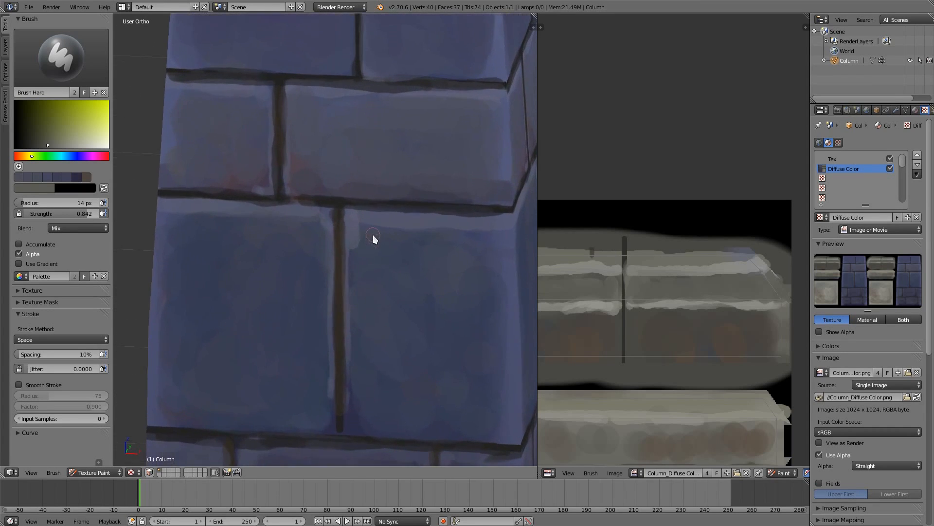
pyautogui.press('s')
pyautogui.moveTo(354, 222); pyautogui.dragTo(354, 240)
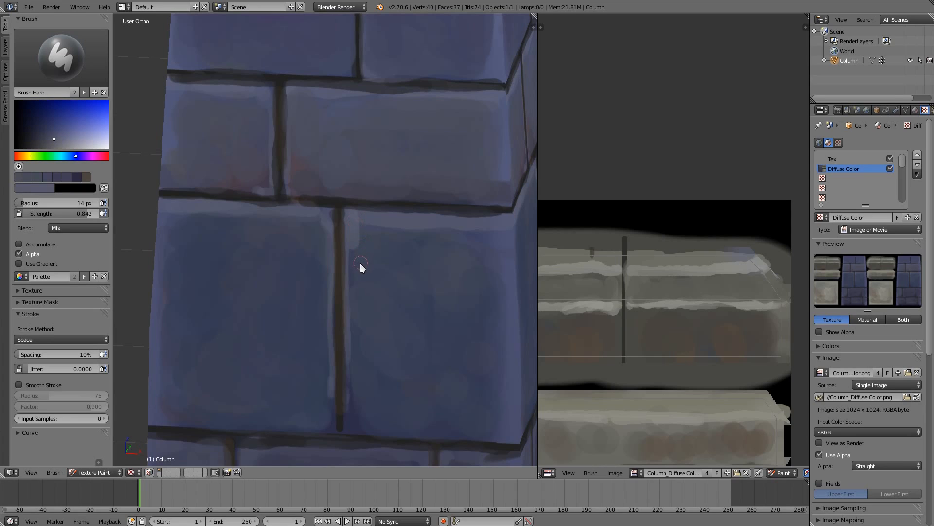
pyautogui.press('f')
pyautogui.click(353, 267)
pyautogui.moveTo(348, 423); pyautogui.dragTo(348, 430)
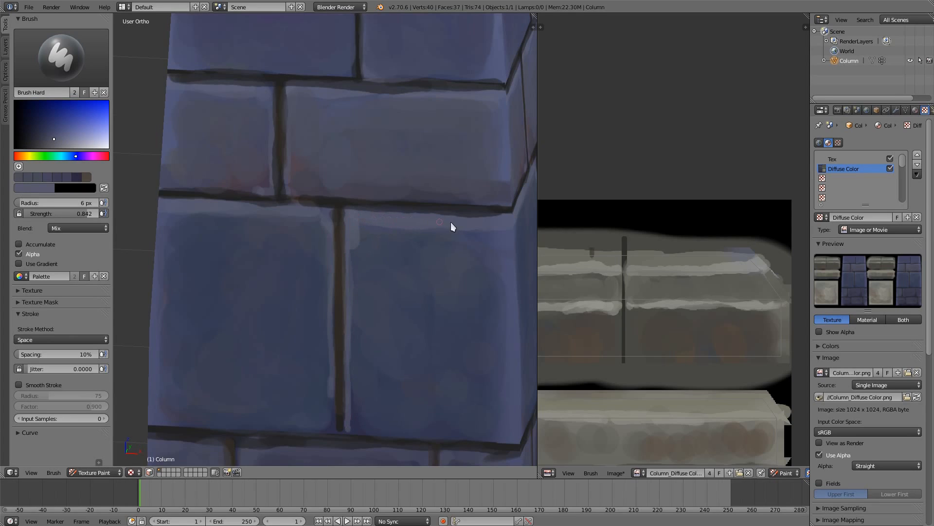
# Sample the near-black joint colour and paint an arched crack around the lower corner of the large middle brick with a 6 px brush
pyautogui.moveTo(508, 223); pyautogui.dragTo(443, 194, button='middle')
pyautogui.scroll(-6, 434, 173)
pyautogui.moveTo(412, 101); pyautogui.dragTo(391, 199, button='middle')
pyautogui.scroll(7, 393, 201)
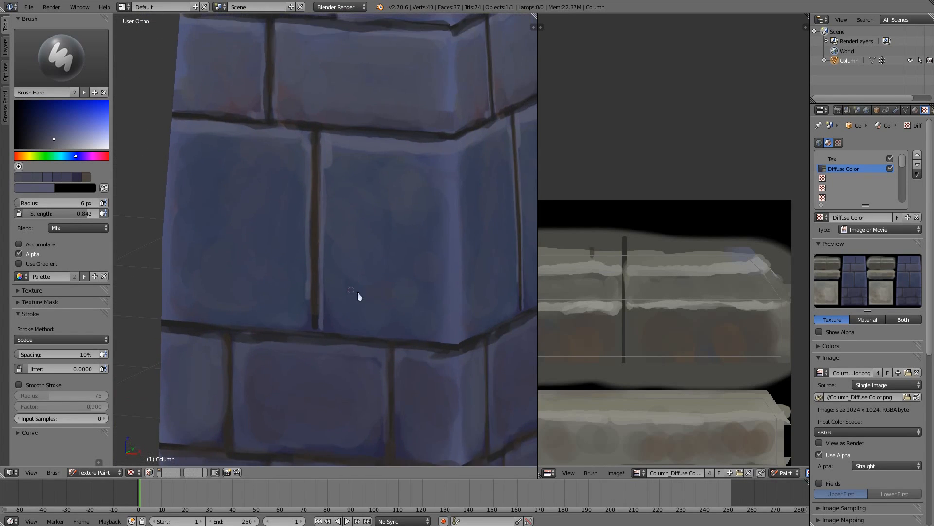
pyautogui.scroll(3, 385, 239)
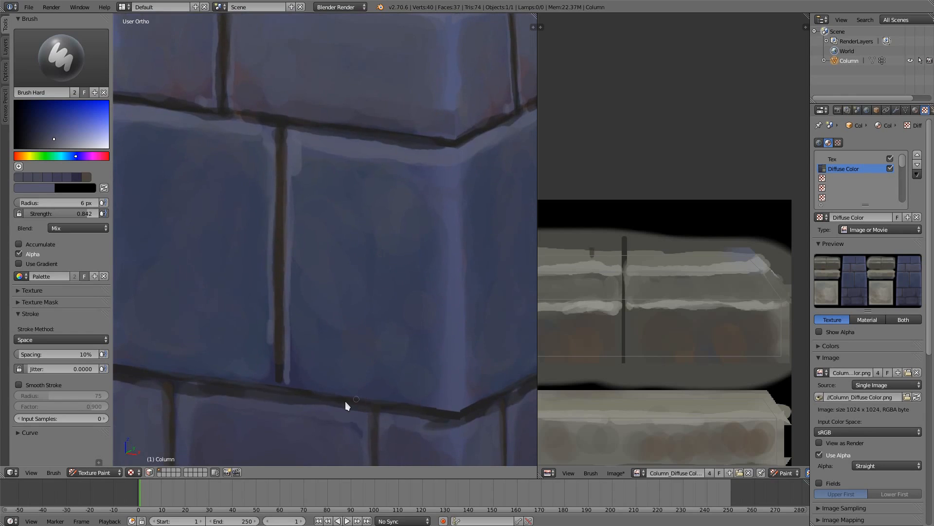
pyautogui.press('s')
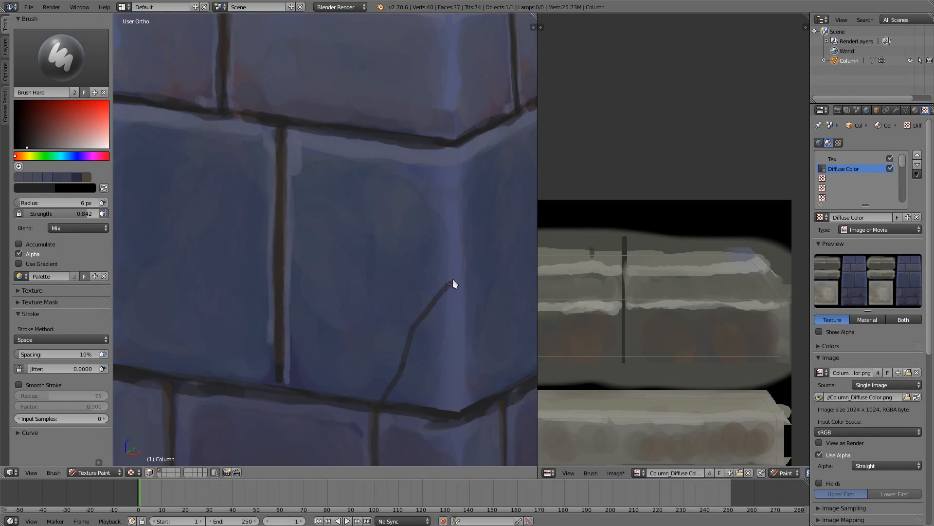
pyautogui.moveTo(473, 266); pyautogui.dragTo(365, 215, button='middle')
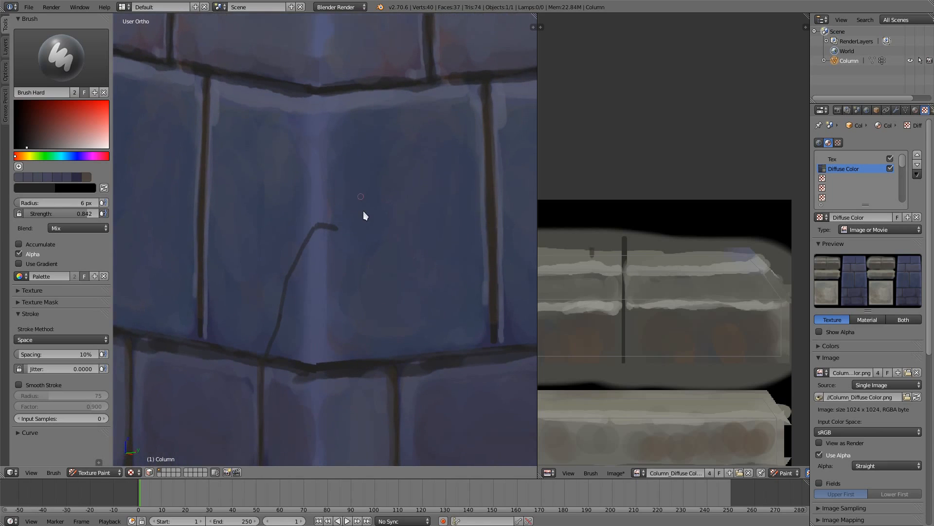
pyautogui.moveTo(366, 257); pyautogui.dragTo(417, 355)
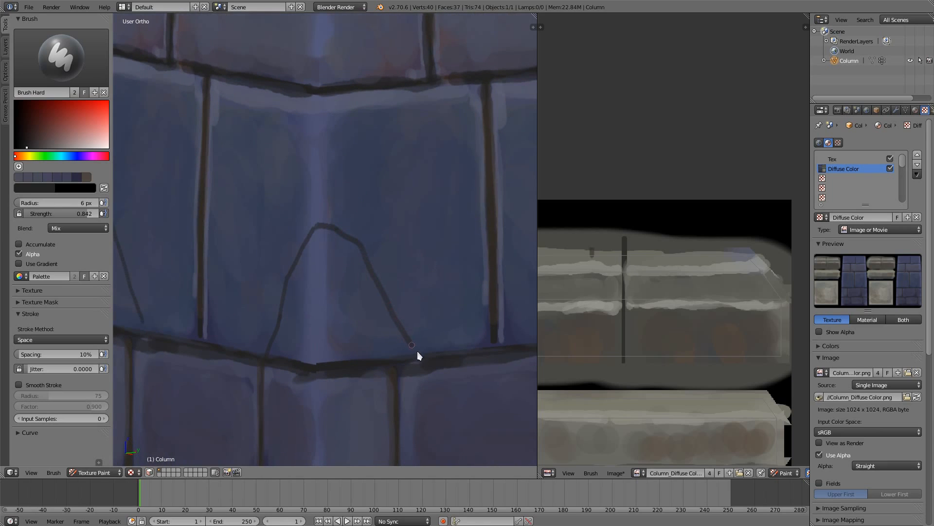
# Choose a lighter blue and highlight the inner edge of the corner crack on the front face, refining it with a 2 px brush
pyautogui.moveTo(396, 296)
pyautogui.mouseDown(button='middle')
pyautogui.moveTo(477, 292)
pyautogui.moveTo(472, 253)
pyautogui.mouseUp(button='middle')
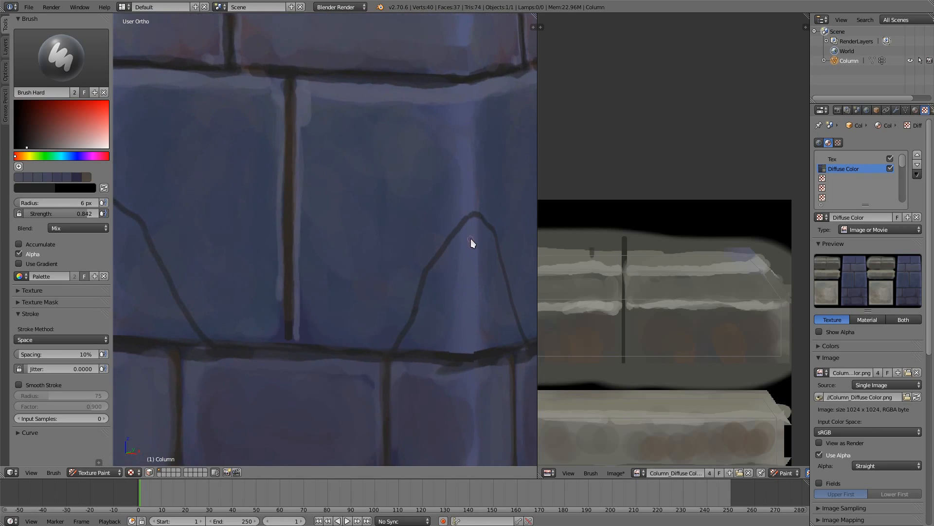
pyautogui.press('s')
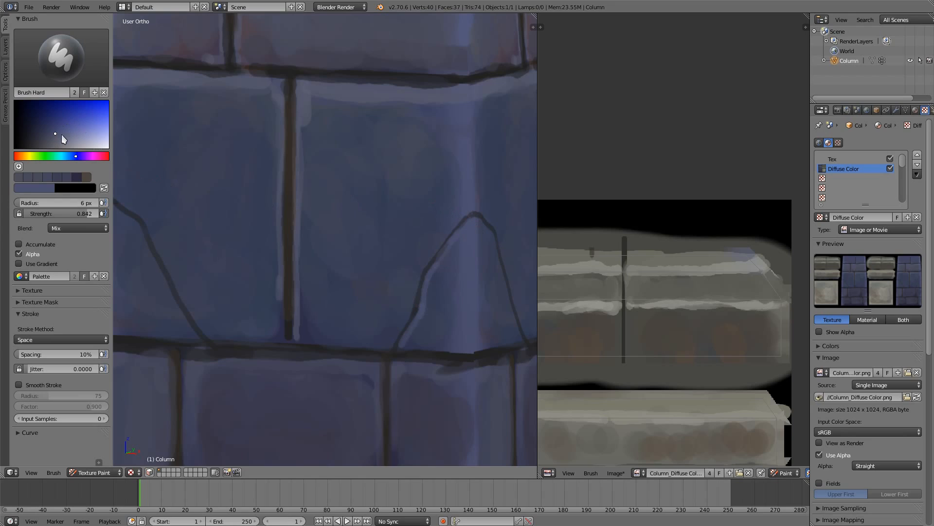
pyautogui.moveTo(61, 134); pyautogui.dragTo(72, 138)
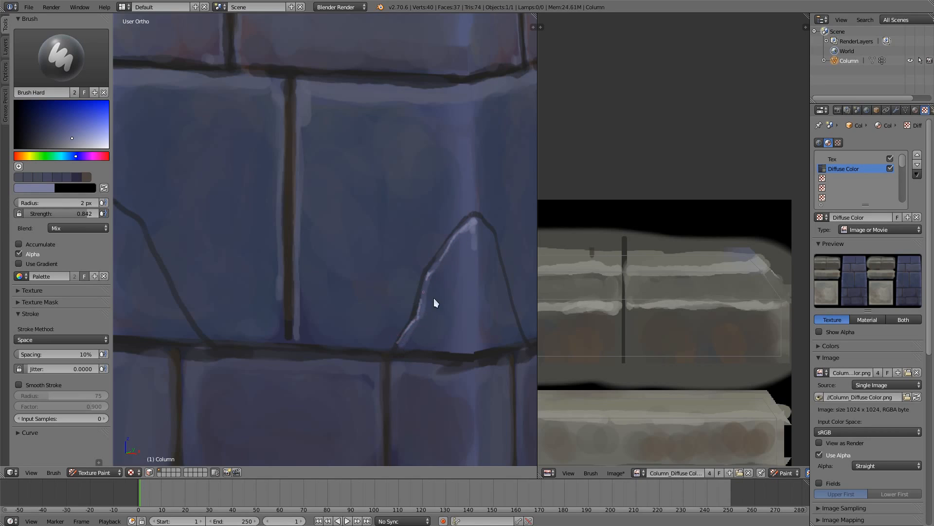
# Sample dark colours and paint small pits on the large brick and a short crack at the vertical joint's foot with a 5 px brush
pyautogui.press('s')
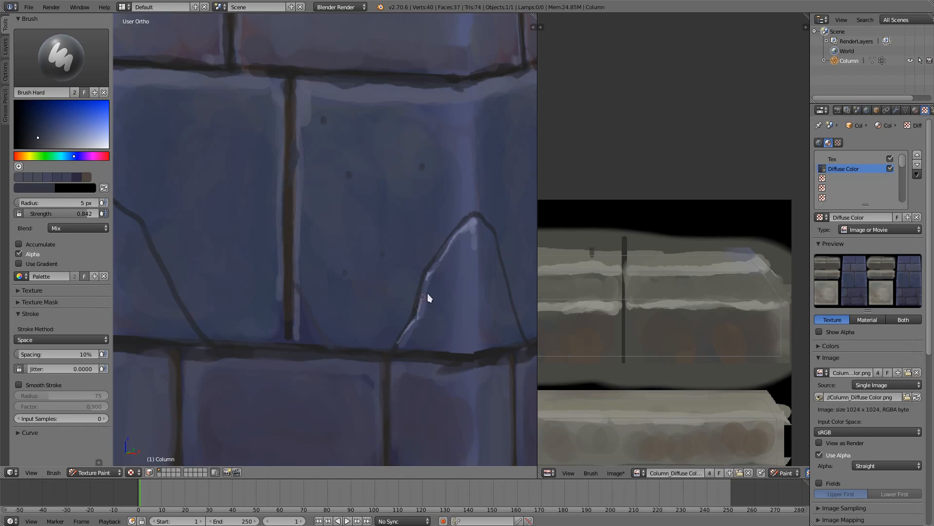
pyautogui.press('s')
pyautogui.press('s')
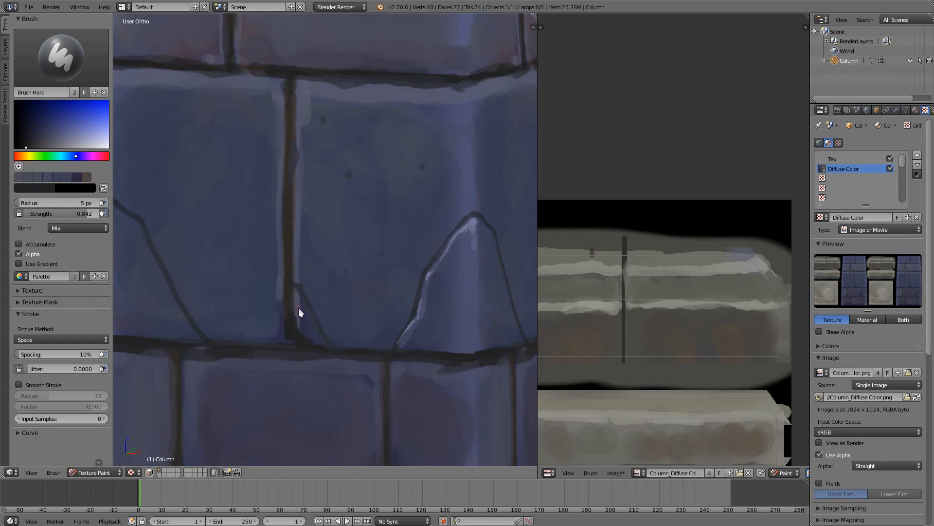
# Highlight the small crack at the joint and the side-face half of the corner crack in lighter blues with a 2 px brush
pyautogui.press('s')
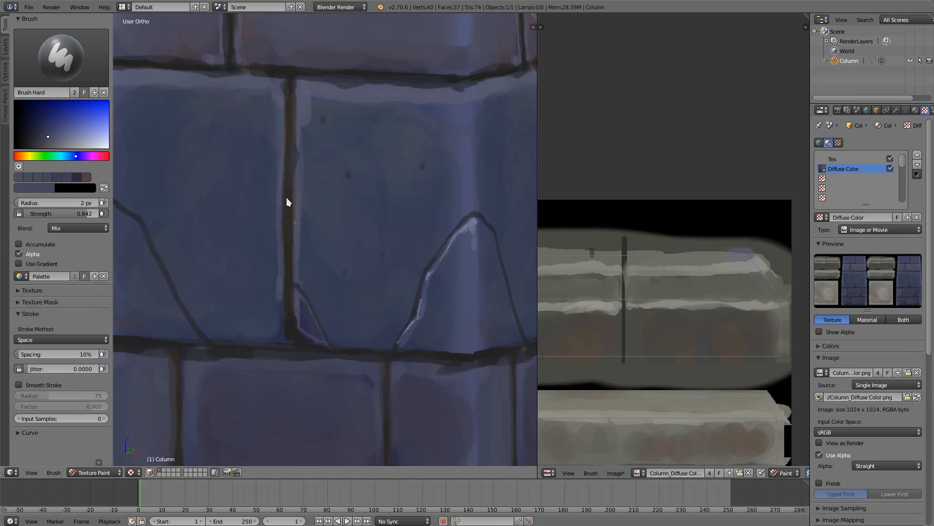
pyautogui.click(60, 139)
pyautogui.moveTo(478, 222); pyautogui.dragTo(404, 223, button='middle')
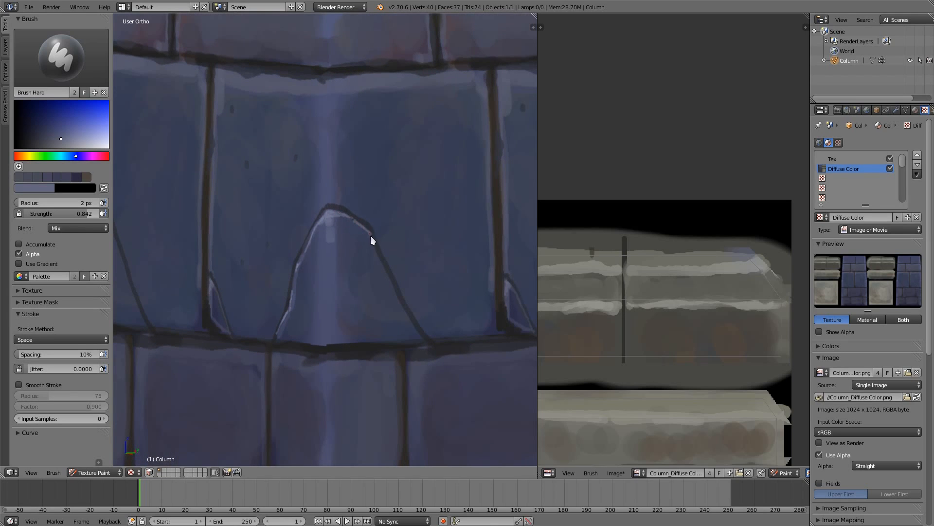
pyautogui.moveTo(386, 270)
pyautogui.mouseDown()
pyautogui.moveTo(417, 335)
pyautogui.moveTo(402, 318)
pyautogui.mouseUp()
pyautogui.click(423, 327)
# Sample nearby blues and shade the brick surface on both sides of the corner crack with brushes from 9 px to 22 px
pyautogui.press('s')
pyautogui.press('s')
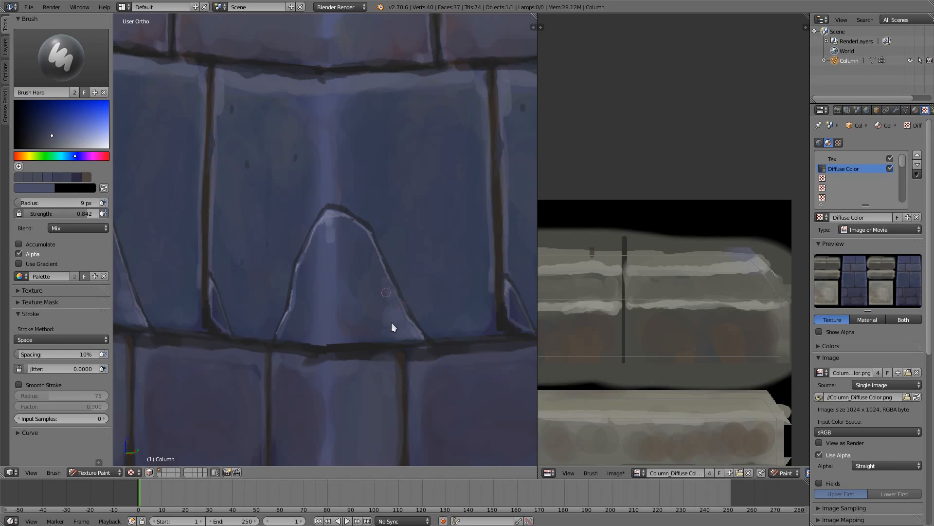
pyautogui.press('f')
pyautogui.click(391, 312)
pyautogui.press('s')
pyautogui.moveTo(371, 329); pyautogui.dragTo(378, 300)
pyautogui.moveTo(354, 222); pyautogui.dragTo(340, 235, button='middle')
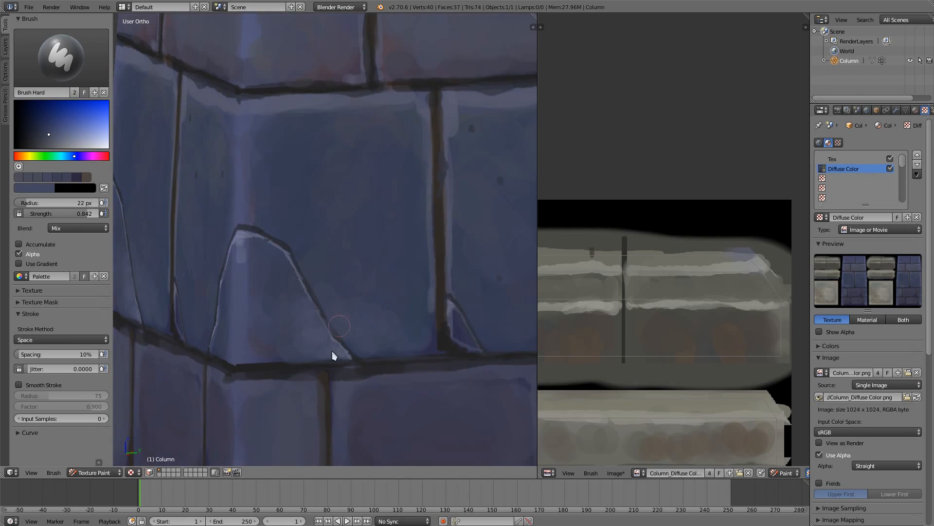
pyautogui.press('s')
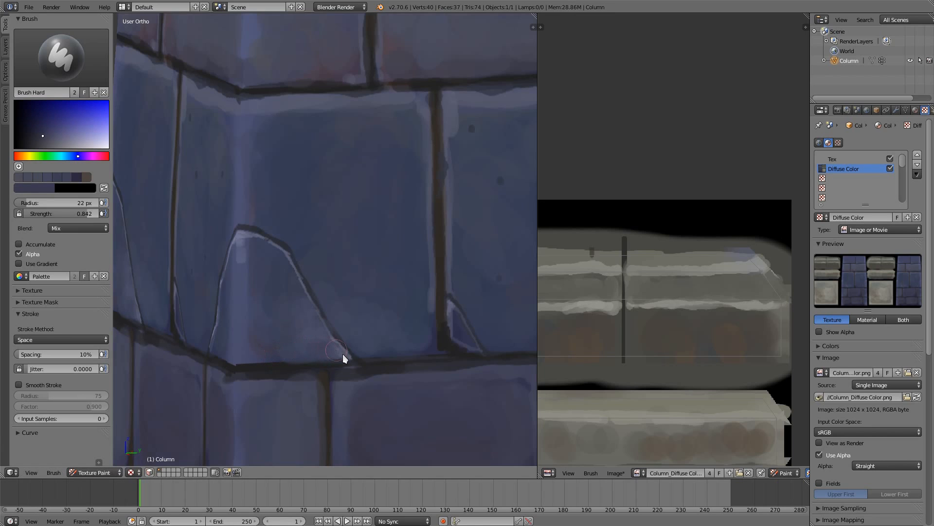
# Sample the light edge blue and paint a thin broken highlight down the large brick's corner edge with a 6 px brush
pyautogui.moveTo(259, 238); pyautogui.dragTo(314, 238, button='middle')
pyautogui.press('s')
pyautogui.click(342, 272)
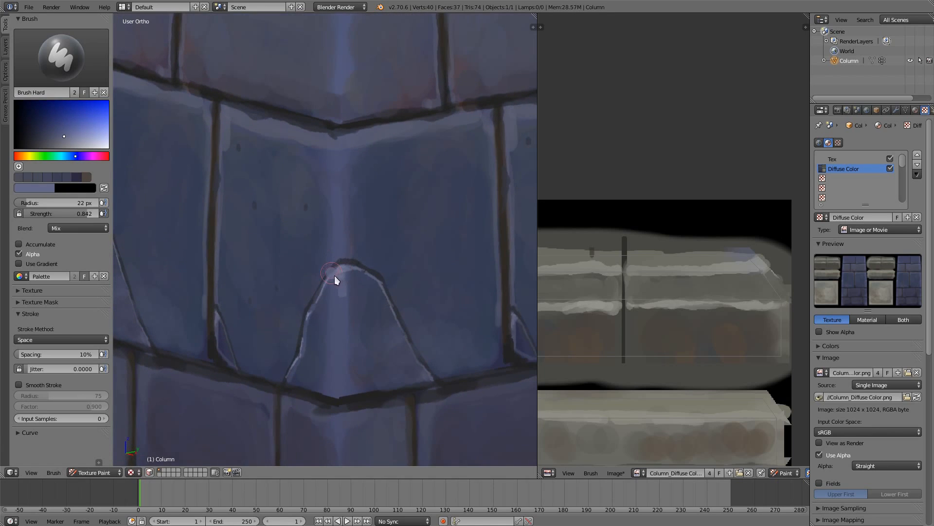
pyautogui.press('f')
pyautogui.click(340, 296)
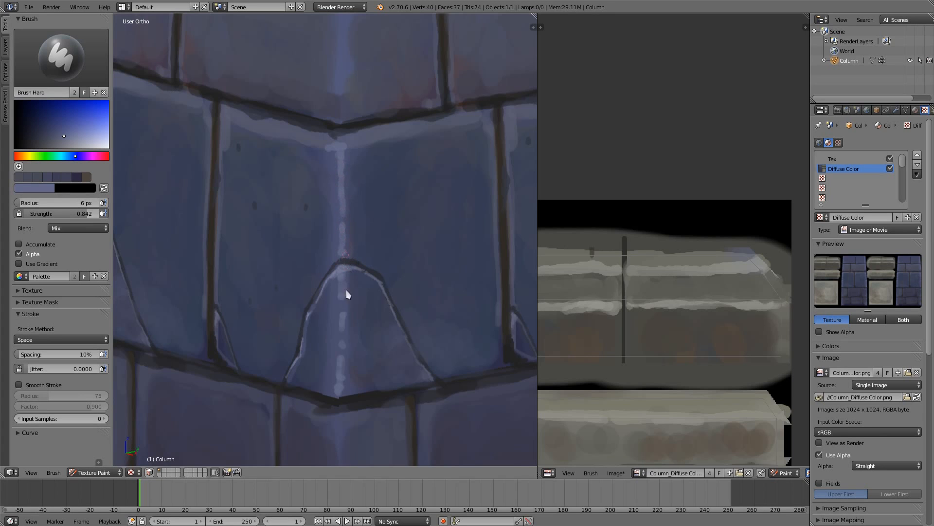
# Sample the darker brick blue and narrow the broad glow beside the corner highlight with a 19 px brush
pyautogui.moveTo(340, 389); pyautogui.dragTo(376, 341, button='middle')
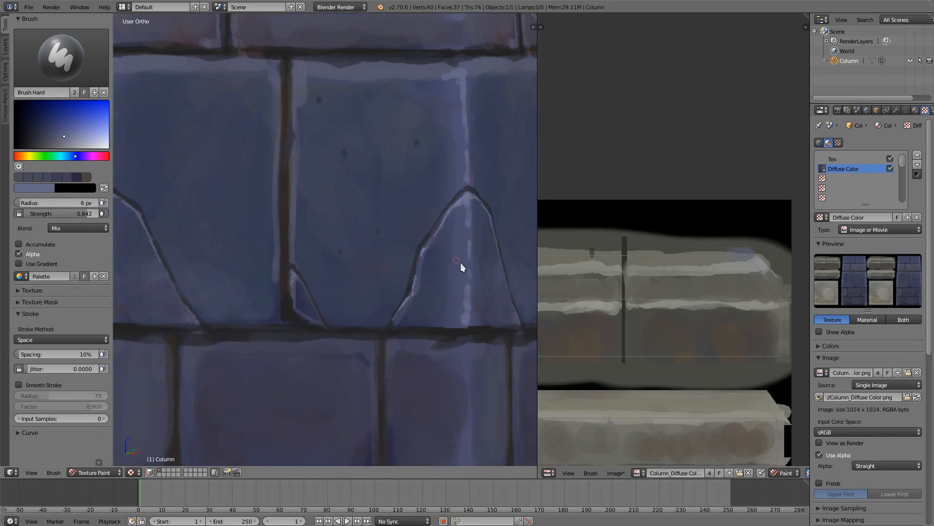
pyautogui.press('s')
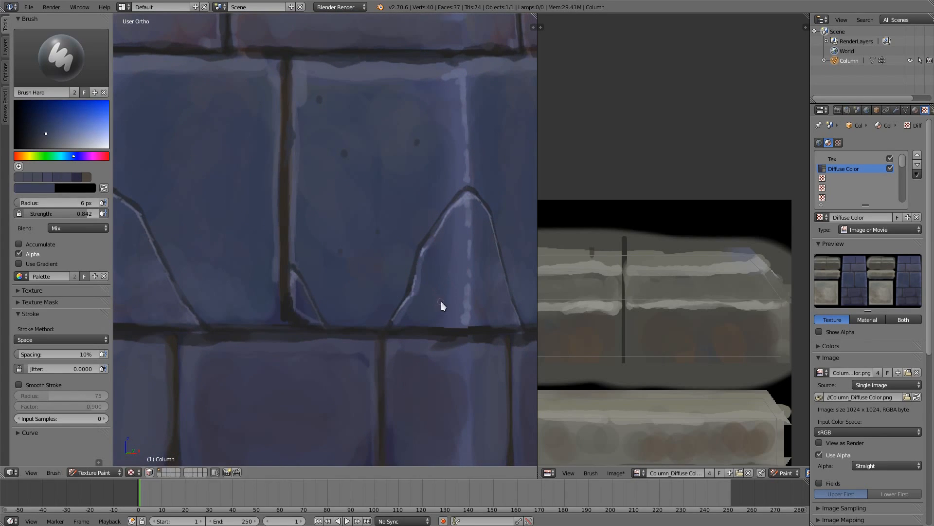
pyautogui.press('f')
pyautogui.click(455, 309)
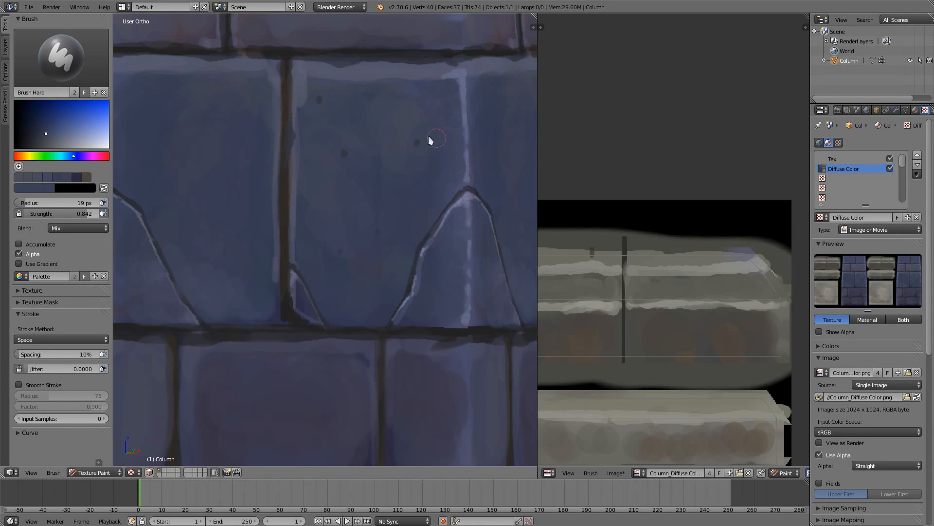
pyautogui.moveTo(428, 137); pyautogui.dragTo(401, 263, button='middle')
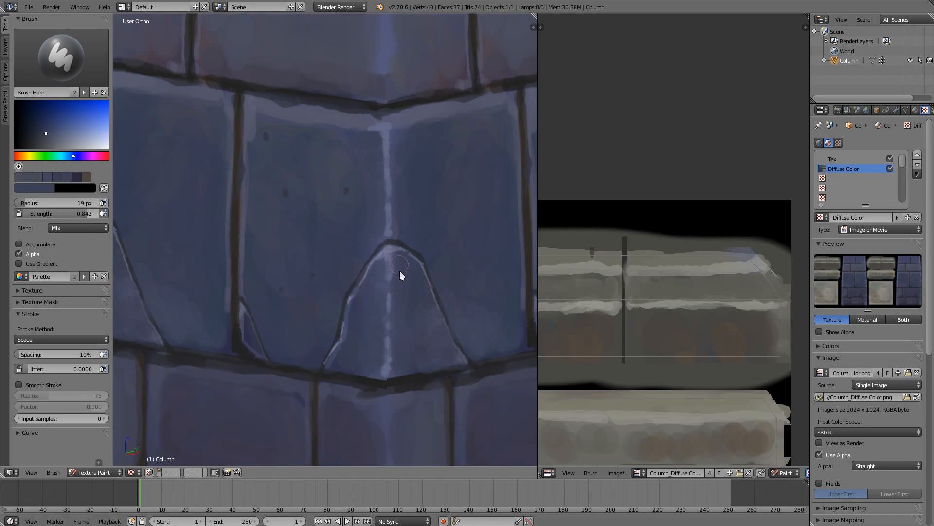
# Lighten the sampled edge blue and paint 2 px highlights along the large brick's upper and joint-side edges, small corner crack and pits
pyautogui.scroll(-5, 406, 265)
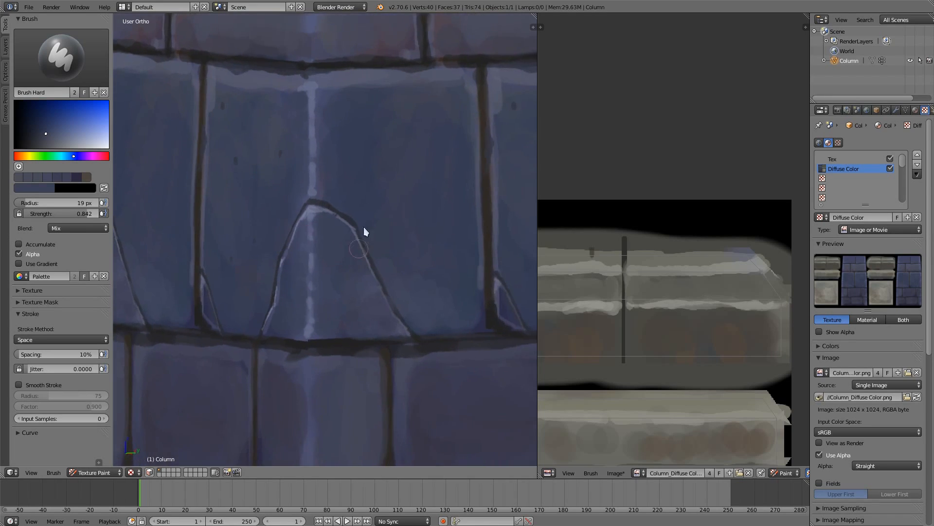
pyautogui.scroll(-4, 364, 295)
pyautogui.scroll(5, 388, 198)
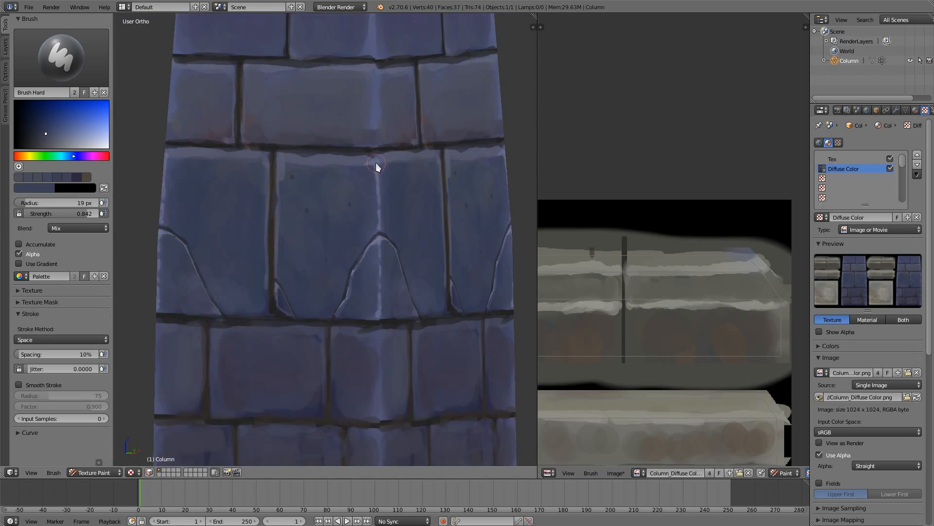
pyautogui.press('s')
pyautogui.click(355, 202)
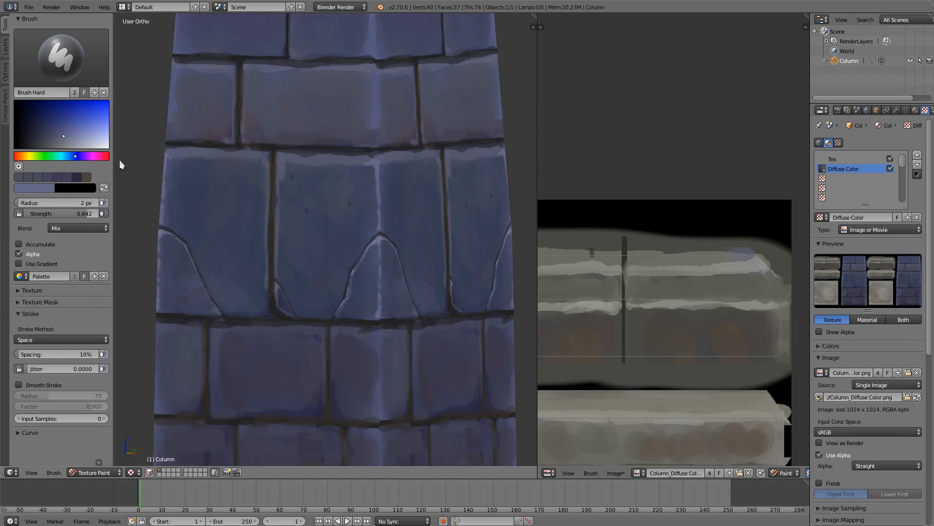
pyautogui.click(72, 139)
pyautogui.moveTo(292, 159); pyautogui.dragTo(365, 163)
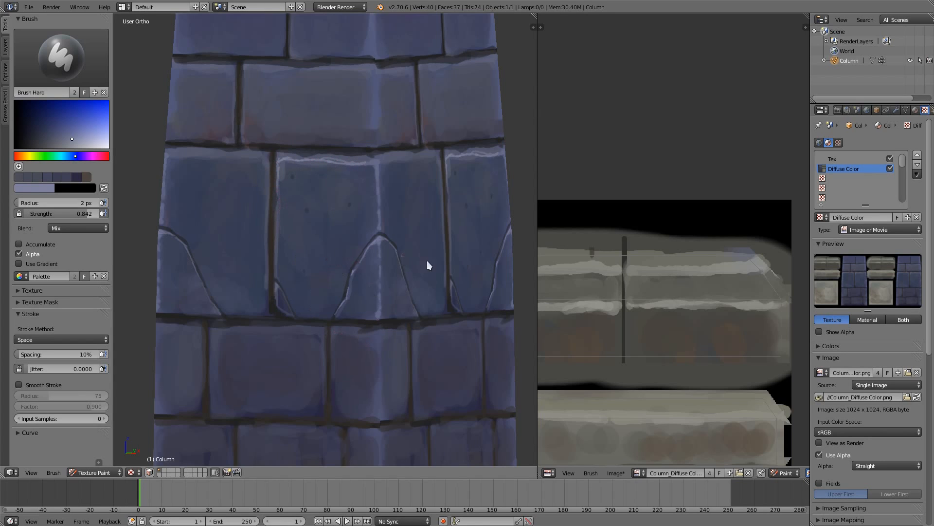
pyautogui.moveTo(427, 261); pyautogui.dragTo(304, 215, button='middle')
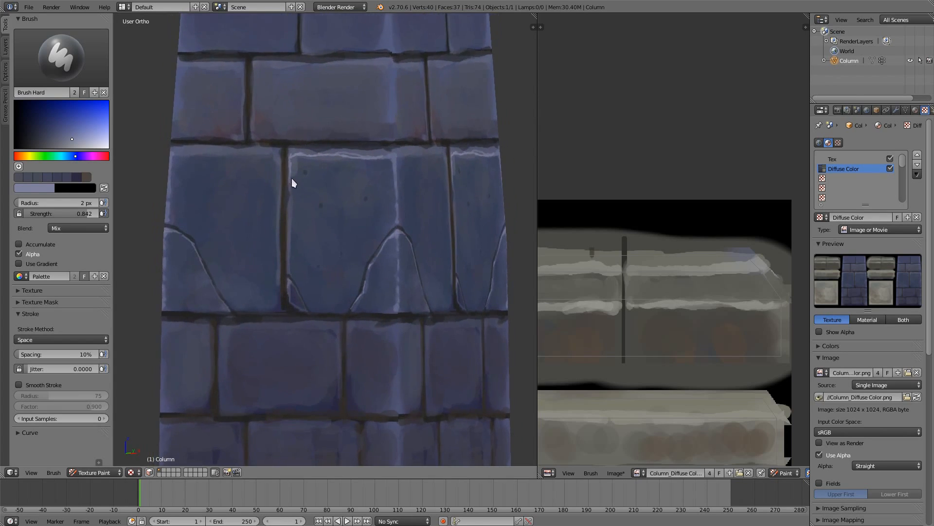
pyautogui.moveTo(292, 183); pyautogui.dragTo(291, 195)
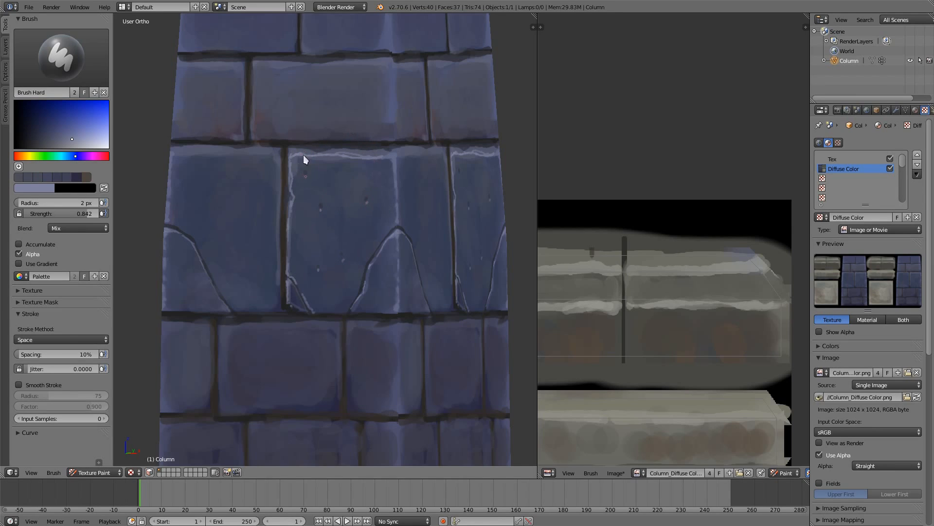
# Sample the brick's blue and trim the inner side of the new highlight near the upper corner with a 13 px brush
pyautogui.scroll(4, 341, 189)
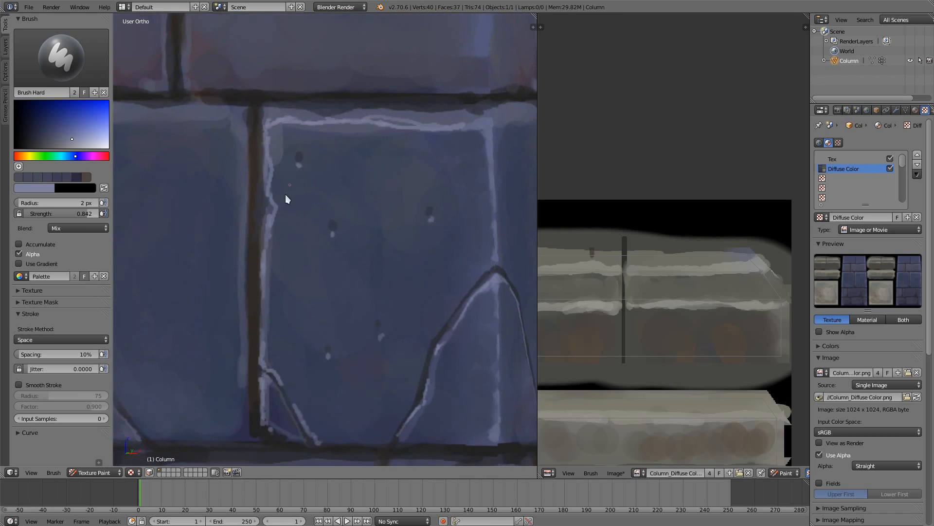
pyautogui.press('f')
pyautogui.click(306, 202)
pyautogui.press('s')
pyautogui.moveTo(287, 162); pyautogui.dragTo(285, 150)
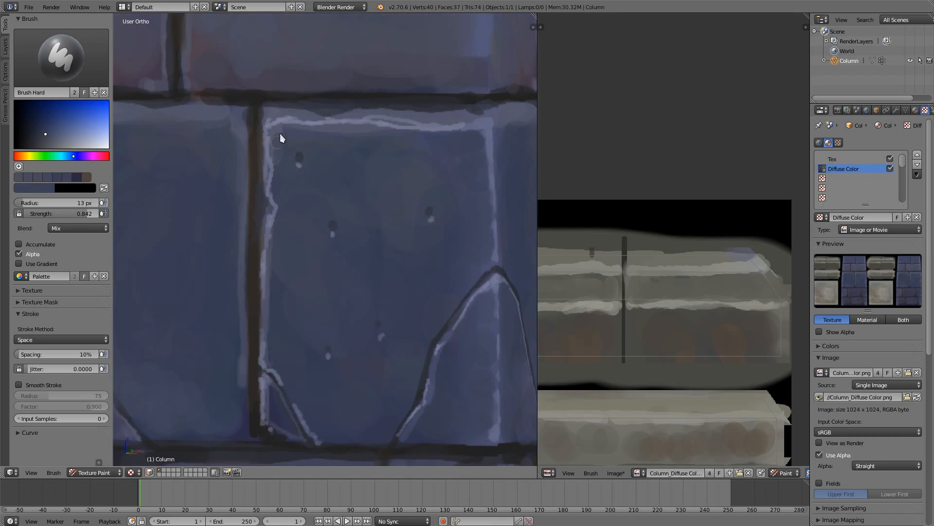
pyautogui.scroll(-4, 331, 129)
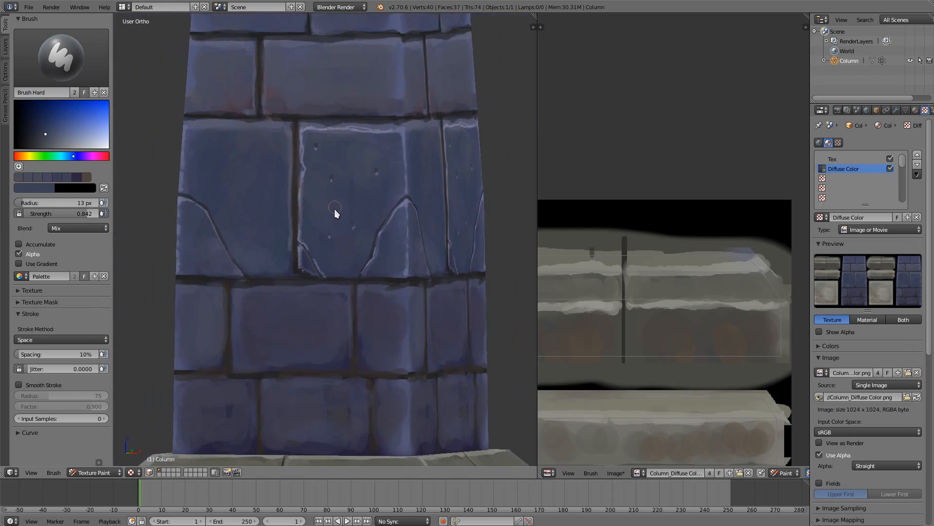
pyautogui.scroll(1, 357, 225)
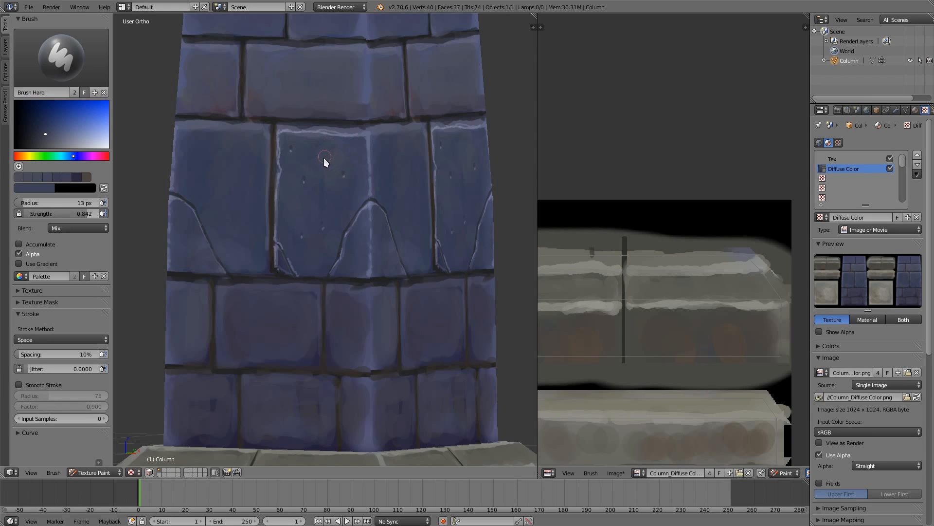
# Sample a darker blue and deepen the pits on the large brick with a 4 px brush
pyautogui.press('s')
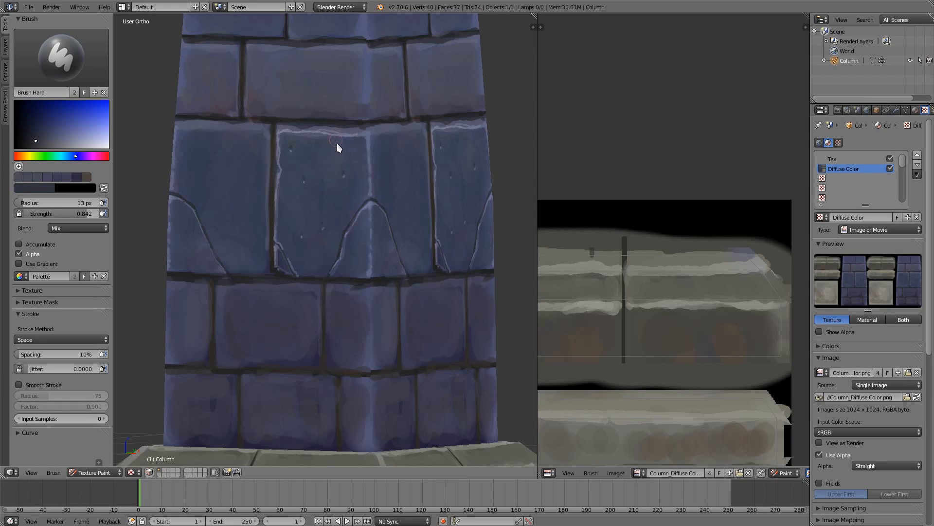
pyautogui.press('f')
pyautogui.click(334, 146)
pyautogui.moveTo(349, 149); pyautogui.dragTo(402, 186, button='middle')
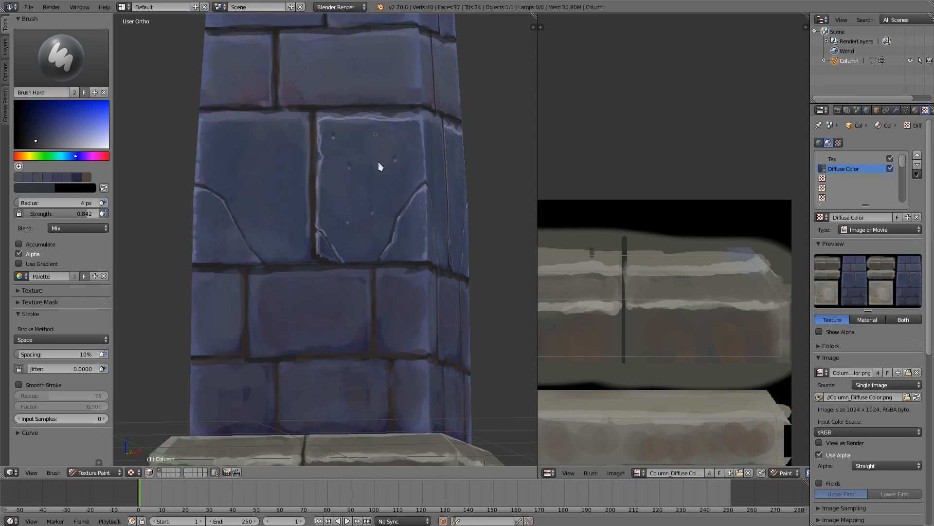
pyautogui.moveTo(400, 176); pyautogui.dragTo(311, 294, button='middle')
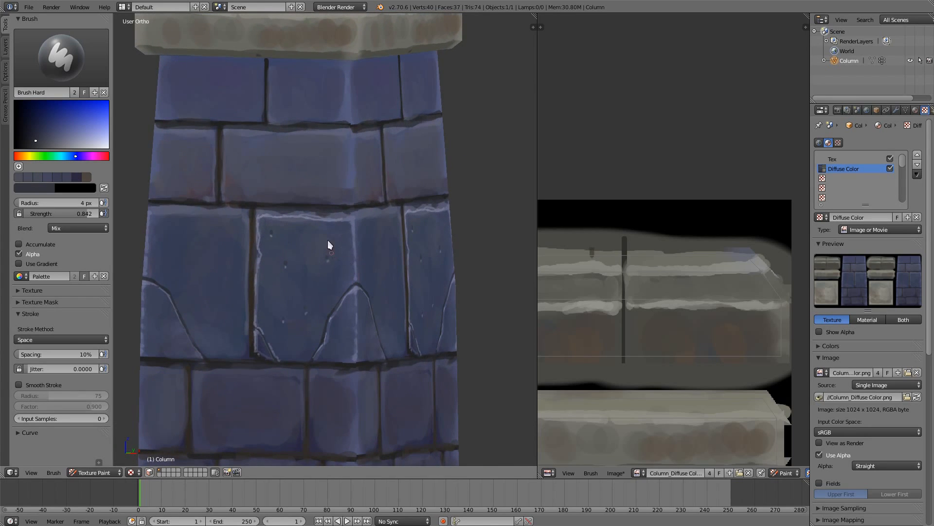
# Sample the brick's blue, shift its hue to red and dab a red stain below the brick's upper edge with a 23 px brush
pyautogui.scroll(2, 326, 219)
pyautogui.press('s')
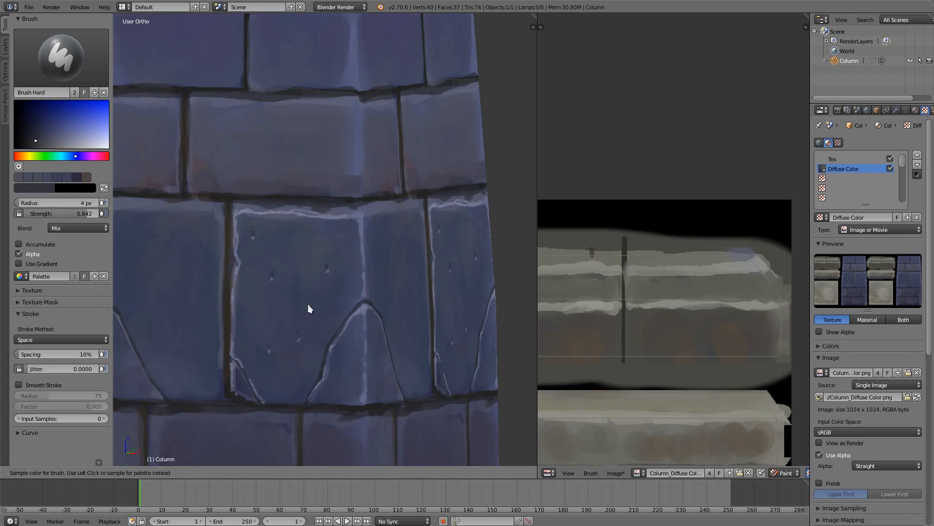
pyautogui.press('f')
pyautogui.click(323, 305)
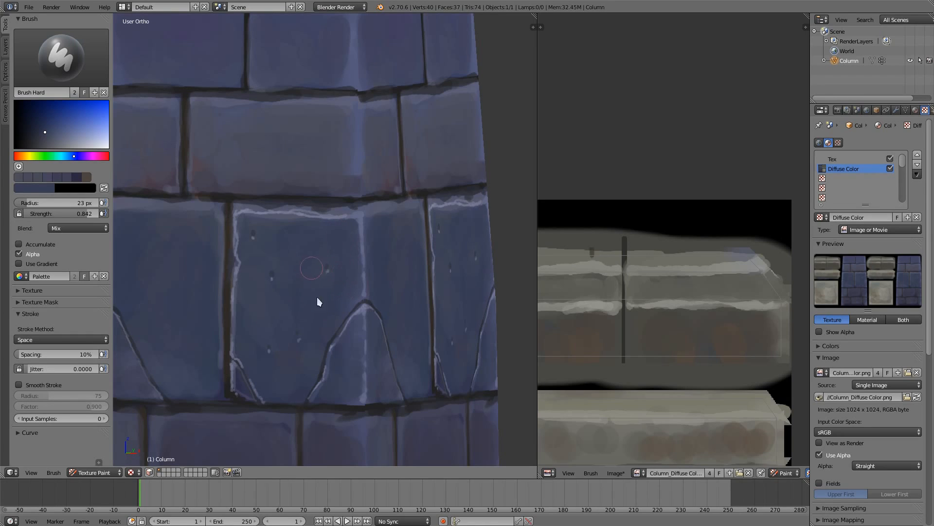
pyautogui.click(20, 156)
pyautogui.moveTo(21, 156); pyautogui.dragTo(108, 161)
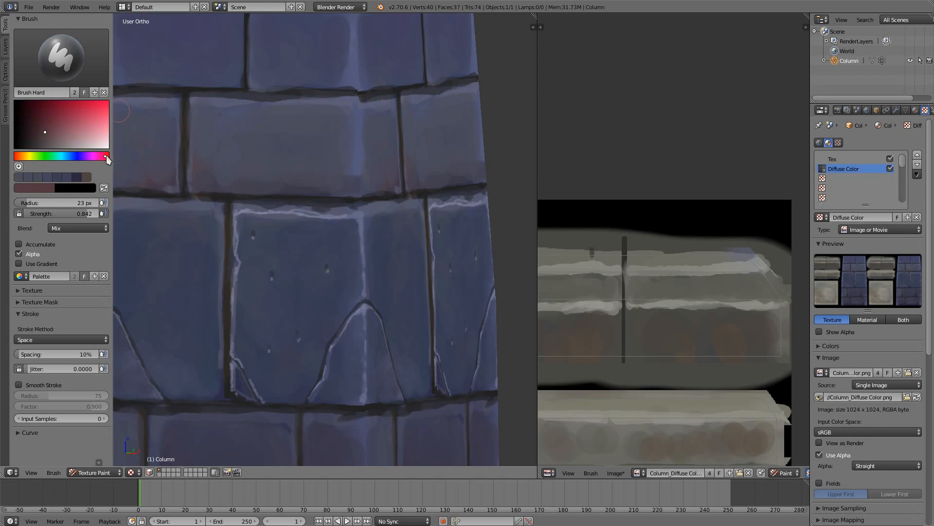
pyautogui.click(59, 117)
pyautogui.moveTo(282, 231); pyautogui.dragTo(306, 229)
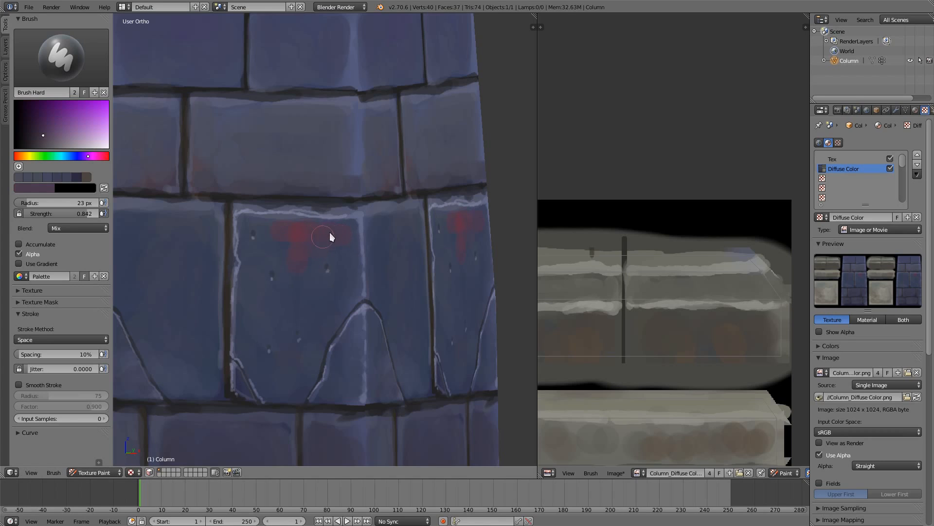
# Sample the surrounding blue and red tones and blend the red stain into a faint purple tint on the brick
pyautogui.press('s')
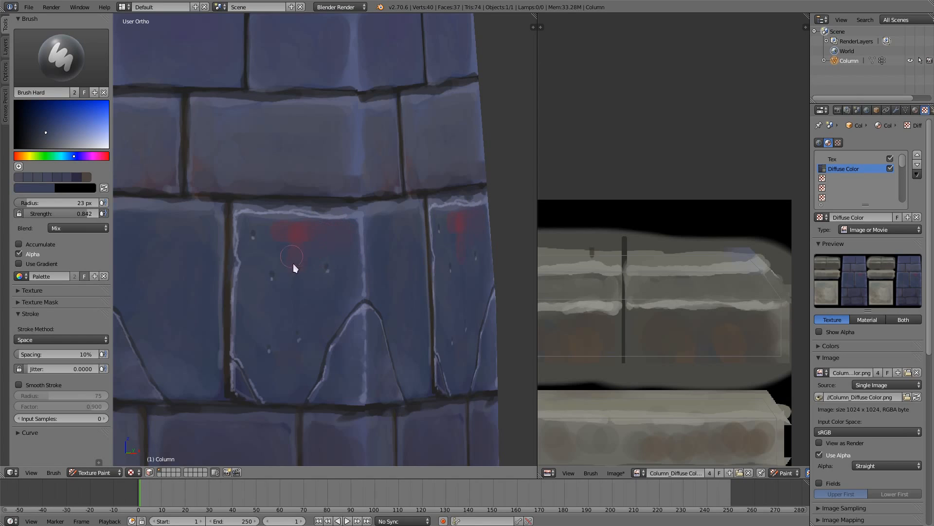
pyautogui.press('s')
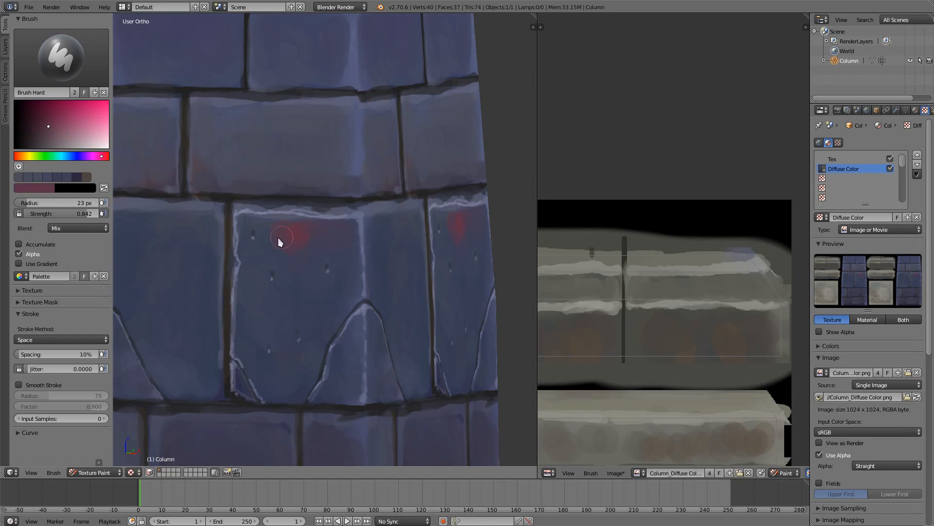
pyautogui.press('s')
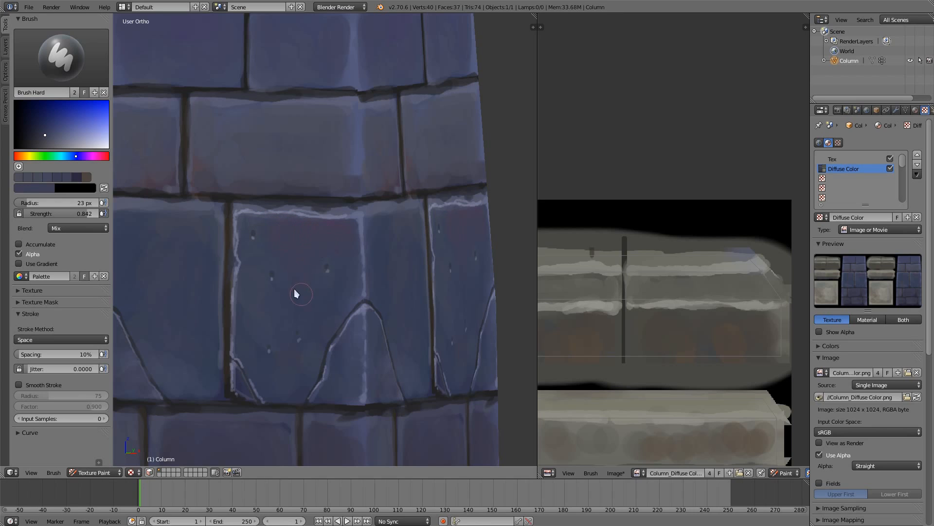
# Sample nearby blues and shade the brick surface beside its chipped joint-side edge with a 23 px brush
pyautogui.moveTo(319, 183)
pyautogui.mouseDown(button='middle')
pyautogui.moveTo(338, 163)
pyautogui.moveTo(340, 193)
pyautogui.mouseUp(button='middle')
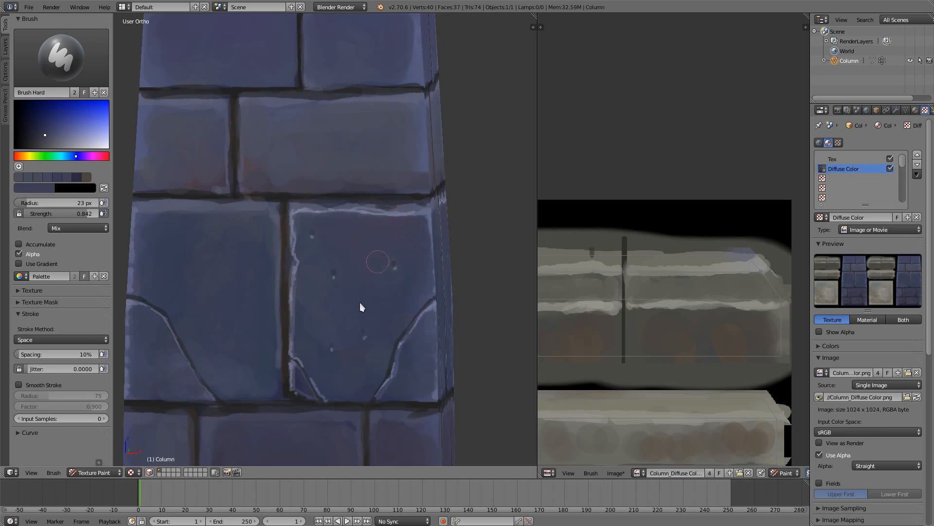
pyautogui.moveTo(360, 302); pyautogui.dragTo(342, 349, button='middle')
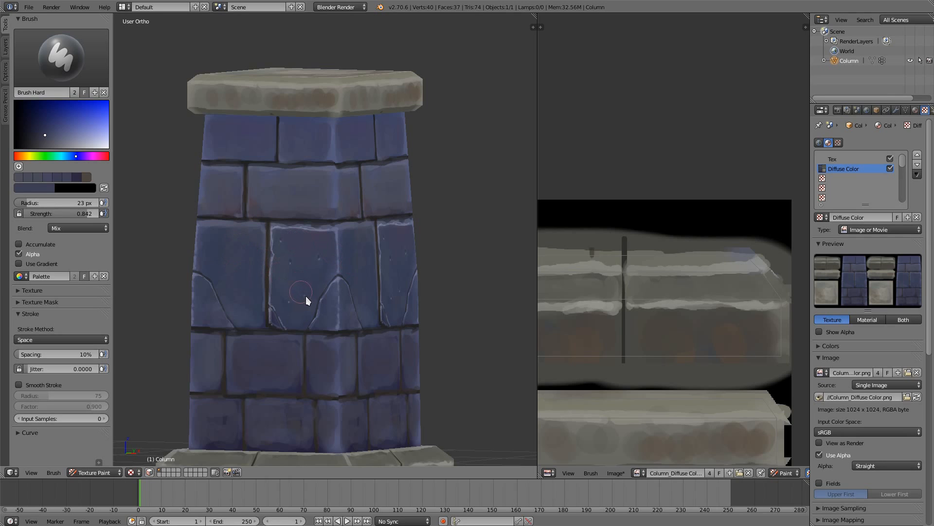
pyautogui.moveTo(308, 285); pyautogui.dragTo(339, 327, button='middle')
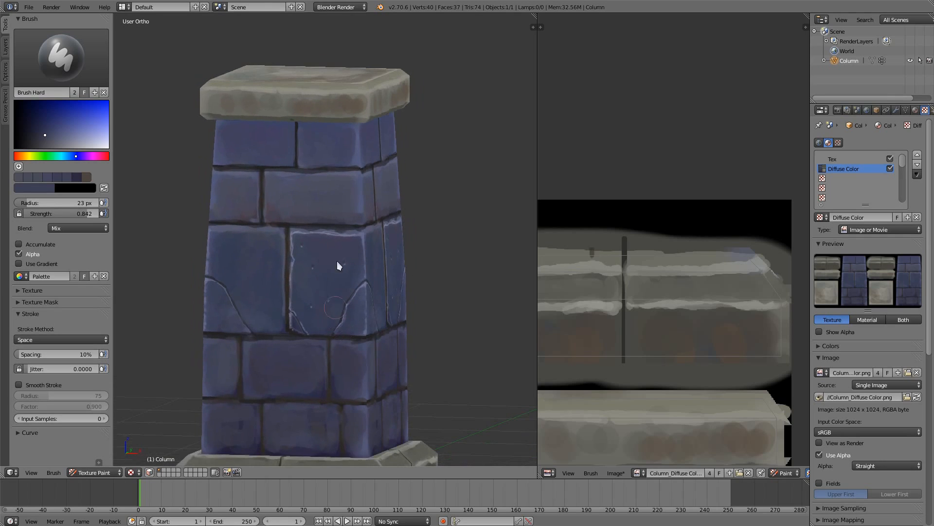
pyautogui.keyDown('ctrl'); pyautogui.moveTo(338, 285); pyautogui.dragTo(346, 126, button='middle'); pyautogui.keyUp('ctrl')
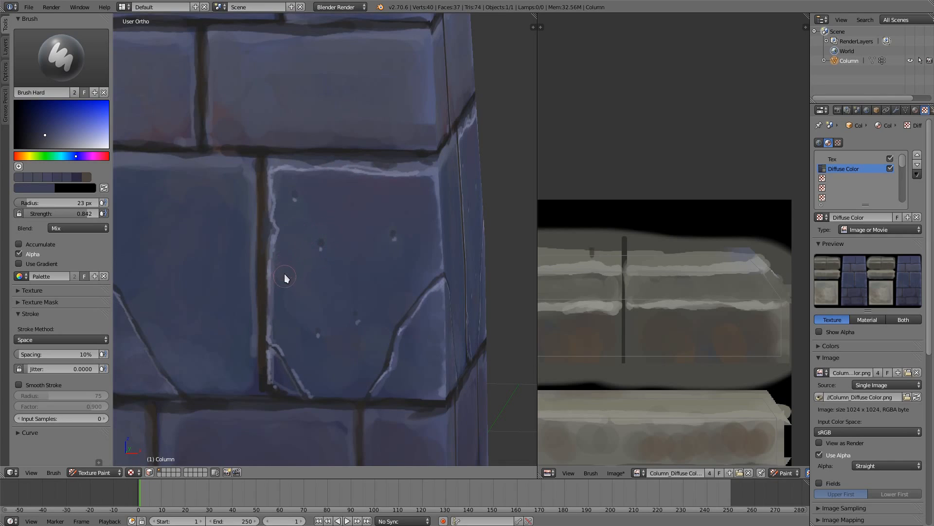
pyautogui.moveTo(283, 247); pyautogui.dragTo(287, 273)
pyautogui.press('s')
pyautogui.press('s')
# Paint a thin dark crack from the corner crack to the vertical joint with a 3 px brush and highlight it in lighter blue
pyautogui.press('s')
pyautogui.moveTo(359, 338)
pyautogui.mouseDown(button='middle')
pyautogui.moveTo(398, 335)
pyautogui.moveTo(235, 317)
pyautogui.mouseUp(button='middle')
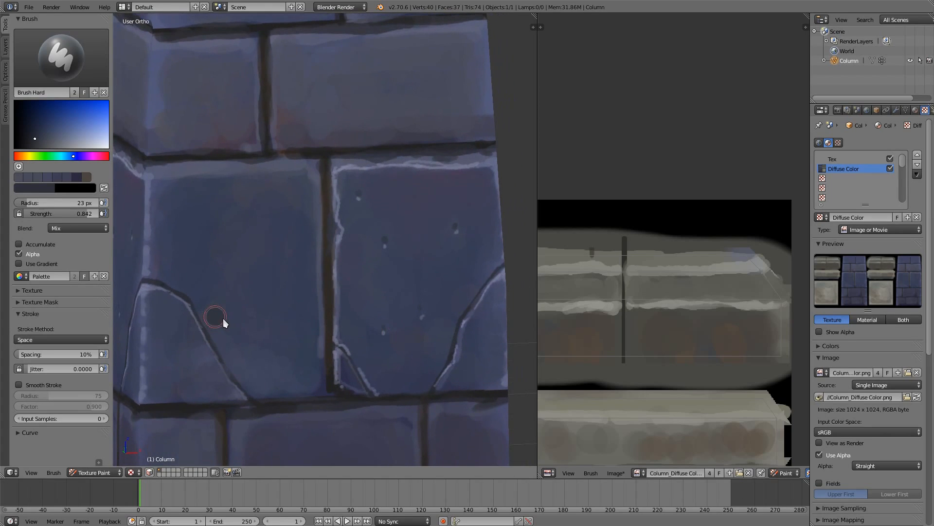
pyautogui.press('f')
pyautogui.click(211, 330)
pyautogui.press('s')
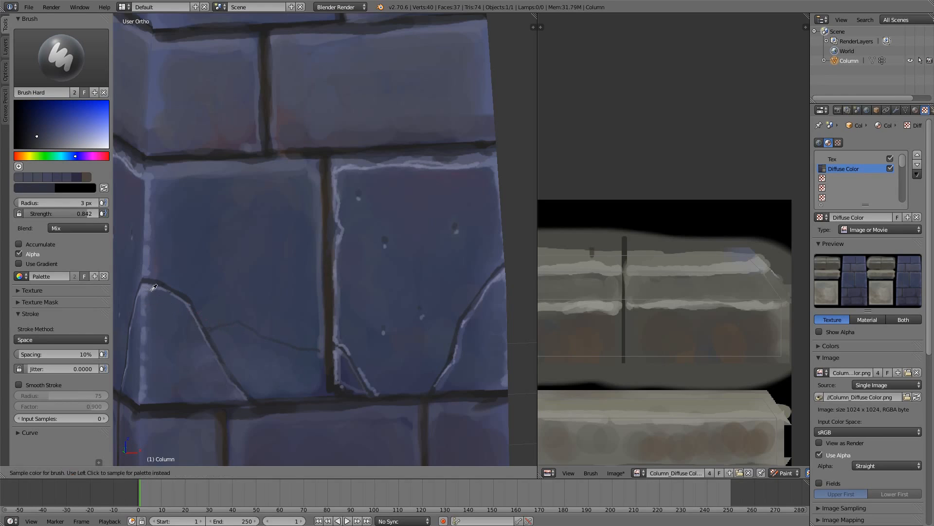
pyautogui.press('s')
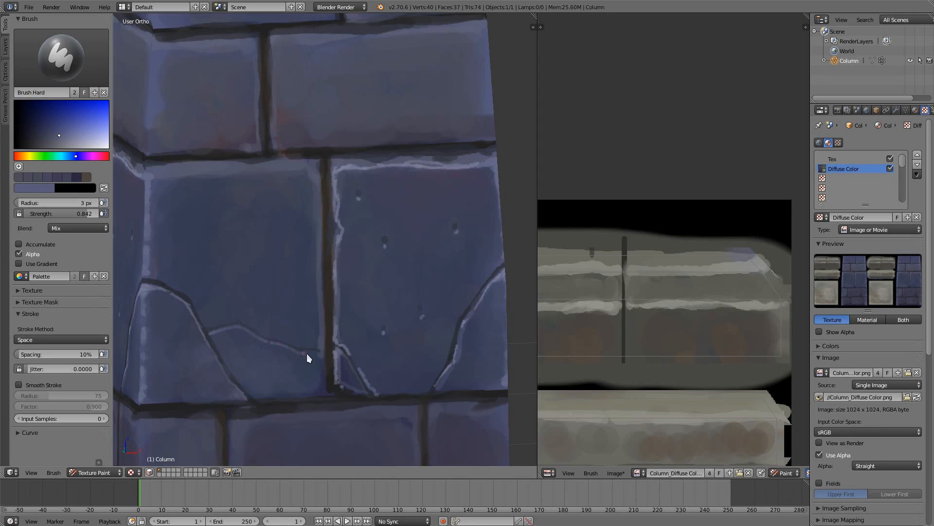
# Chip the neighbouring brick's upper corner at the vertical joint with the 3 px dark joint colour and a sampled blue at 9 px
pyautogui.scroll(-6, 257, 244)
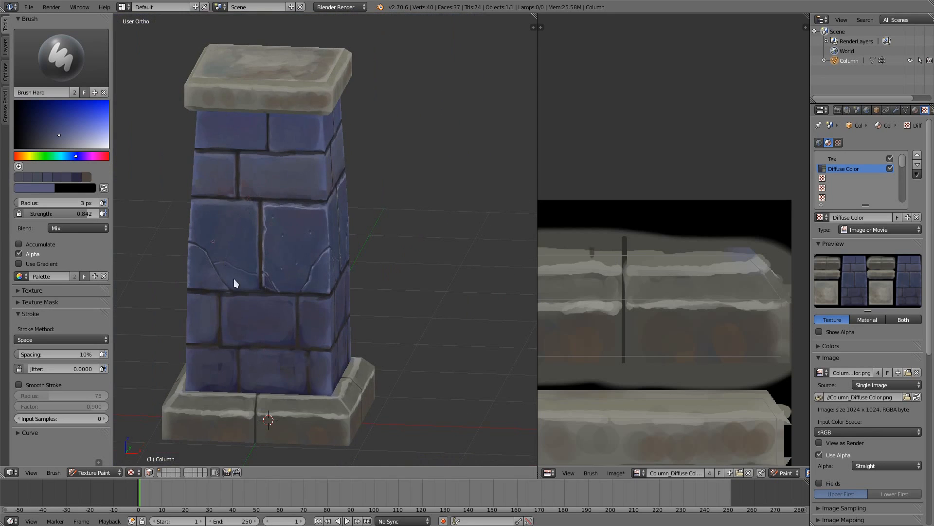
pyautogui.scroll(5, 233, 283)
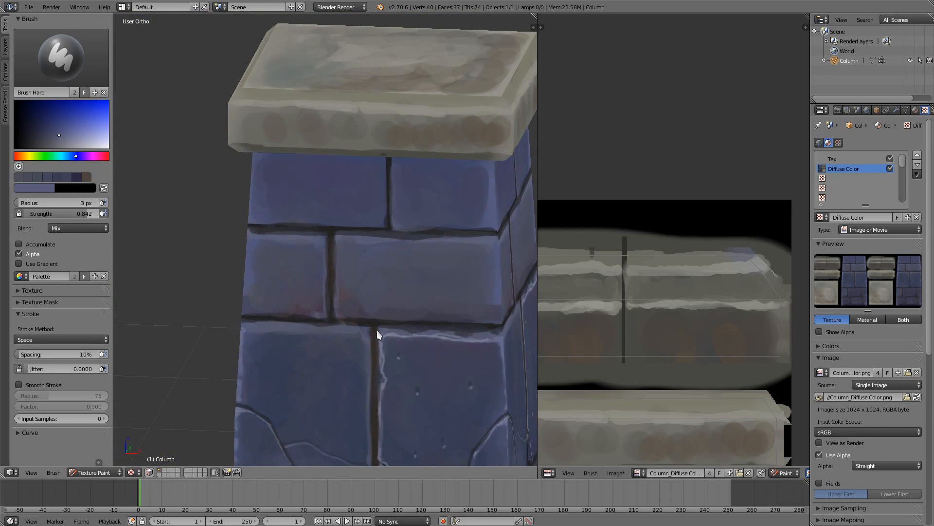
pyautogui.press('s')
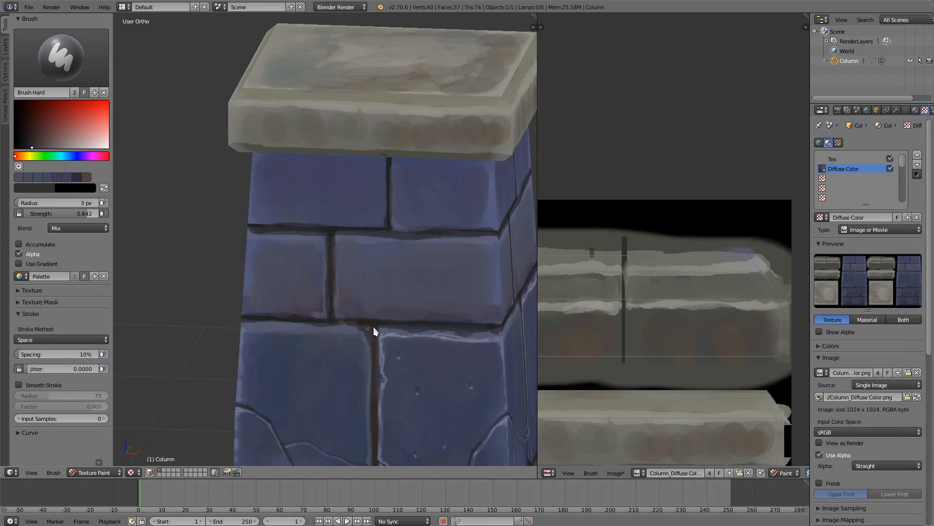
pyautogui.scroll(2, 402, 311)
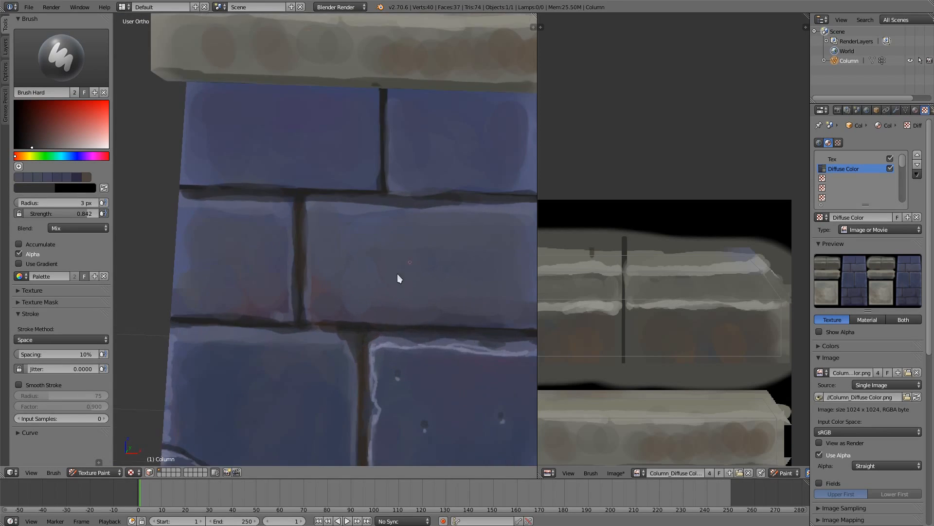
pyautogui.press('s')
pyautogui.press('f')
pyautogui.click(367, 356)
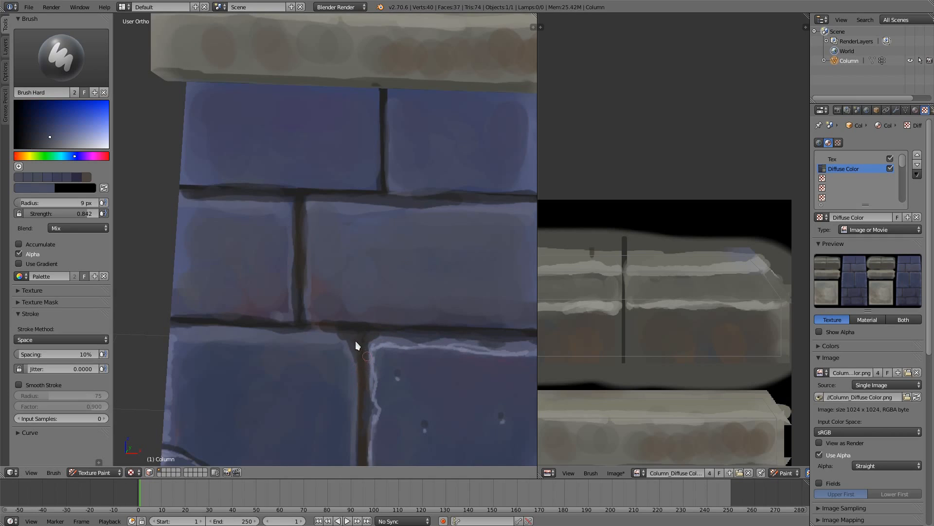
# Sample the joint's dark brown and paint a chip into the cracked brick's edge along the vertical joint with a 9 px brush
pyautogui.scroll(-3, 355, 335)
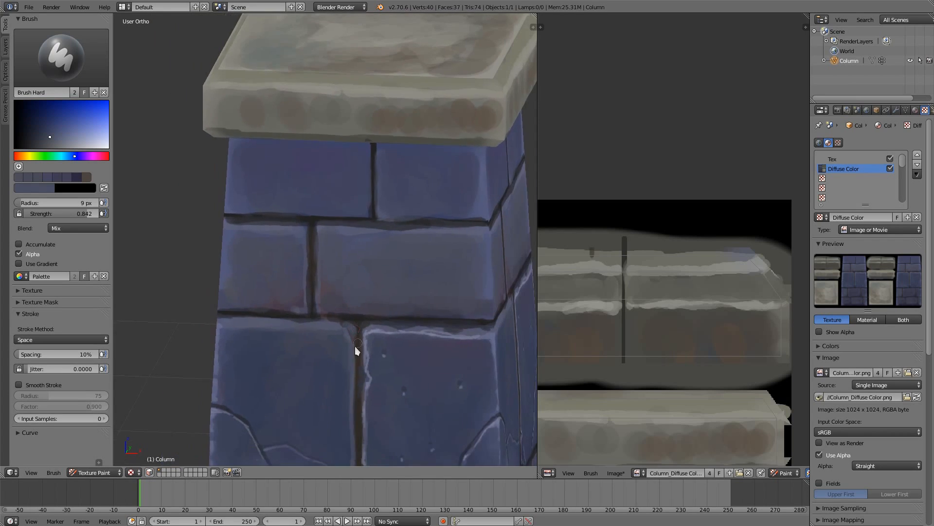
pyautogui.scroll(4, 335, 263)
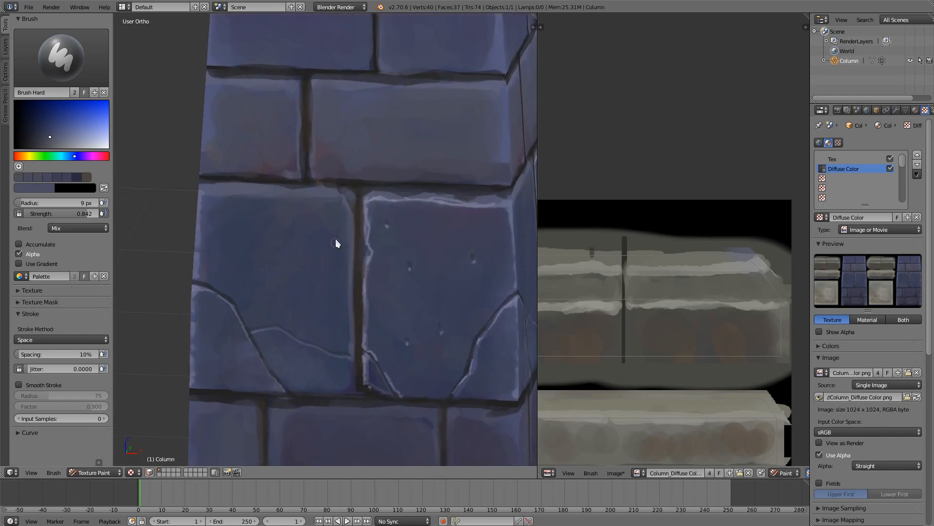
pyautogui.press('s')
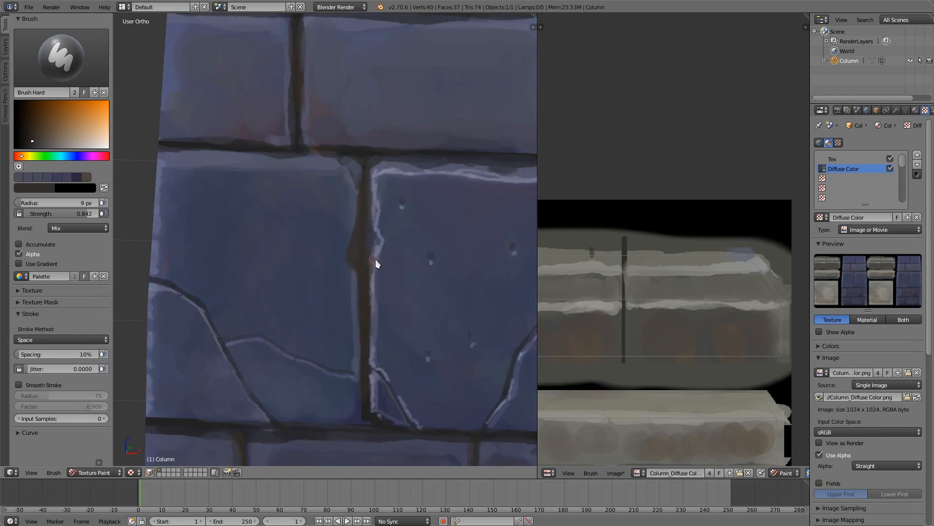
# Sample a light blue, brighten it, and highlight the chipped edge along the vertical joint with a 3 px brush
pyautogui.press('s')
pyautogui.press('f')
pyautogui.click(353, 273)
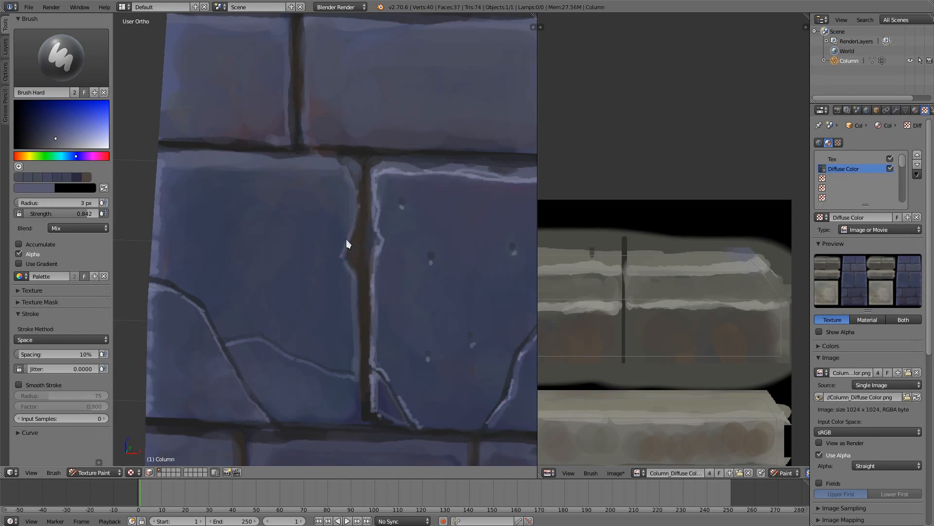
pyautogui.click(62, 141)
# Blend the vertical joint beside the chip with a 7 px sampled colour and deepen it with darkened brown at 8 px
pyautogui.press('s')
pyautogui.click(366, 299)
pyautogui.moveTo(365, 309); pyautogui.dragTo(363, 238)
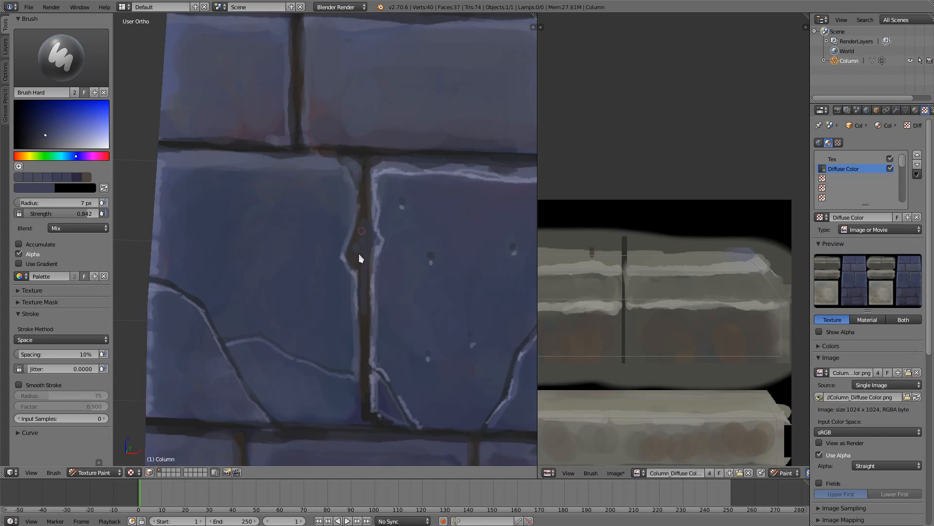
pyautogui.press('s')
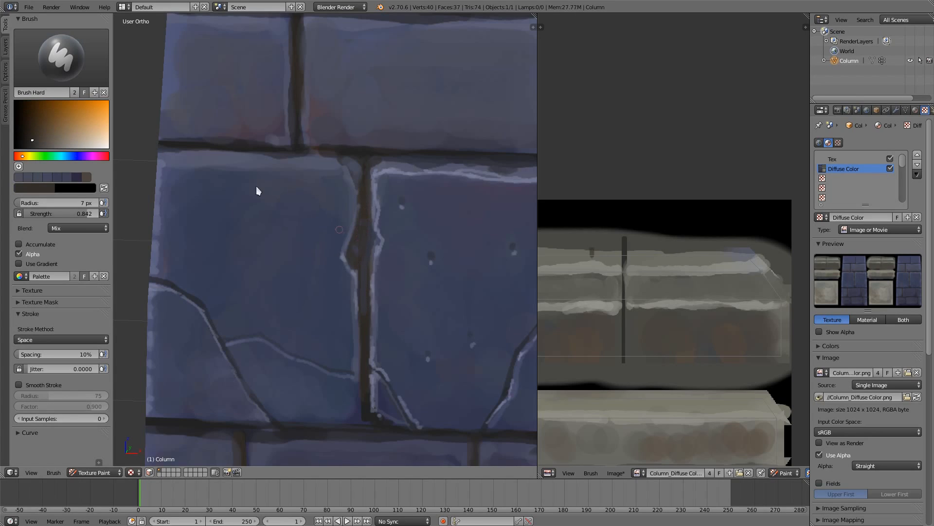
pyautogui.click(24, 141)
pyautogui.press(']')
pyautogui.moveTo(365, 230)
pyautogui.mouseDown()
pyautogui.moveTo(356, 238)
pyautogui.moveTo(365, 232)
pyautogui.mouseUp()
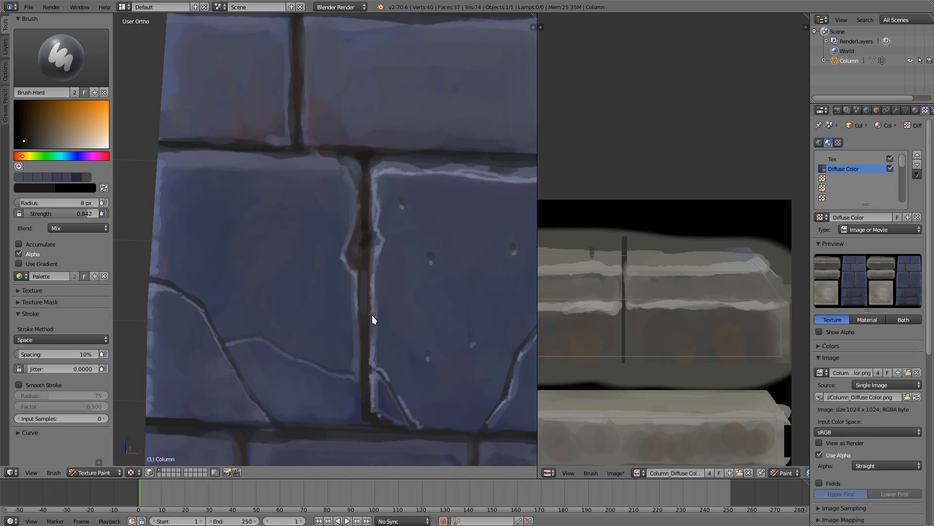
pyautogui.moveTo(363, 244); pyautogui.dragTo(361, 240)
# Darken the vertical joint between the two cracked bricks along its length with near-black brown and a 6 px brush
pyautogui.scroll(-3, 360, 253)
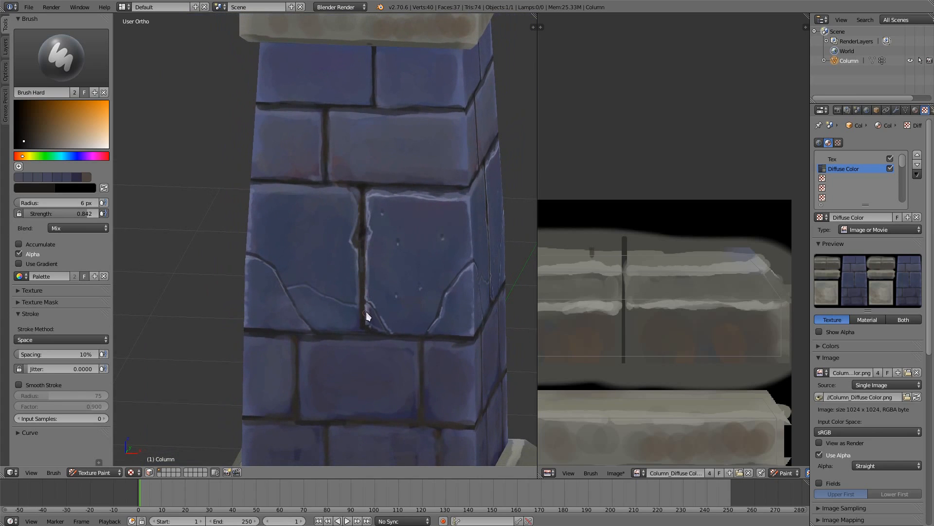
pyautogui.keyDown('ctrl'); pyautogui.moveTo(355, 291); pyautogui.dragTo(252, 315, button='middle'); pyautogui.keyUp('ctrl')
pyautogui.moveTo(327, 305); pyautogui.dragTo(324, 292, button='middle')
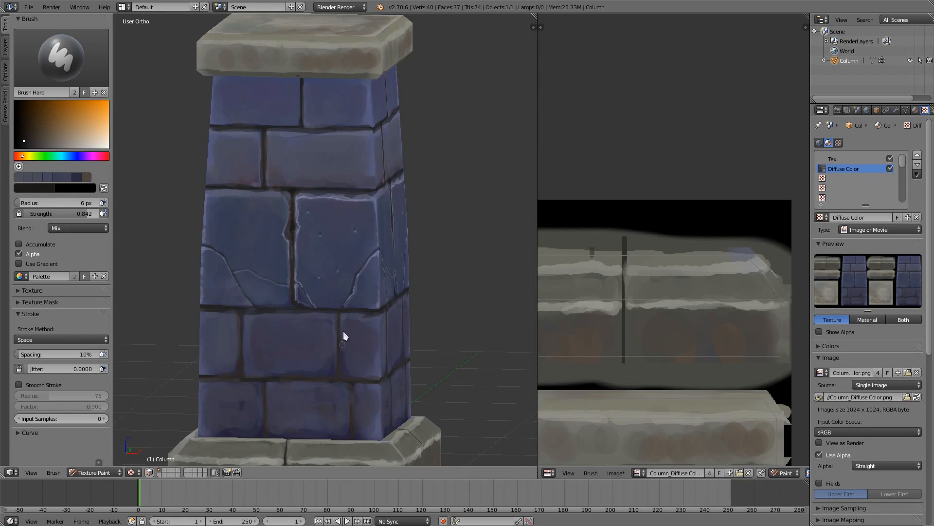
pyautogui.keyDown('shift'); pyautogui.moveTo(343, 235); pyautogui.dragTo(361, 244, button='middle'); pyautogui.keyUp('shift')
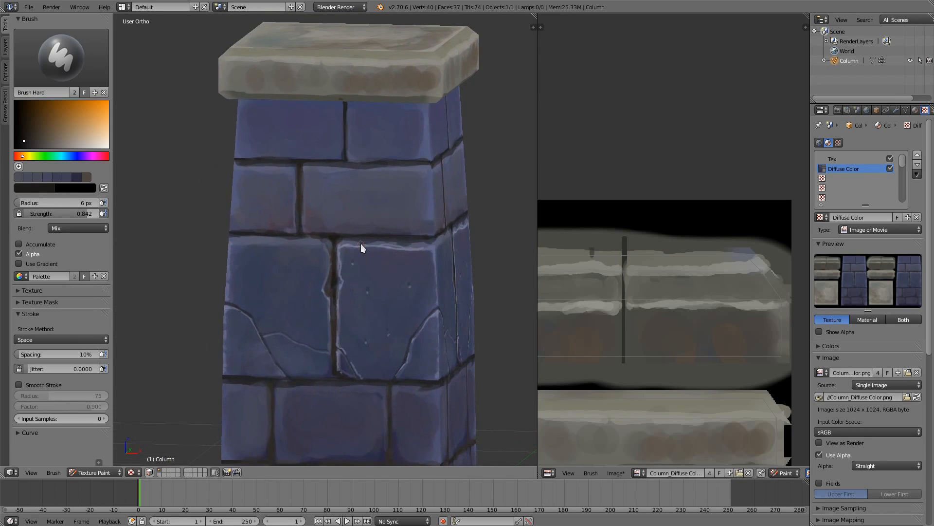
pyautogui.keyDown('ctrl'); pyautogui.moveTo(339, 337); pyautogui.dragTo(372, 385, button='middle'); pyautogui.keyUp('ctrl')
pyautogui.moveTo(366, 326); pyautogui.dragTo(375, 273, button='middle')
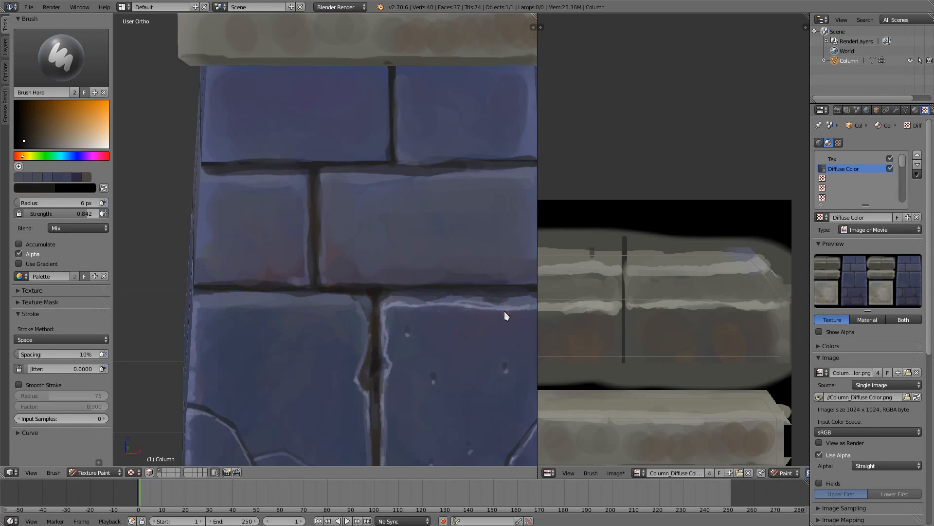
pyautogui.moveTo(489, 335); pyautogui.dragTo(424, 334, button='middle')
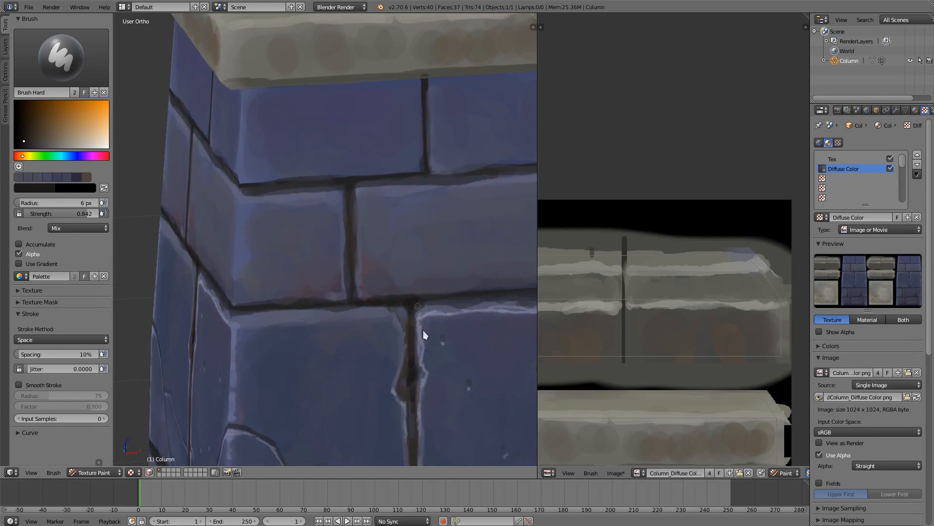
pyautogui.keyDown('shift'); pyautogui.moveTo(418, 375); pyautogui.dragTo(373, 236, button='middle'); pyautogui.keyUp('shift')
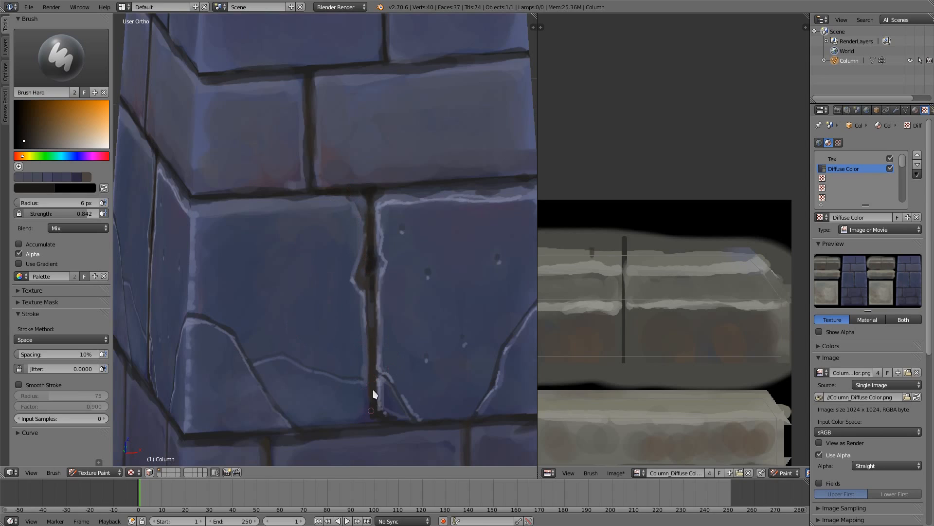
pyautogui.moveTo(373, 390); pyautogui.dragTo(375, 242)
pyautogui.moveTo(376, 325); pyautogui.dragTo(378, 408)
# Paint two larger and two small dark pits into the chipped brick's face with sampled dark brown at 7 px
pyautogui.keyDown('shift'); pyautogui.moveTo(340, 306); pyautogui.dragTo(312, 365, button='middle'); pyautogui.keyUp('shift')
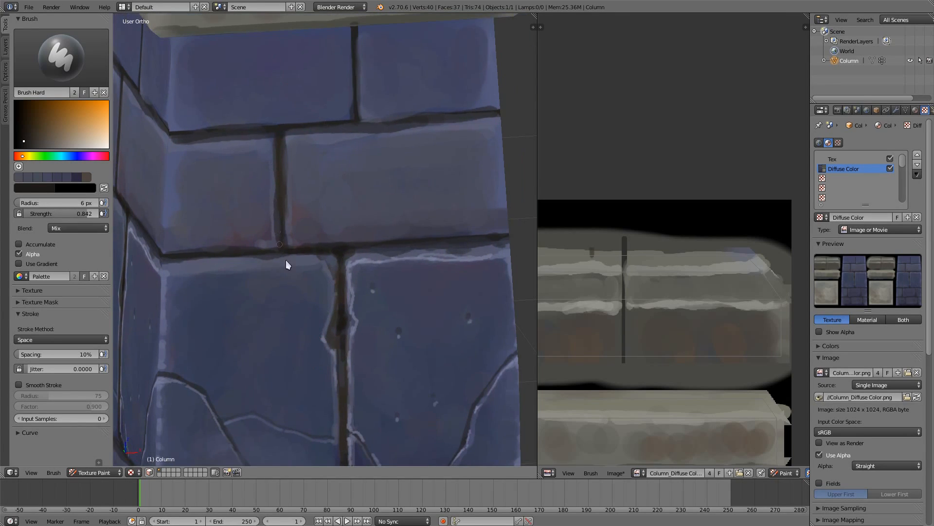
pyautogui.keyDown('ctrl'); pyautogui.moveTo(362, 289); pyautogui.dragTo(404, 243, button='middle'); pyautogui.keyUp('ctrl')
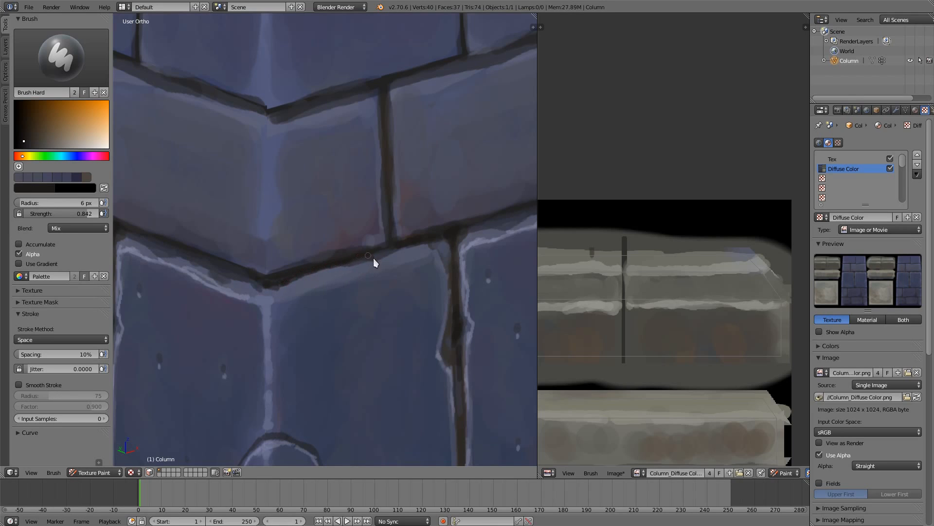
pyautogui.moveTo(399, 247); pyautogui.dragTo(372, 226, button='middle')
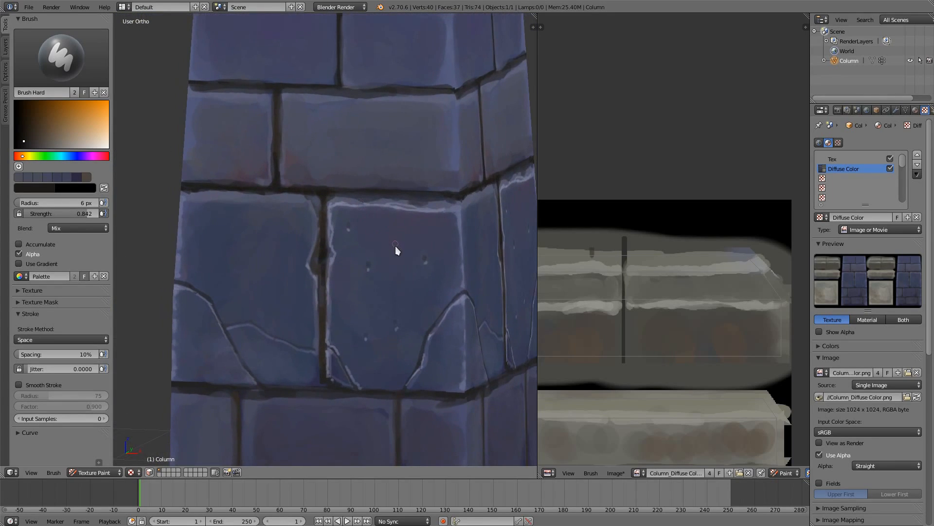
pyautogui.press('s')
pyautogui.press('f')
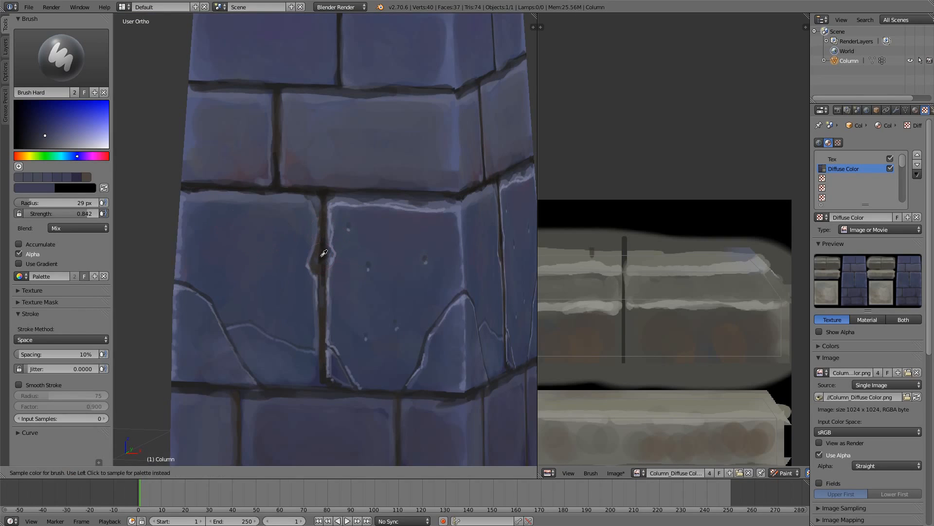
pyautogui.press('x')
pyautogui.click(239, 270)
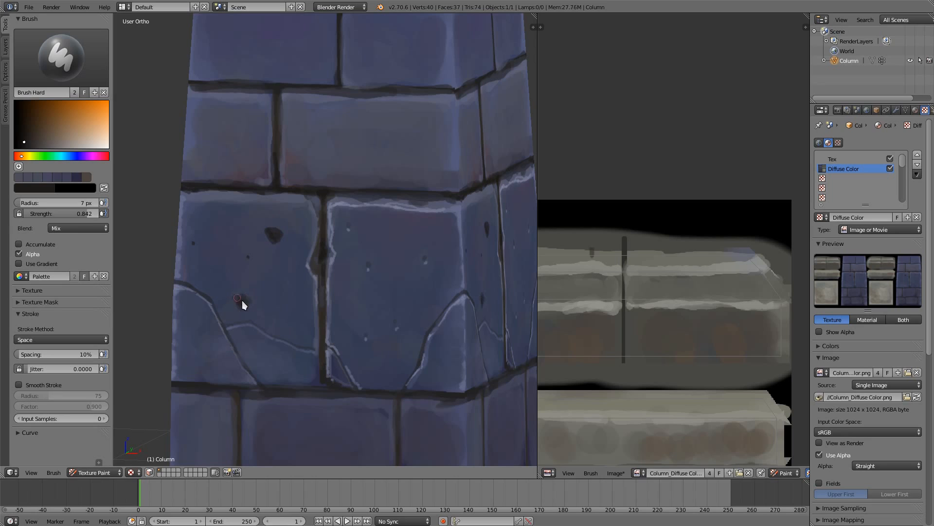
# Highlight the lower rim of the large upper pit with a sampled light blue and a 3 px brush
pyautogui.keyDown('ctrl'); pyautogui.moveTo(282, 258); pyautogui.dragTo(281, 217, button='middle'); pyautogui.keyUp('ctrl')
pyautogui.keyDown('shift'); pyautogui.moveTo(321, 245); pyautogui.dragTo(382, 274, button='middle'); pyautogui.keyUp('shift')
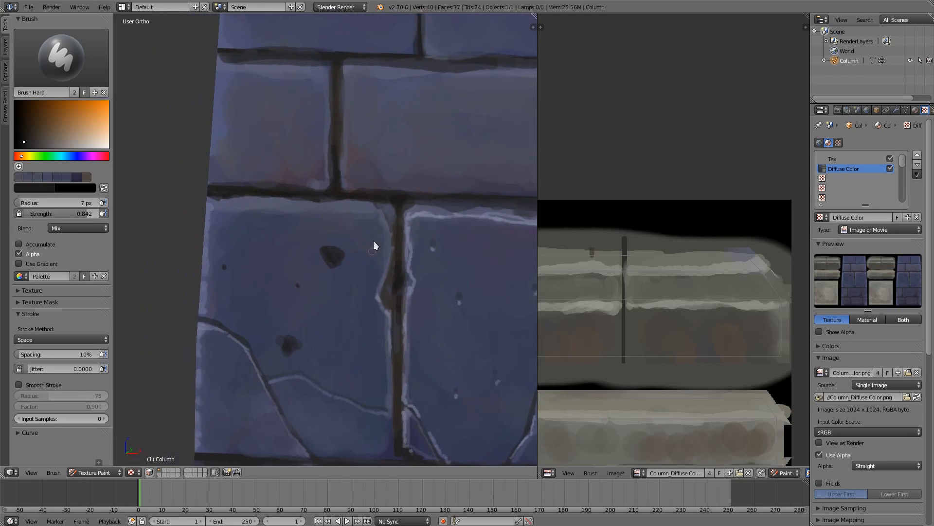
pyautogui.press('s')
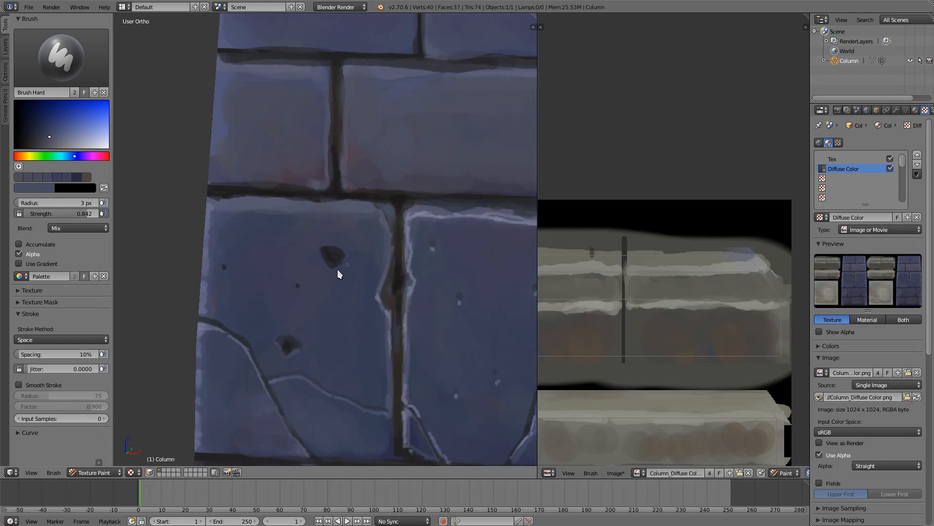
pyautogui.press('s')
pyautogui.press('s')
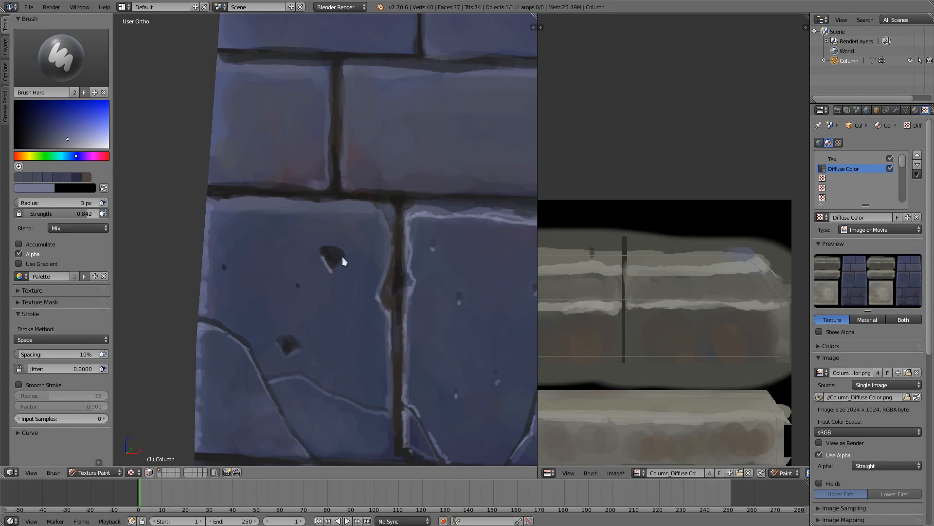
pyautogui.moveTo(346, 253); pyautogui.dragTo(322, 257)
# Paint a darker worn patch in the middle of the neighbouring pitted brick with a darkened blue at 24 px
pyautogui.moveTo(479, 308)
pyautogui.mouseDown(button='middle')
pyautogui.moveTo(439, 351)
pyautogui.moveTo(465, 362)
pyautogui.moveTo(438, 334)
pyautogui.moveTo(359, 327)
pyautogui.moveTo(349, 335)
pyautogui.moveTo(405, 335)
pyautogui.mouseUp(button='middle')
pyautogui.press('s')
pyautogui.press('f')
pyautogui.click(429, 442)
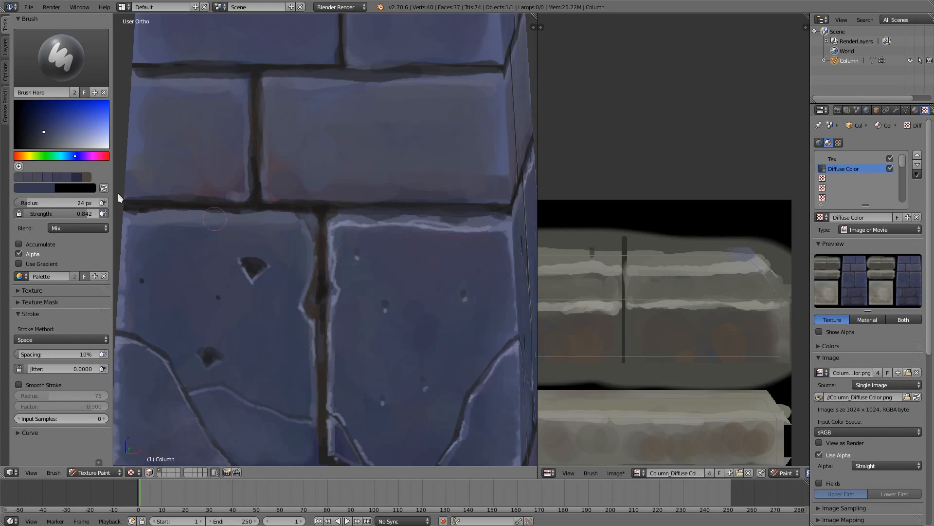
pyautogui.moveTo(41, 130); pyautogui.dragTo(39, 136)
pyautogui.moveTo(437, 299)
pyautogui.mouseDown()
pyautogui.moveTo(397, 348)
pyautogui.moveTo(446, 322)
pyautogui.mouseUp()
pyautogui.press('s')
pyautogui.click(382, 392)
# Refine the dark patch's outline and blend the surrounding brick surface with sampled blue, using a 4 px brush for the edges
pyautogui.moveTo(440, 228); pyautogui.dragTo(418, 250, button='middle')
pyautogui.press('s')
pyautogui.press('f')
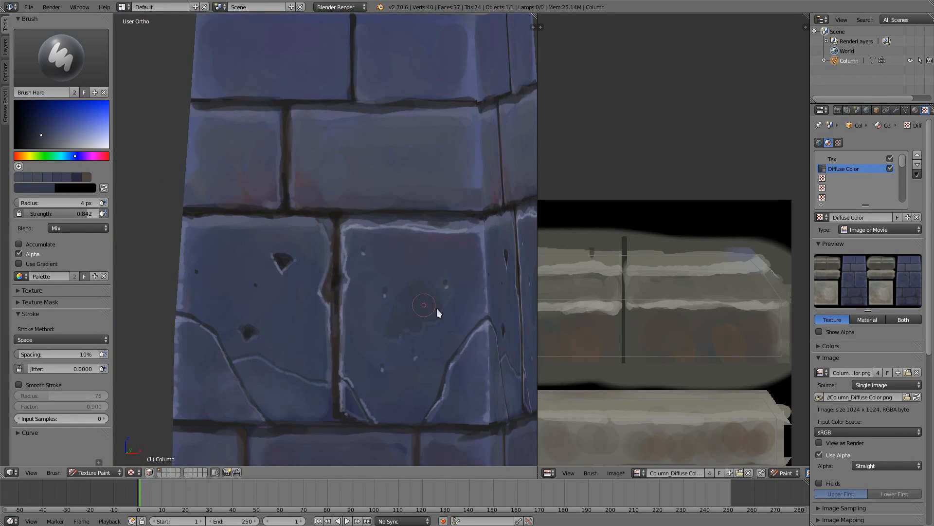
pyautogui.click(437, 308)
pyautogui.moveTo(416, 270)
pyautogui.mouseDown()
pyautogui.moveTo(409, 250)
pyautogui.moveTo(470, 248)
pyautogui.mouseUp()
# Add faint light blue scratches around the chipped brick's cracks and soften its dark pits with sampled blue at 13 px
pyautogui.moveTo(323, 299); pyautogui.dragTo(315, 310, button='middle')
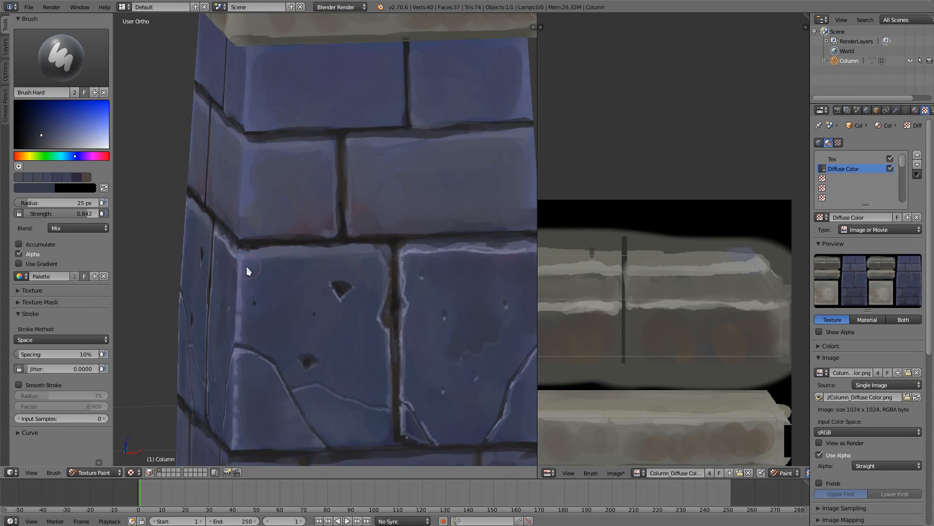
pyautogui.press('s')
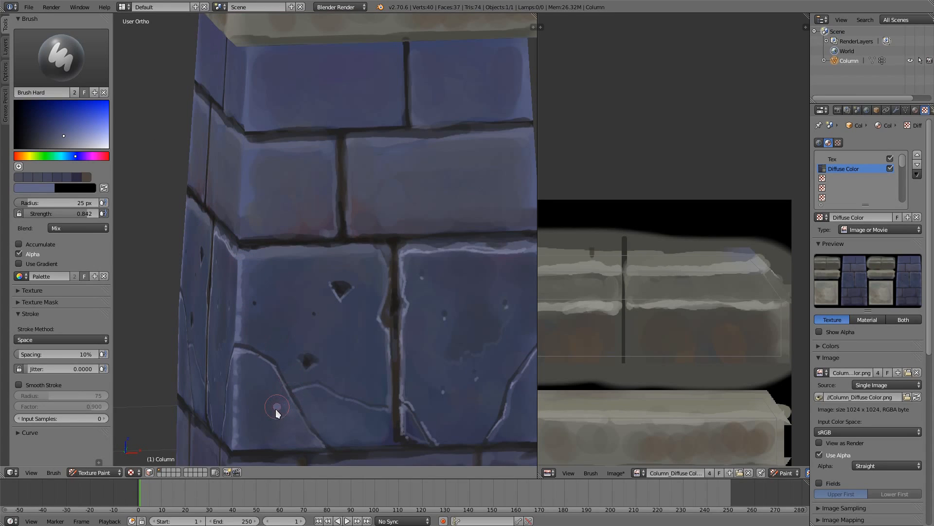
pyautogui.click(276, 407)
pyautogui.press('s')
pyautogui.press('f')
pyautogui.click(364, 352)
pyautogui.moveTo(348, 286); pyautogui.dragTo(337, 283)
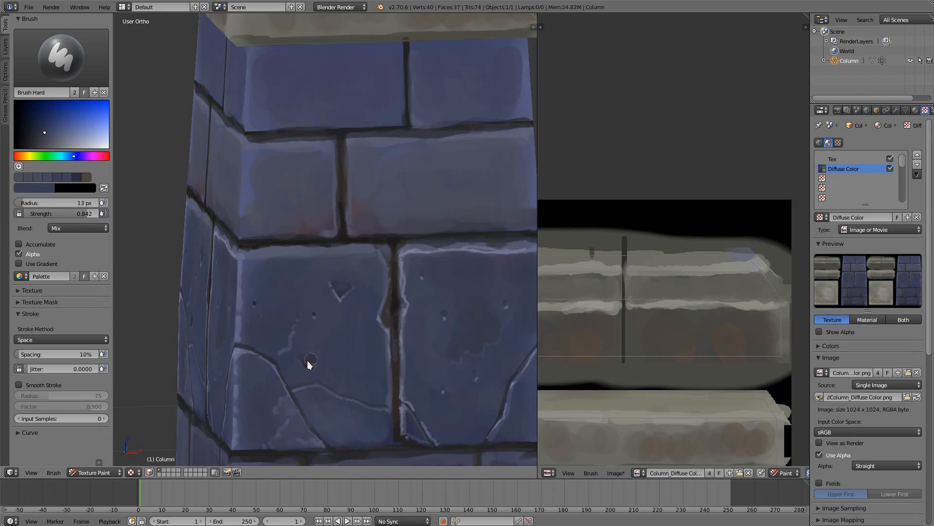
# Examine the cracked and pitted bricks from a distance and around the column's corner
pyautogui.moveTo(326, 278)
pyautogui.mouseDown(button='middle')
pyautogui.moveTo(313, 269)
pyautogui.moveTo(308, 277)
pyautogui.mouseUp(button='middle')
pyautogui.scroll(-3, 308, 277)
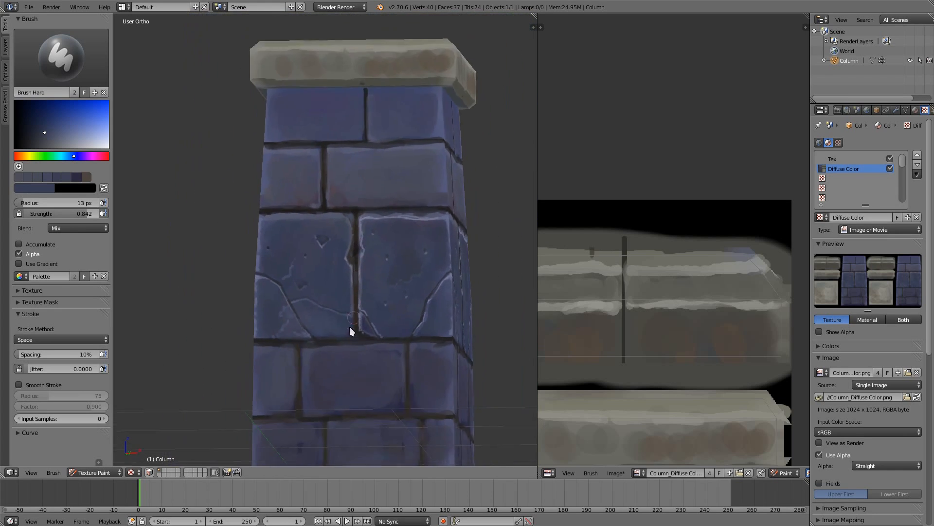
pyautogui.moveTo(349, 326); pyautogui.dragTo(328, 313, button='middle')
pyautogui.scroll(1, 329, 317)
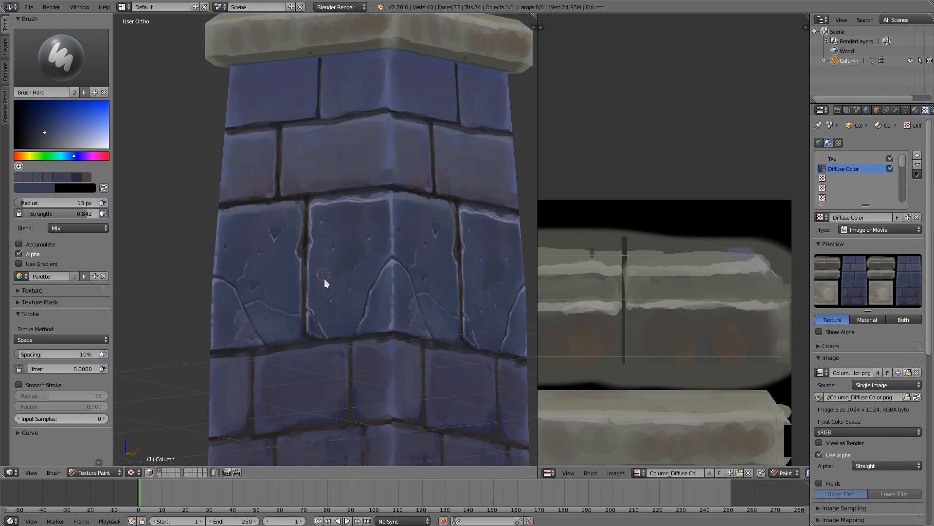
pyautogui.moveTo(361, 252); pyautogui.dragTo(380, 270, button='middle')
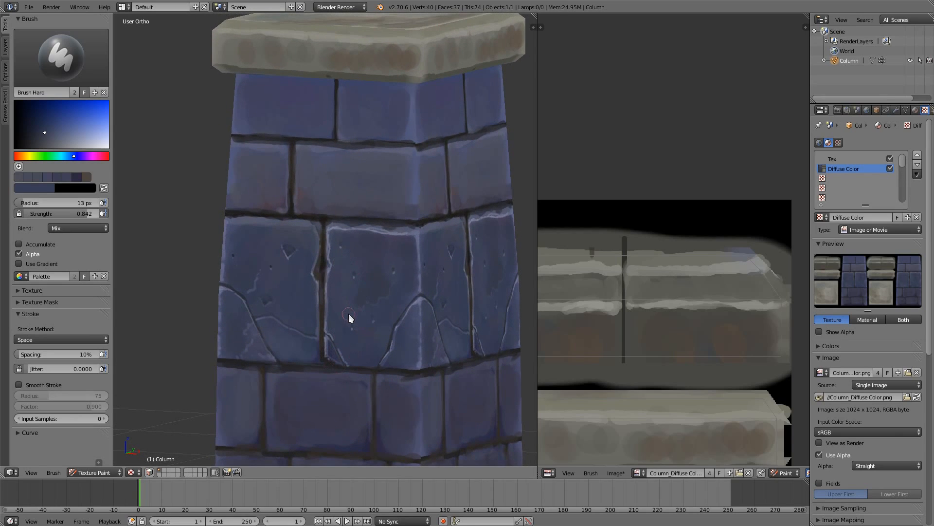
pyautogui.moveTo(348, 313); pyautogui.dragTo(334, 407, button='middle')
pyautogui.scroll(4, 326, 319)
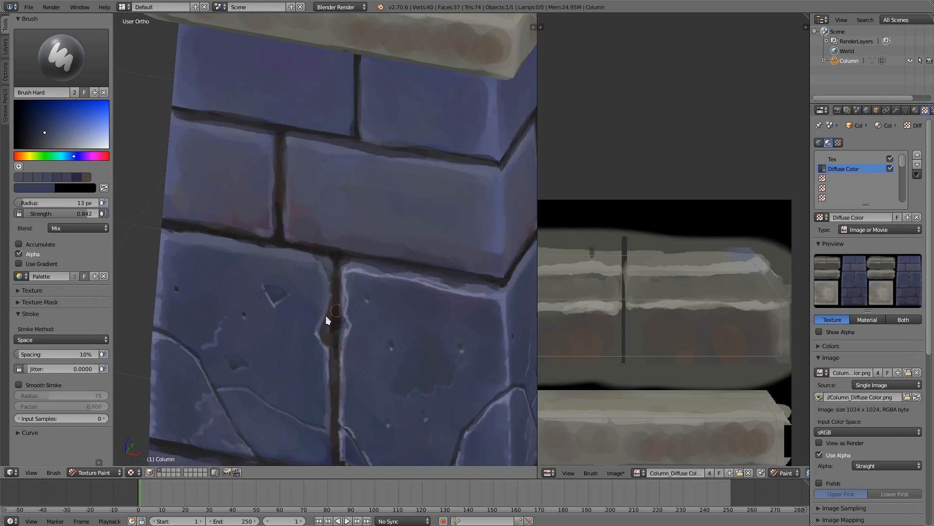
# Paint thin scratches on the chipped brick's face beside the vertical joint with sampled blues and a 1 px brush
pyautogui.press('s')
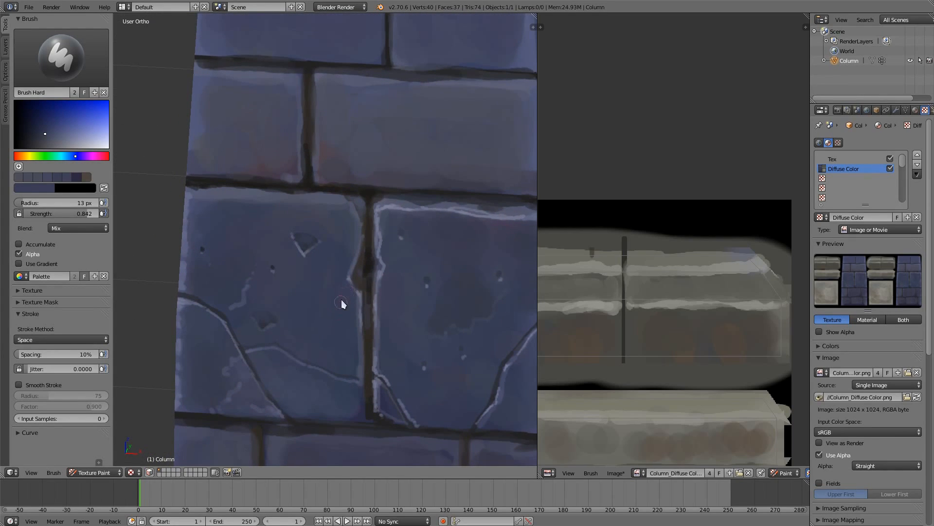
pyautogui.press('s')
pyautogui.click(328, 308)
pyautogui.moveTo(314, 314); pyautogui.dragTo(318, 338)
pyautogui.moveTo(346, 288); pyautogui.dragTo(348, 298)
pyautogui.press('s')
pyautogui.press('f')
pyautogui.moveTo(383, 313); pyautogui.dragTo(316, 349, button='middle')
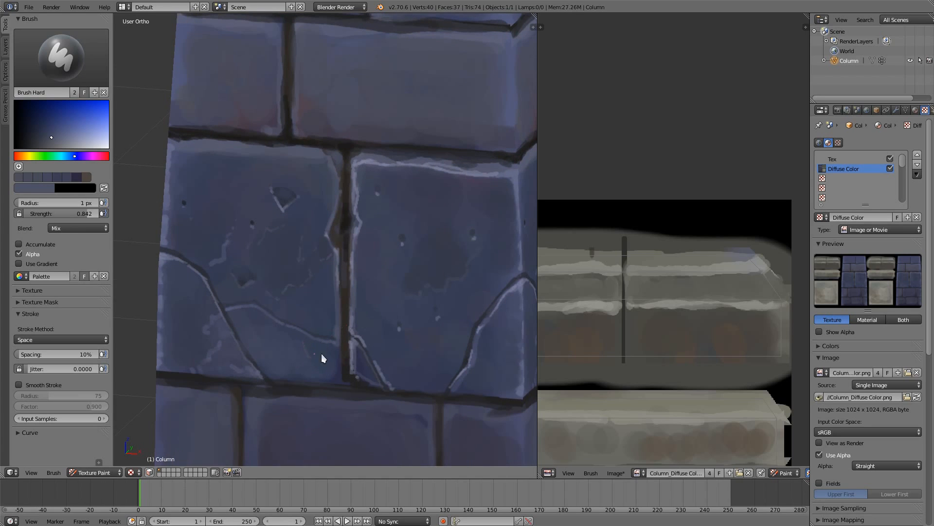
# Soften the scratches above and below the chipped brick's corner crack with sampled brick blue and a 21 px brush
pyautogui.scroll(-4, 345, 322)
pyautogui.scroll(2, 346, 372)
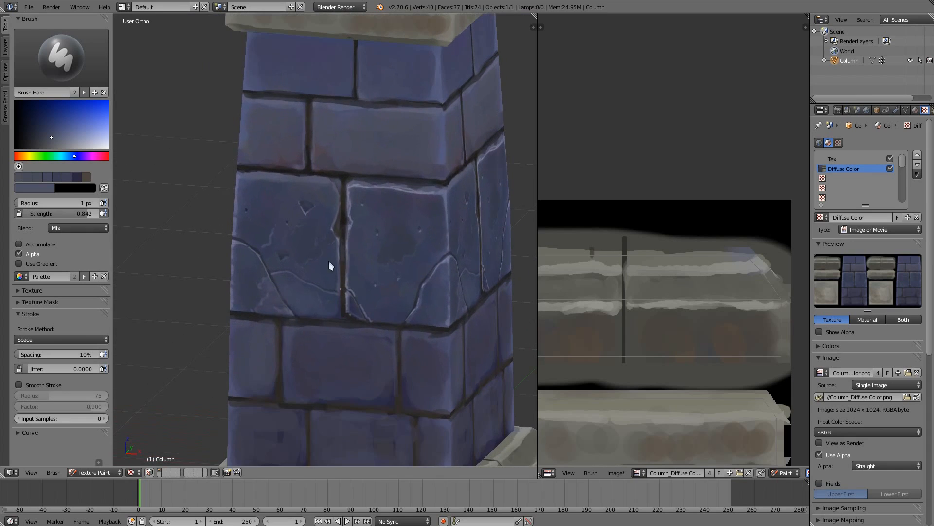
pyautogui.press('s')
pyautogui.press('f')
pyautogui.click(280, 235)
pyautogui.moveTo(276, 250); pyautogui.dragTo(265, 246)
pyautogui.press('s')
pyautogui.moveTo(271, 303); pyautogui.dragTo(249, 299)
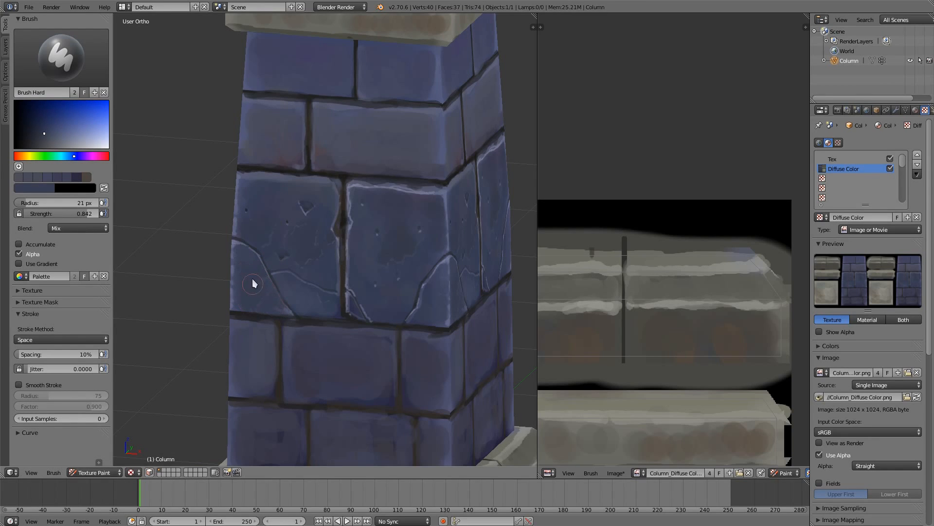
# Extend the light blue corner highlight down to the cracked brick's lower edge with a 9 px brush
pyautogui.moveTo(268, 214); pyautogui.dragTo(275, 182, button='middle')
pyautogui.scroll(-3, 448, 180)
pyautogui.moveTo(447, 204); pyautogui.dragTo(436, 244, button='middle')
pyautogui.scroll(7, 436, 244)
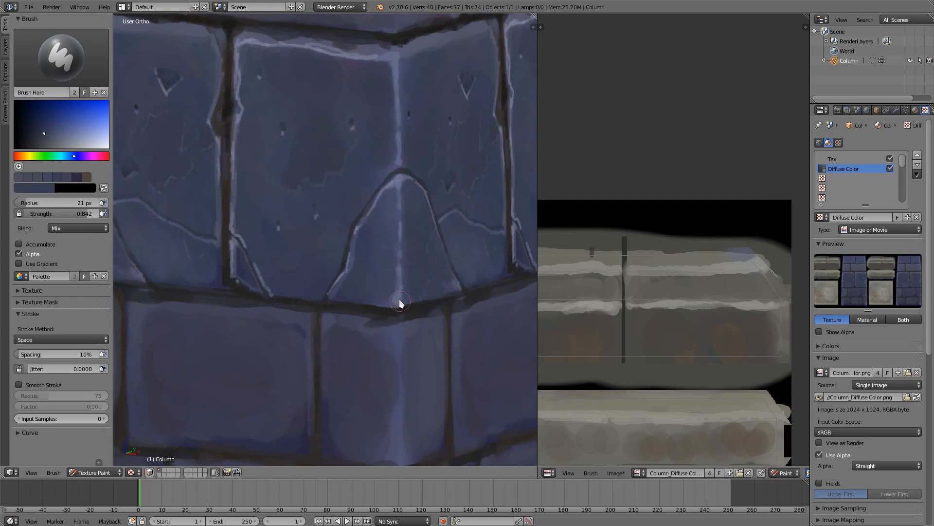
pyautogui.press('s')
pyautogui.press('f')
pyautogui.click(387, 311)
pyautogui.moveTo(400, 291); pyautogui.dragTo(397, 304)
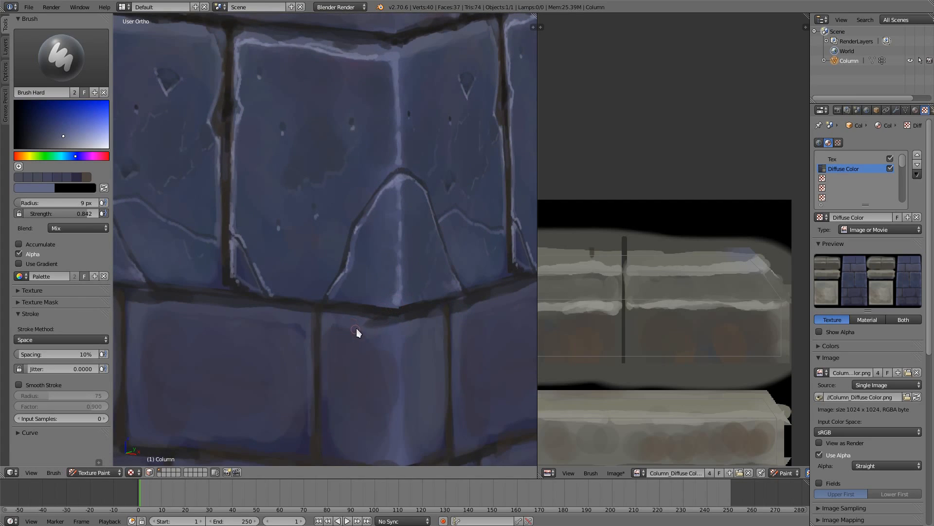
# Highlight the cracked brick's lower edge along the horizontal joint in light blue with a 2 px brush
pyautogui.press('f')
pyautogui.click(332, 300)
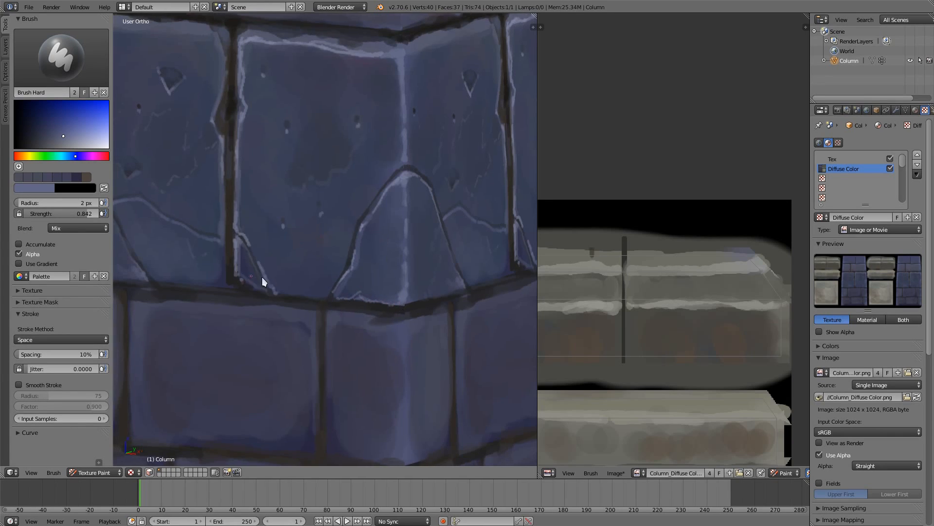
pyautogui.moveTo(262, 276); pyautogui.dragTo(327, 308, button='middle')
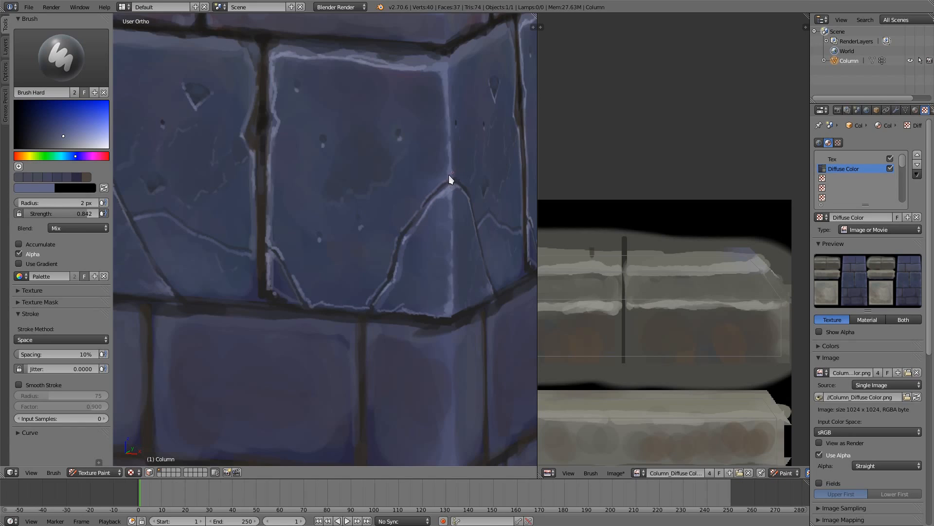
# Brighten the cracked brick's vertical corner highlight in lighter blue at 2 px, and blend the face below its upper edge with sampled blue at 9 px
pyautogui.moveTo(64, 137); pyautogui.dragTo(73, 139)
pyautogui.moveTo(445, 79); pyautogui.dragTo(449, 111)
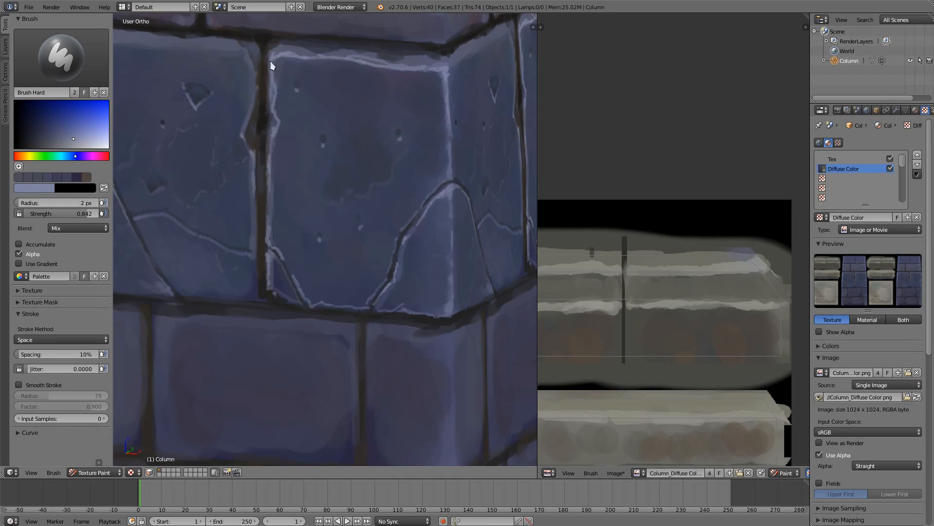
pyautogui.press('s')
pyautogui.click(287, 87)
pyautogui.moveTo(294, 83); pyautogui.dragTo(300, 84)
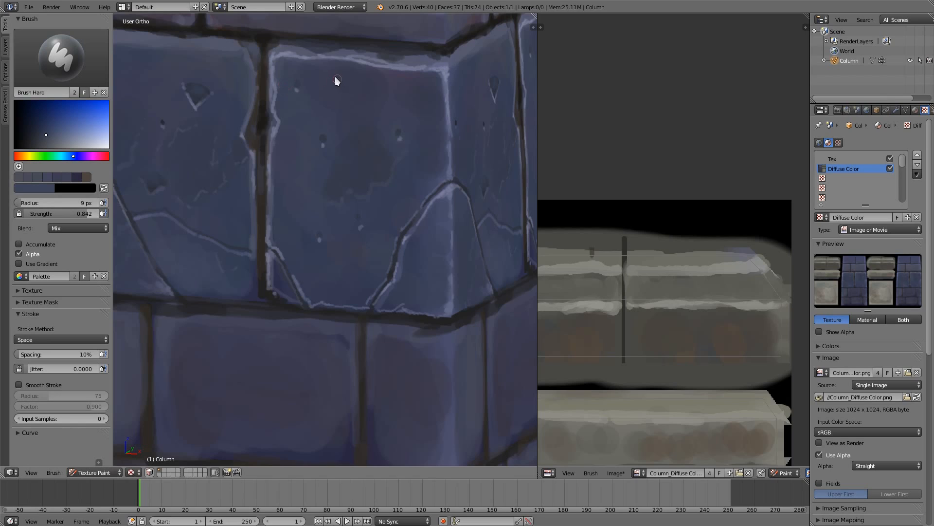
pyautogui.press('s')
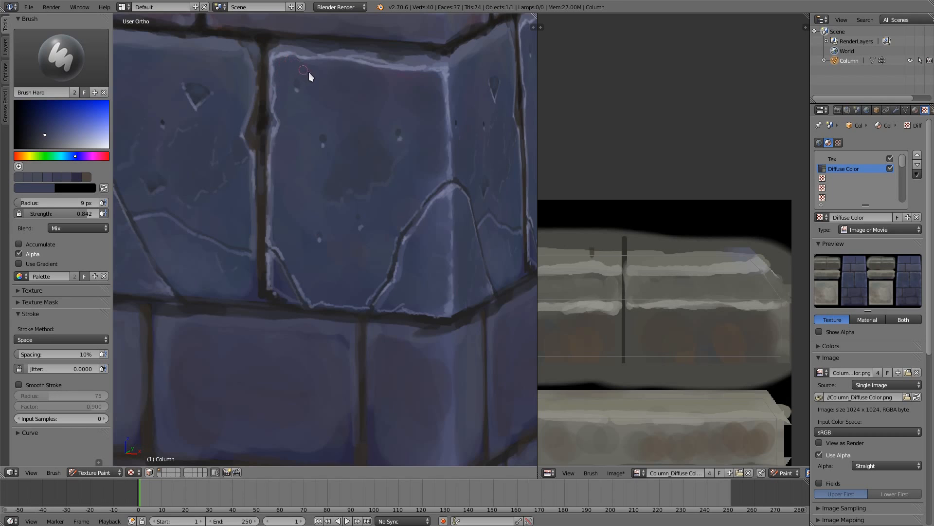
# Examine the fully painted column from a distance, and inspect the upper bricks' cracks, pits and edge highlights up close
pyautogui.scroll(-7, 261, 130)
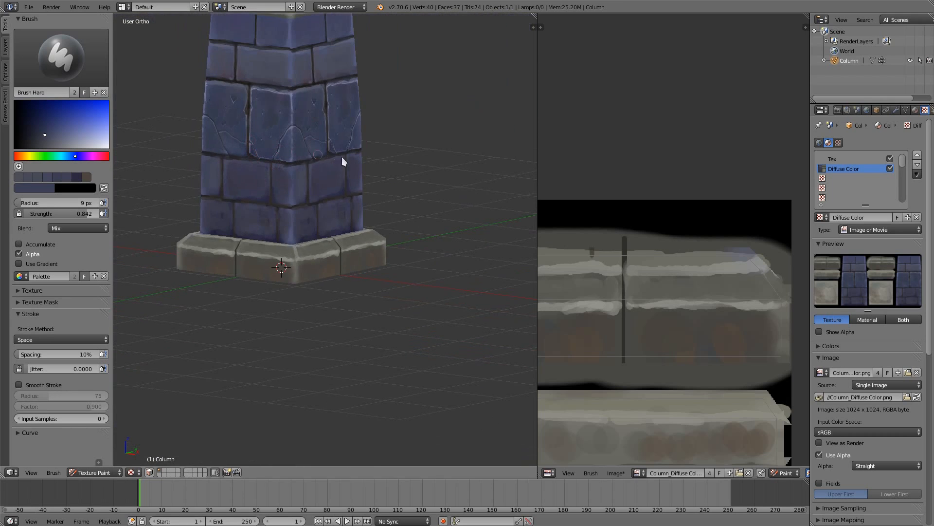
pyautogui.scroll(-5, 393, 130)
pyautogui.moveTo(438, 194); pyautogui.dragTo(367, 250, button='middle')
pyautogui.scroll(5, 371, 151)
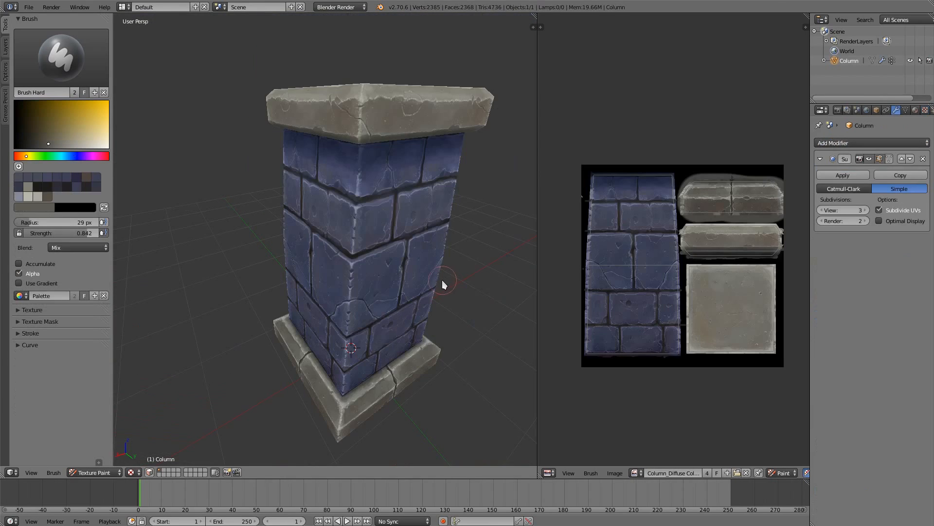
pyautogui.moveTo(445, 282); pyautogui.dragTo(491, 214, button='middle')
pyautogui.scroll(1, 470, 283)
pyautogui.moveTo(471, 247); pyautogui.dragTo(461, 185, button='middle')
pyautogui.scroll(2, 446, 224)
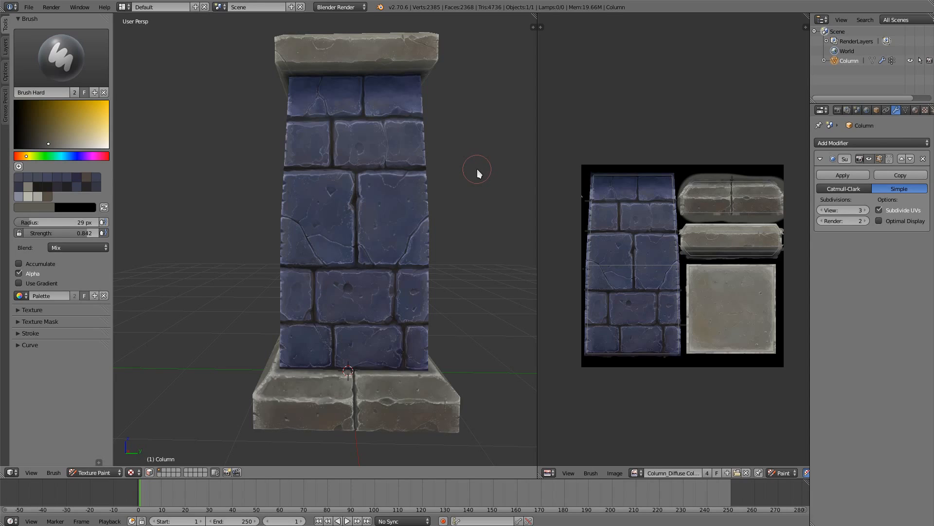
pyautogui.scroll(4, 398, 181)
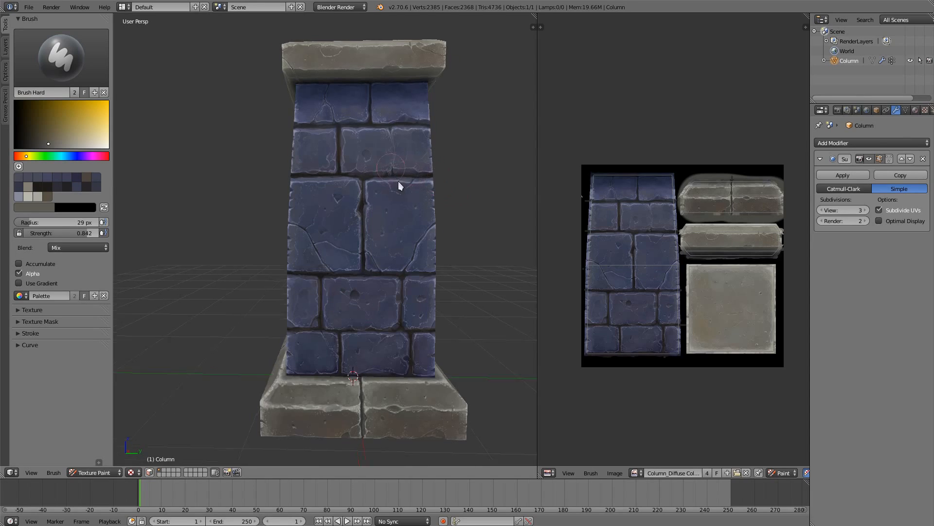
pyautogui.scroll(3, 333, 240)
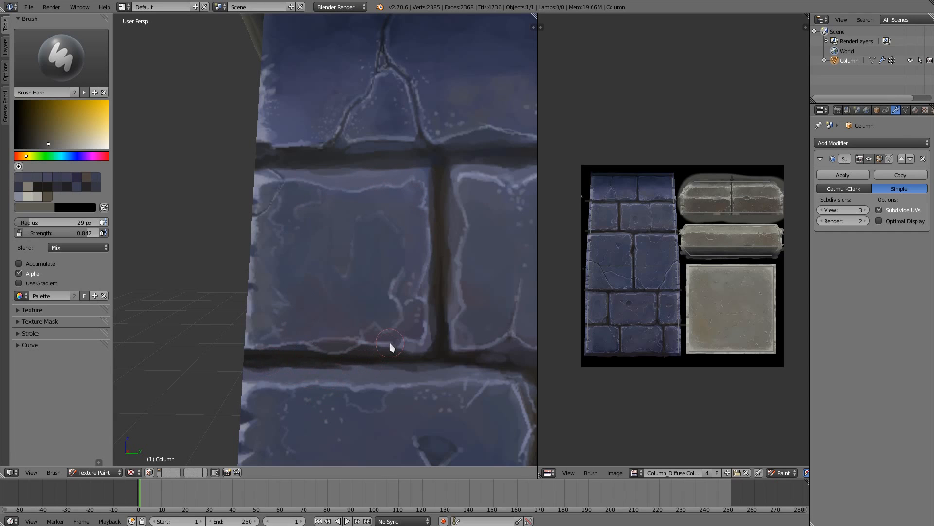
pyautogui.scroll(-6, 472, 296)
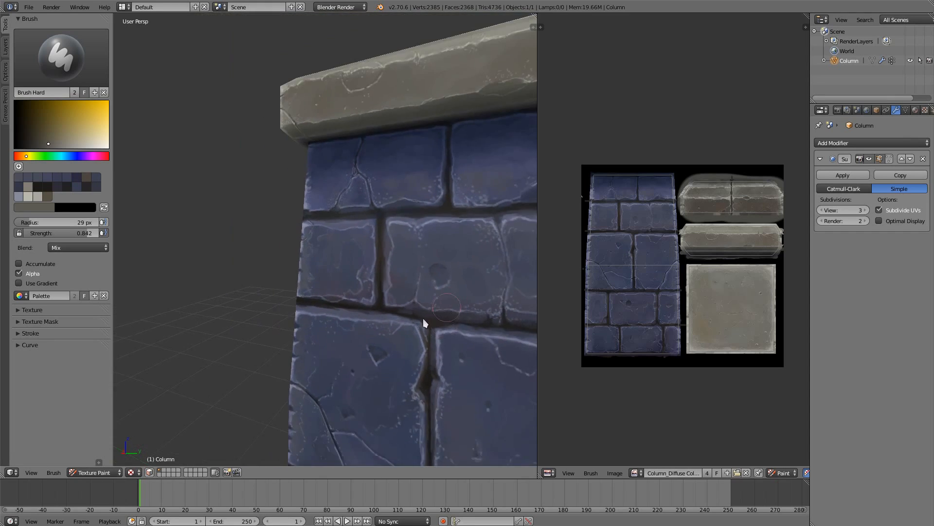
# Examine the painted cap, brick corners and column faces from several angles
pyautogui.moveTo(484, 293); pyautogui.dragTo(375, 308, button='middle')
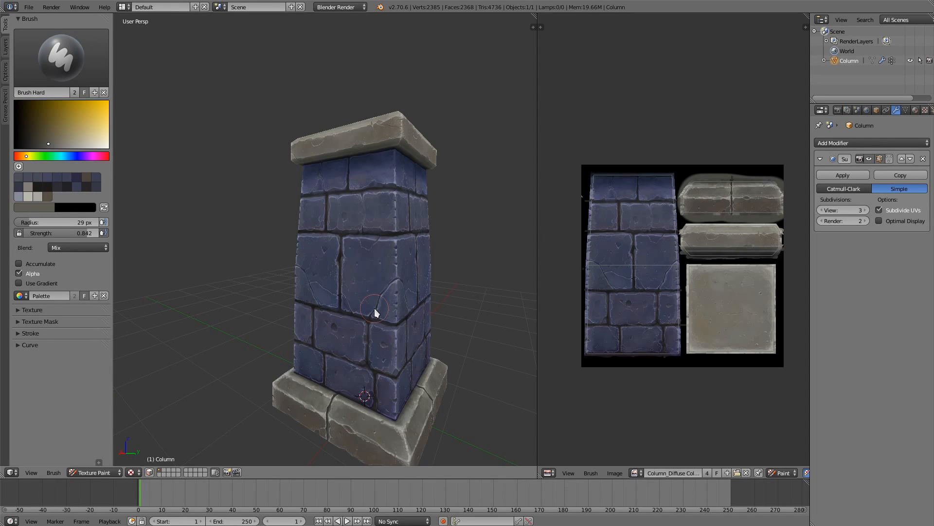
pyautogui.moveTo(343, 247); pyautogui.dragTo(304, 266, button='middle')
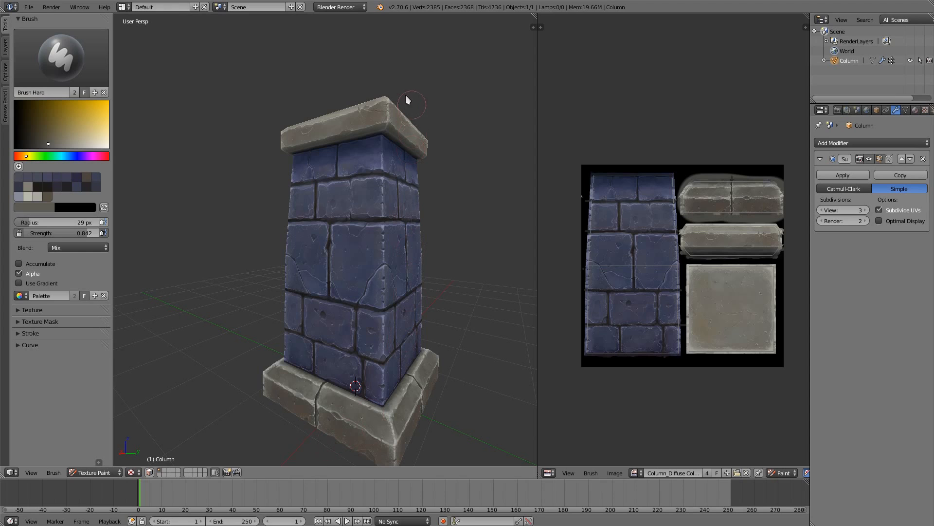
pyautogui.moveTo(317, 173); pyautogui.dragTo(380, 185, button='middle')
pyautogui.scroll(2, 421, 152)
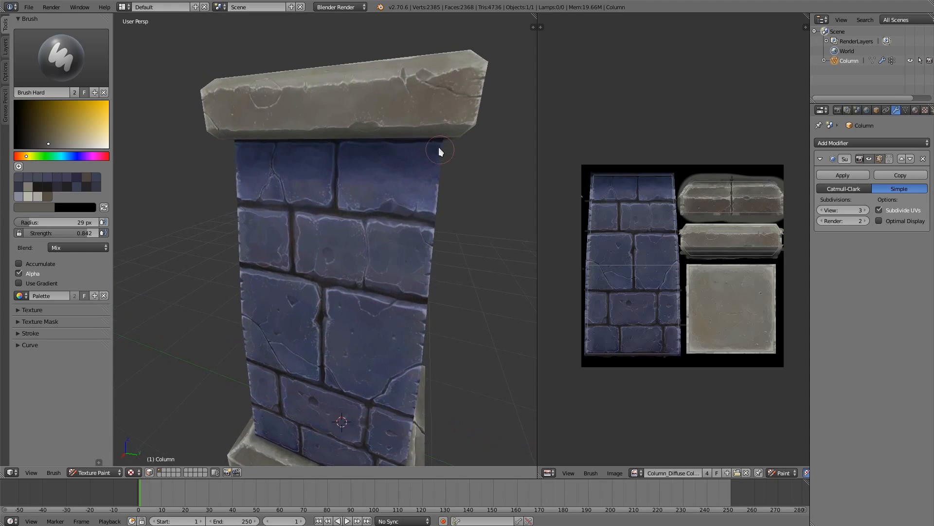
pyautogui.keyDown('shift'); pyautogui.moveTo(439, 116); pyautogui.dragTo(440, 166, button='middle'); pyautogui.keyUp('shift')
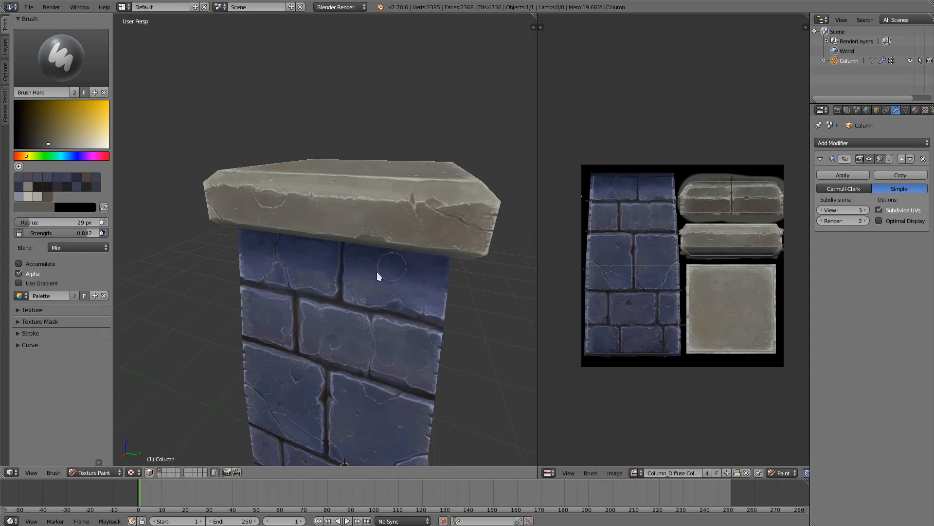
pyautogui.scroll(-2, 377, 271)
pyautogui.moveTo(374, 303); pyautogui.dragTo(358, 297, button='middle')
pyautogui.scroll(-2, 356, 300)
pyautogui.keyDown('shift'); pyautogui.moveTo(314, 359); pyautogui.dragTo(321, 291, button='middle'); pyautogui.keyUp('shift')
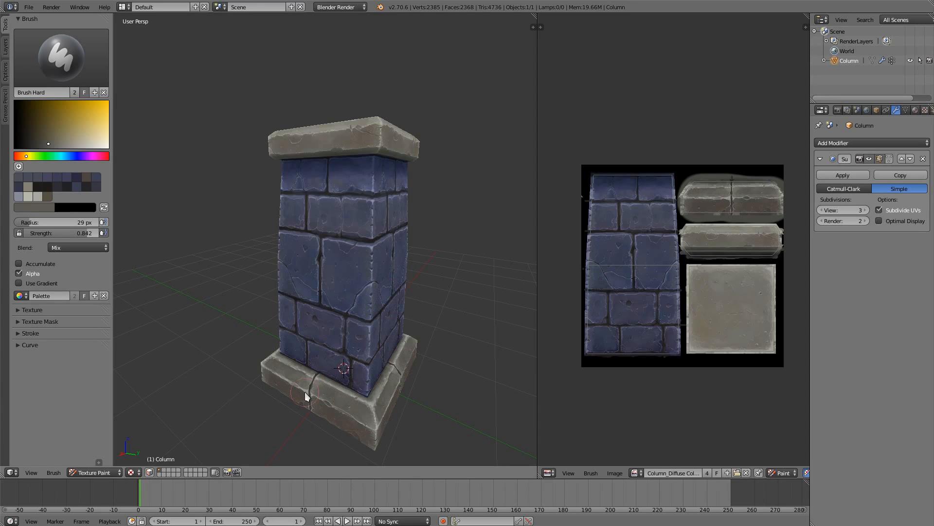
pyautogui.moveTo(370, 332); pyautogui.dragTo(285, 413, button='middle')
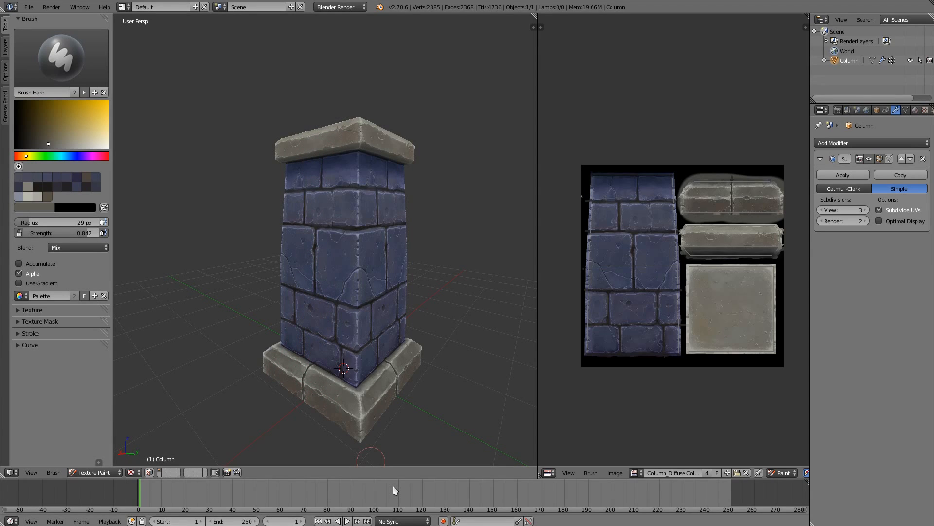
pyautogui.moveTo(390, 429); pyautogui.dragTo(344, 407, button='middle')
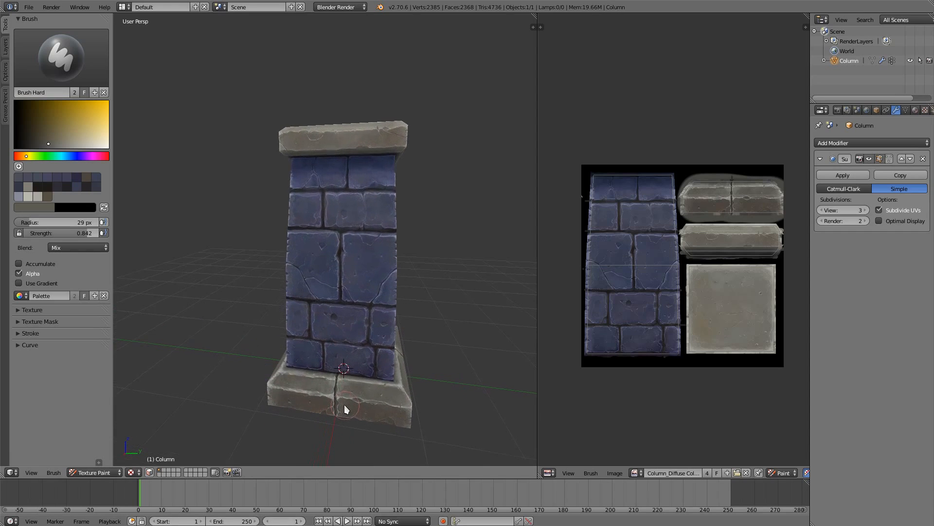
# Examine the stone base, lower bricks and top surface of the cap around the column
pyautogui.scroll(4, 327, 382)
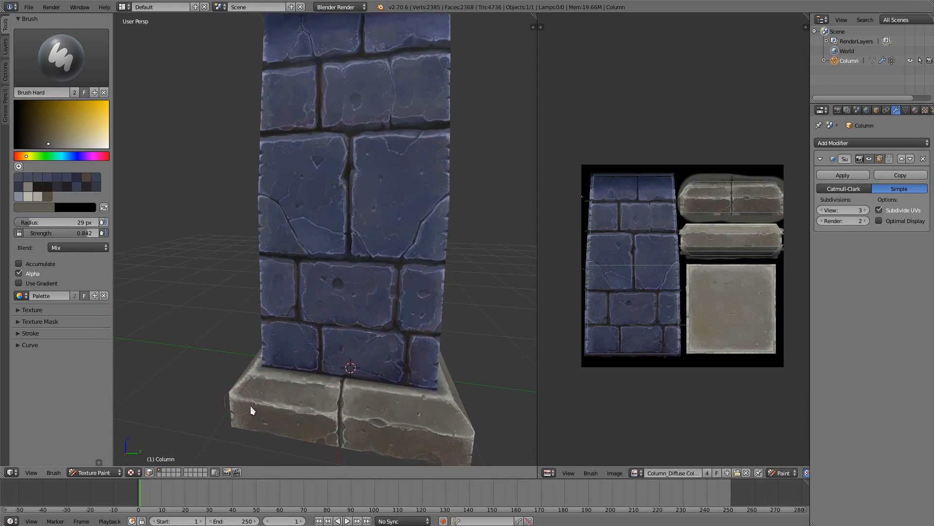
pyautogui.moveTo(307, 413); pyautogui.dragTo(311, 393, button='middle')
pyautogui.scroll(-2, 311, 392)
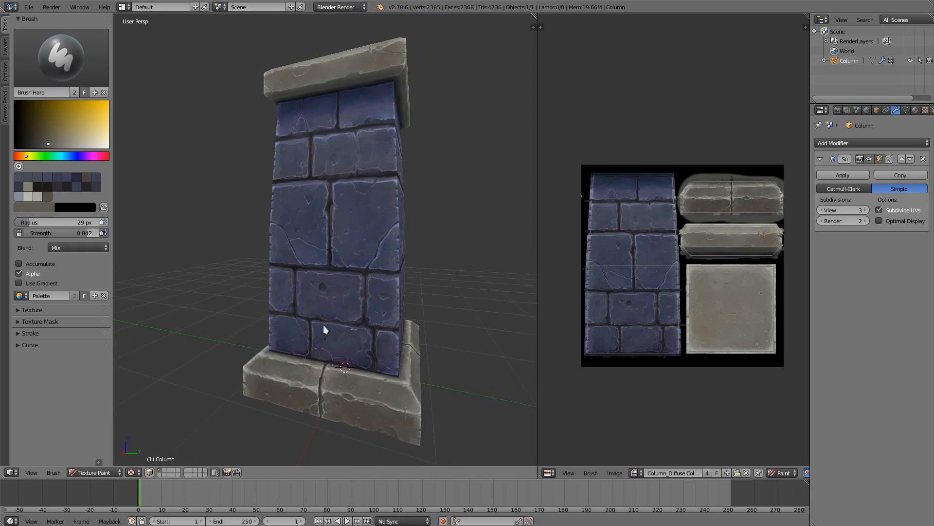
pyautogui.keyDown('shift'); pyautogui.moveTo(306, 161); pyautogui.dragTo(314, 314, button='middle'); pyautogui.keyUp('shift')
pyautogui.moveTo(396, 257); pyautogui.dragTo(298, 304, button='middle')
pyautogui.moveTo(322, 384); pyautogui.dragTo(332, 302, button='middle')
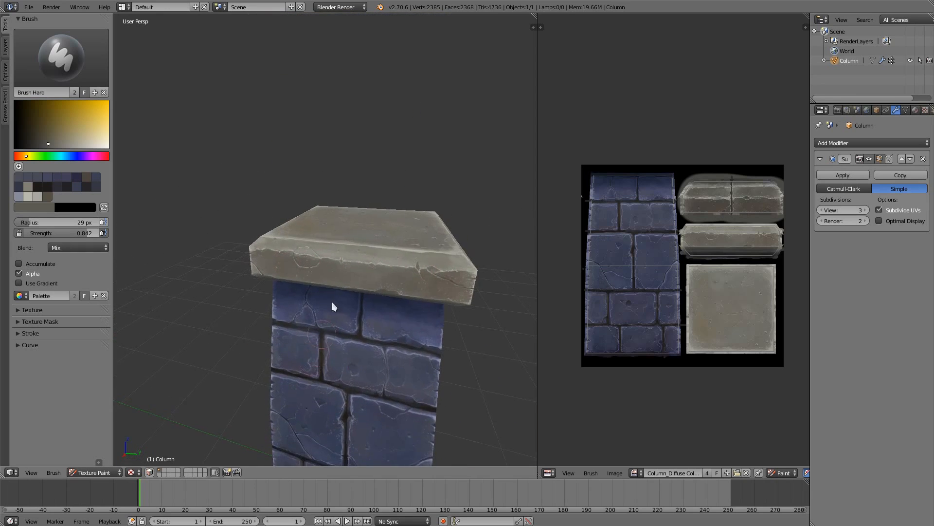
pyautogui.scroll(-2, 336, 347)
pyautogui.moveTo(323, 338); pyautogui.dragTo(298, 273, button='middle')
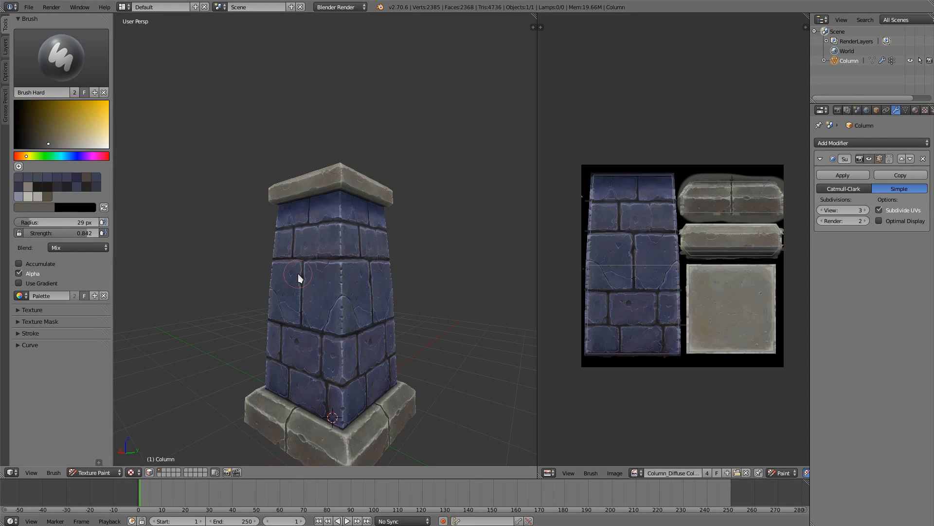
pyautogui.moveTo(298, 274); pyautogui.dragTo(382, 268, button='middle')
pyautogui.moveTo(388, 319); pyautogui.dragTo(390, 206, button='middle')
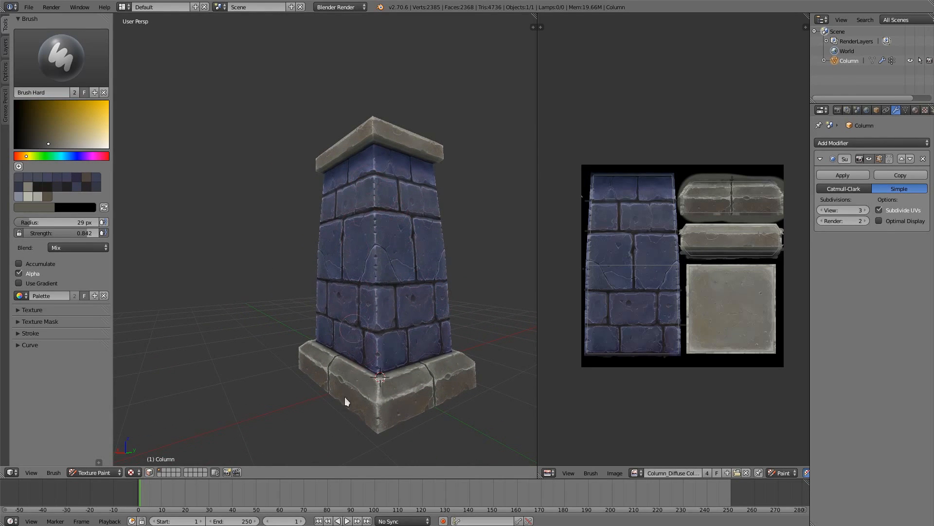
pyautogui.moveTo(344, 396); pyautogui.dragTo(367, 390, button='middle')
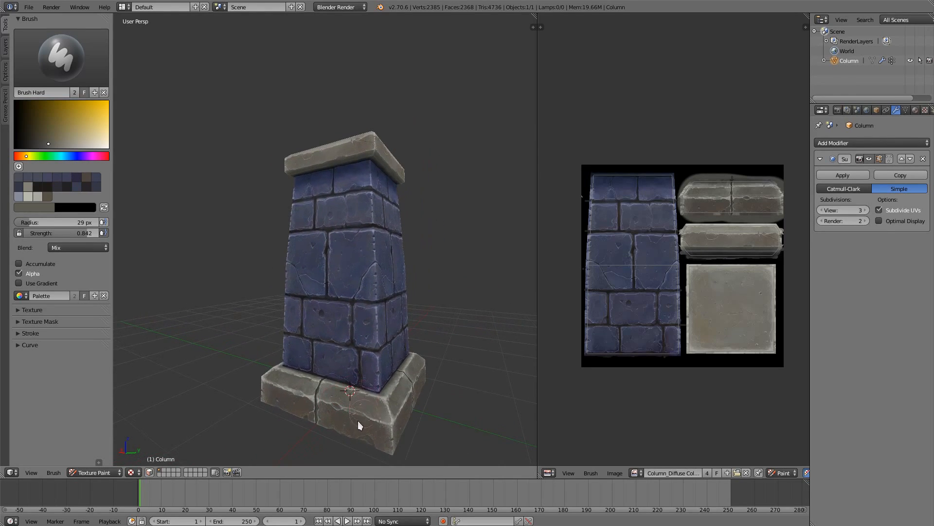
pyautogui.moveTo(359, 425); pyautogui.dragTo(318, 427, button='middle')
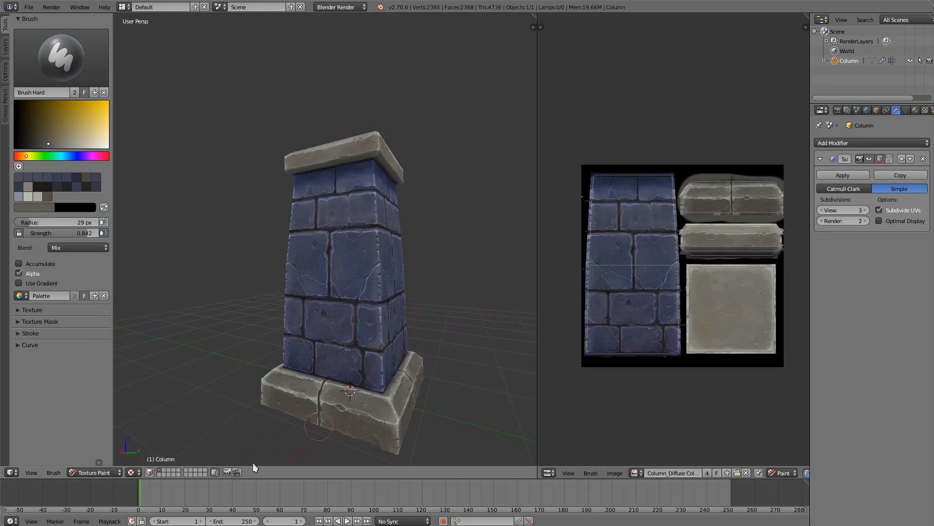
# Enable face selection masking for texture painting, and check in Edit Mode that only the blue brick faces are selected
pyautogui.click(151, 473)
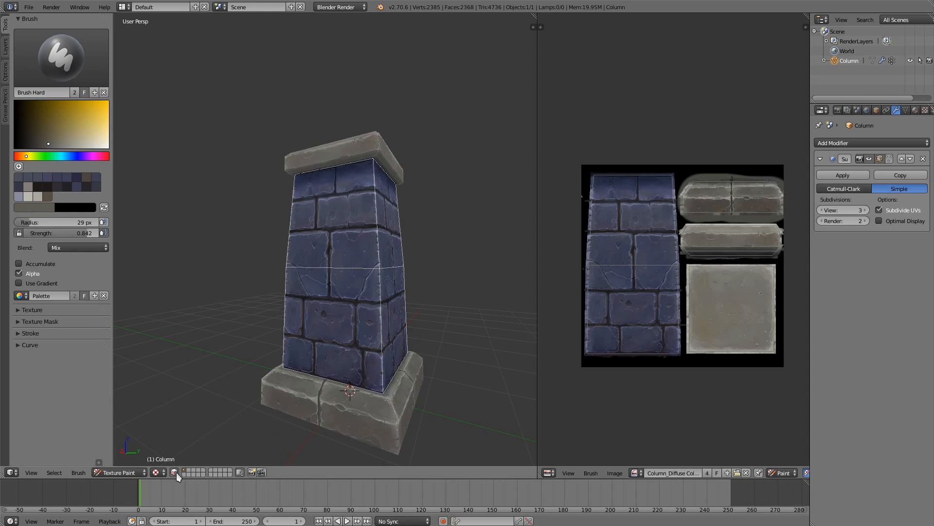
pyautogui.press('Tab')
pyautogui.click(438, 290)
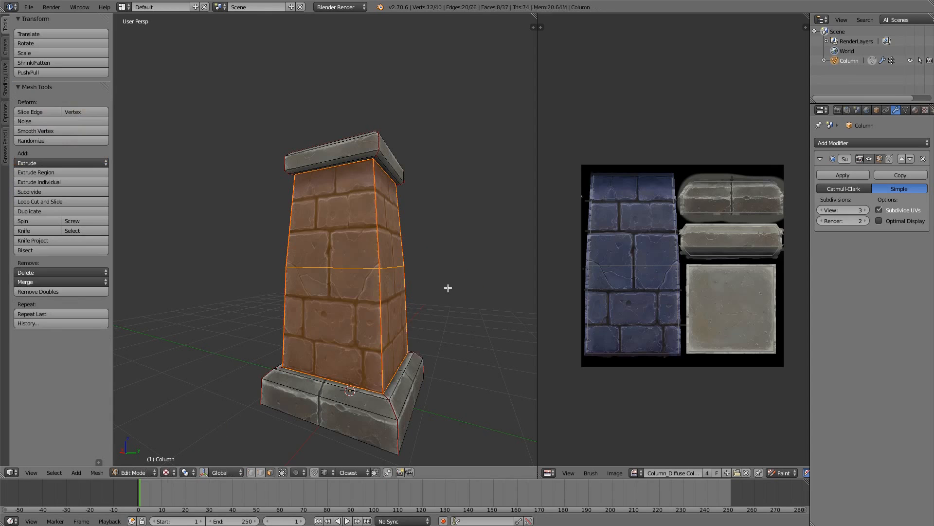
pyautogui.moveTo(388, 352); pyautogui.dragTo(352, 343, button='middle')
pyautogui.moveTo(415, 371)
pyautogui.mouseDown(button='middle')
pyautogui.moveTo(455, 355)
pyautogui.moveTo(441, 348)
pyautogui.mouseUp(button='middle')
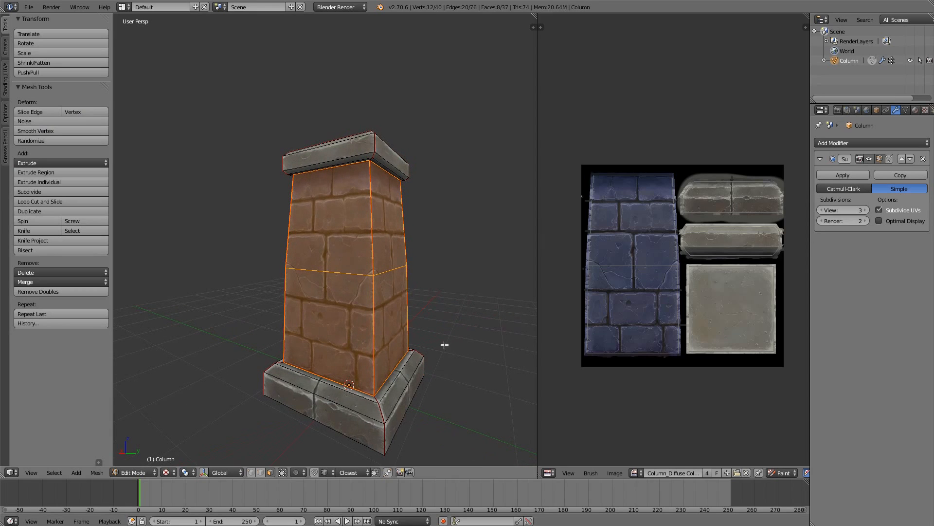
pyautogui.press('Tab')
pyautogui.click(447, 367)
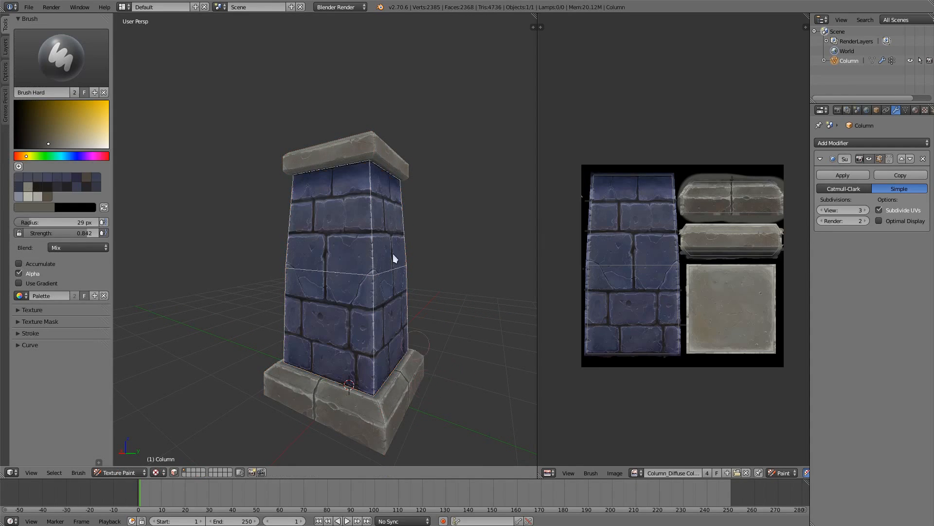
# Test the face mask with a 29 px grey-brown stroke from the lower bricks onto the base, and undo the stroke
pyautogui.moveTo(365, 425); pyautogui.dragTo(349, 337, button='middle')
pyautogui.moveTo(354, 347); pyautogui.dragTo(354, 401)
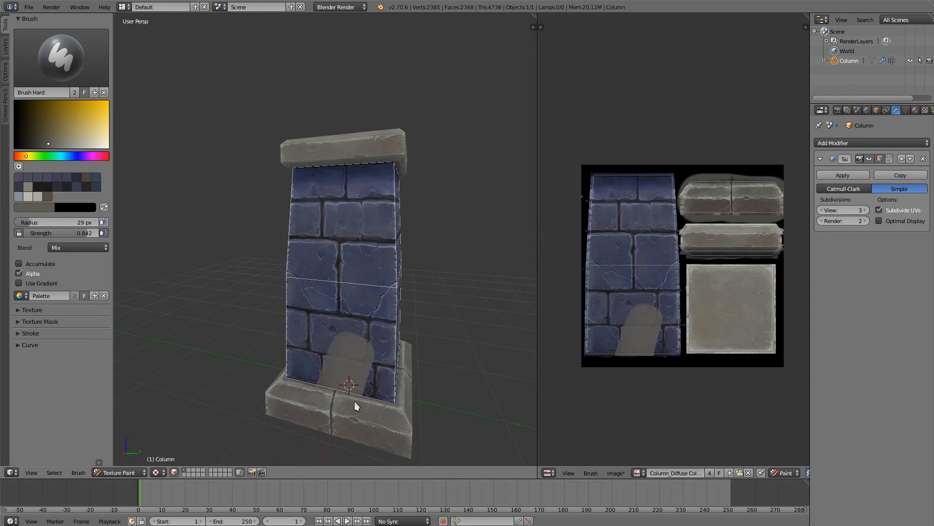
pyautogui.moveTo(355, 401)
pyautogui.mouseDown(button='middle')
pyautogui.moveTo(325, 329)
pyautogui.moveTo(404, 303)
pyautogui.moveTo(417, 323)
pyautogui.mouseUp(button='middle')
pyautogui.hotkey('ctrl', 'z')
# Choose the Fill brush, show the column in right orthographic view, and enable Use Gradient
pyautogui.click(83, 77)
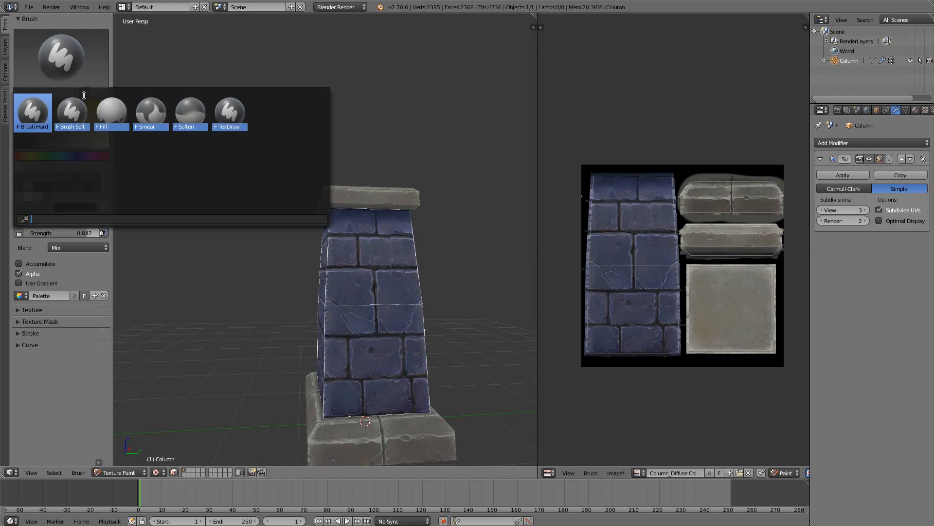
pyautogui.click(112, 111)
pyautogui.press('KP_3')
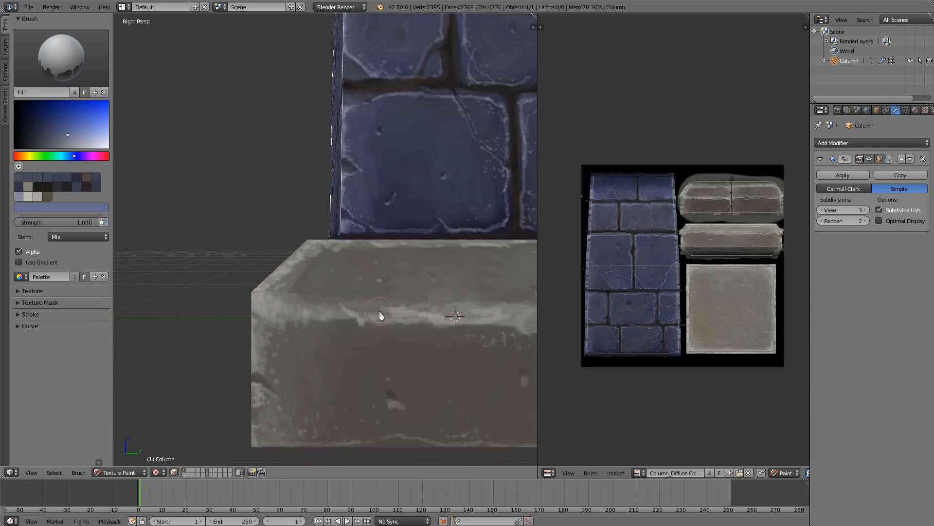
pyautogui.keyDown('ctrl'); pyautogui.moveTo(404, 249); pyautogui.dragTo(400, 228, button='middle'); pyautogui.keyUp('ctrl')
pyautogui.keyDown('shift'); pyautogui.moveTo(375, 255); pyautogui.dragTo(335, 422, button='middle'); pyautogui.keyUp('shift')
pyautogui.keyDown('ctrl'); pyautogui.moveTo(350, 343); pyautogui.dragTo(352, 314, button='middle'); pyautogui.keyUp('ctrl')
pyautogui.keyDown('shift'); pyautogui.moveTo(351, 289); pyautogui.dragTo(340, 321, button='middle'); pyautogui.keyUp('shift')
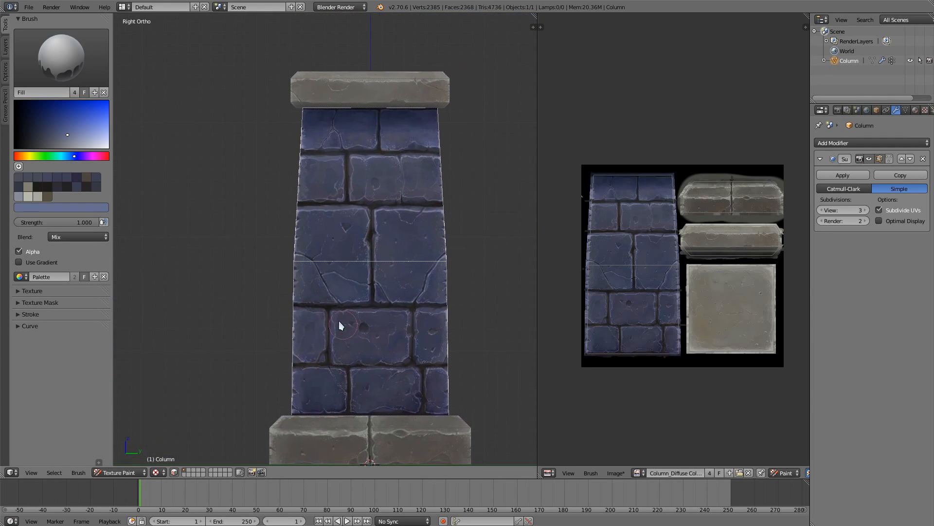
pyautogui.click(36, 263)
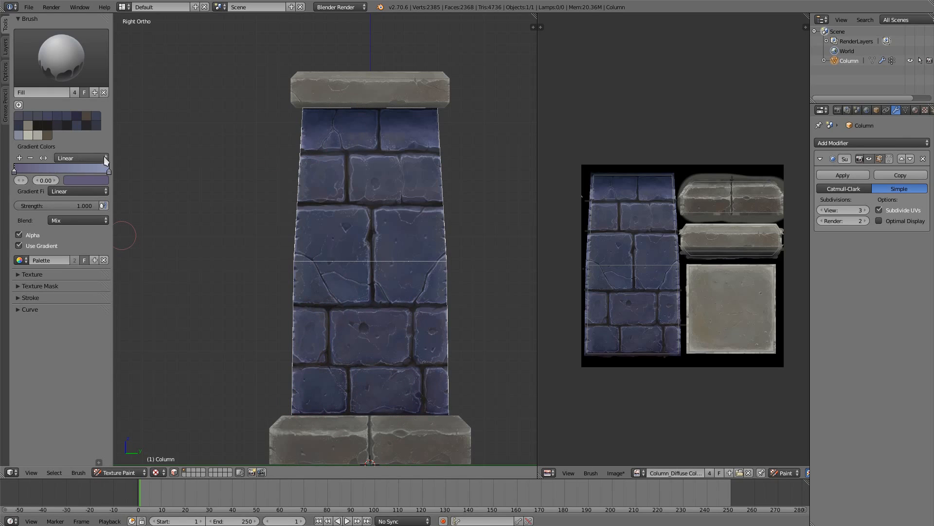
# Place the gradient's end stop at 1.00 and make its colour fully transparent black
pyautogui.click(108, 171)
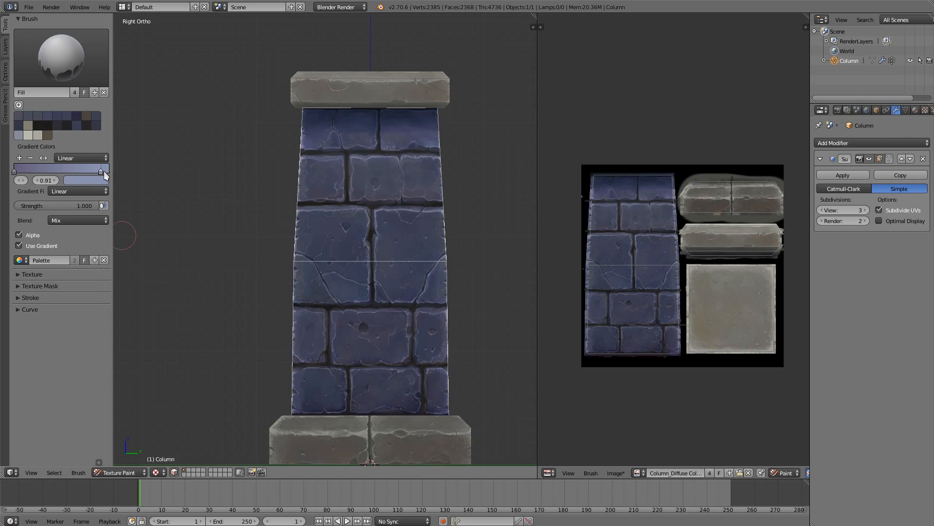
pyautogui.moveTo(104, 171); pyautogui.dragTo(118, 170)
pyautogui.click(77, 182)
pyautogui.click(146, 137)
pyautogui.click(39, 139)
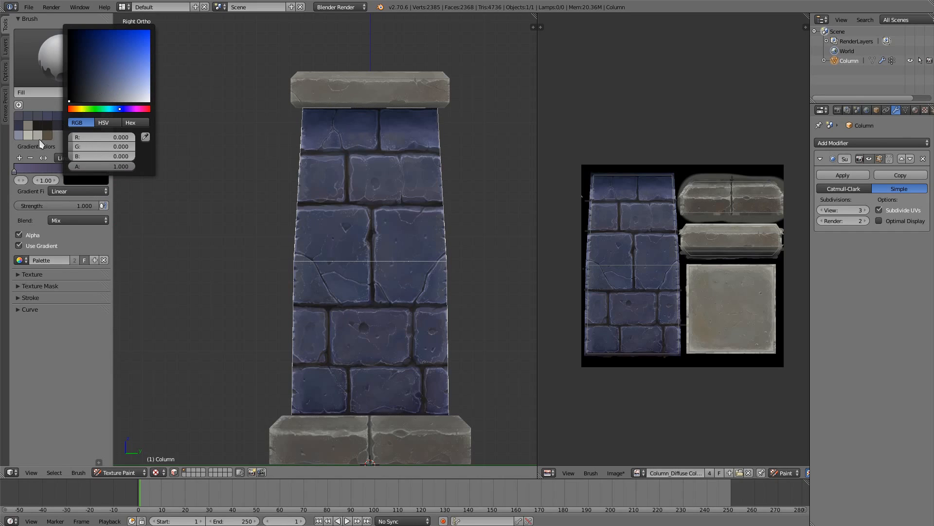
pyautogui.moveTo(112, 168); pyautogui.dragTo(57, 168)
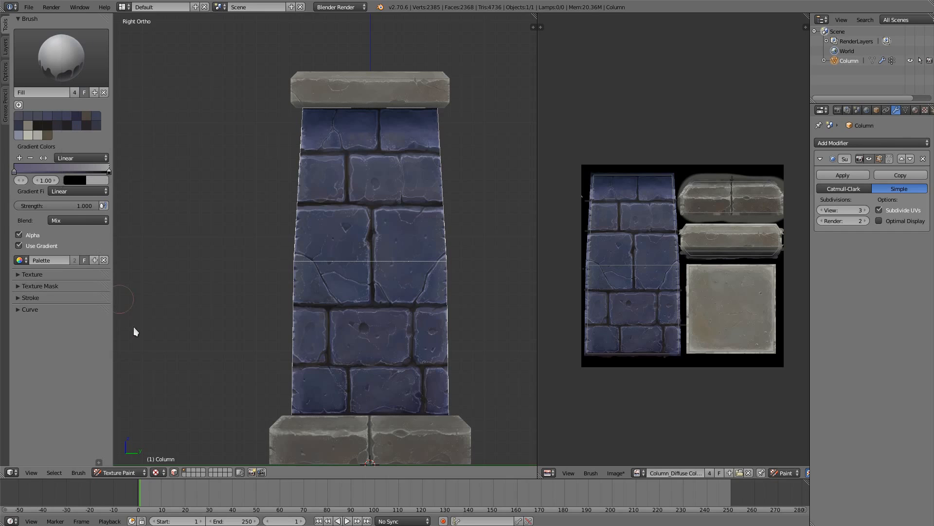
# Make the gradient's start stop black at position 0.01, and set the Fill brush strength to 0.175
pyautogui.click(16, 171)
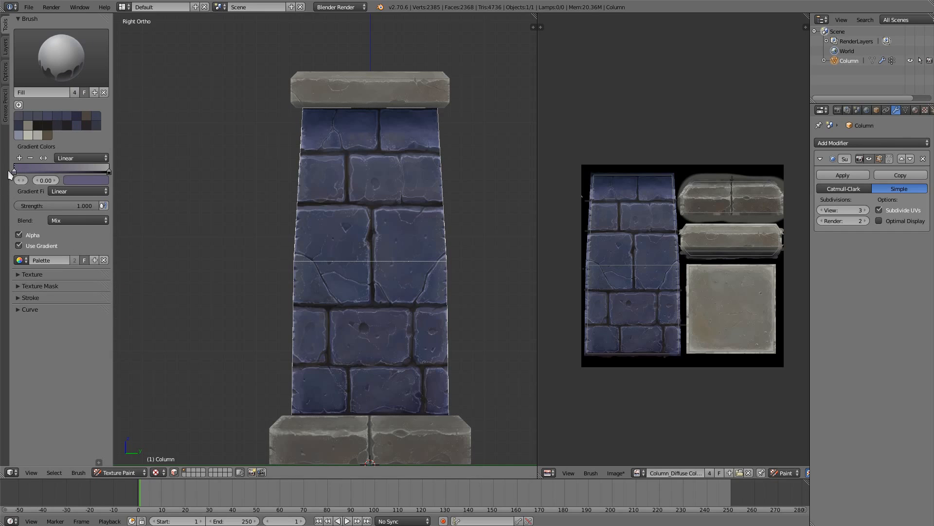
pyautogui.click(68, 180)
pyautogui.moveTo(99, 78); pyautogui.dragTo(43, 133)
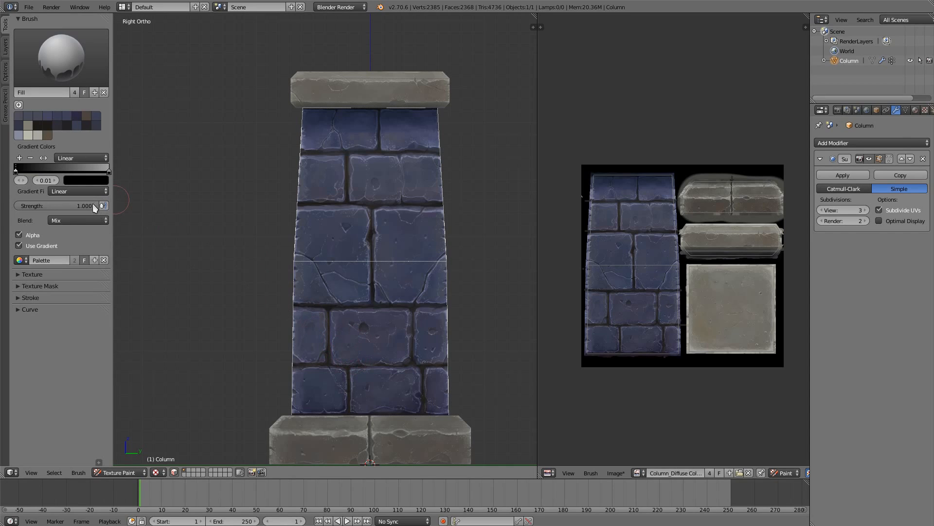
pyautogui.moveTo(93, 203)
pyautogui.mouseDown()
pyautogui.moveTo(23, 201)
pyautogui.moveTo(31, 205)
pyautogui.mouseUp()
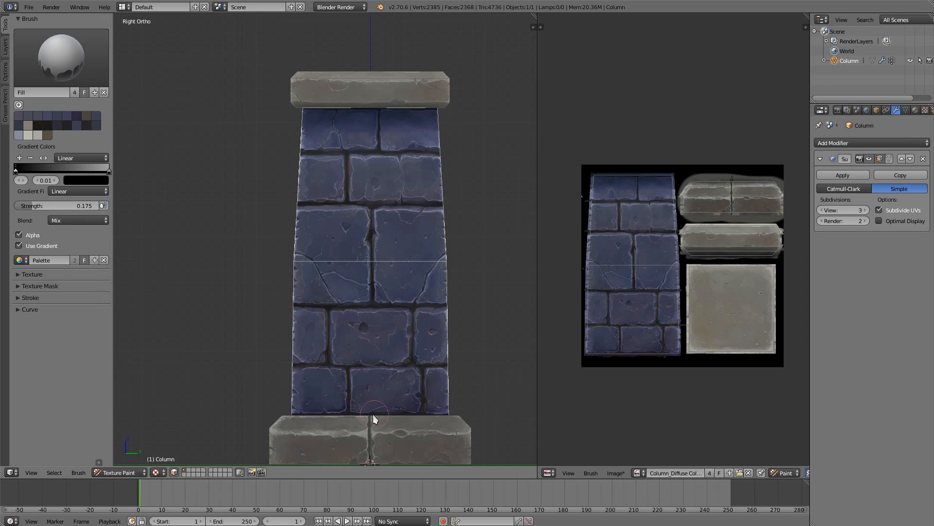
# Apply the gradient fill from the lower edge of the blue bricks up to the top of the large middle bricks, and switch to perspective view
pyautogui.moveTo(373, 413); pyautogui.dragTo(369, 207)
pyautogui.moveTo(423, 277); pyautogui.dragTo(352, 297, button='middle')
pyautogui.press('KP_5')
pyautogui.keyDown('ctrl'); pyautogui.moveTo(279, 268); pyautogui.dragTo(286, 361, button='middle'); pyautogui.keyUp('ctrl')
# Disable face selection masking and check the darkened lower bricks from several sides of the column
pyautogui.click(185, 472)
pyautogui.moveTo(202, 433); pyautogui.dragTo(230, 320, button='middle')
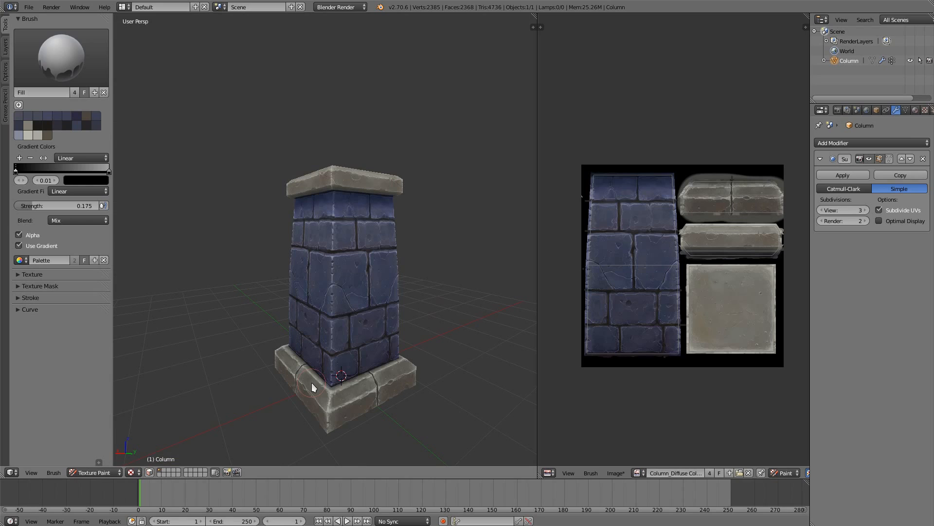
pyautogui.moveTo(411, 309); pyautogui.dragTo(426, 349, button='middle')
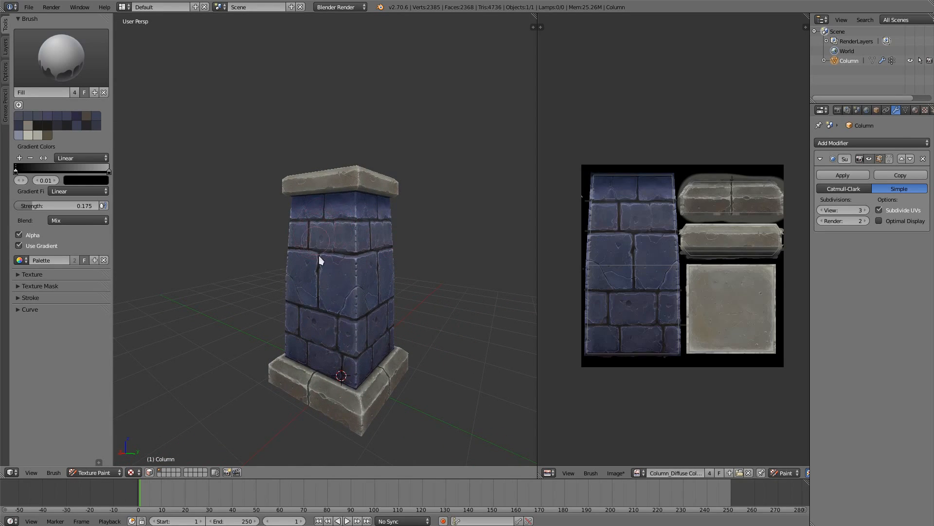
pyautogui.moveTo(303, 407); pyautogui.dragTo(433, 271, button='middle')
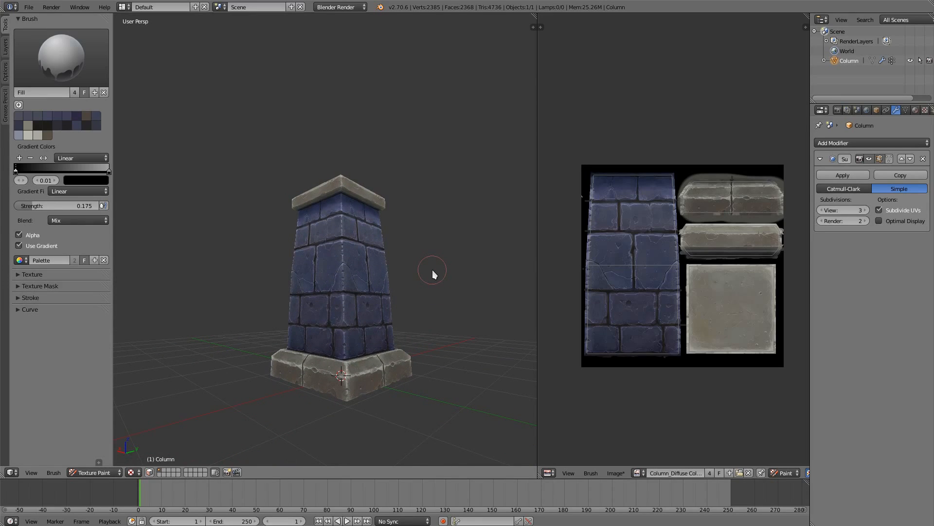